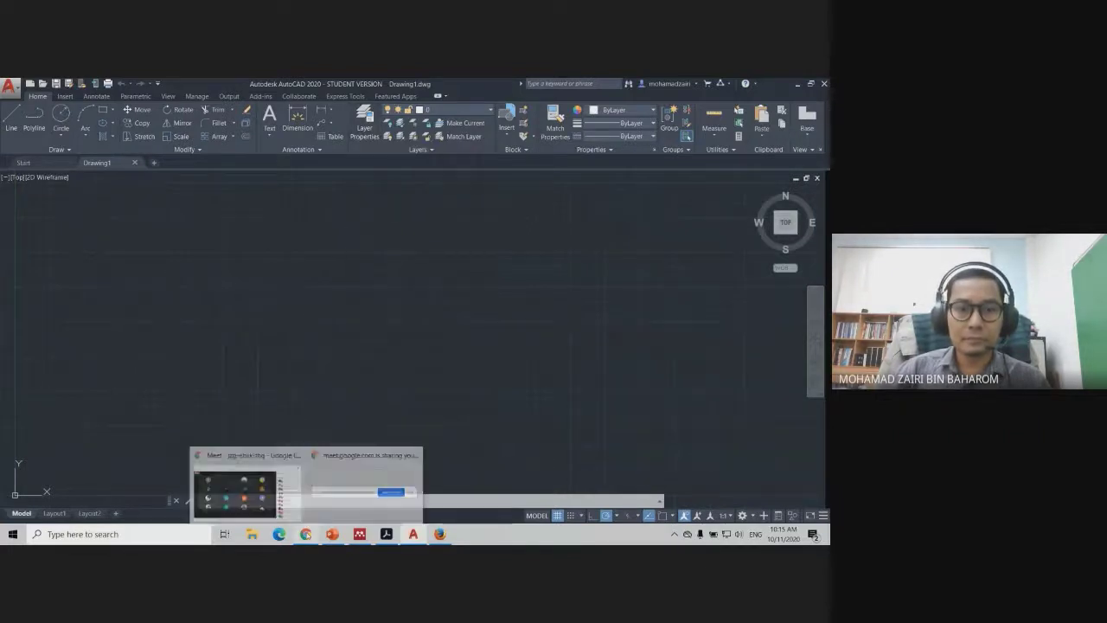
Hide the Google Meet screen-sharing notice over the AutoCAD window
{"action": "left_click", "coordinate": [363, 469]}
{"action": "left_click", "coordinate": [509, 508]}
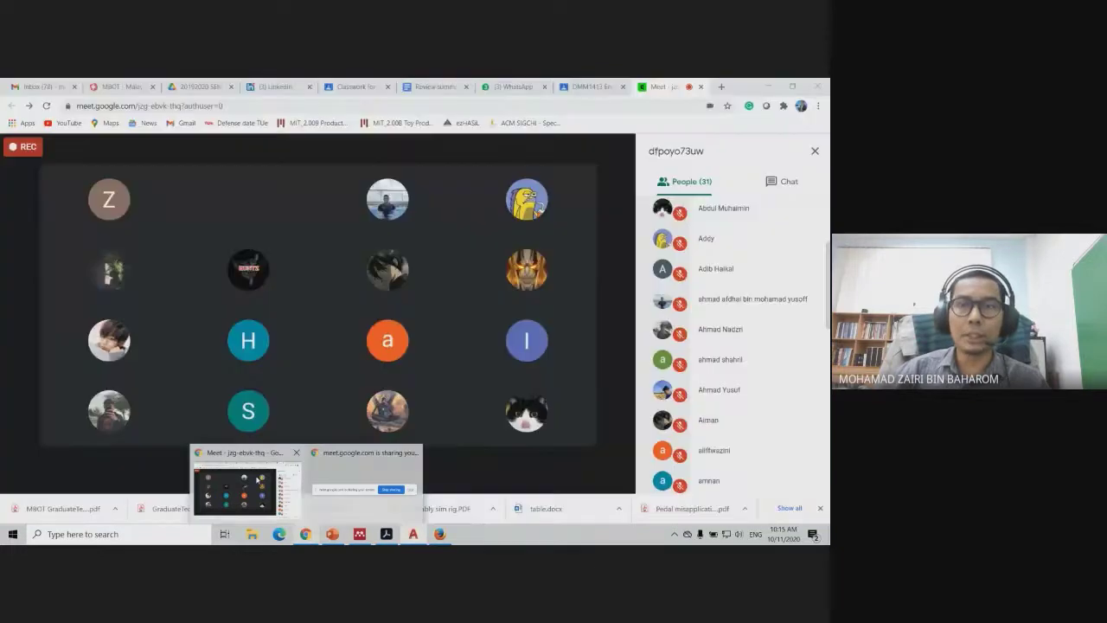
Open the Assignment 3 PDF from the DMM1413 class's Classwork in Google Classroom
{"action": "left_click", "coordinate": [247, 488]}
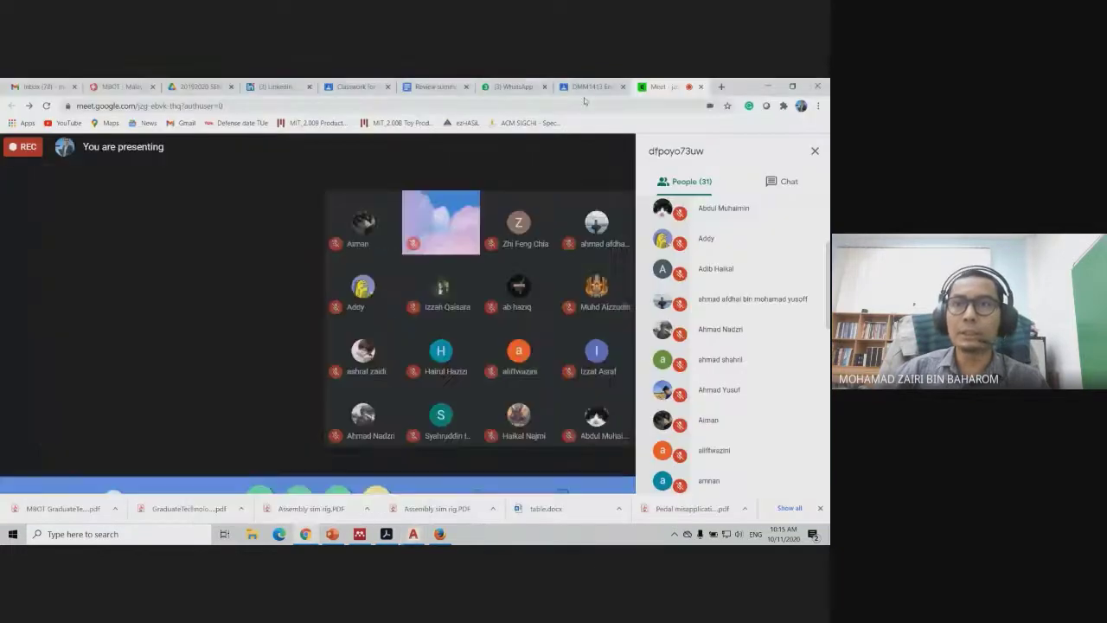
{"action": "left_click", "coordinate": [588, 87]}
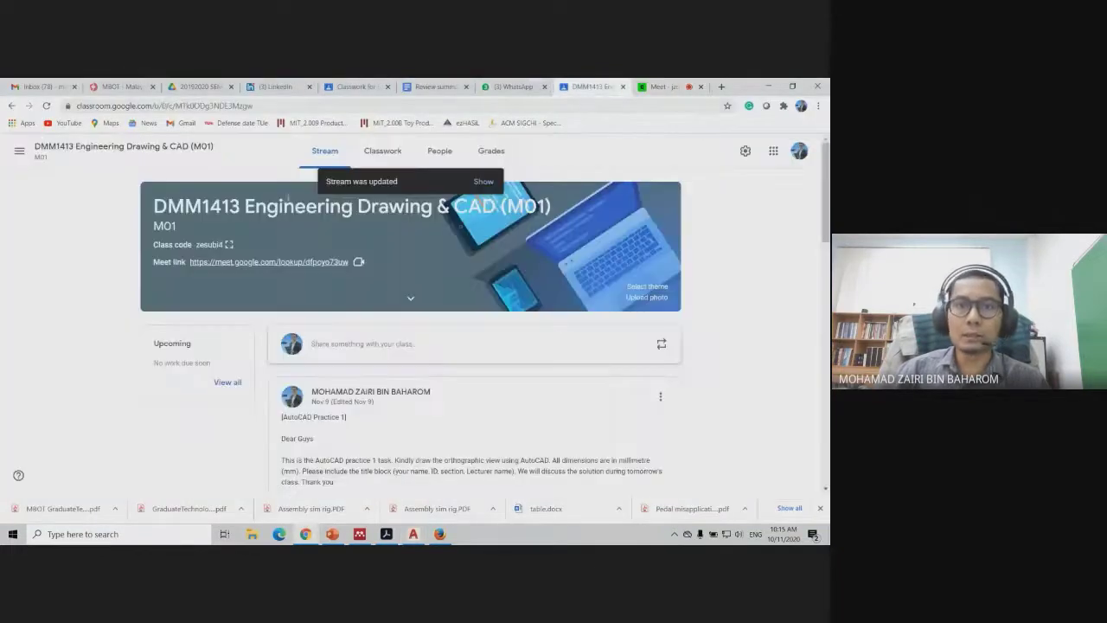
{"action": "left_click", "coordinate": [383, 150]}
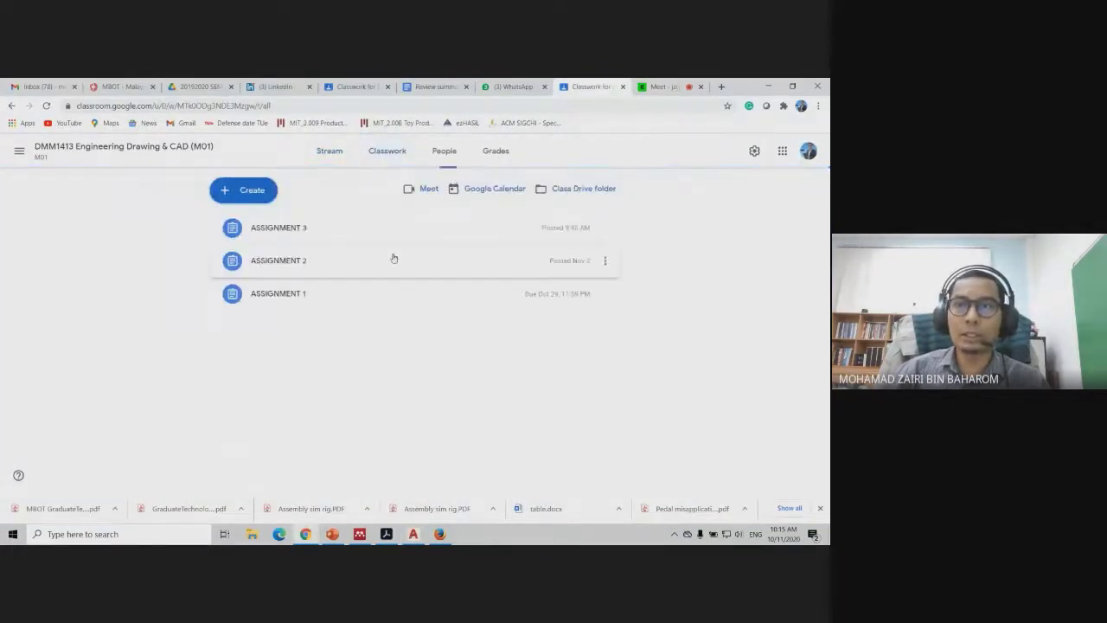
{"action": "left_click", "coordinate": [294, 233]}
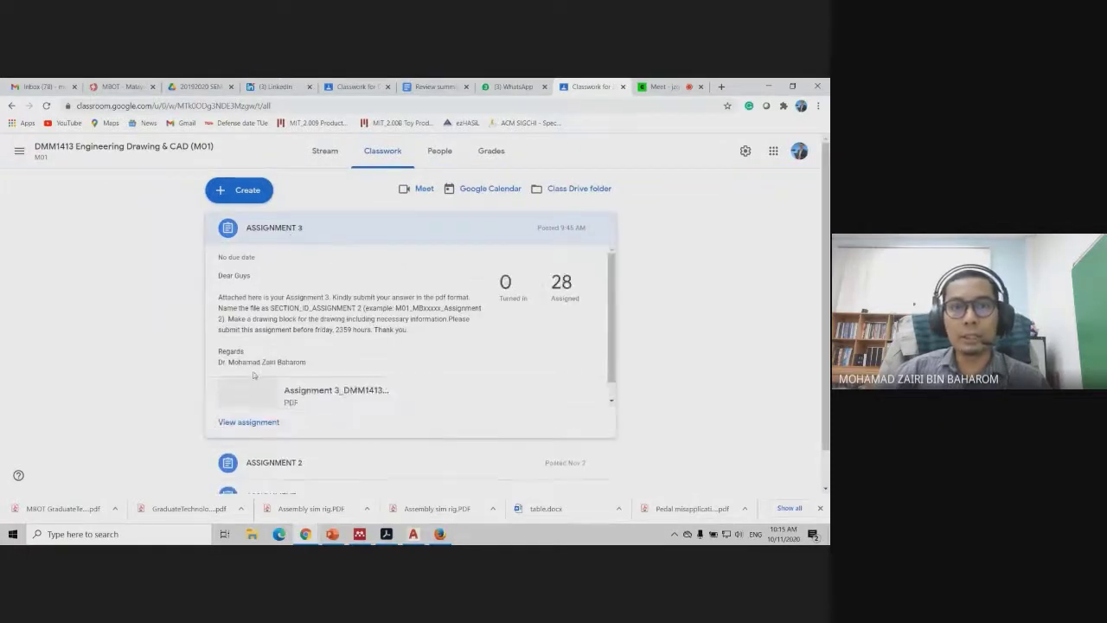
{"action": "left_click", "coordinate": [303, 391]}
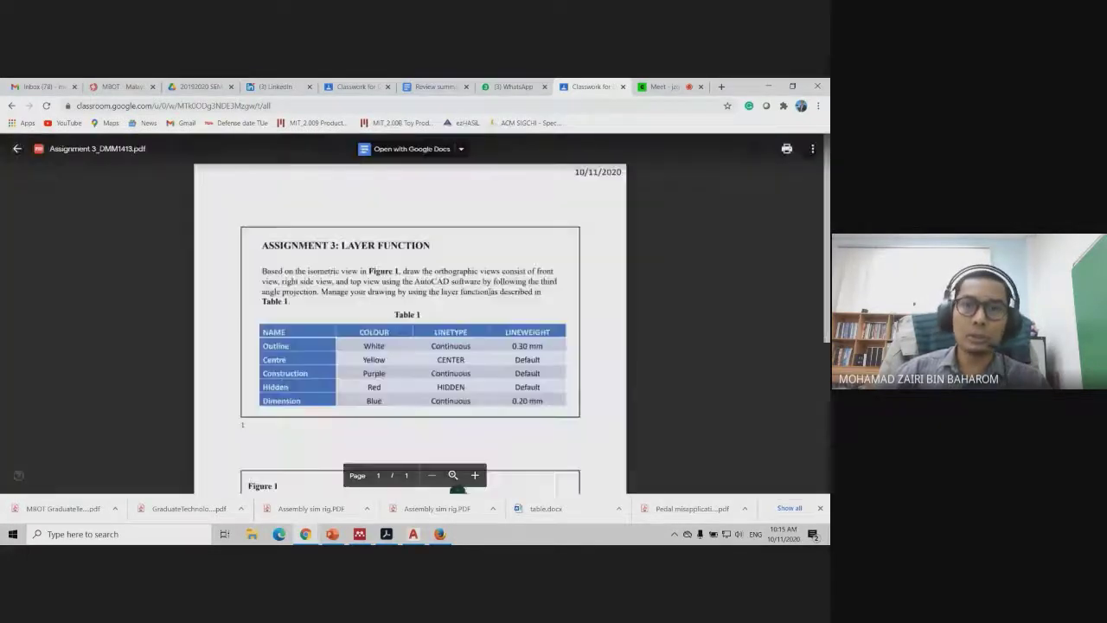
Scroll through the PDF to read Figure 1 and Table 1's layer settings
{"action": "scroll", "coordinate": [569, 278], "scroll_direction": "up", "scroll_amount": 1, "text": "ctrl"}
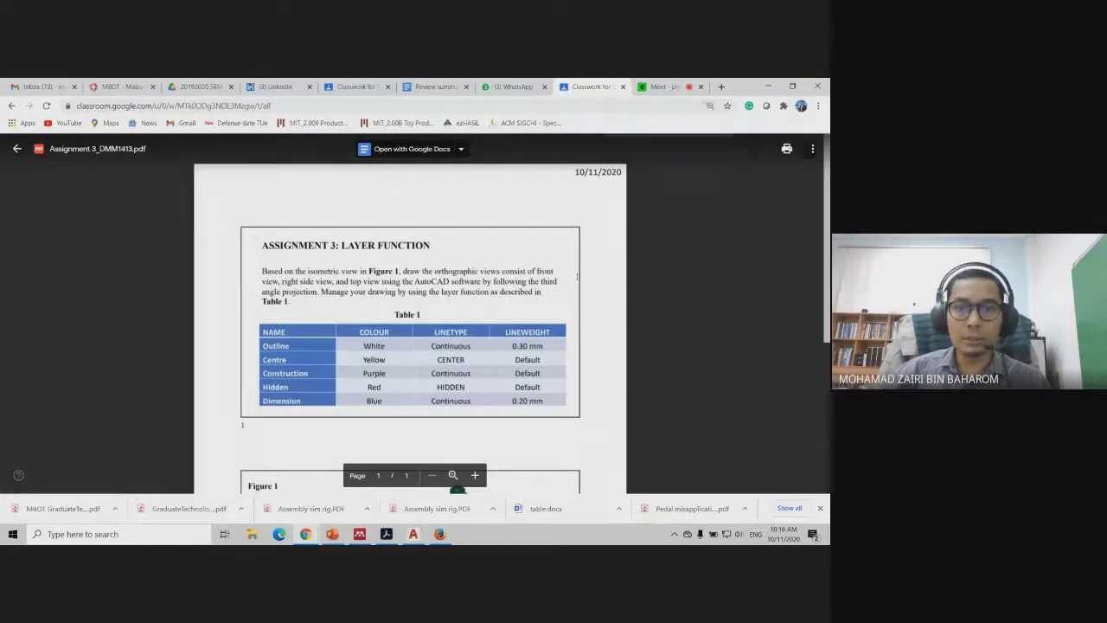
{"action": "scroll", "coordinate": [571, 278], "scroll_direction": "up", "scroll_amount": 1, "text": "ctrl"}
{"action": "scroll", "coordinate": [575, 277], "scroll_direction": "up", "scroll_amount": 1, "text": "ctrl"}
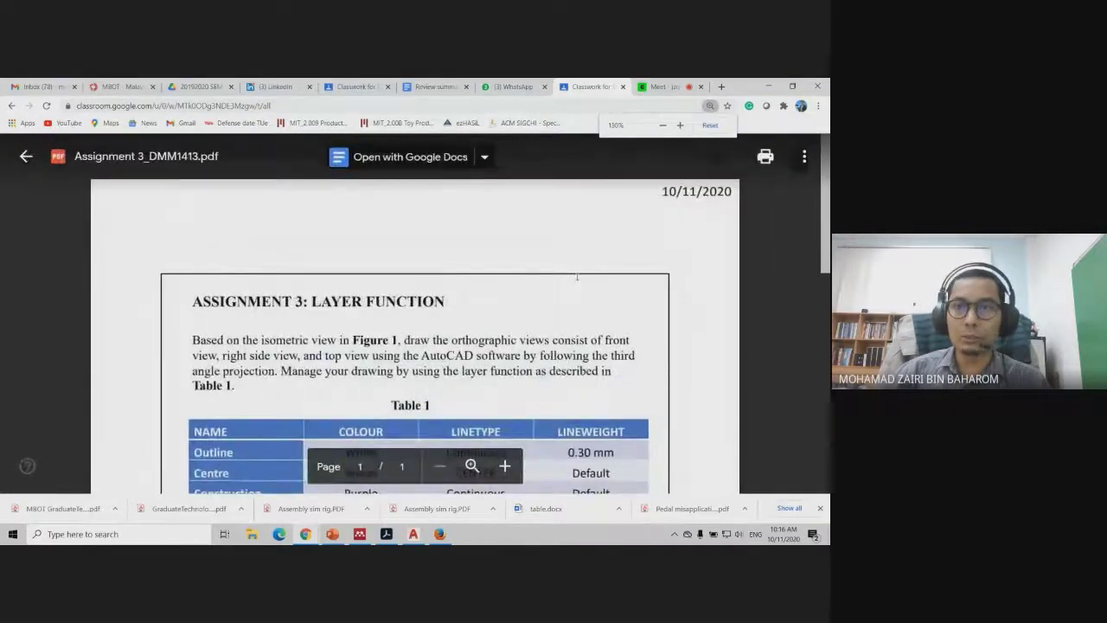
{"action": "scroll", "coordinate": [577, 277], "scroll_direction": "up", "scroll_amount": 1, "text": "ctrl"}
{"action": "scroll", "coordinate": [577, 277], "scroll_direction": "down", "scroll_amount": 2}
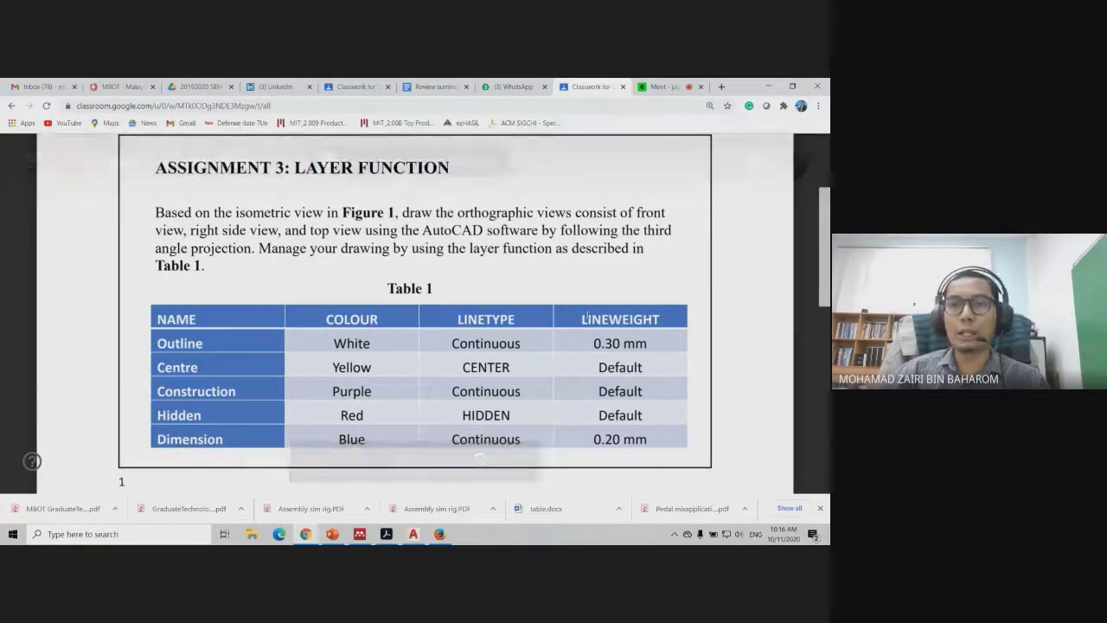
{"action": "scroll", "coordinate": [587, 317], "scroll_direction": "down", "scroll_amount": 5}
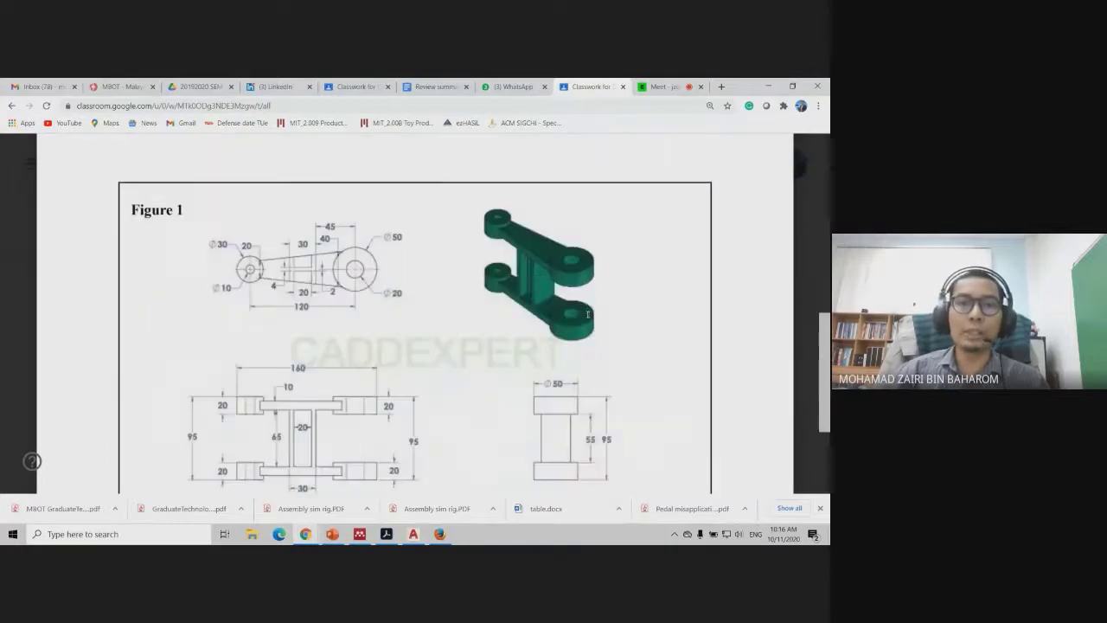
{"action": "scroll", "coordinate": [587, 315], "scroll_direction": "down", "scroll_amount": 1}
{"action": "scroll", "coordinate": [588, 314], "scroll_direction": "up", "scroll_amount": 1}
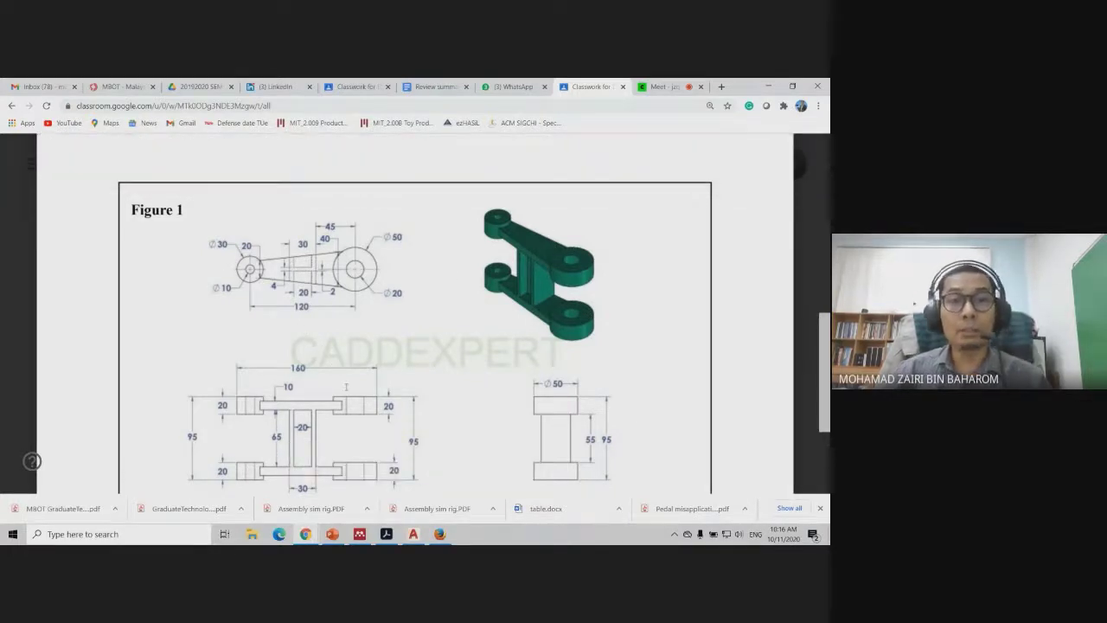
{"action": "scroll", "coordinate": [346, 387], "scroll_direction": "up", "scroll_amount": 3}
{"action": "scroll", "coordinate": [238, 301], "scroll_direction": "up", "scroll_amount": 2}
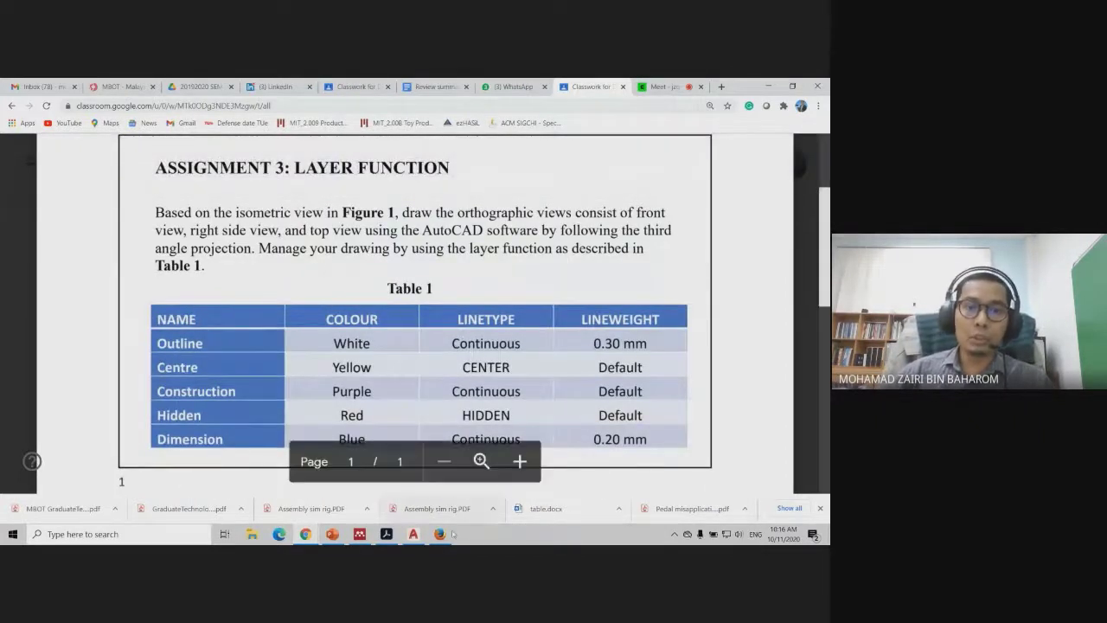
Compare Drawing1's layer list with the assignment PDF, then close the Layer Properties Manager
{"action": "left_click", "coordinate": [414, 535]}
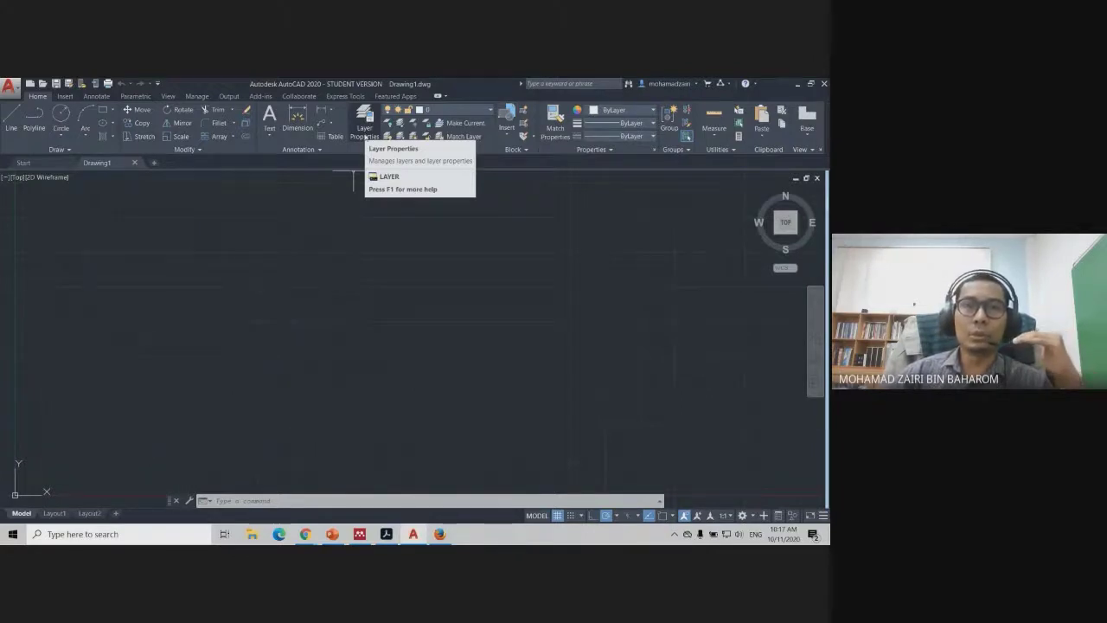
{"action": "left_click", "coordinate": [363, 137]}
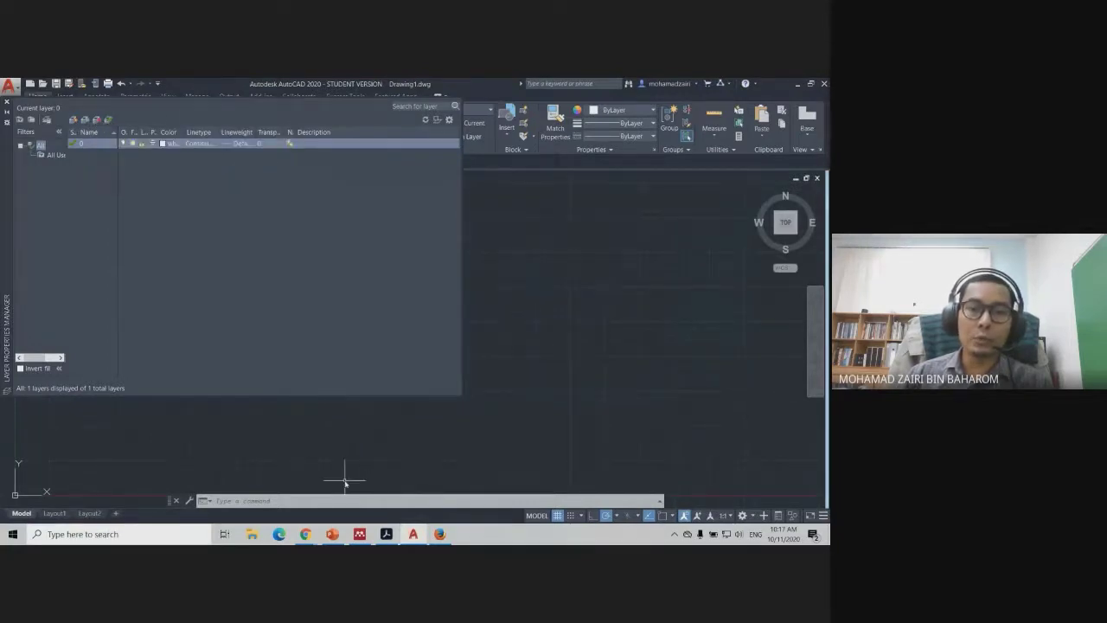
{"action": "left_click", "coordinate": [277, 505]}
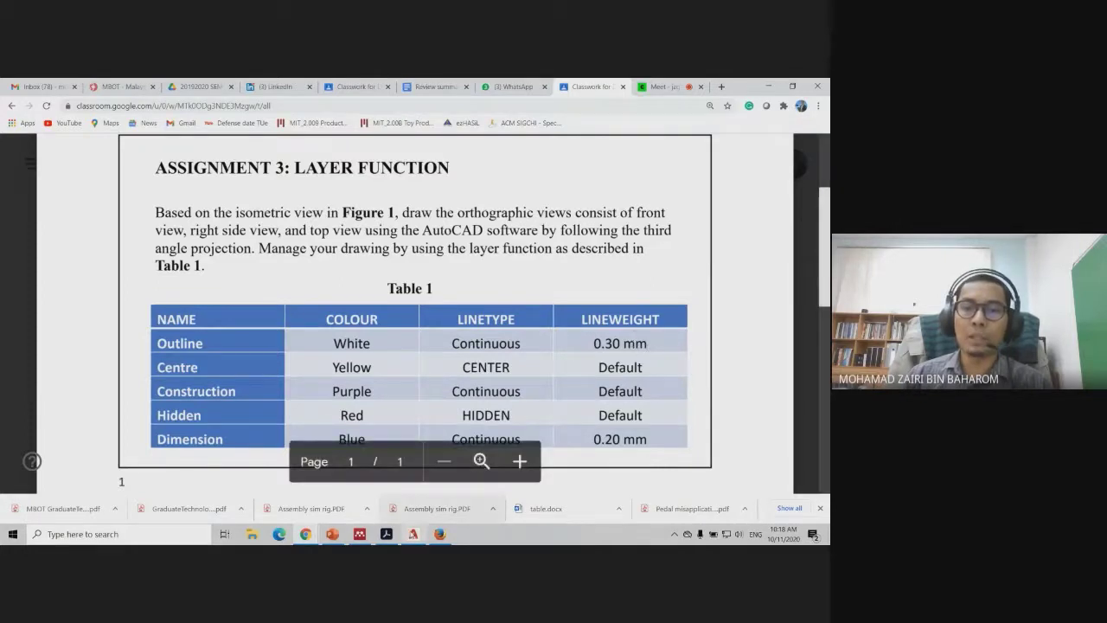
{"action": "left_click", "coordinate": [412, 534]}
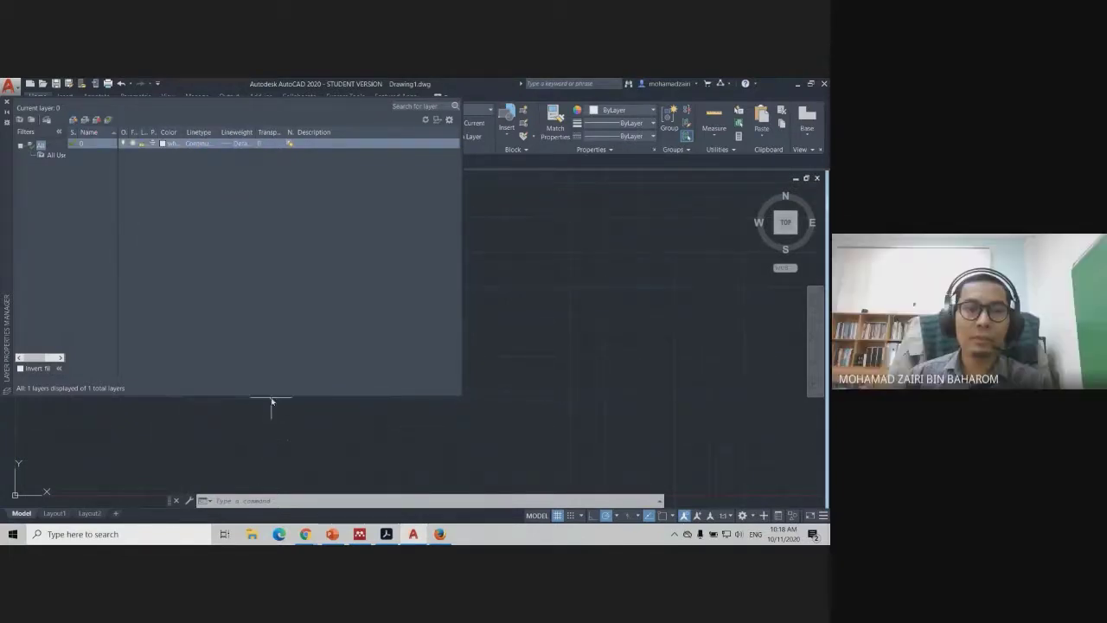
{"action": "left_click", "coordinate": [9, 102]}
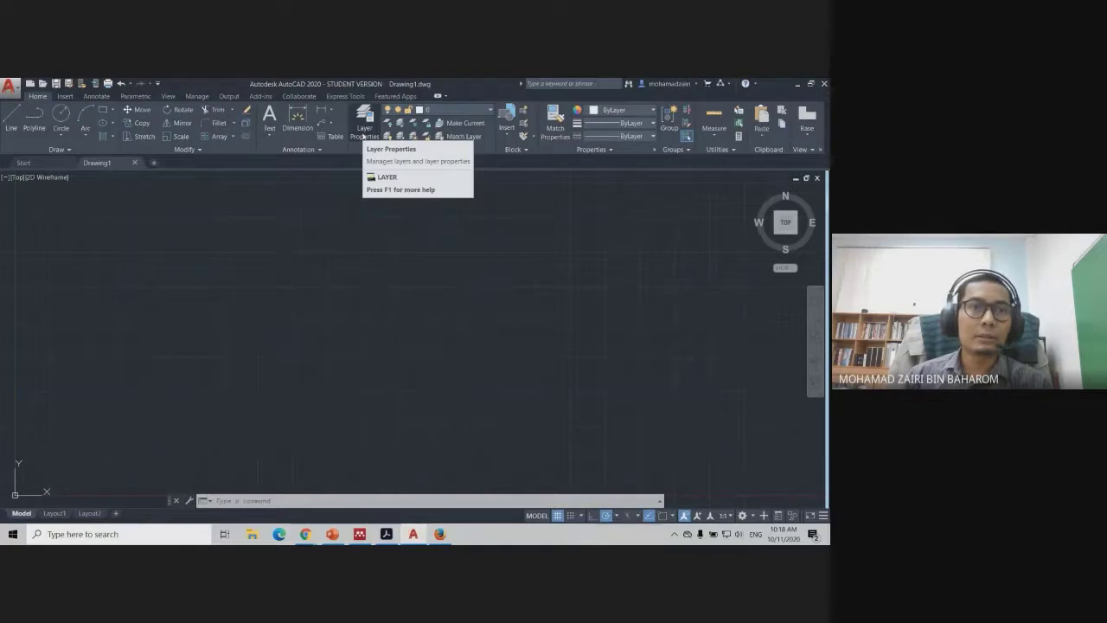
Add a new layer named Outline, then bring the assignment PDF back up
{"action": "left_click", "coordinate": [364, 130]}
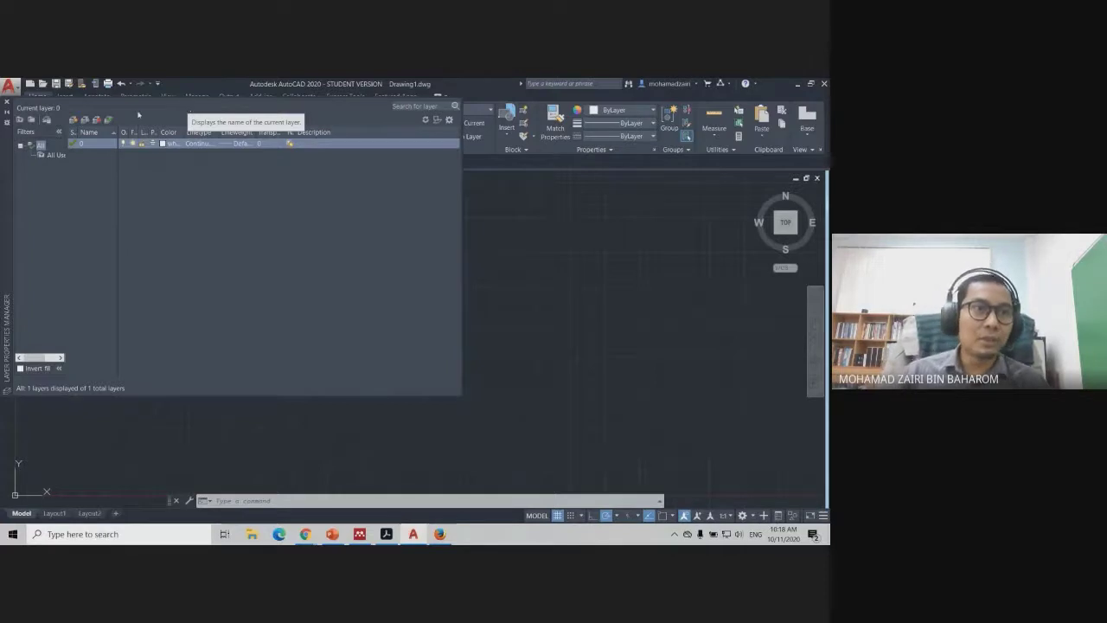
{"action": "left_click", "coordinate": [74, 121]}
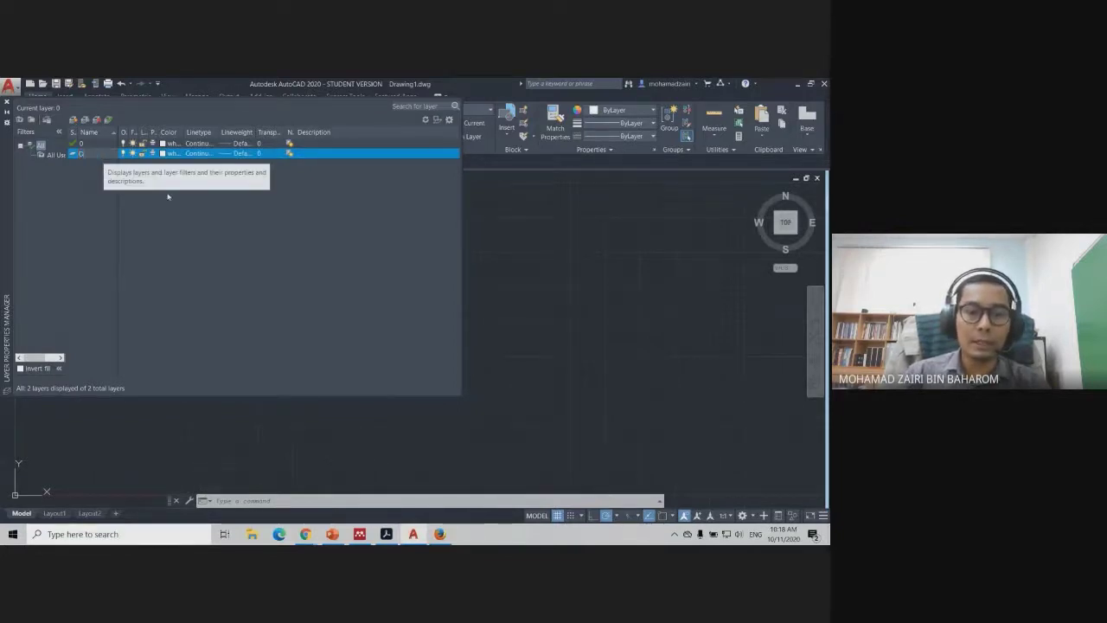
{"action": "type", "text": "utline"}
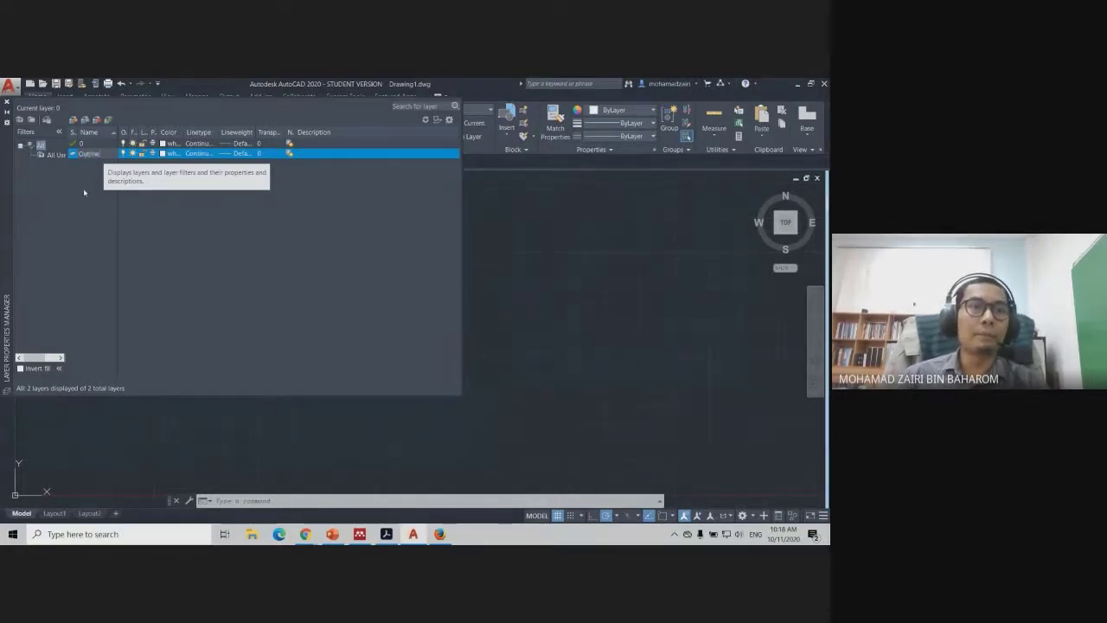
{"action": "key", "text": "Return"}
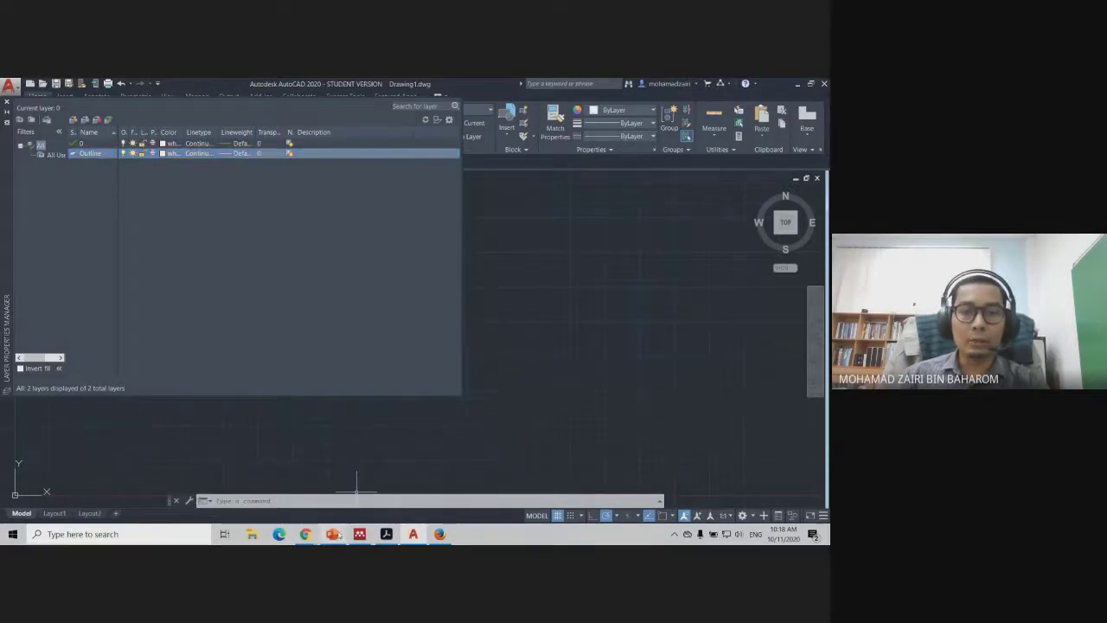
{"action": "left_click", "coordinate": [286, 484]}
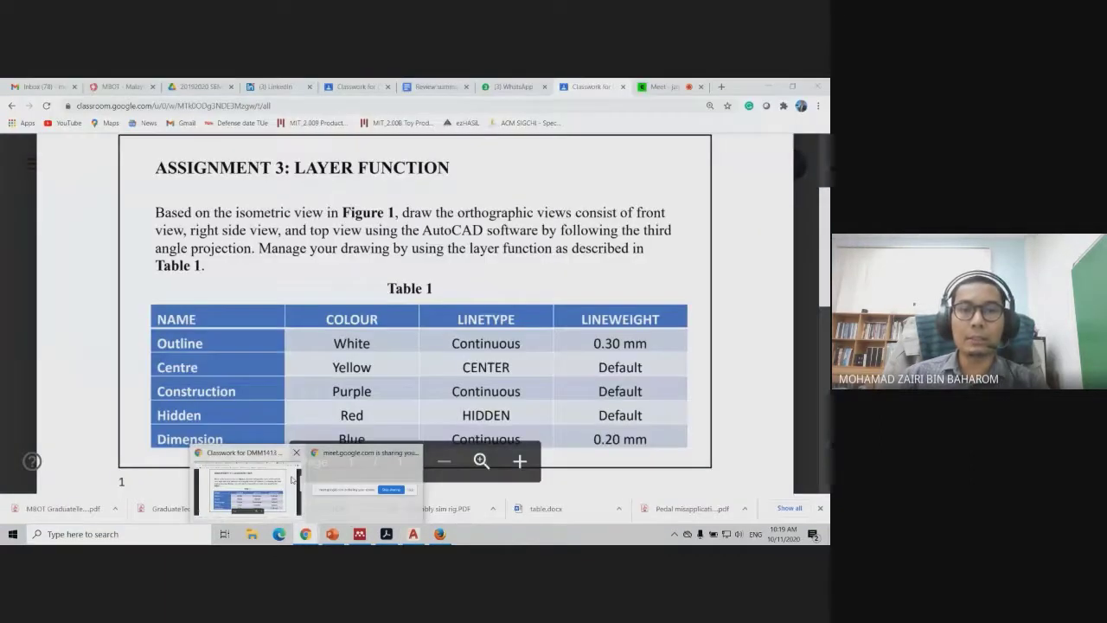
Give the Outline layer white colour and Continuous linetype
{"action": "left_click", "coordinate": [292, 479]}
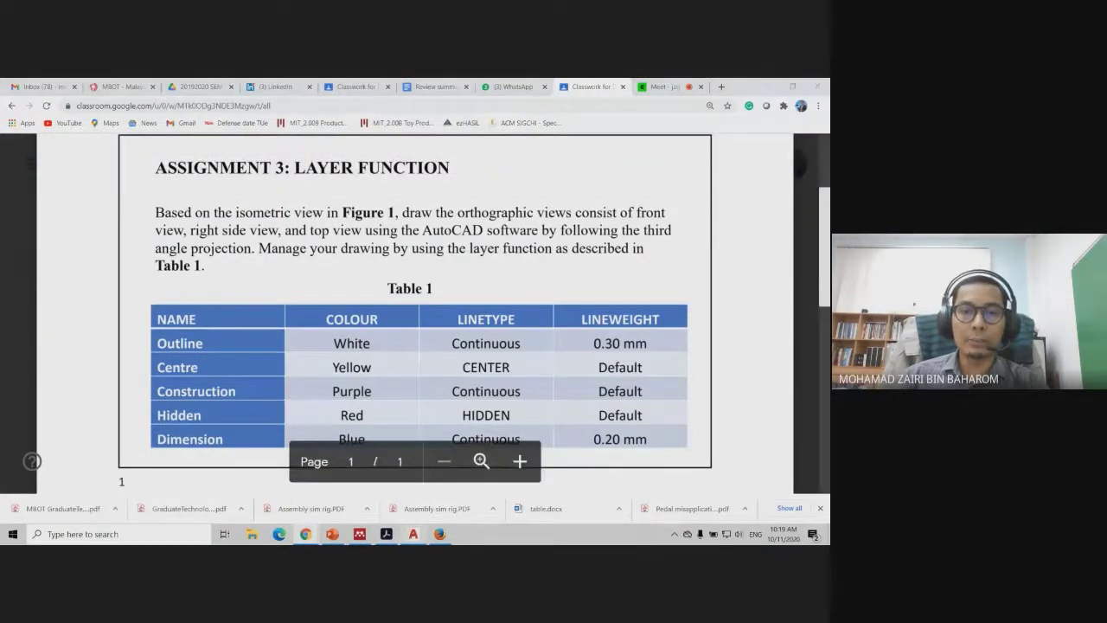
{"action": "key", "text": "alt+Tab"}
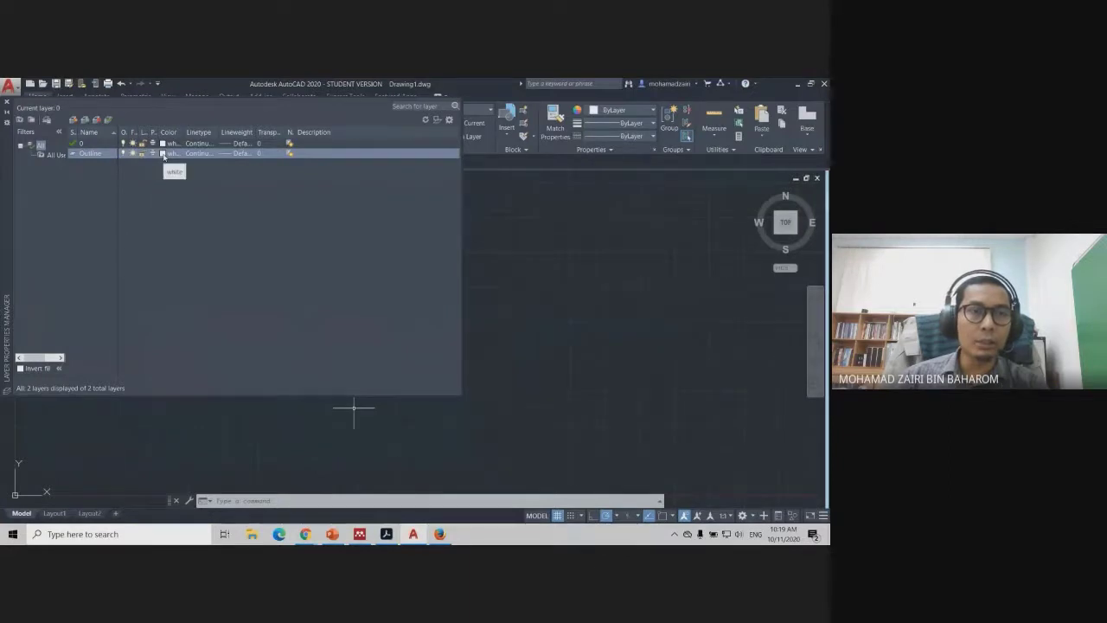
{"action": "left_click", "coordinate": [163, 154]}
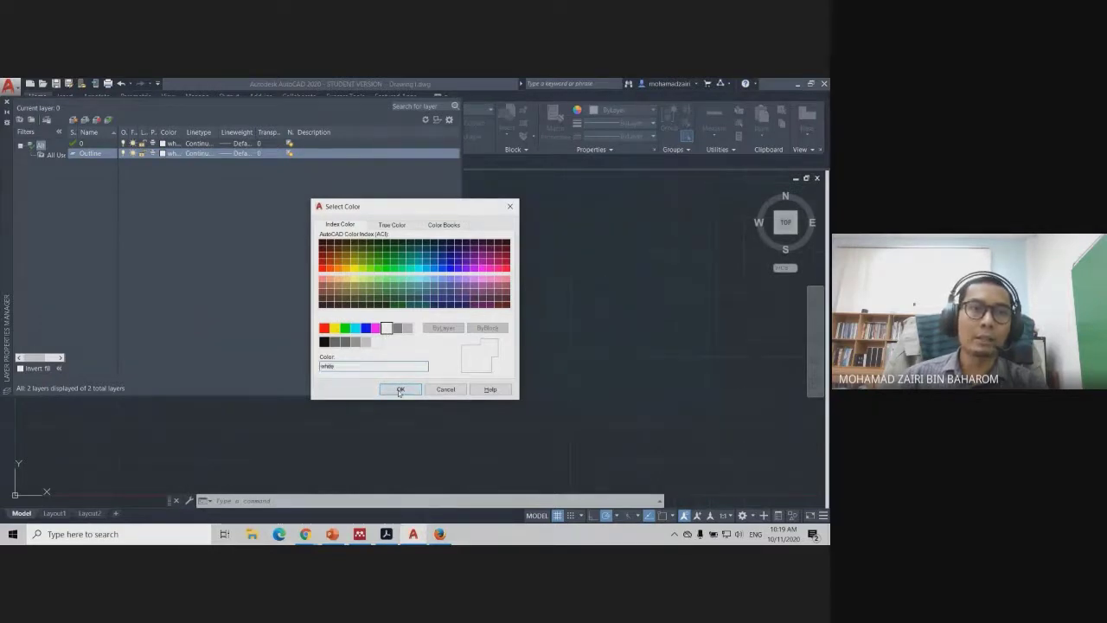
{"action": "left_click", "coordinate": [400, 390]}
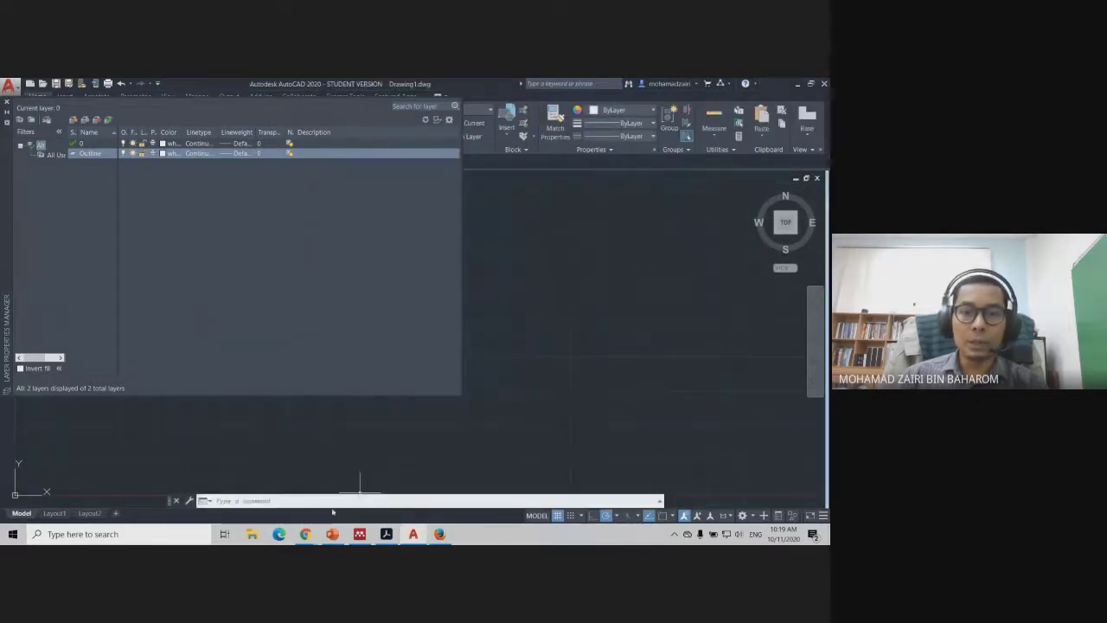
{"action": "left_click", "coordinate": [246, 485]}
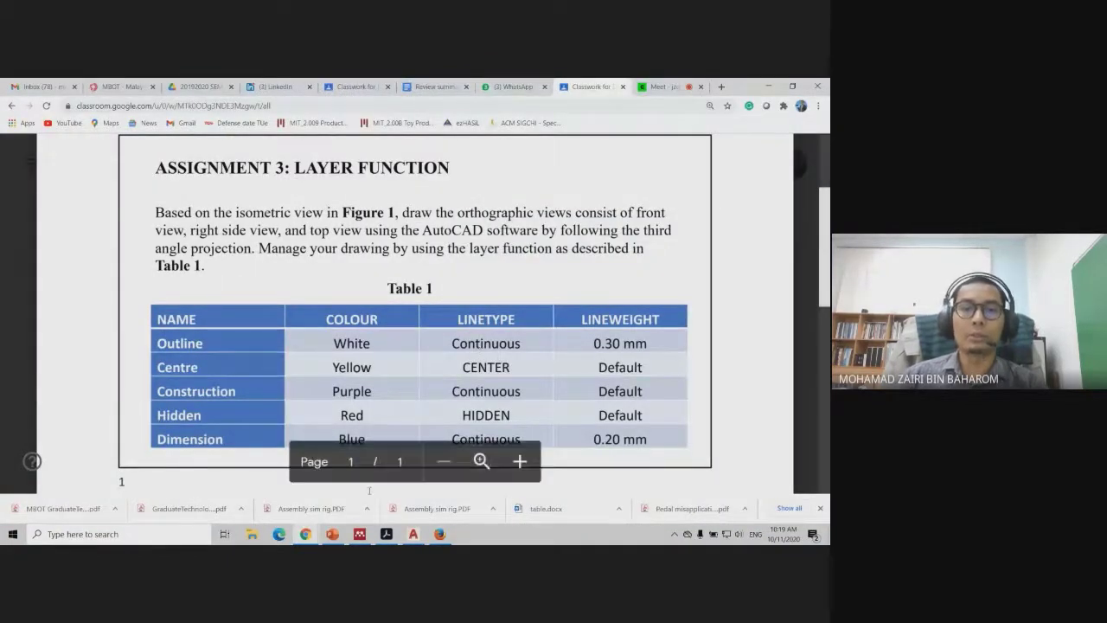
{"action": "left_click", "coordinate": [414, 534]}
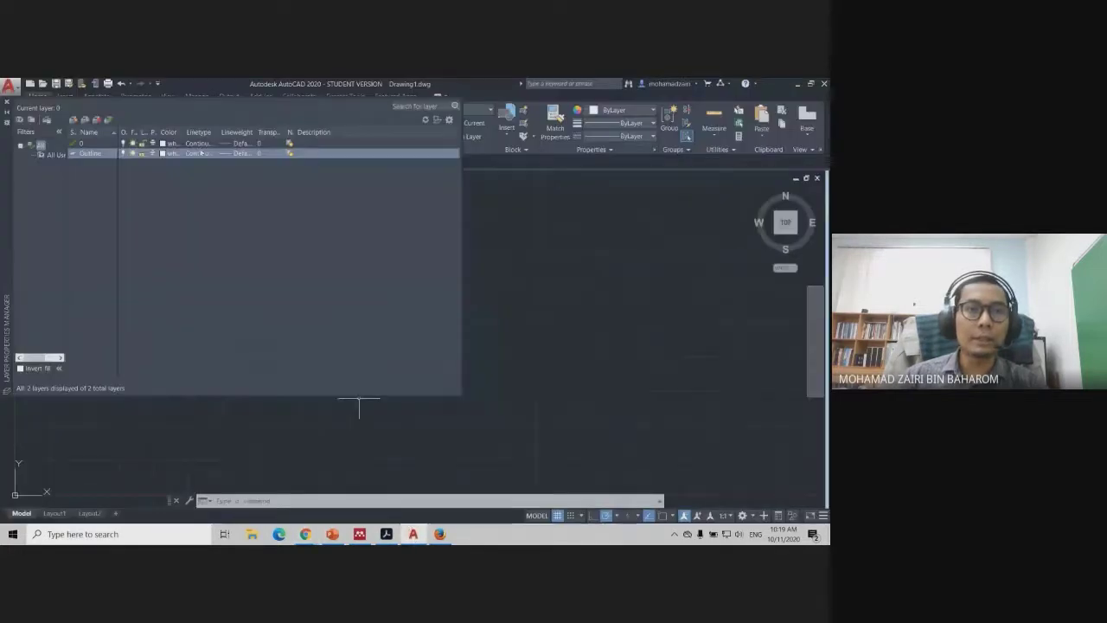
{"action": "left_click", "coordinate": [201, 152]}
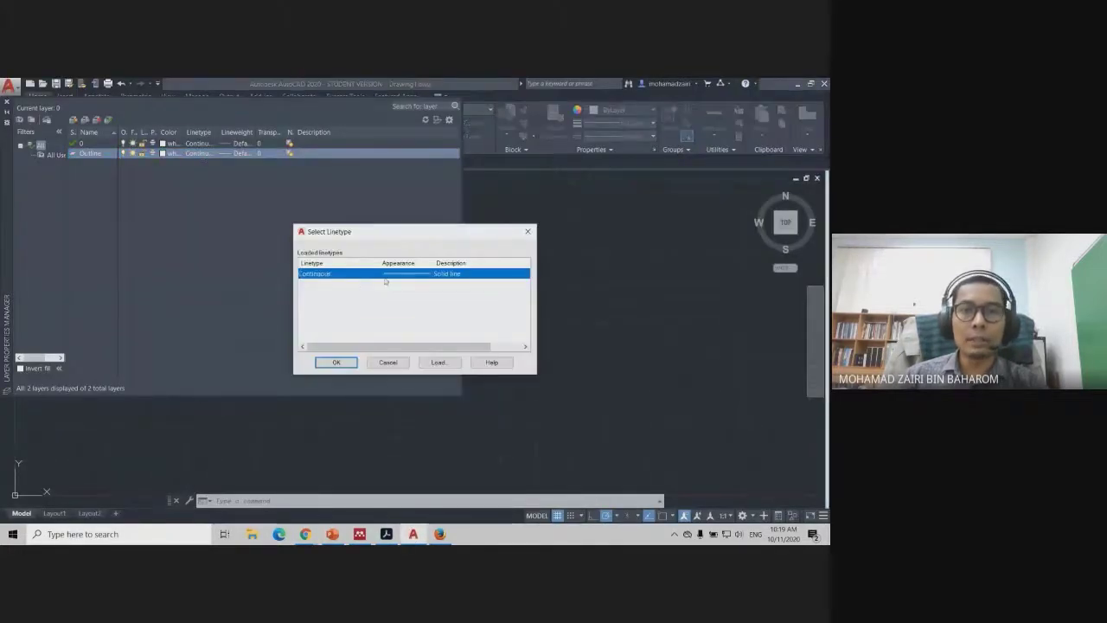
{"action": "left_click", "coordinate": [338, 363]}
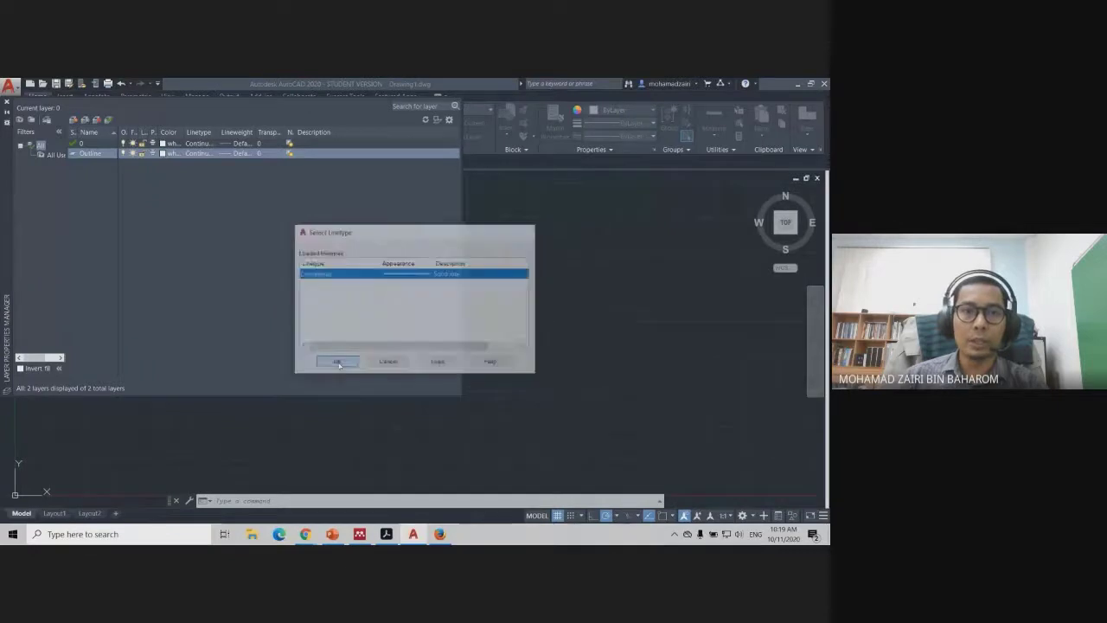
Set the Outline layer's lineweight to 0.30 mm
{"action": "left_click", "coordinate": [332, 534]}
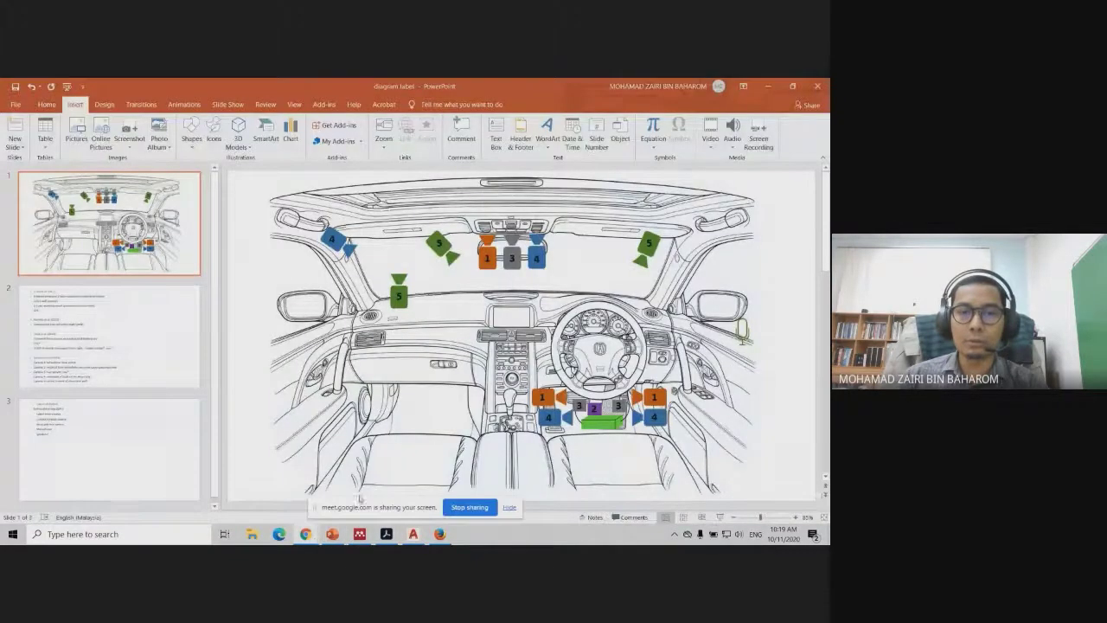
{"action": "left_click", "coordinate": [247, 484]}
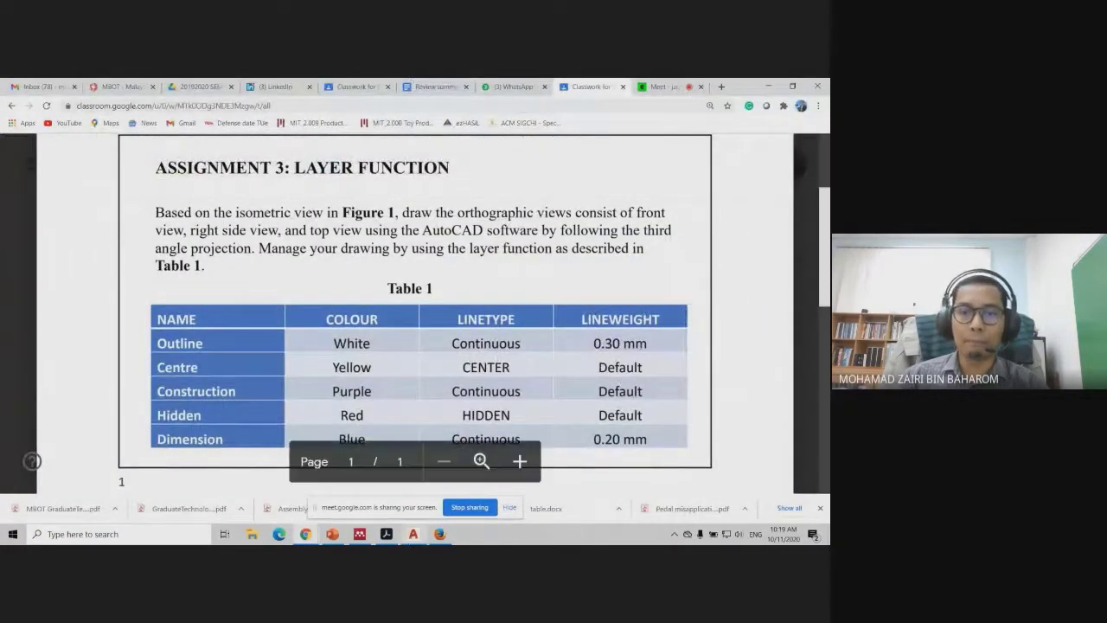
{"action": "left_click", "coordinate": [412, 533]}
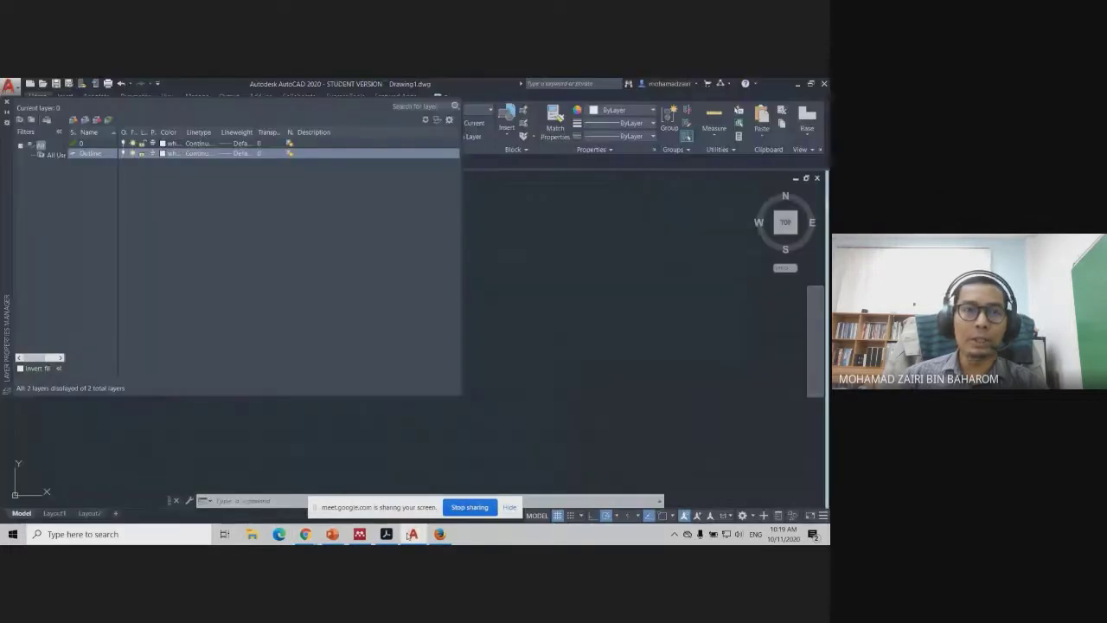
{"action": "left_click", "coordinate": [240, 155]}
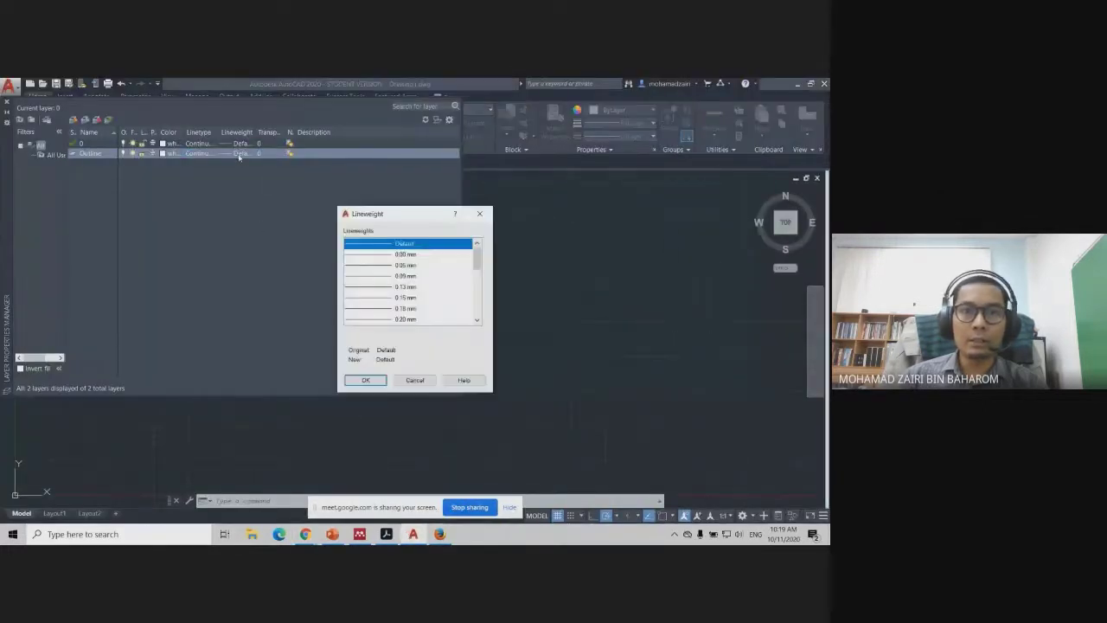
{"action": "left_click", "coordinate": [476, 320]}
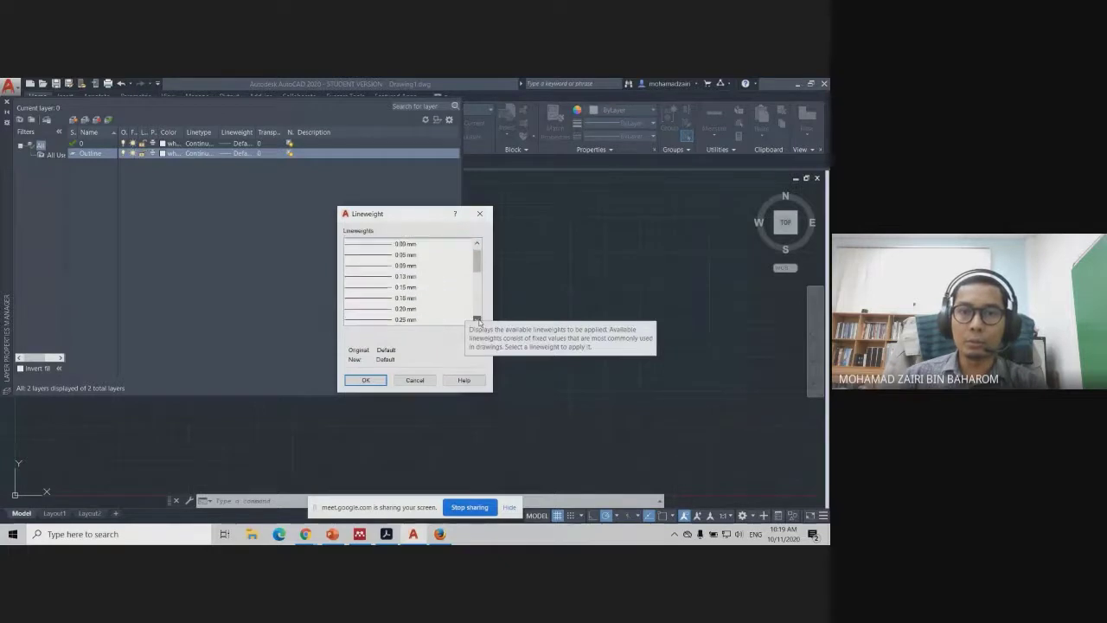
{"action": "left_click", "coordinate": [476, 320]}
{"action": "left_click", "coordinate": [476, 320]}
{"action": "left_click", "coordinate": [401, 309]}
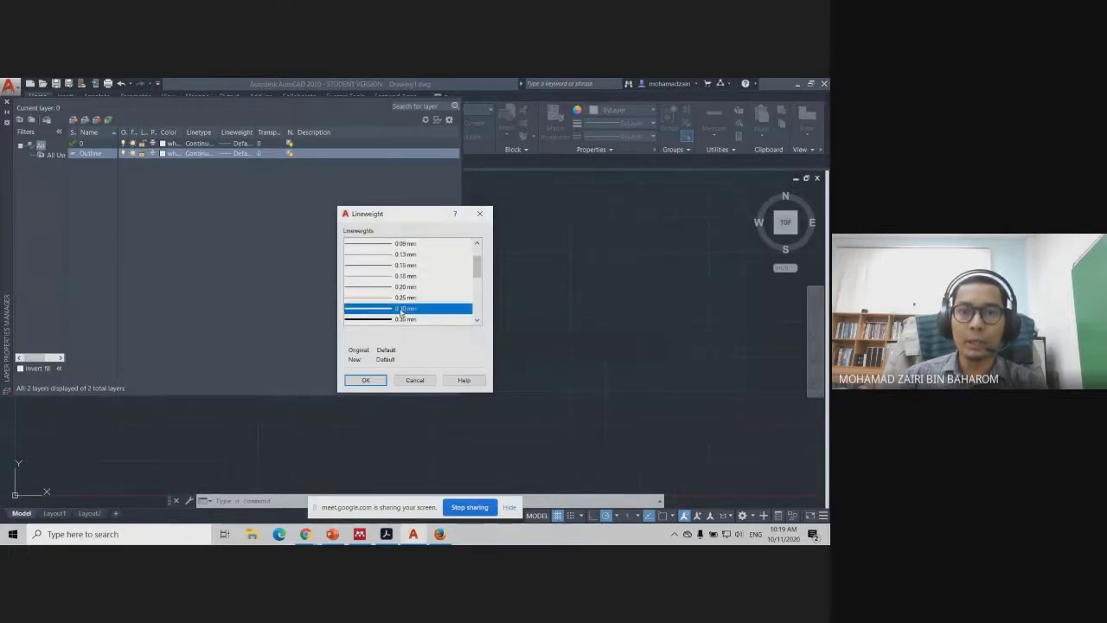
{"action": "left_click", "coordinate": [365, 380]}
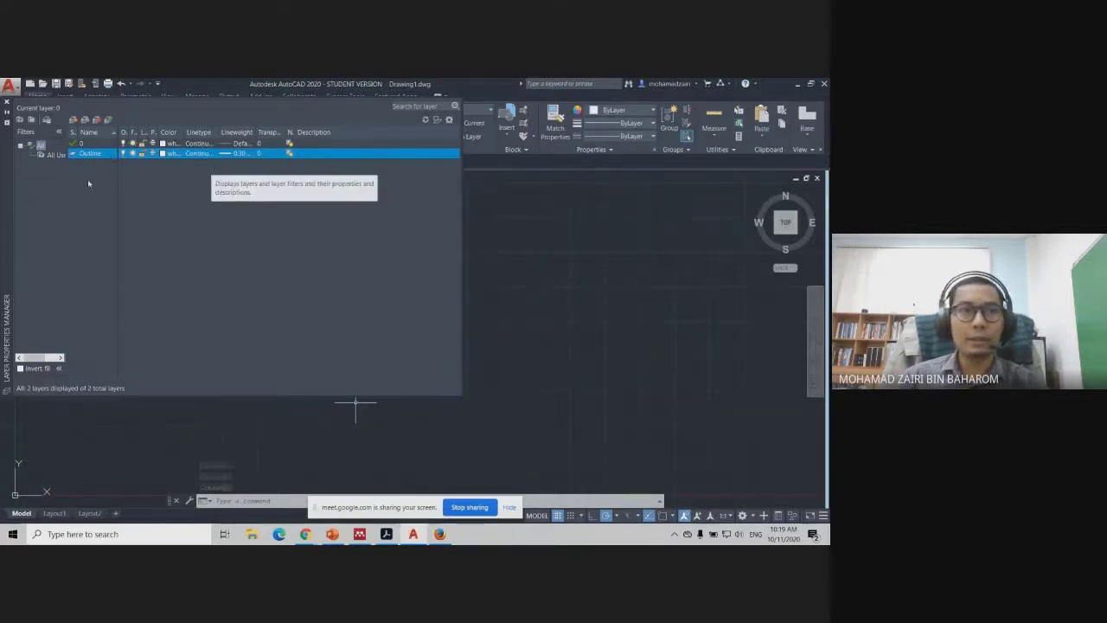
Create a layer named centerline coloured yellow, colour 50
{"action": "left_click", "coordinate": [73, 122]}
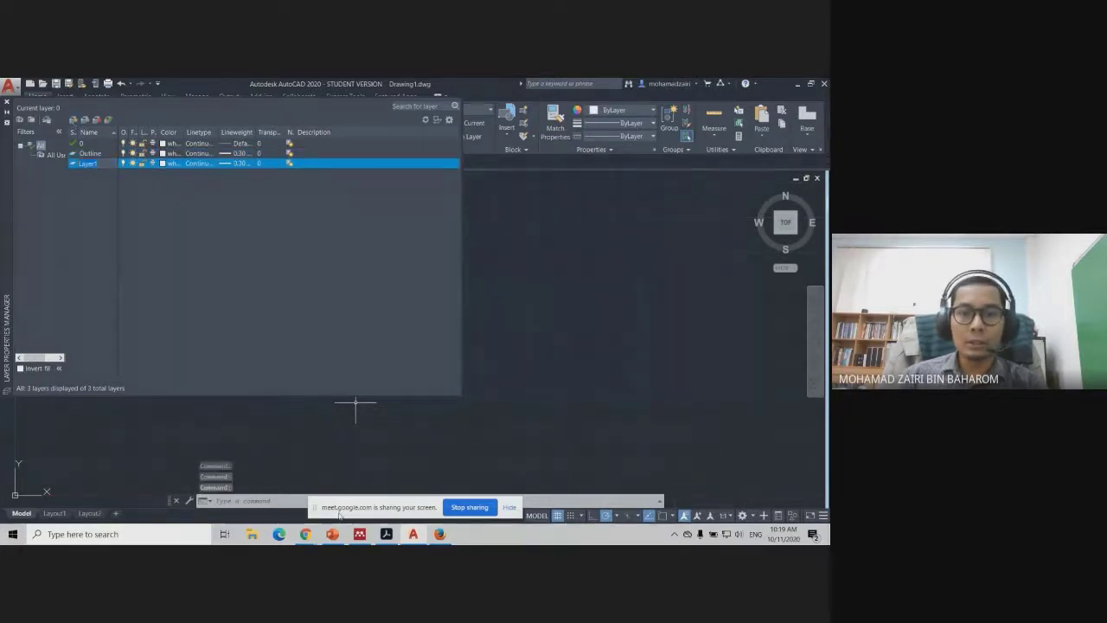
{"action": "left_click", "coordinate": [260, 467]}
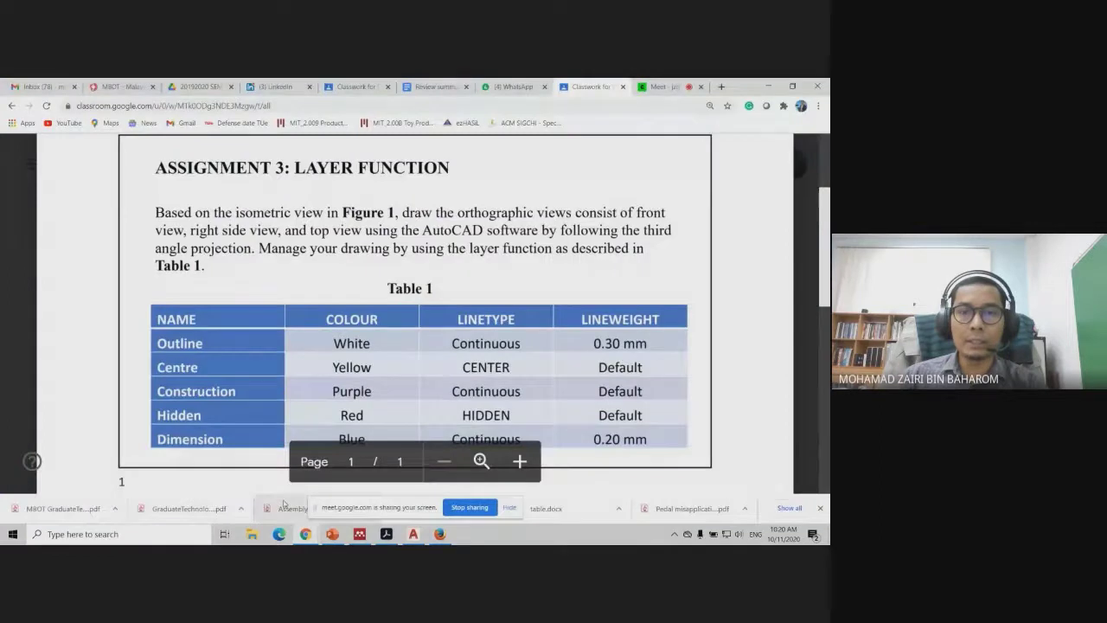
{"action": "mouse_move", "coordinate": [305, 533]}
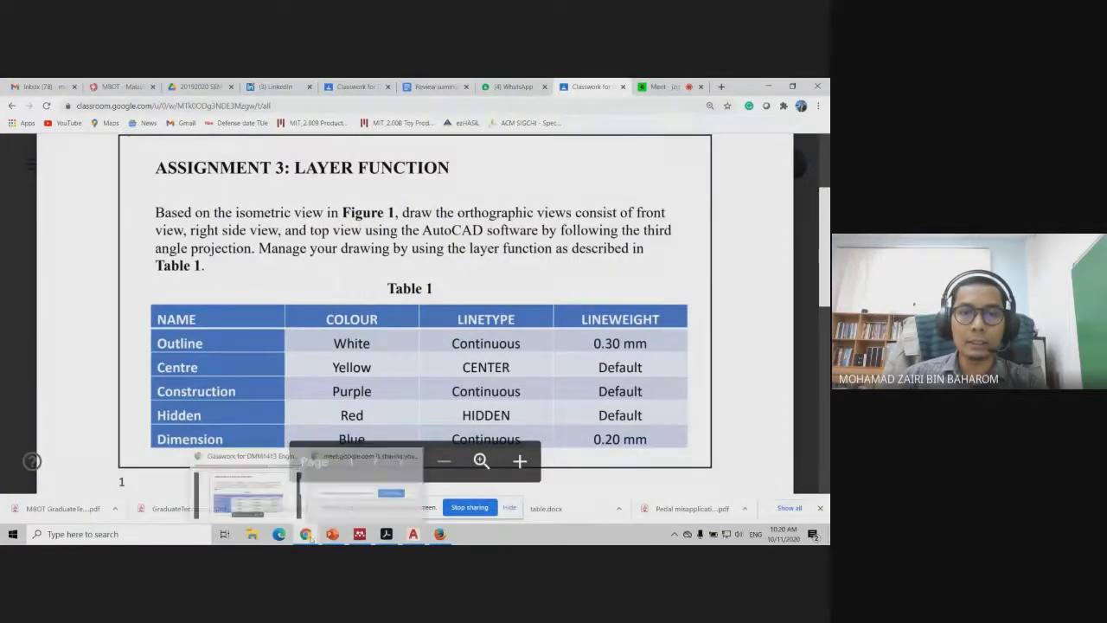
{"action": "left_click", "coordinate": [413, 534]}
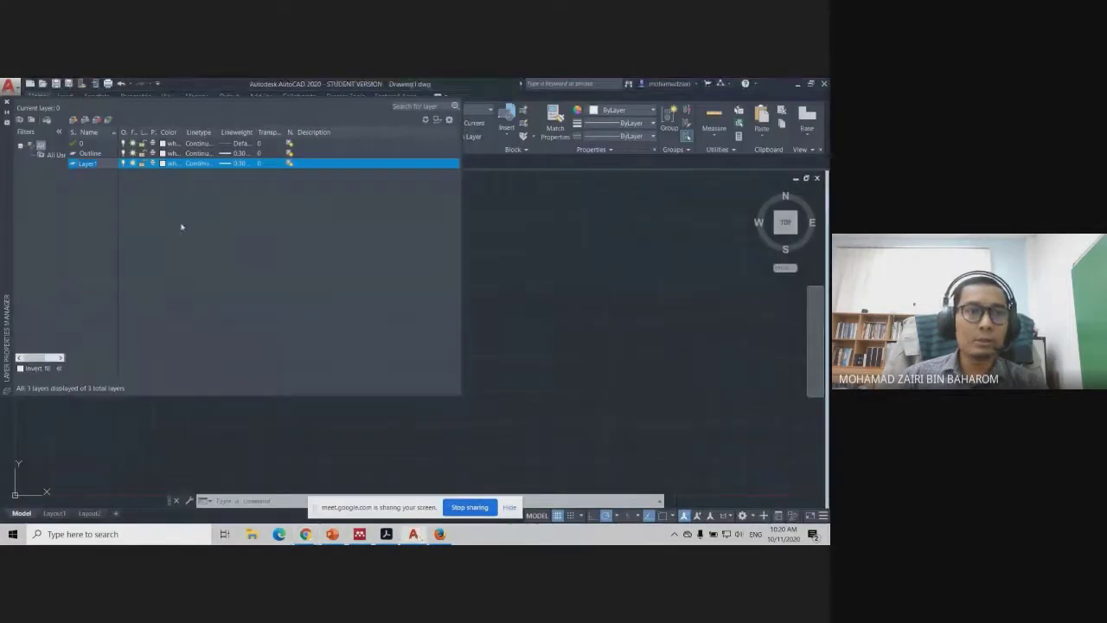
{"action": "type", "text": "center"}
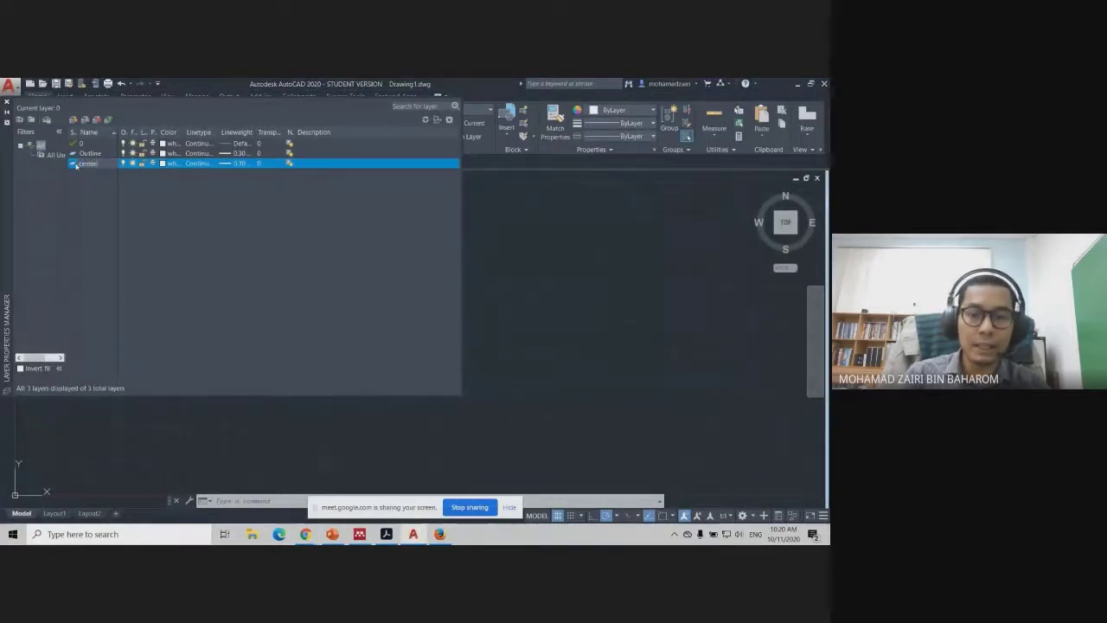
{"action": "type", "text": "line"}
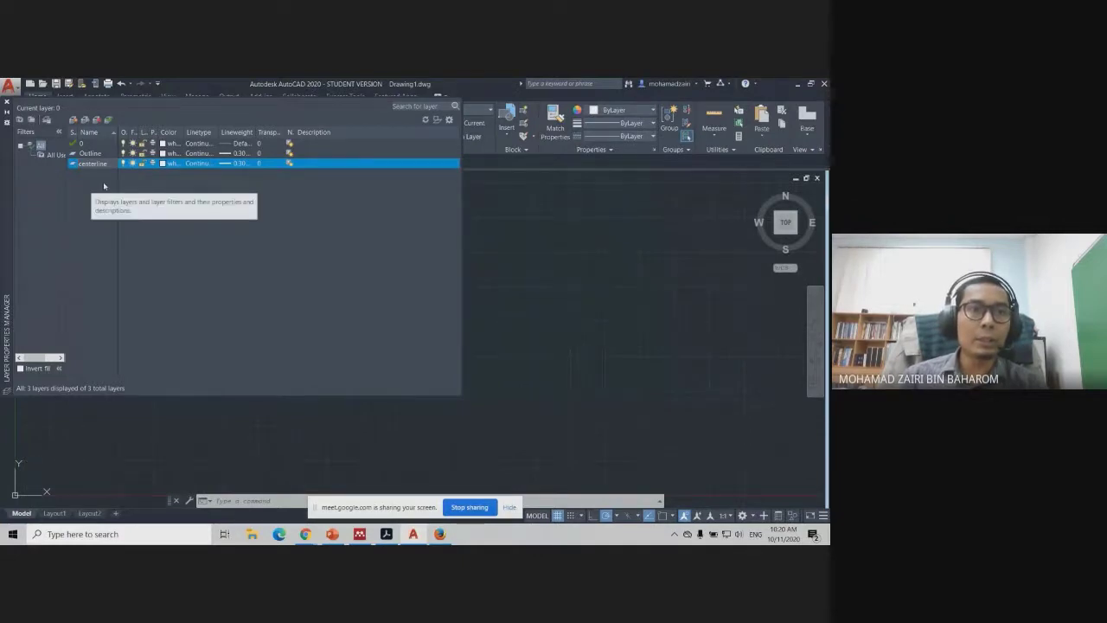
{"action": "key", "text": "Return"}
{"action": "left_click", "coordinate": [162, 164]}
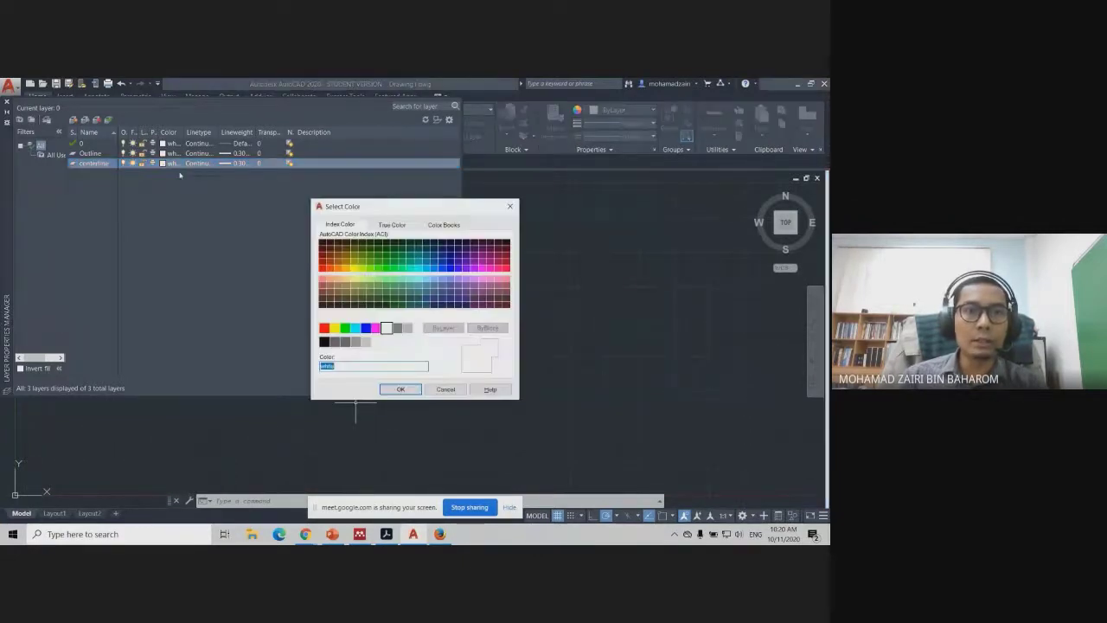
{"action": "left_click", "coordinate": [354, 269]}
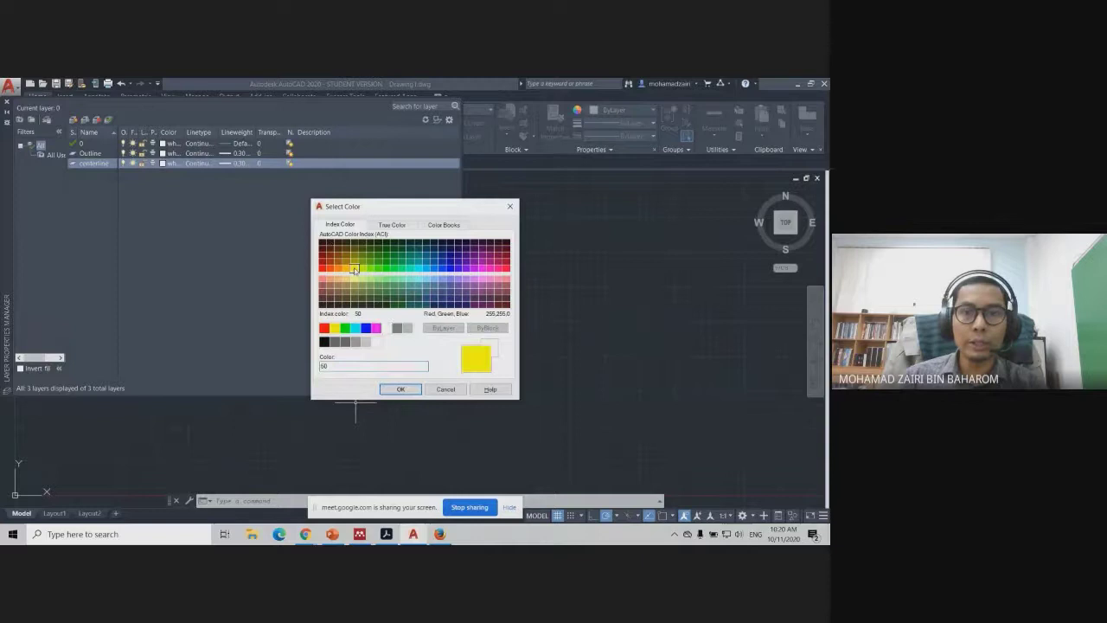
{"action": "left_click", "coordinate": [396, 390]}
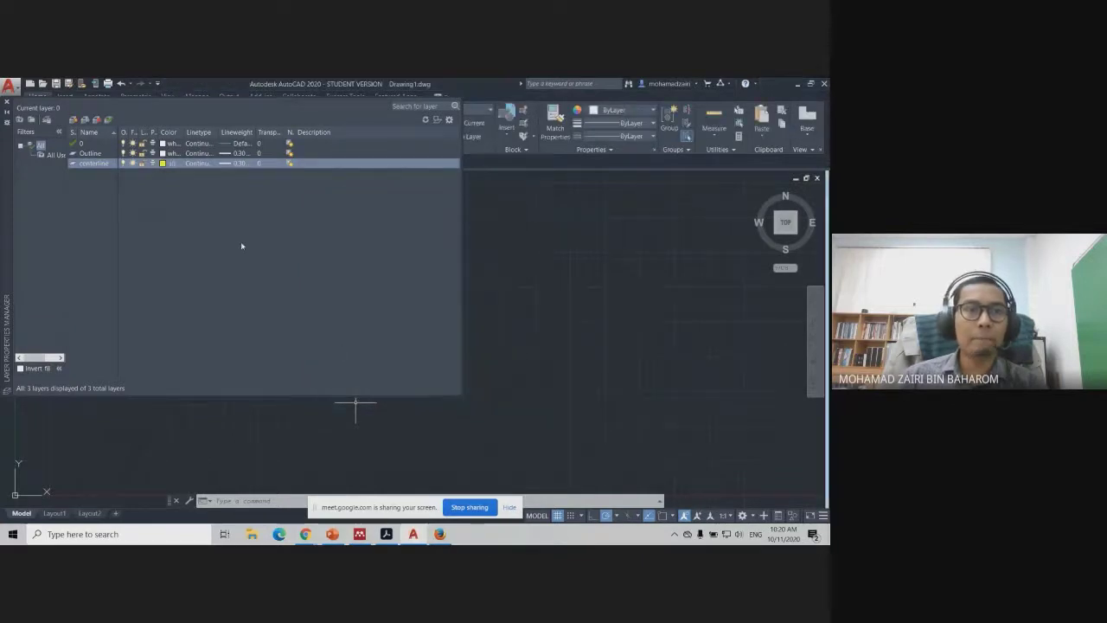
Load the CENTER linetype and assign it to the centerline layer
{"action": "left_click", "coordinate": [194, 164]}
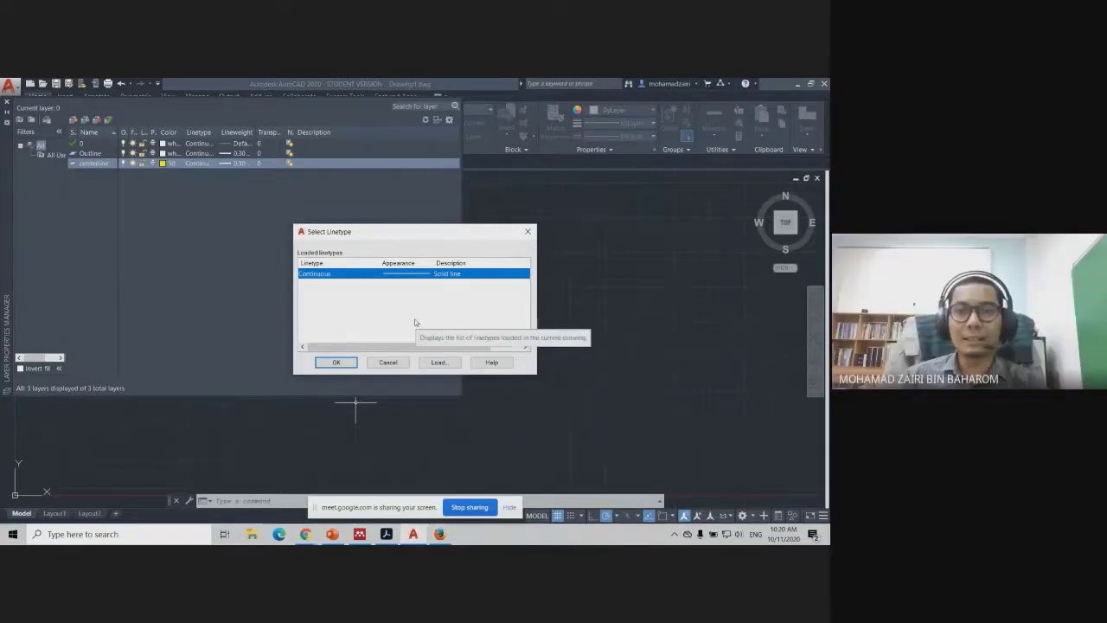
{"action": "left_click", "coordinate": [433, 363]}
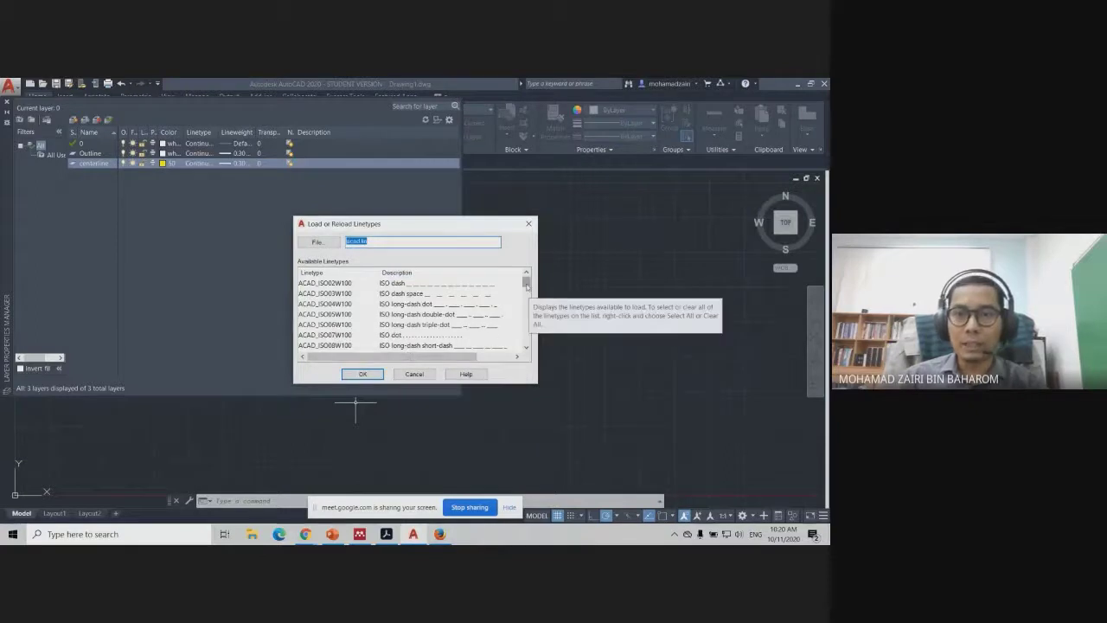
{"action": "scroll", "coordinate": [526, 299], "scroll_direction": "down", "scroll_amount": 1}
{"action": "scroll", "coordinate": [526, 298], "scroll_direction": "down", "scroll_amount": 1}
{"action": "scroll", "coordinate": [525, 299], "scroll_direction": "down", "scroll_amount": 2}
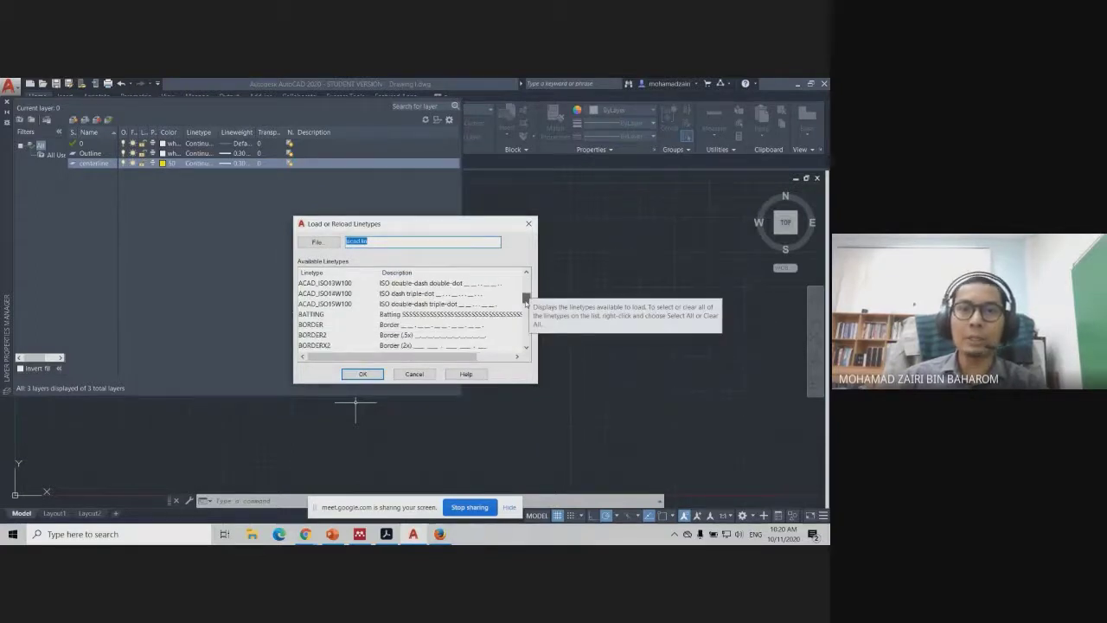
{"action": "mouse_move", "coordinate": [526, 298]}
{"action": "left_mouse_down"}
{"action": "mouse_move", "coordinate": [525, 342]}
{"action": "mouse_move", "coordinate": [522, 313]}
{"action": "mouse_move", "coordinate": [320, 301]}
{"action": "left_mouse_up"}
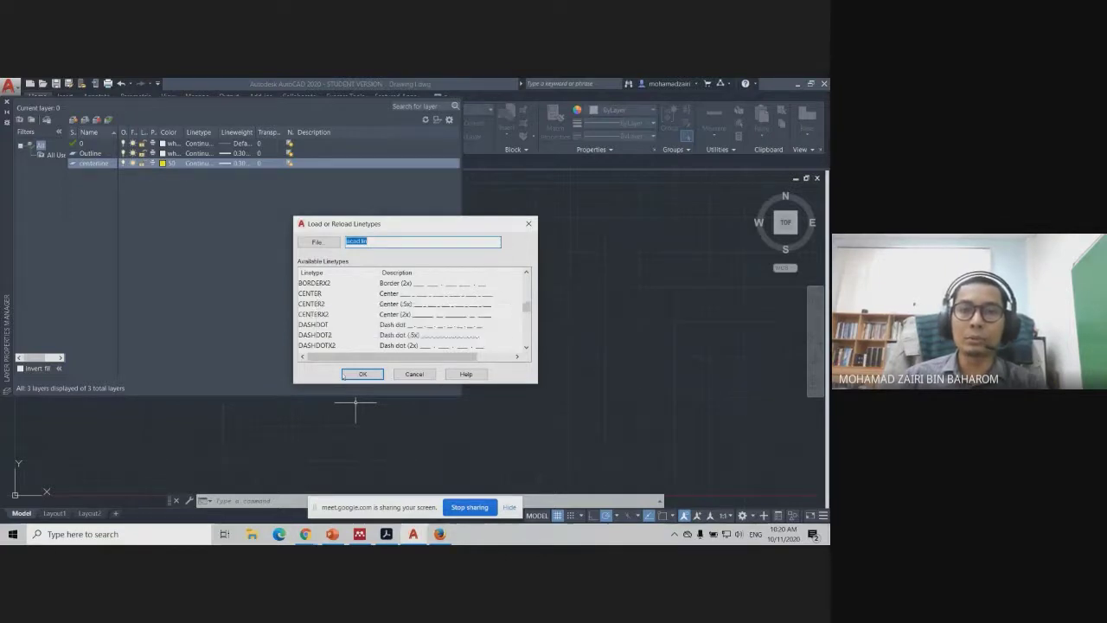
{"action": "left_click", "coordinate": [311, 294]}
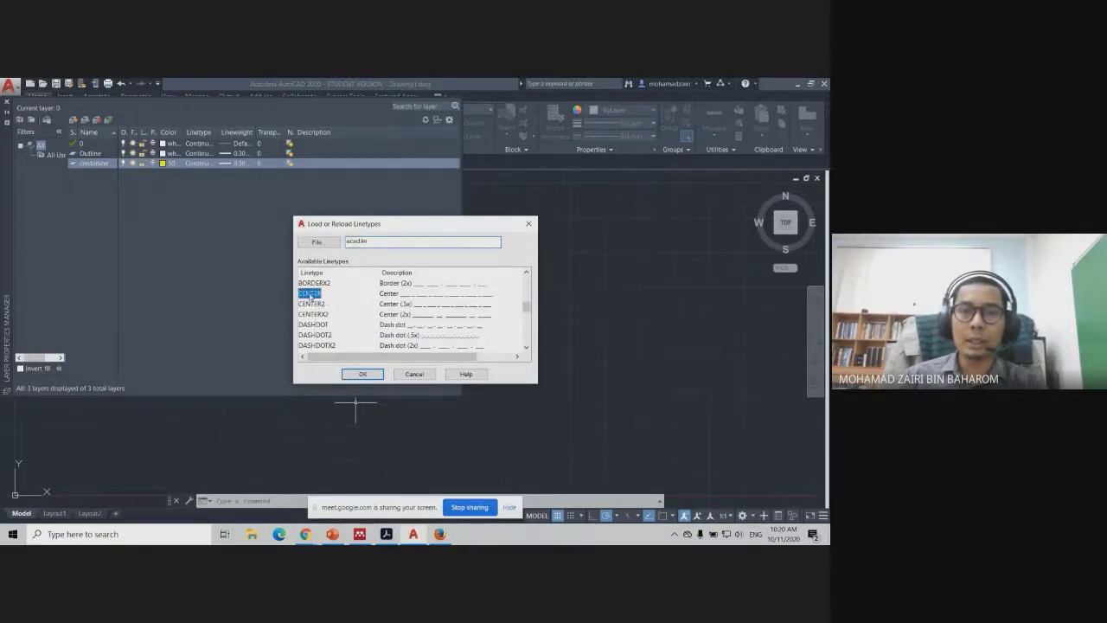
{"action": "left_click", "coordinate": [355, 376]}
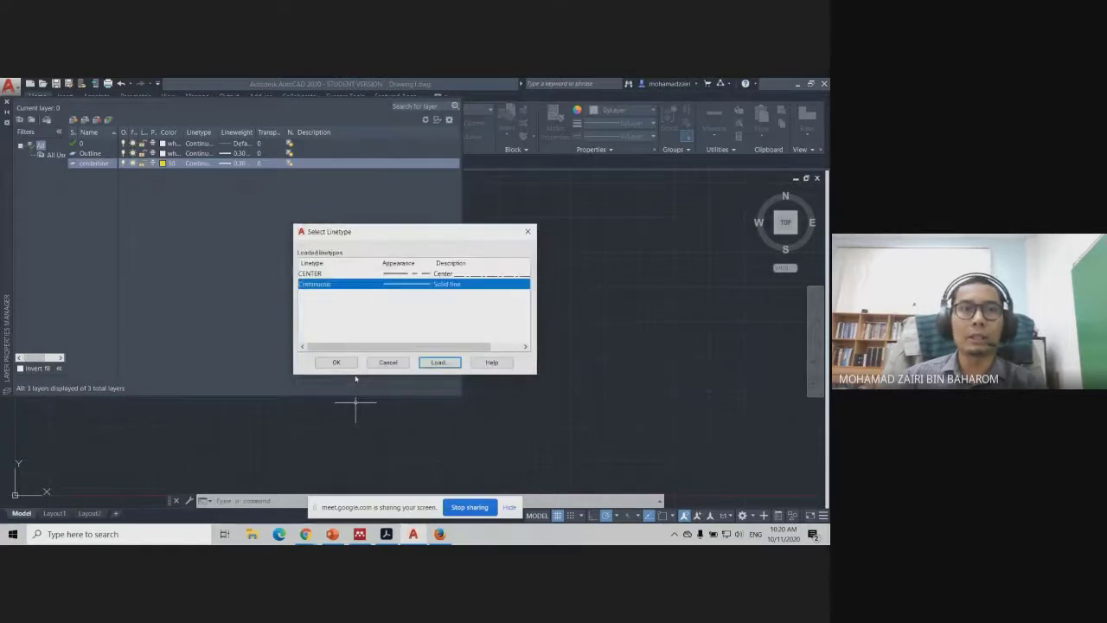
{"action": "left_click", "coordinate": [322, 274]}
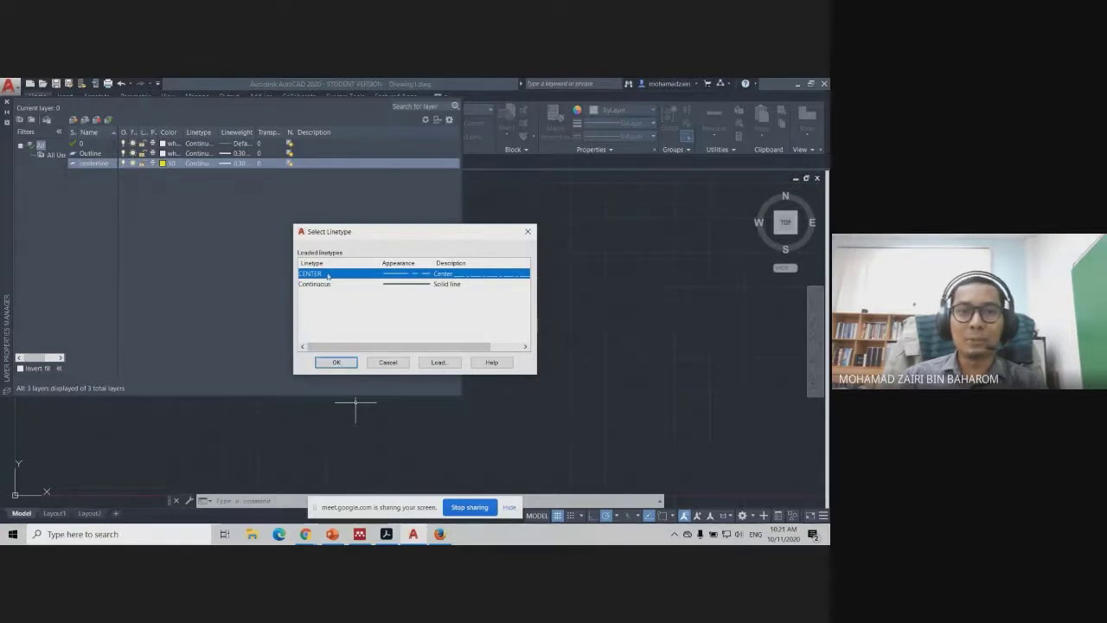
{"action": "left_click", "coordinate": [333, 362]}
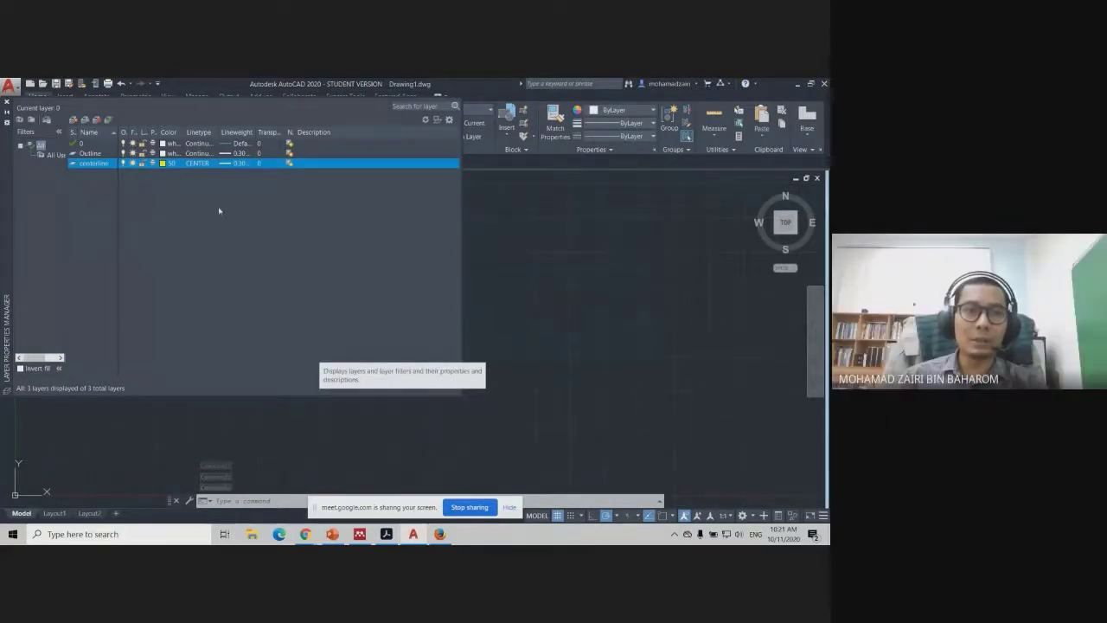
Browse the loadable linetypes again, keep CENTER, and recheck the assignment's layer table
{"action": "left_click", "coordinate": [199, 164]}
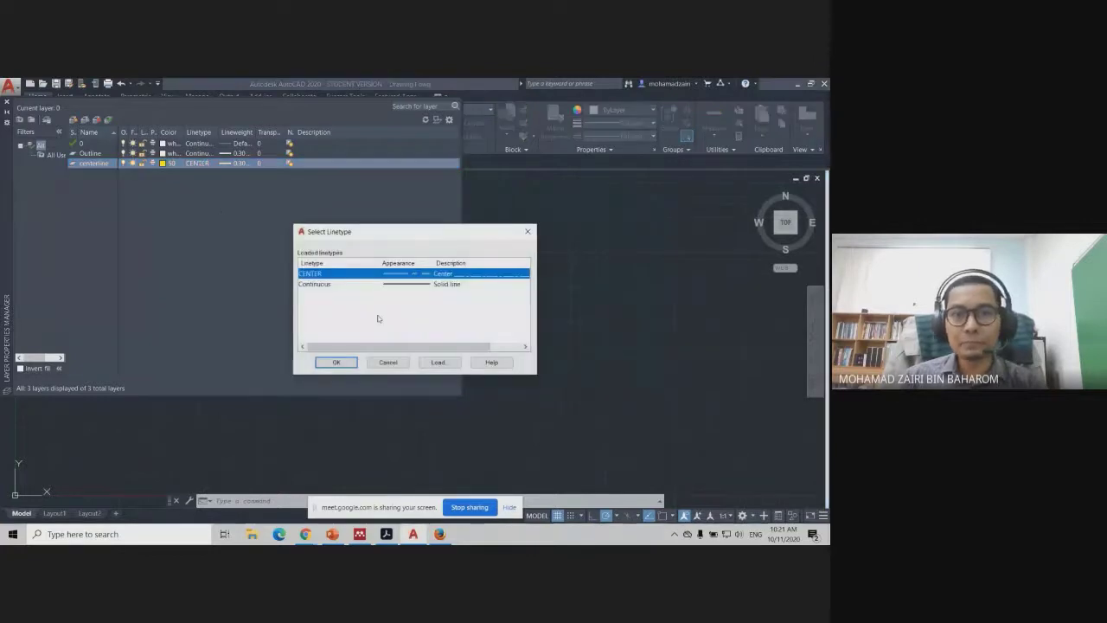
{"action": "left_click", "coordinate": [439, 361]}
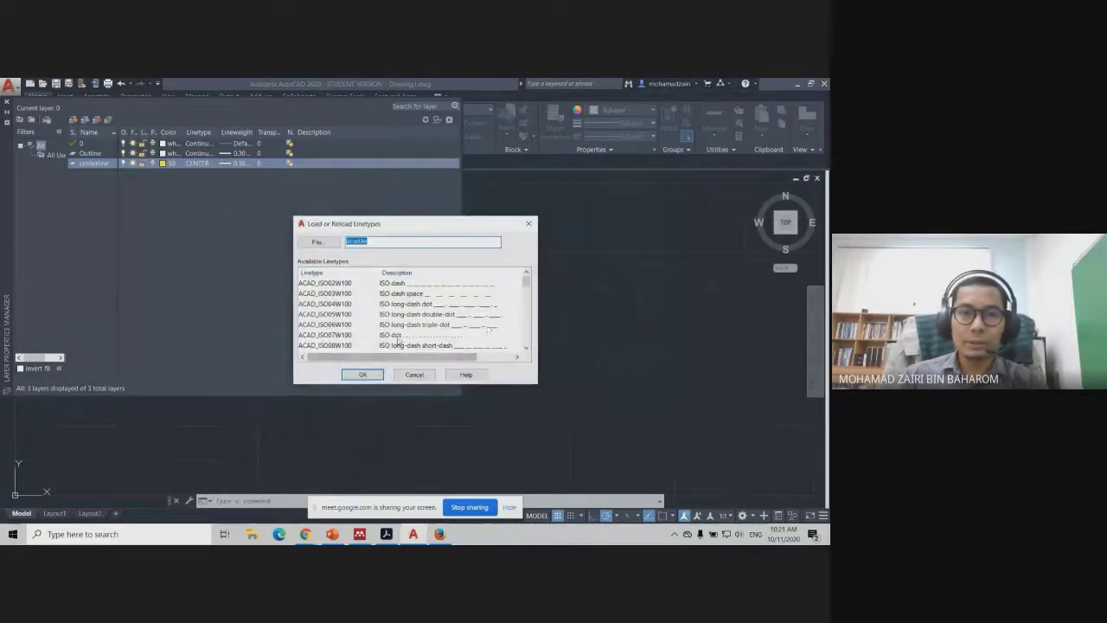
{"action": "scroll", "coordinate": [523, 294], "scroll_direction": "down", "scroll_amount": 3}
{"action": "scroll", "coordinate": [523, 302], "scroll_direction": "down", "scroll_amount": 2}
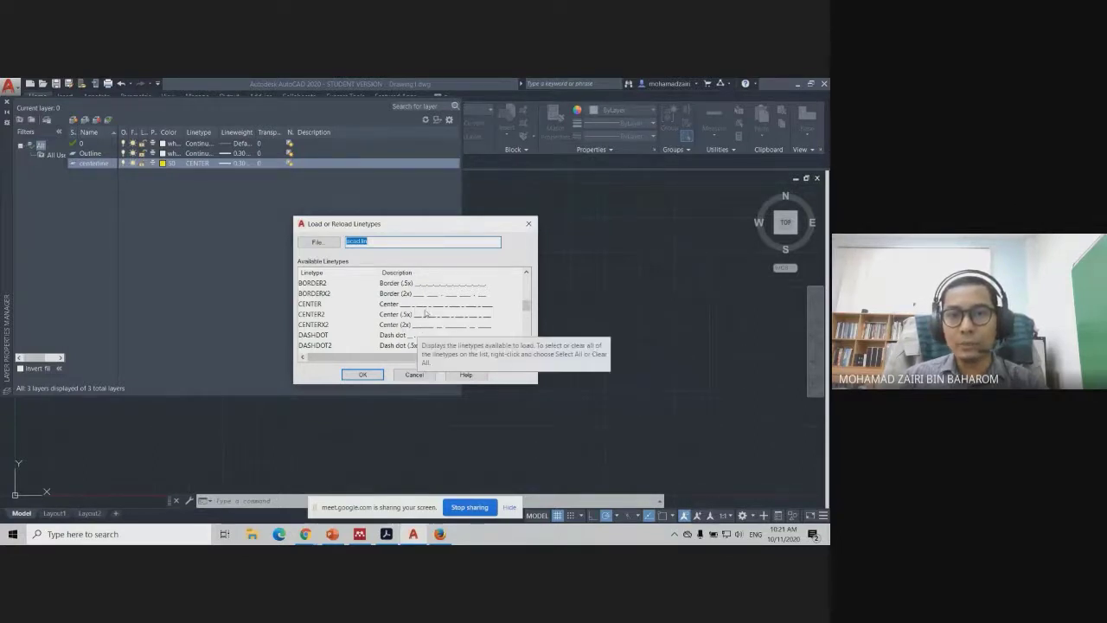
{"action": "left_click", "coordinate": [527, 225]}
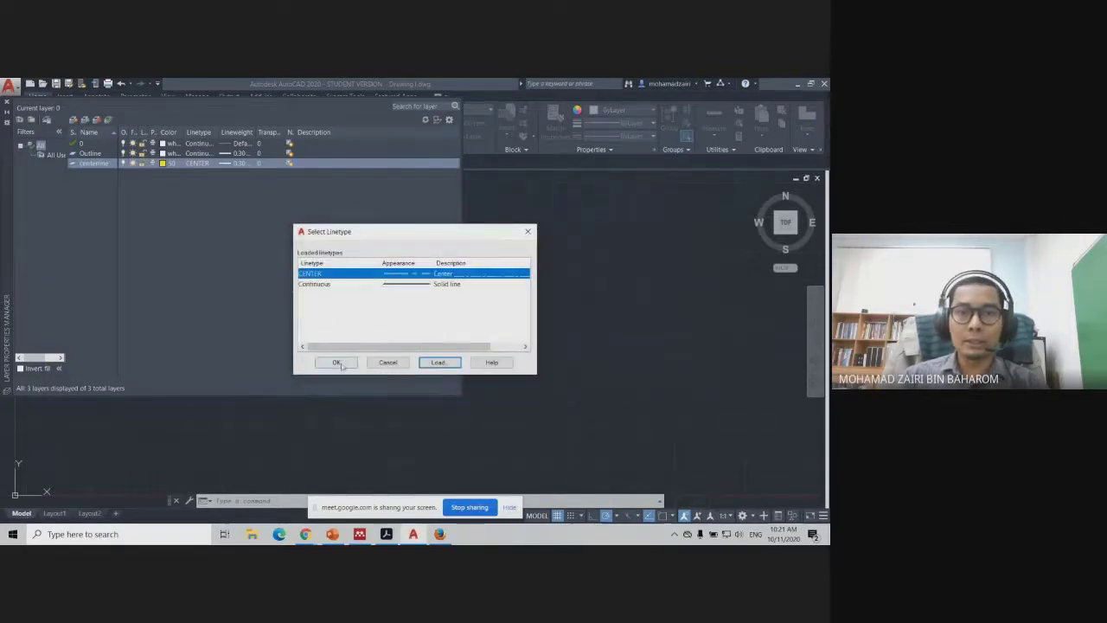
{"action": "left_click", "coordinate": [388, 362]}
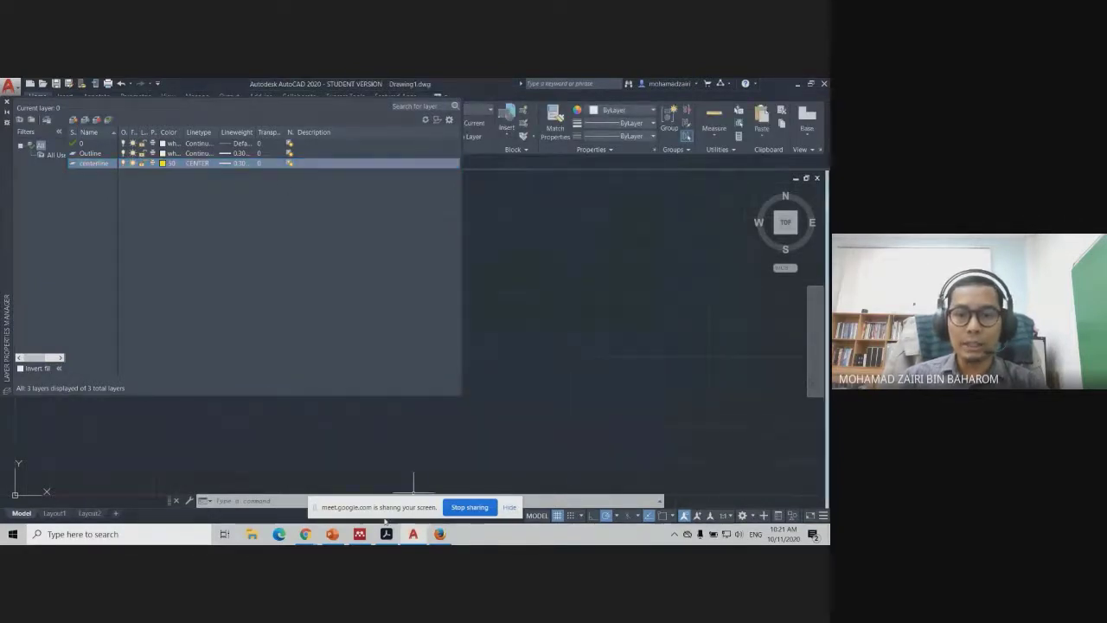
{"action": "left_click", "coordinate": [367, 471]}
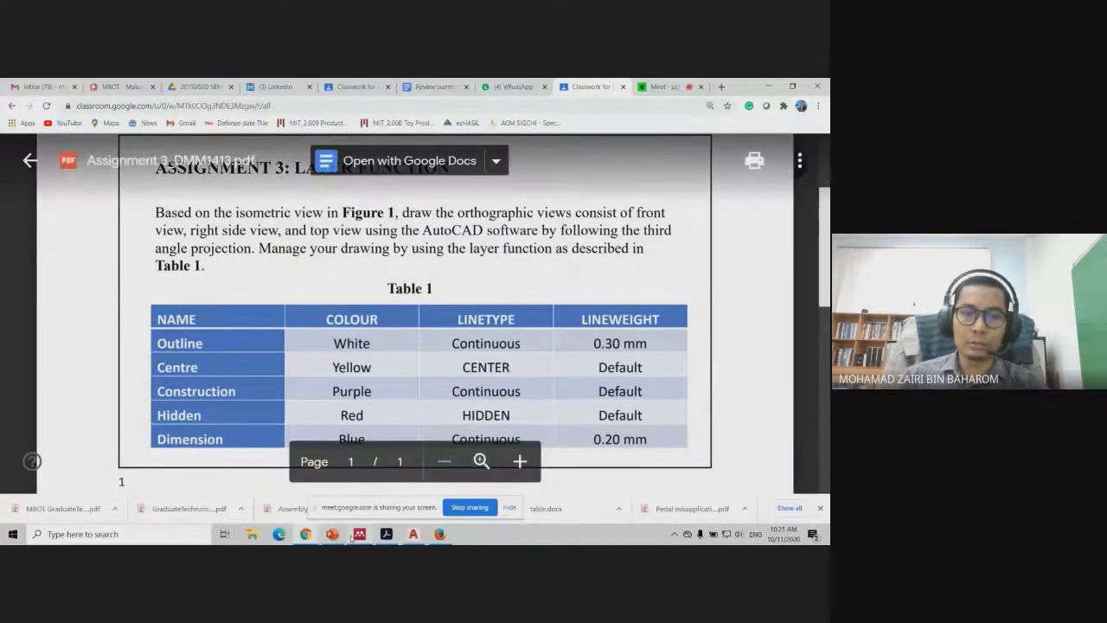
{"action": "left_click", "coordinate": [413, 533]}
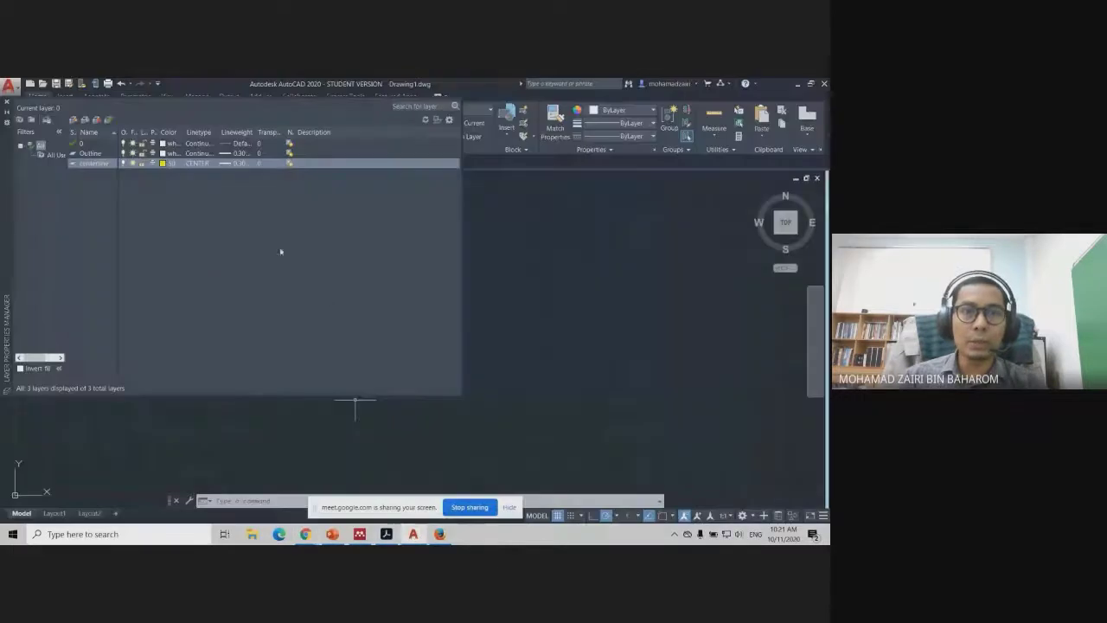
Set the centerline layer's lineweight to Default
{"action": "left_click", "coordinate": [240, 165]}
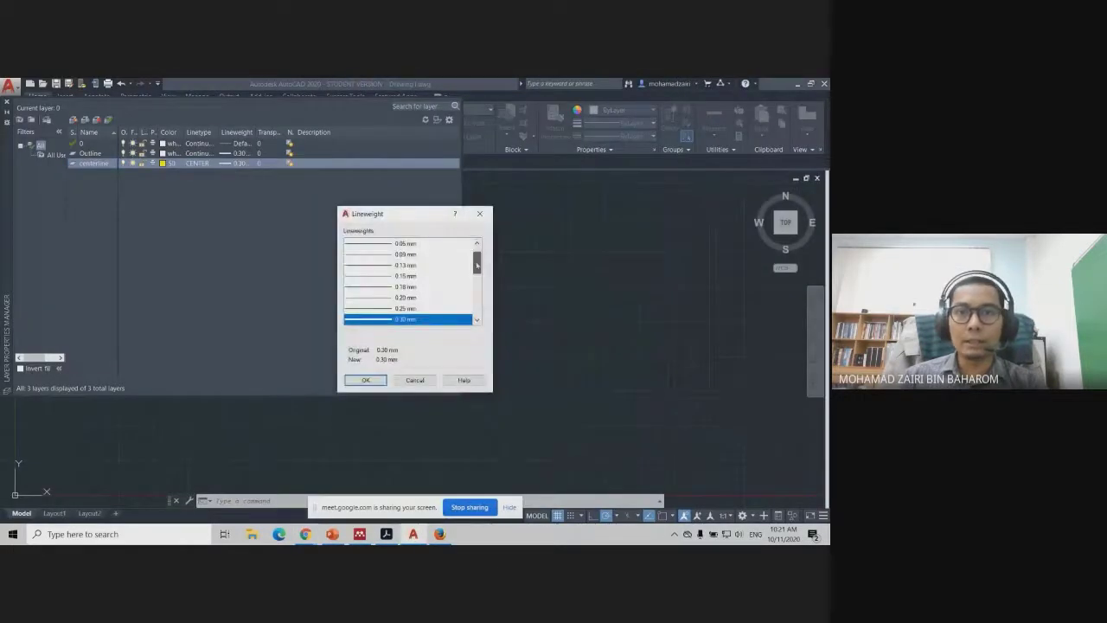
{"action": "scroll", "coordinate": [442, 250], "scroll_direction": "up", "scroll_amount": 1}
{"action": "left_click", "coordinate": [378, 243]}
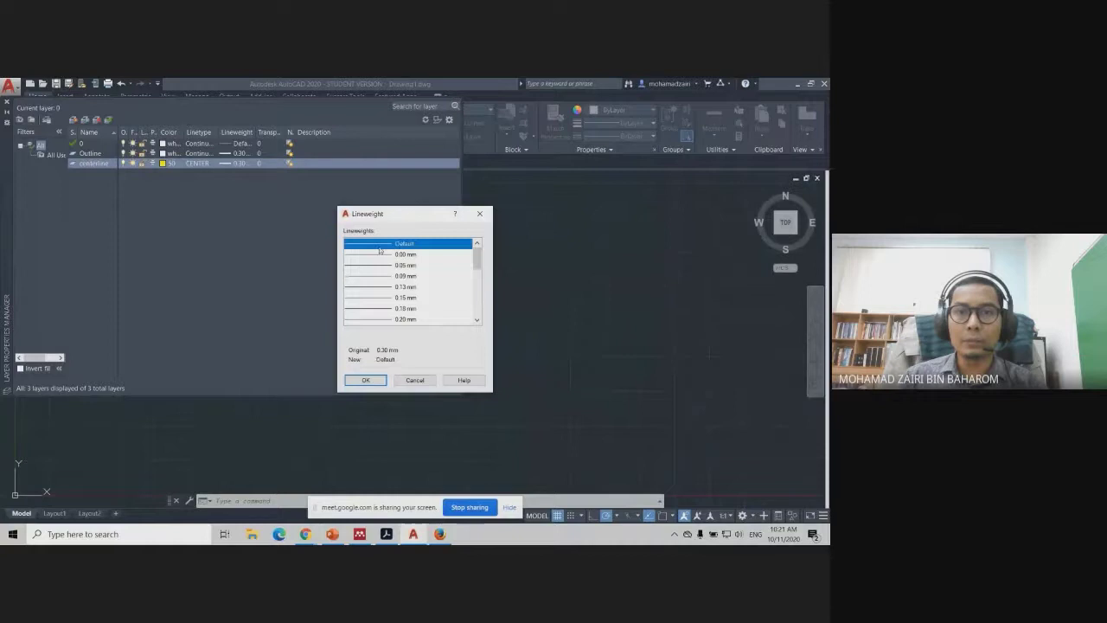
{"action": "left_click", "coordinate": [375, 381]}
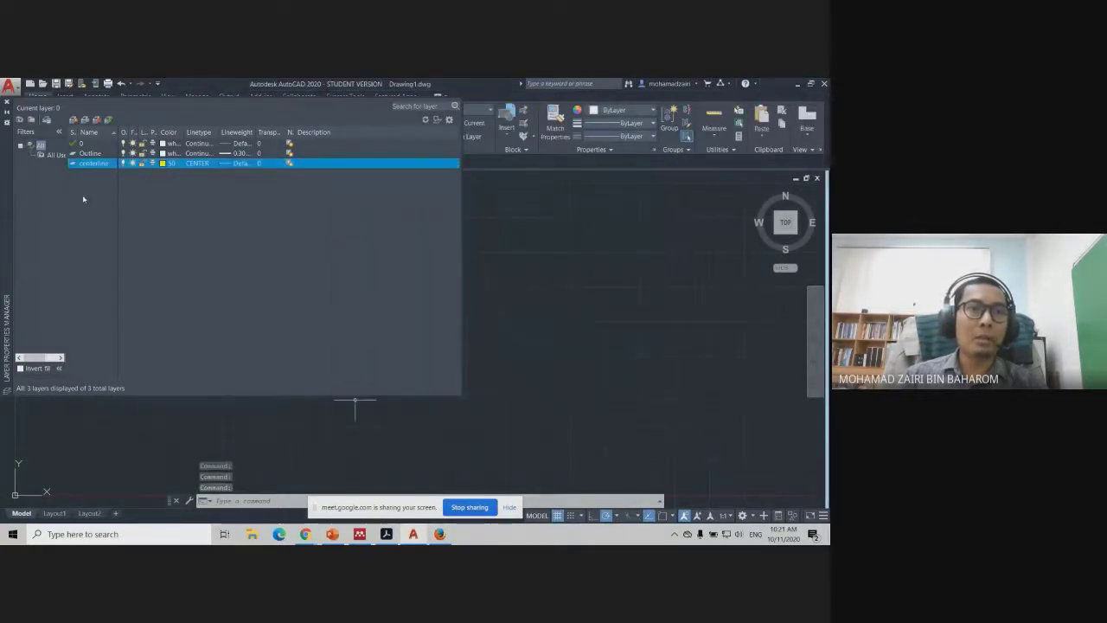
Add a construction layer coloured magenta with Continuous linetype
{"action": "left_click", "coordinate": [72, 121]}
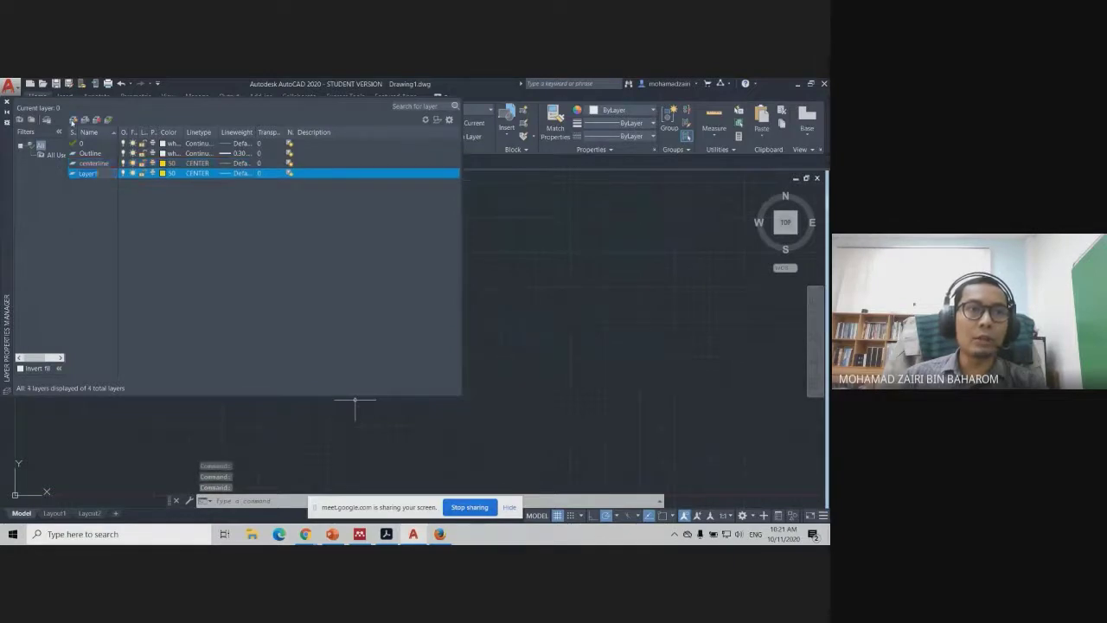
{"action": "mouse_move", "coordinate": [306, 533]}
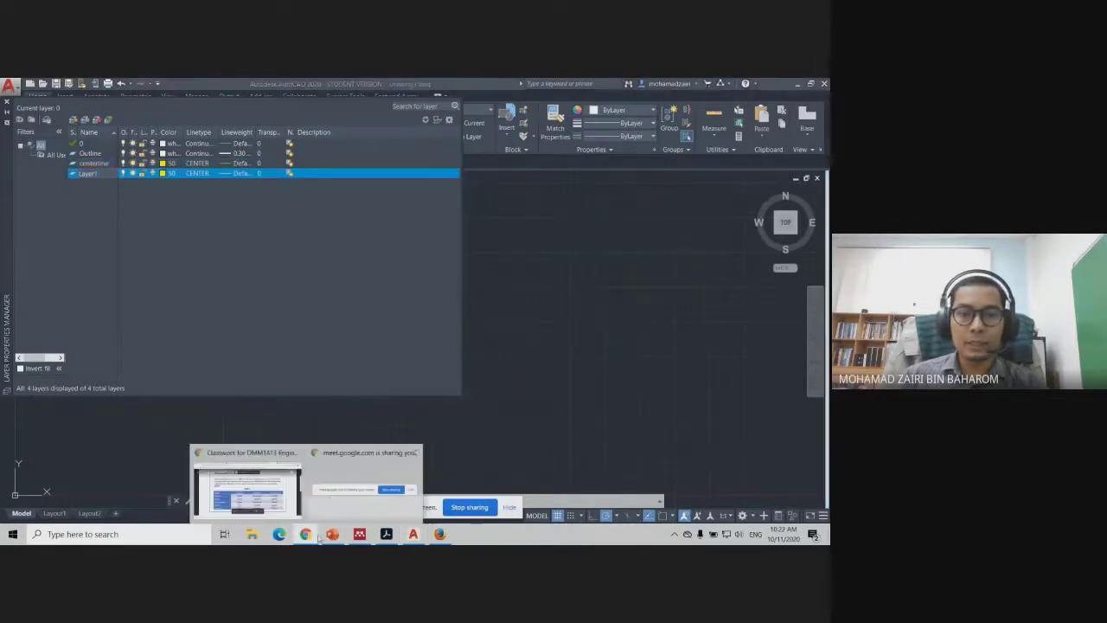
{"action": "left_click", "coordinate": [246, 471]}
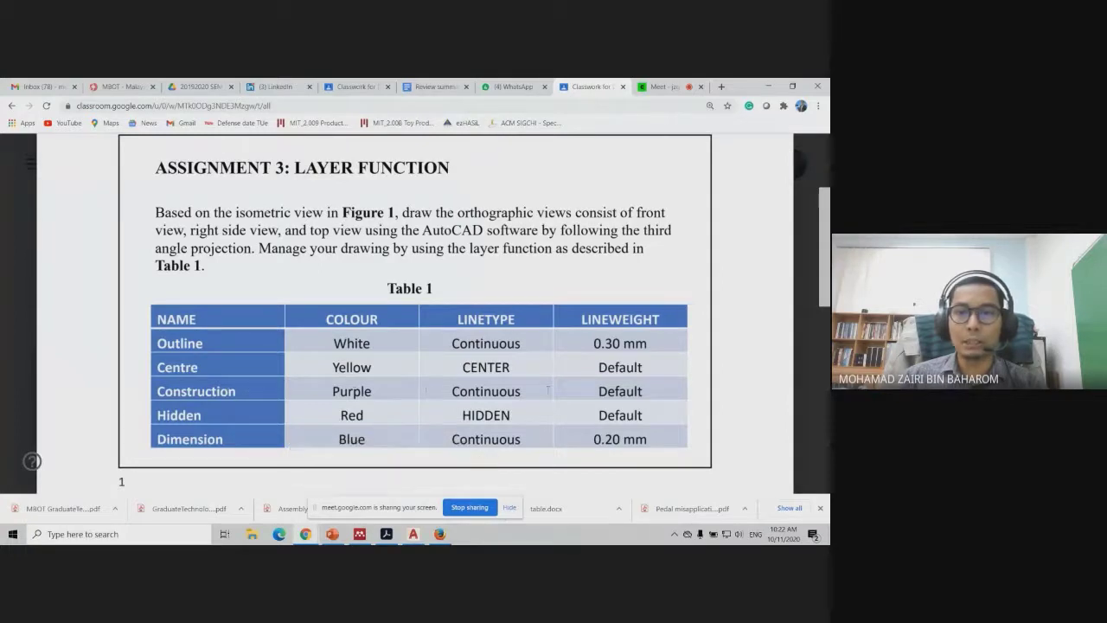
{"action": "key", "text": "alt+Tab"}
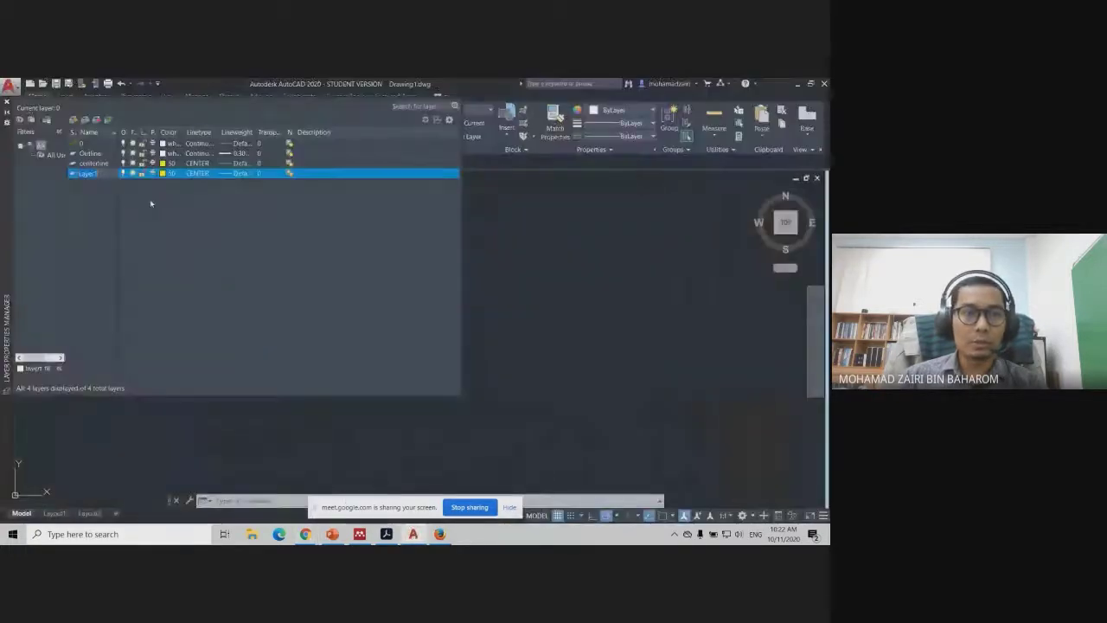
{"action": "type", "text": "cons"}
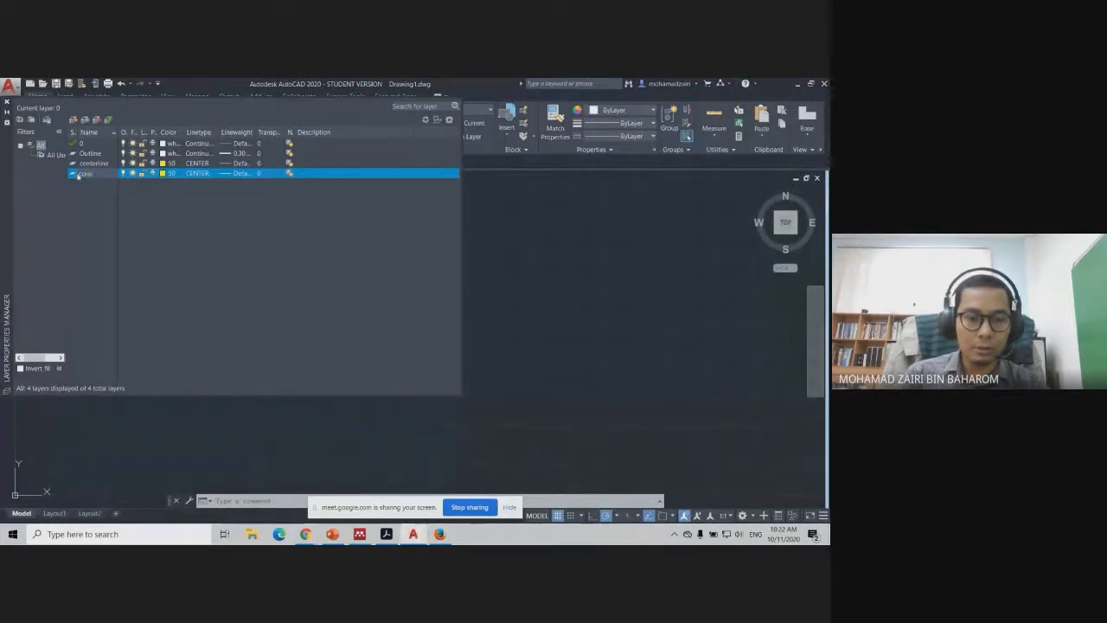
{"action": "type", "text": "truction"}
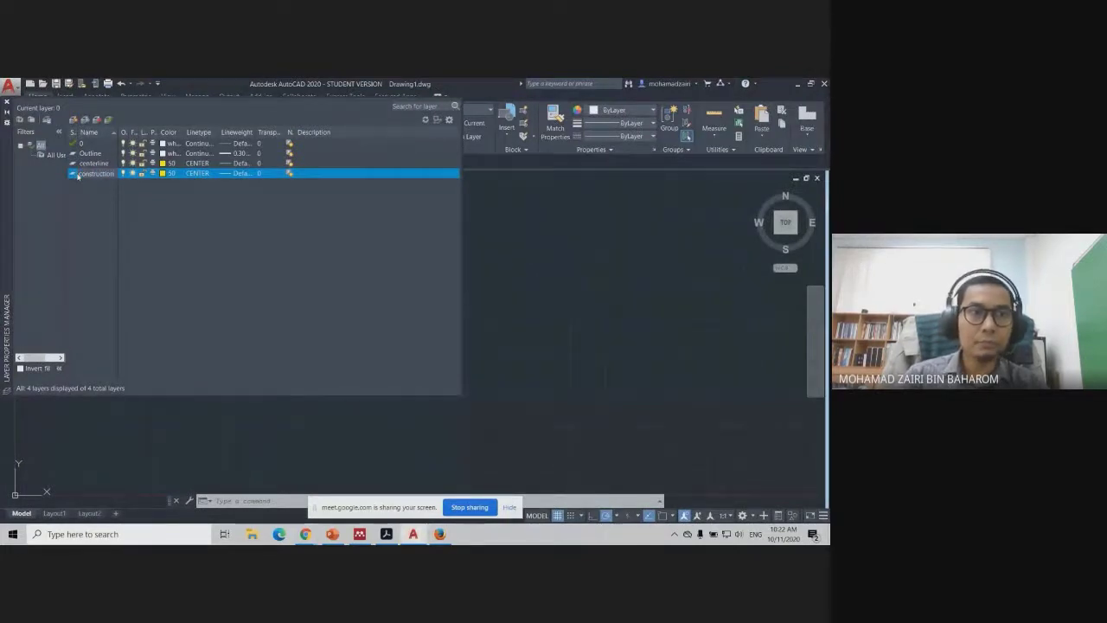
{"action": "left_click", "coordinate": [165, 173]}
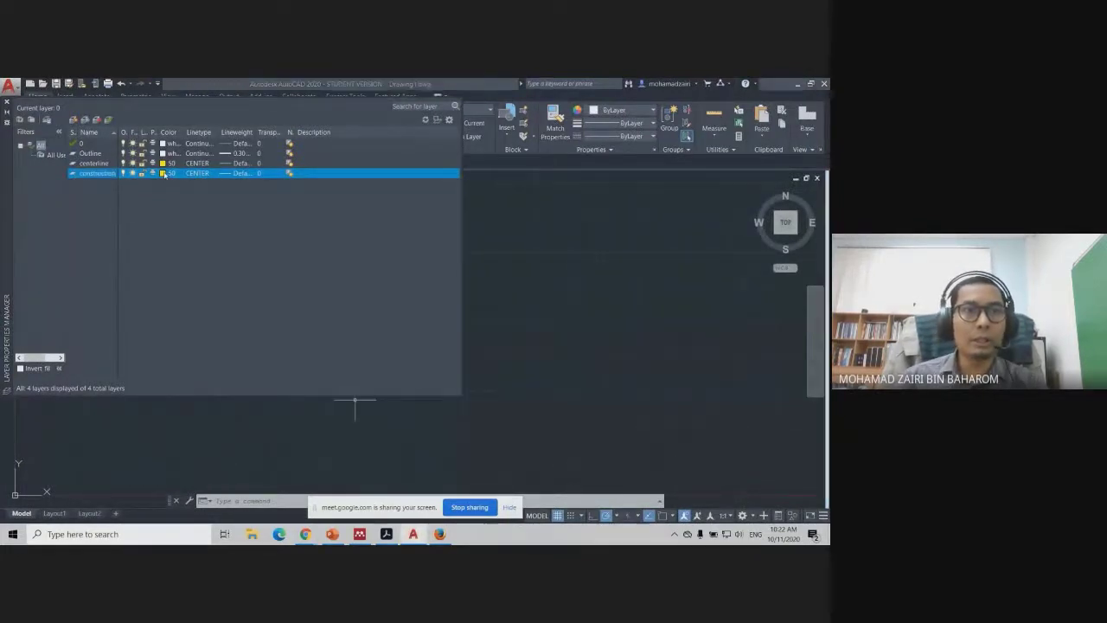
{"action": "left_click", "coordinate": [376, 328]}
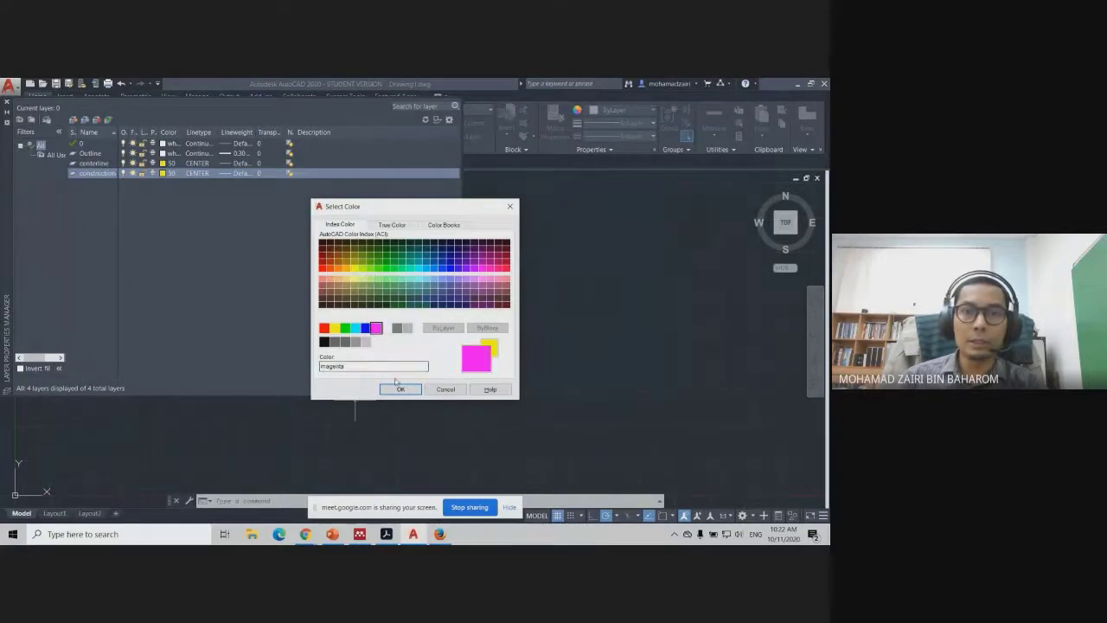
{"action": "left_click", "coordinate": [399, 389]}
{"action": "left_click", "coordinate": [198, 174]}
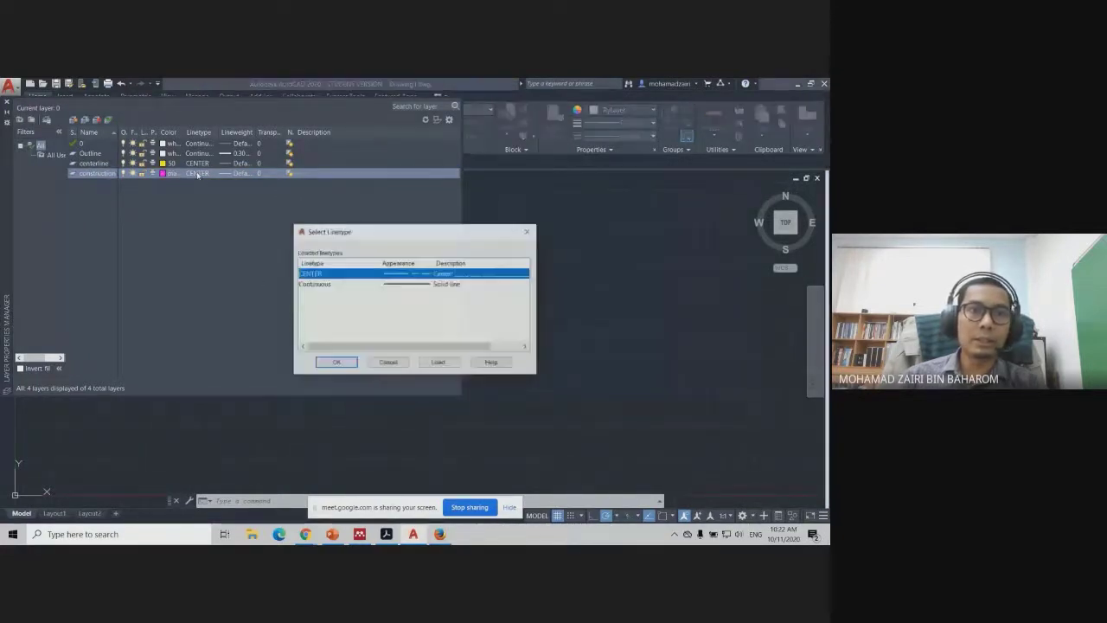
{"action": "left_click", "coordinate": [321, 283]}
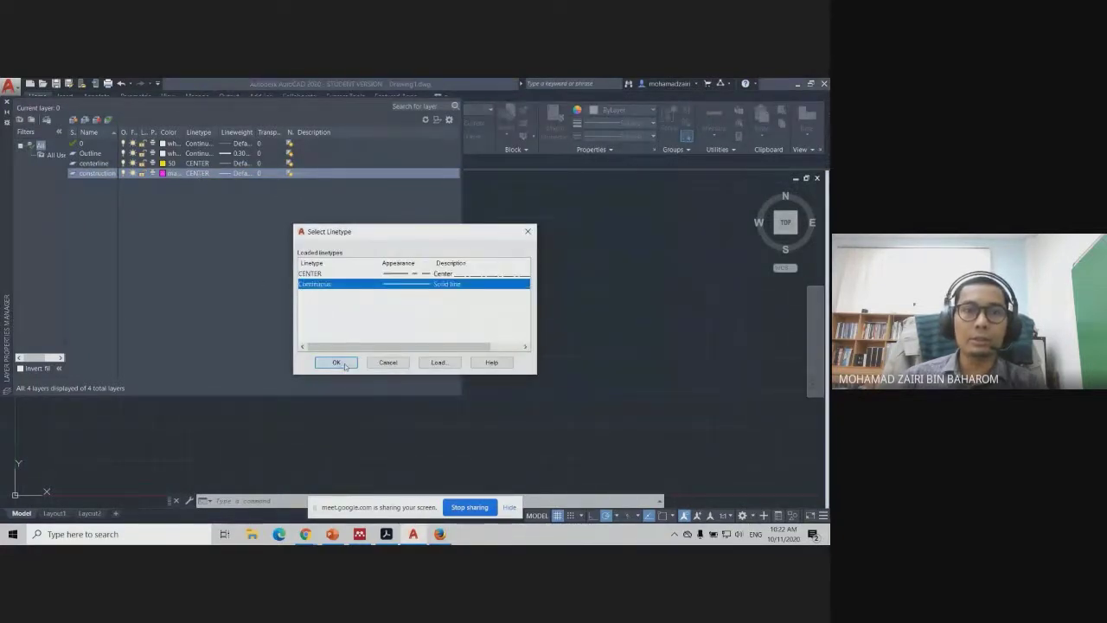
{"action": "left_click", "coordinate": [336, 362]}
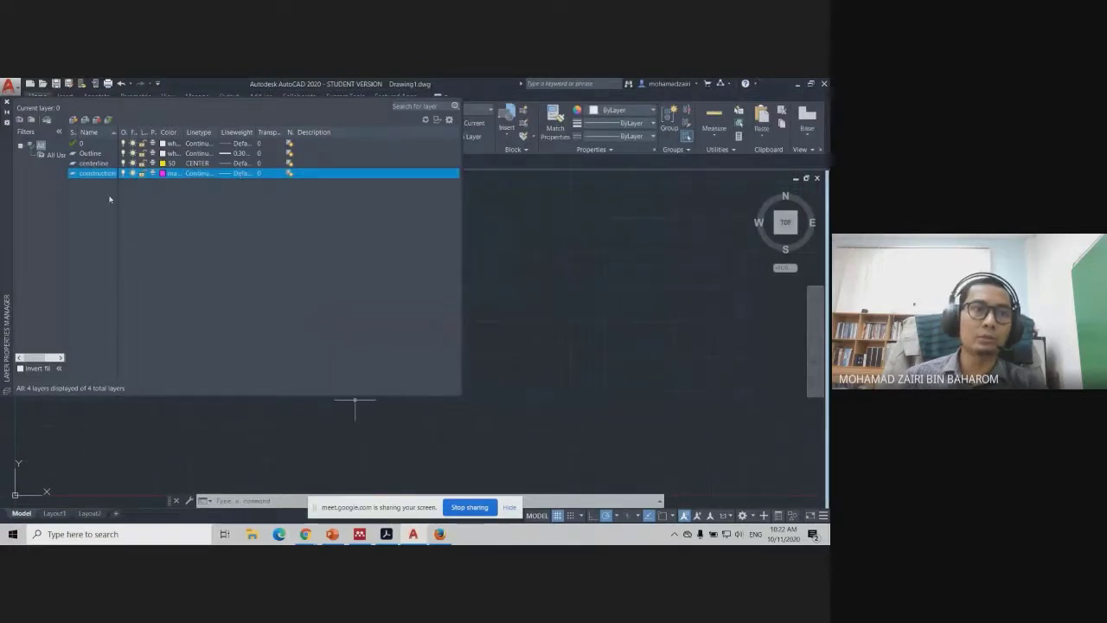
Add a new layer named Hidden coloured red
{"action": "left_click", "coordinate": [73, 119]}
{"action": "mouse_move", "coordinate": [306, 534]}
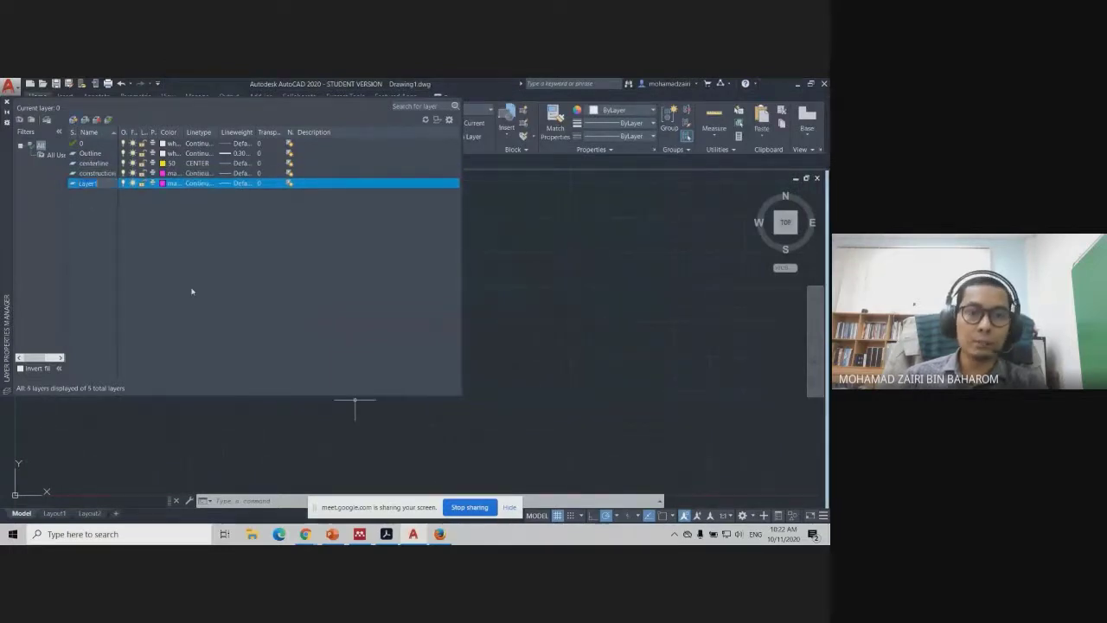
{"action": "left_click", "coordinate": [251, 497]}
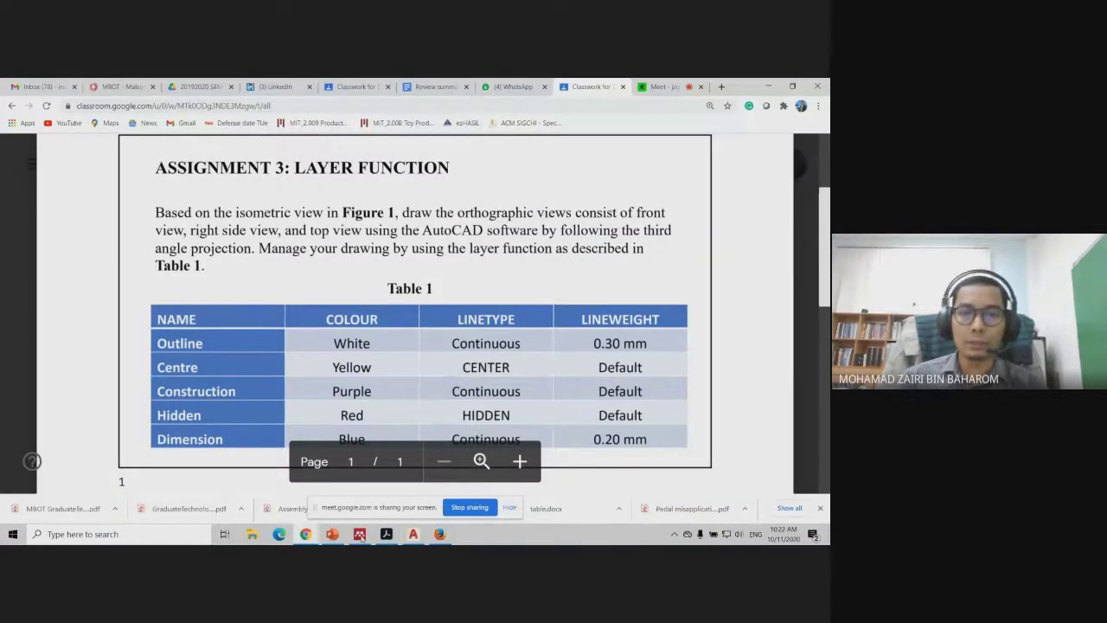
{"action": "left_click", "coordinate": [388, 534]}
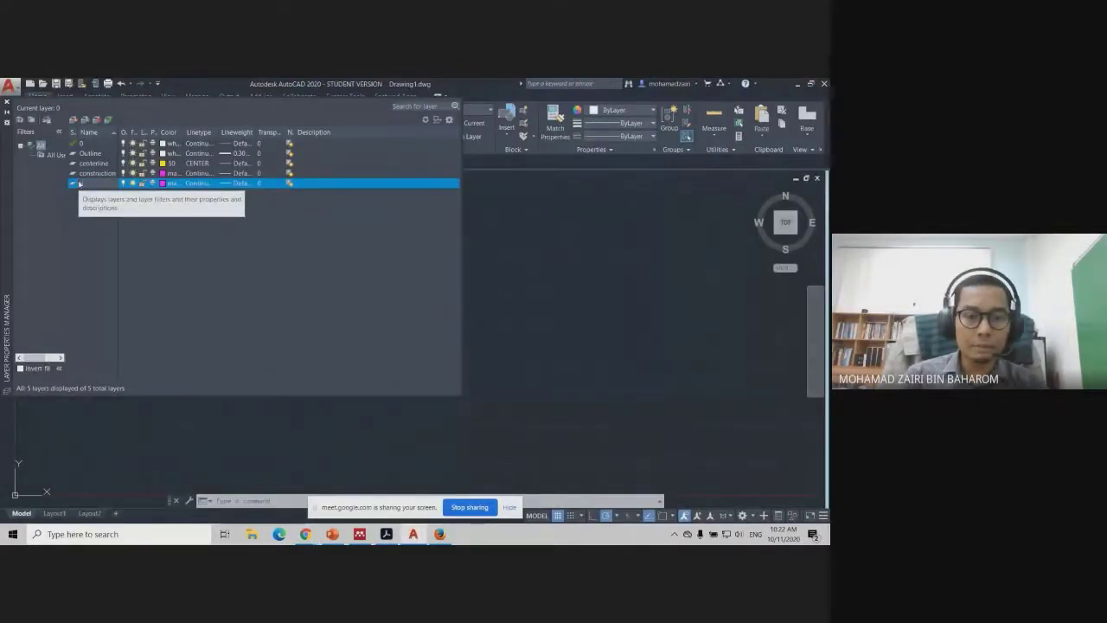
{"action": "type", "text": "Hidden"}
{"action": "key", "text": "Return"}
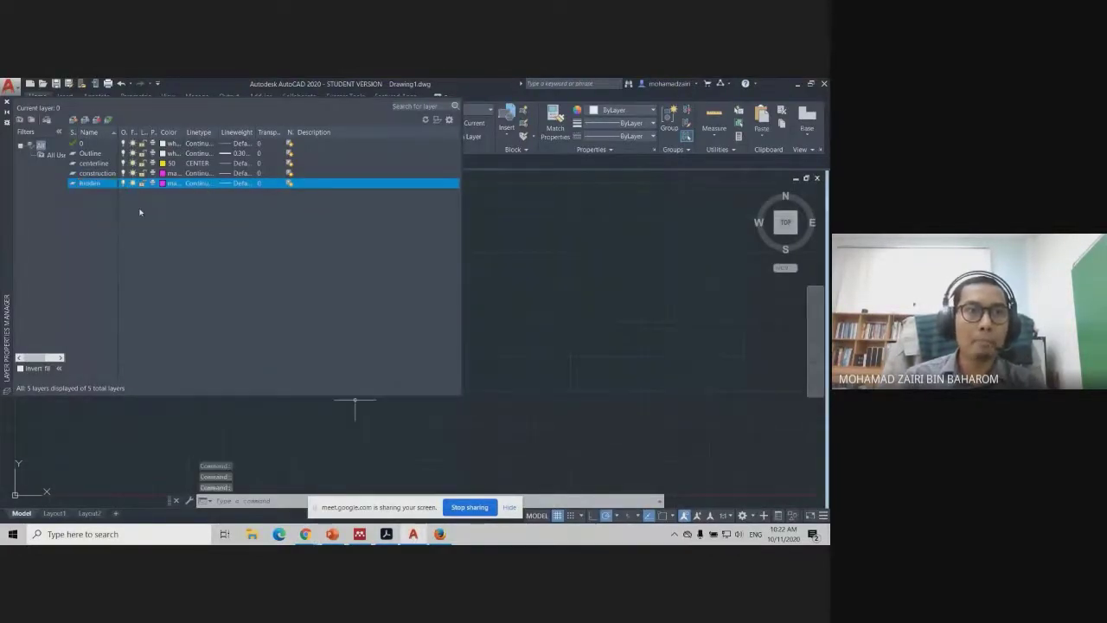
{"action": "left_click", "coordinate": [163, 183]}
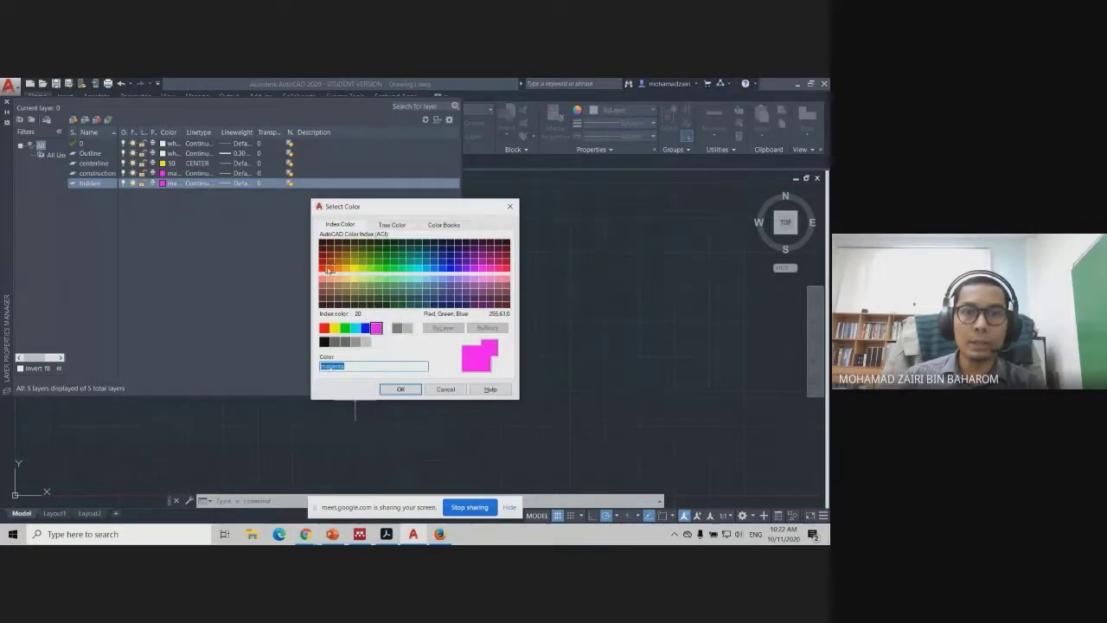
{"action": "left_click", "coordinate": [324, 327]}
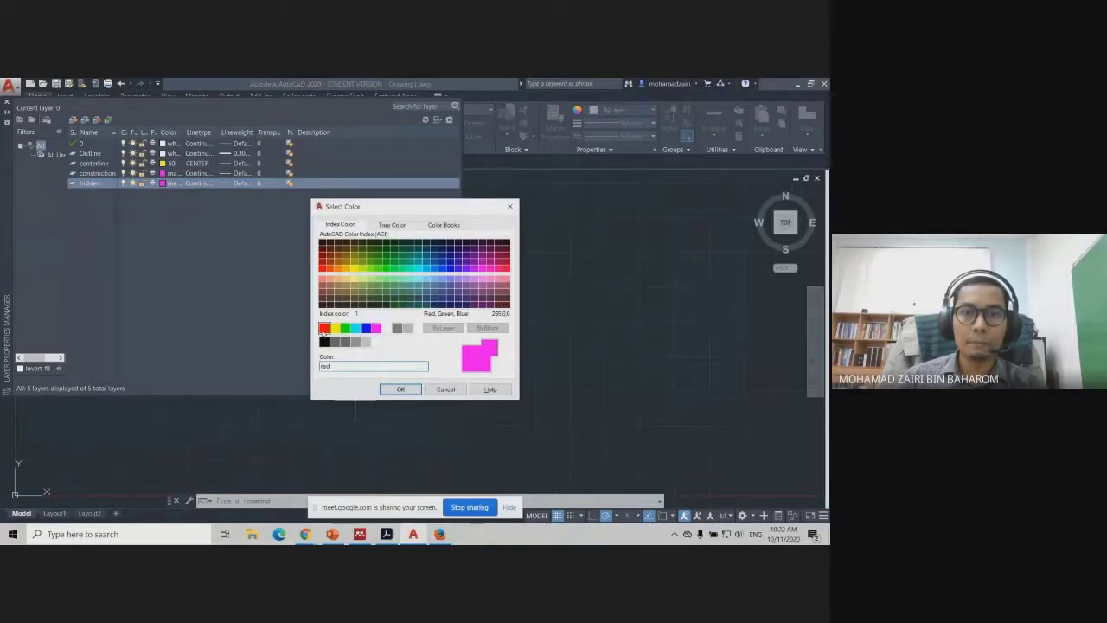
{"action": "left_click", "coordinate": [400, 389]}
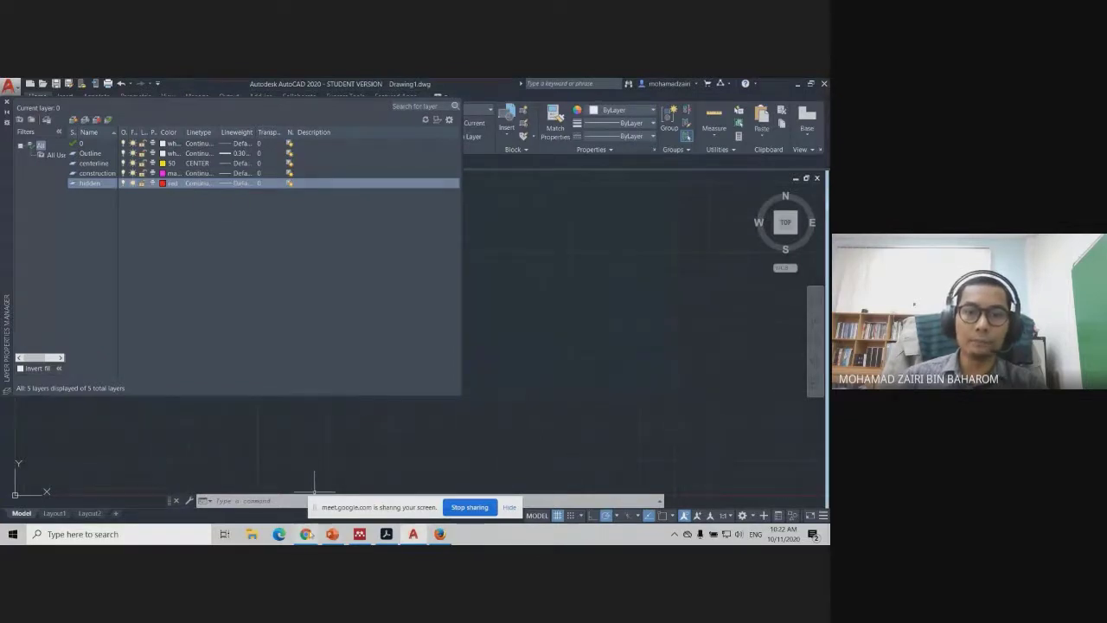
Load the HIDDEN linetype and apply it to the Hidden layer
{"action": "mouse_move", "coordinate": [306, 534]}
{"action": "left_click", "coordinate": [271, 506]}
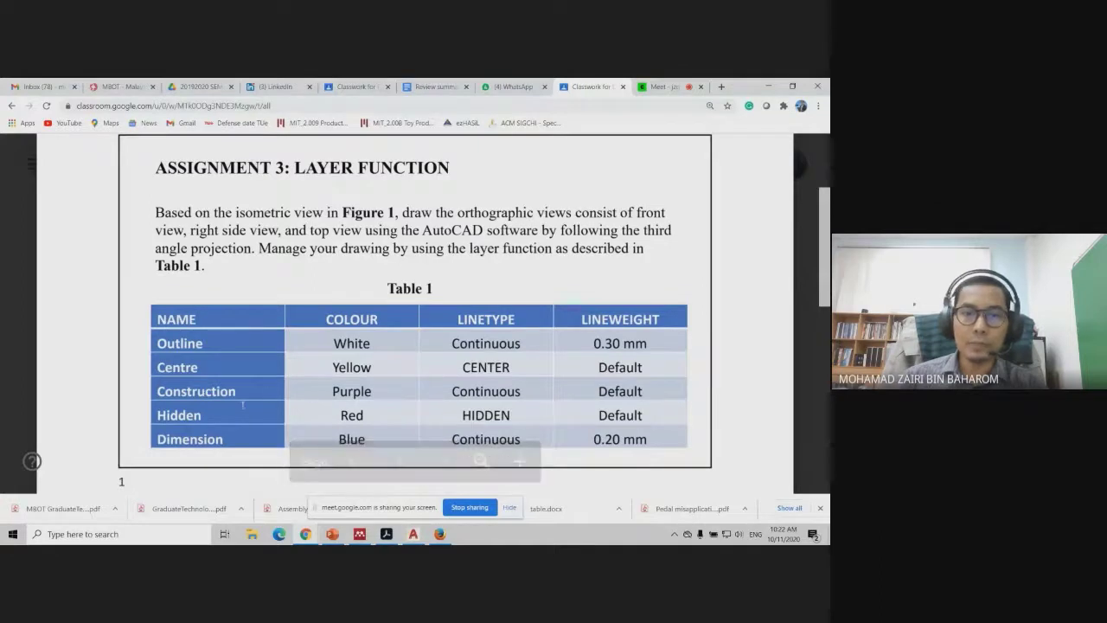
{"action": "left_click", "coordinate": [413, 534]}
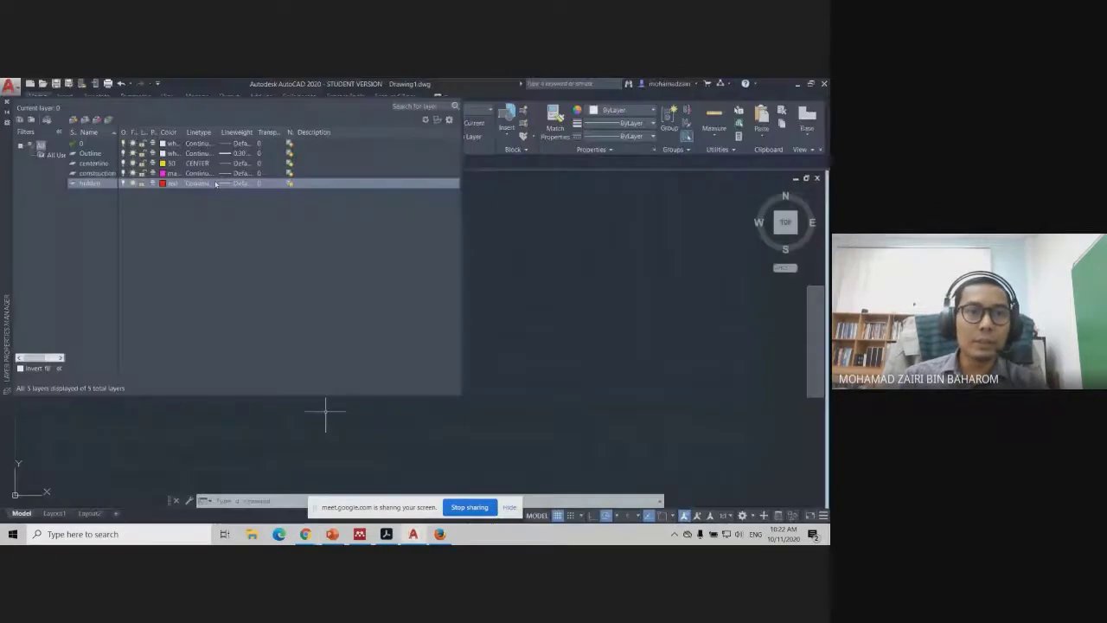
{"action": "left_click", "coordinate": [197, 184]}
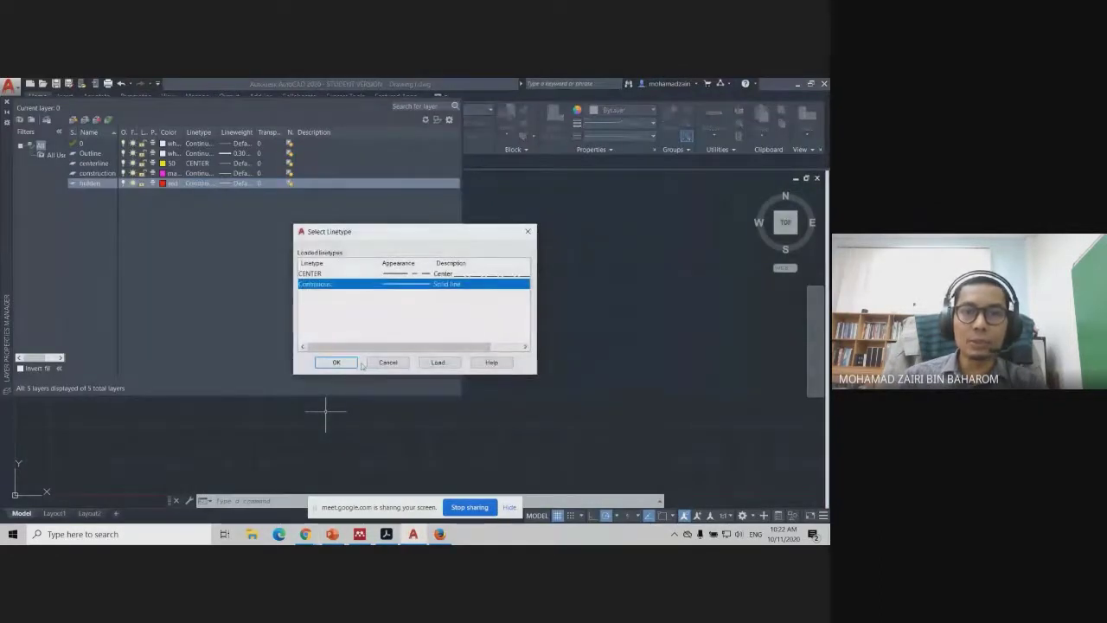
{"action": "left_click", "coordinate": [438, 362]}
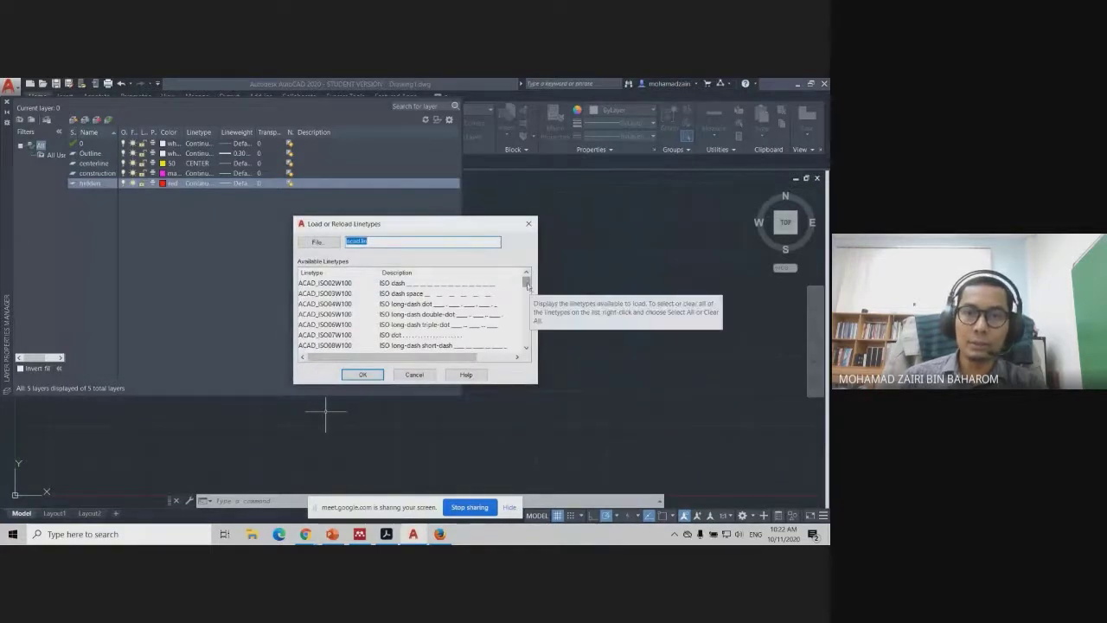
{"action": "left_click_drag", "start_coordinate": [525, 296], "coordinate": [525, 325]}
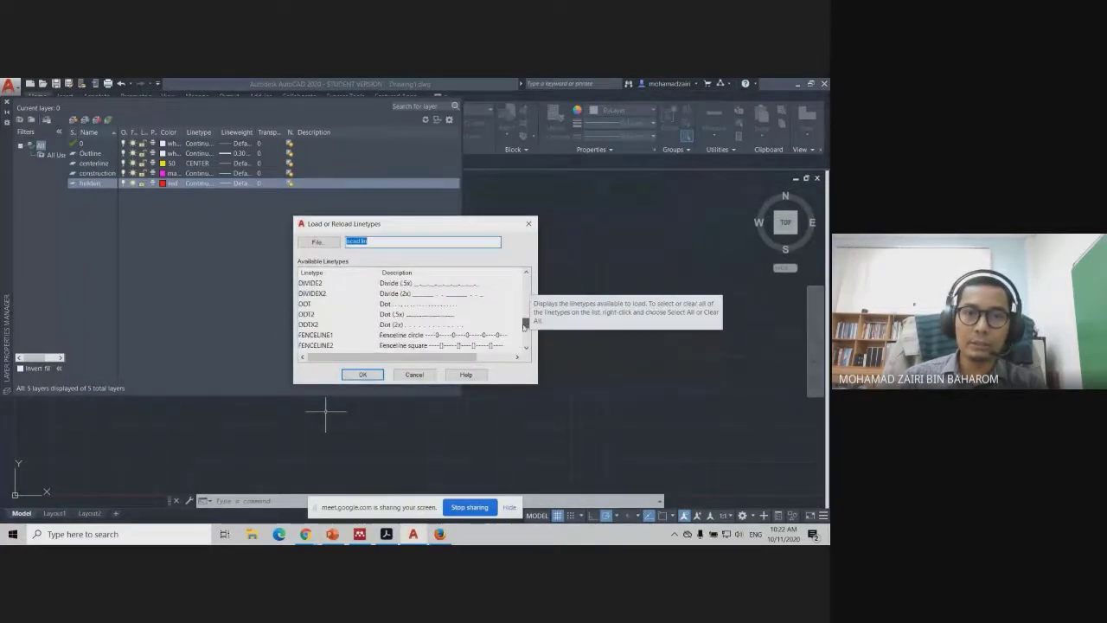
{"action": "left_click", "coordinate": [510, 334]}
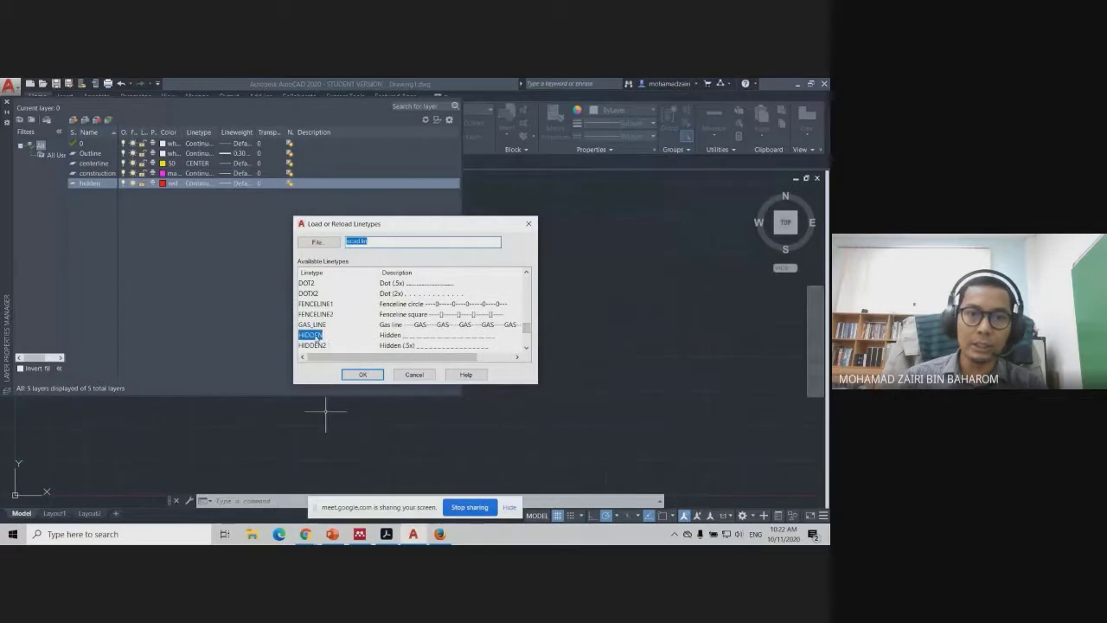
{"action": "left_click", "coordinate": [363, 373]}
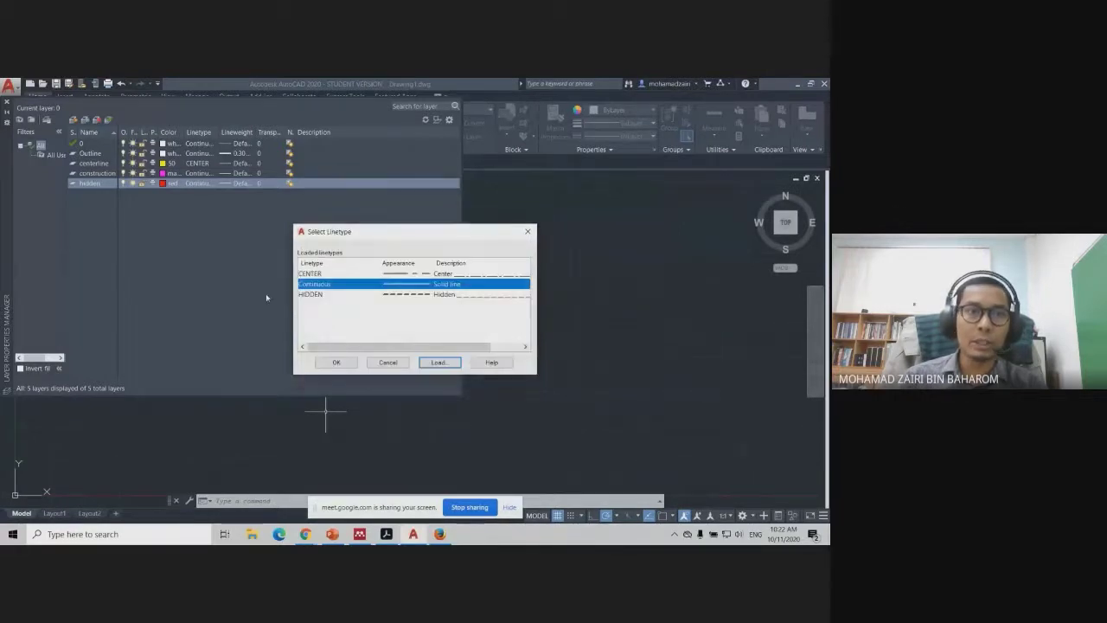
{"action": "left_click", "coordinate": [317, 294]}
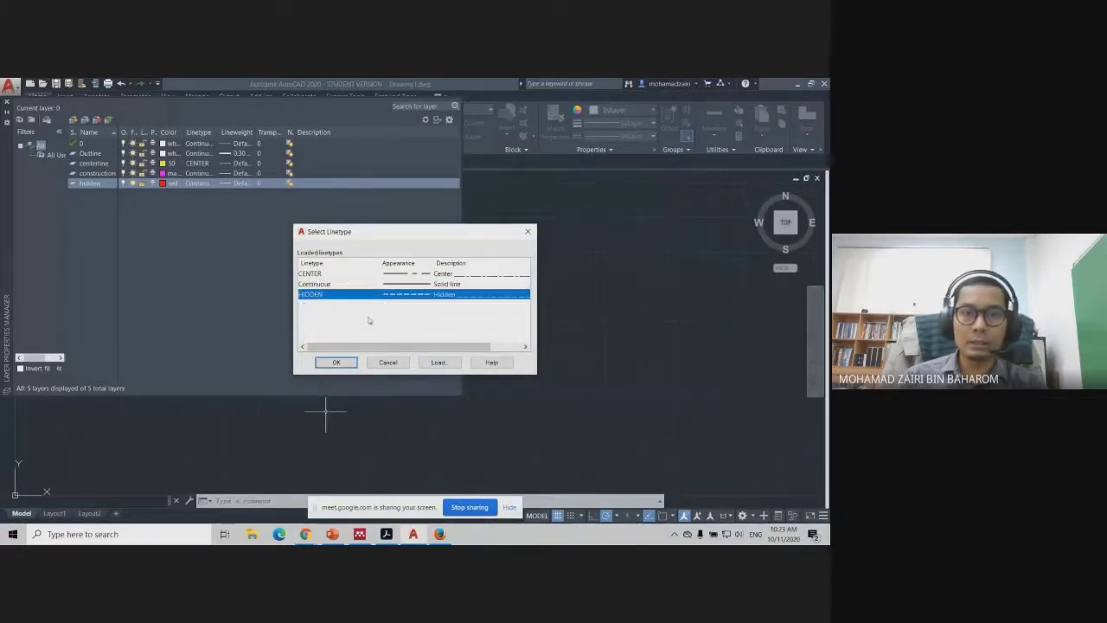
{"action": "left_click", "coordinate": [337, 361]}
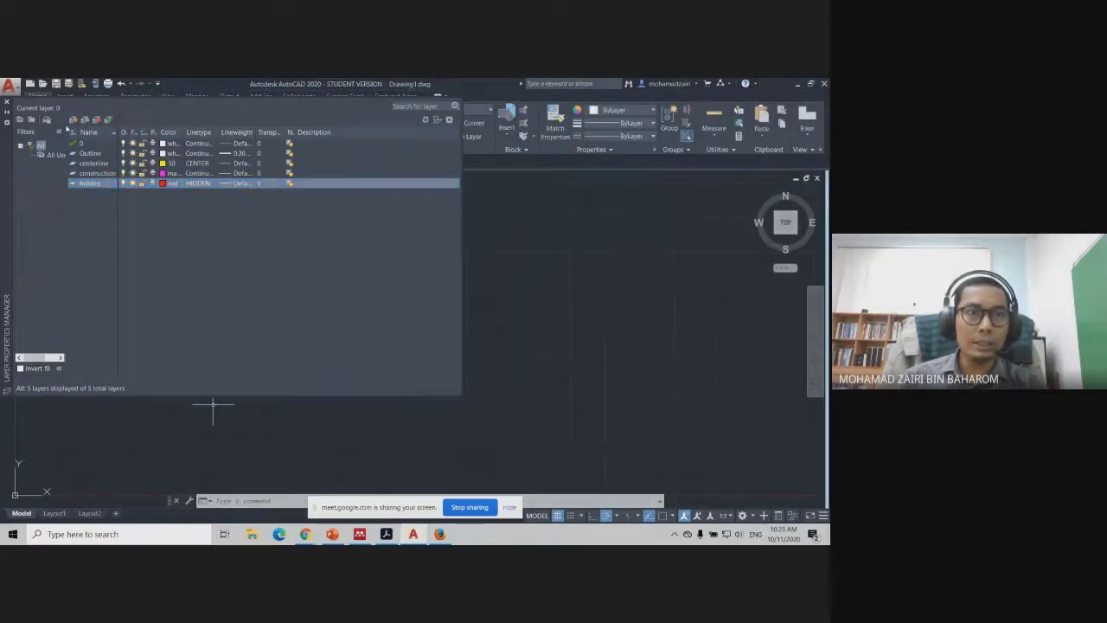
Add a blue layer named dimension and pick Continuous among its linetype choices
{"action": "key", "text": "alt+n"}
{"action": "type", "text": "di"}
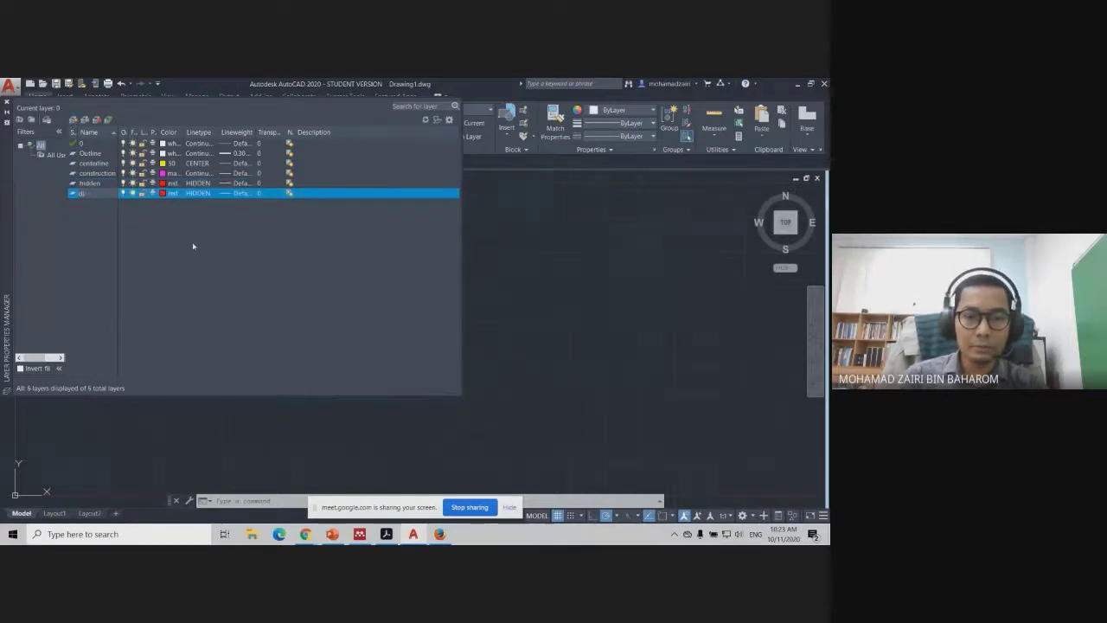
{"action": "type", "text": "mension"}
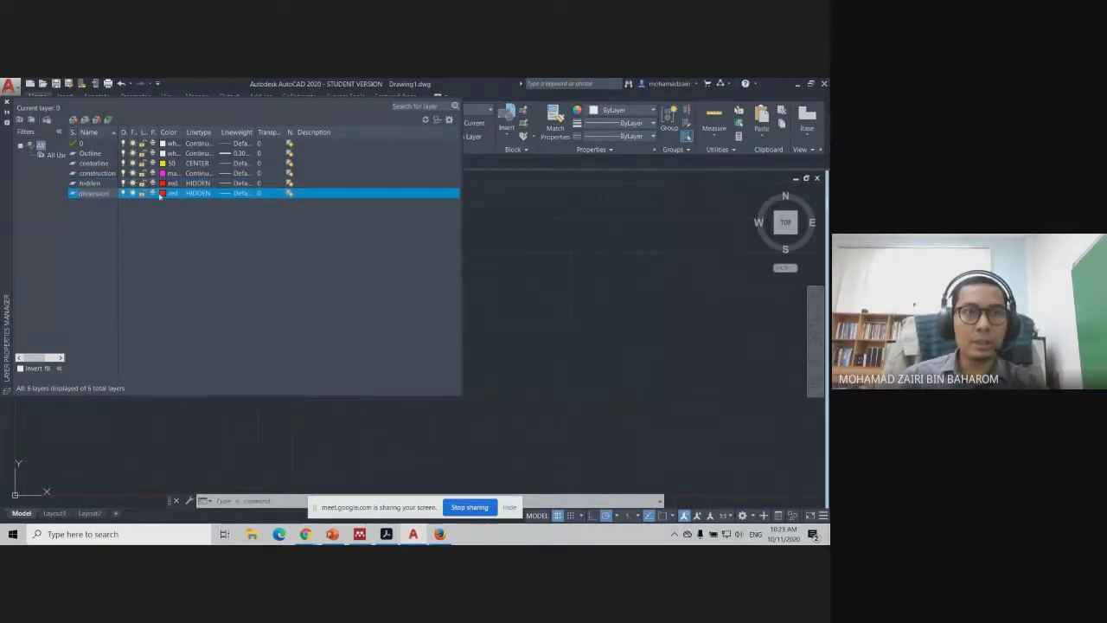
{"action": "left_click", "coordinate": [163, 193]}
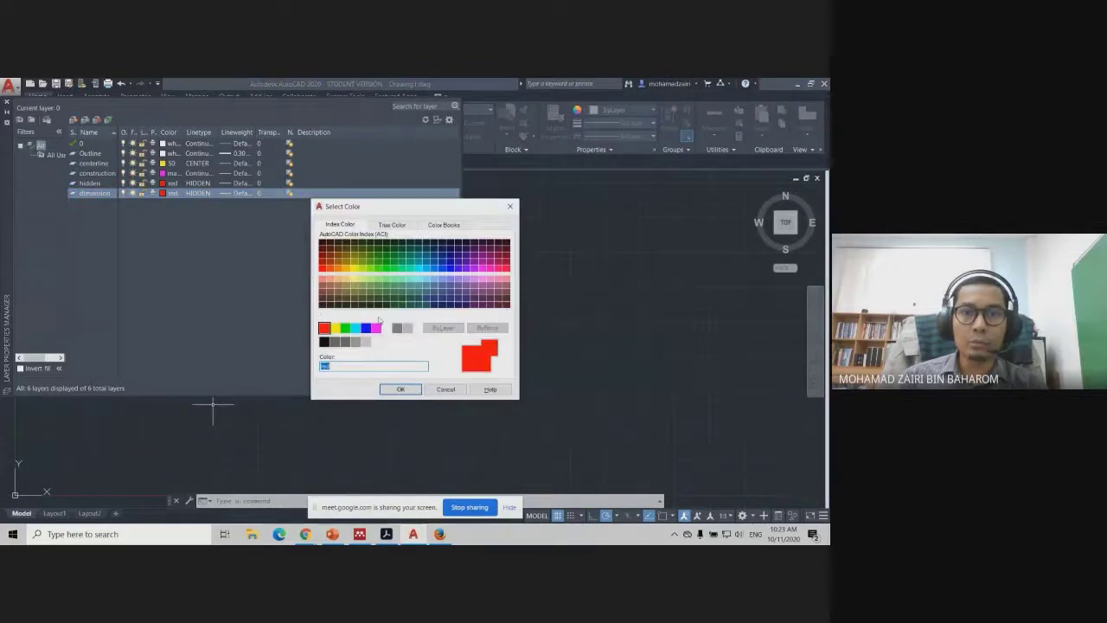
{"action": "left_click", "coordinate": [366, 327]}
{"action": "left_click", "coordinate": [401, 390]}
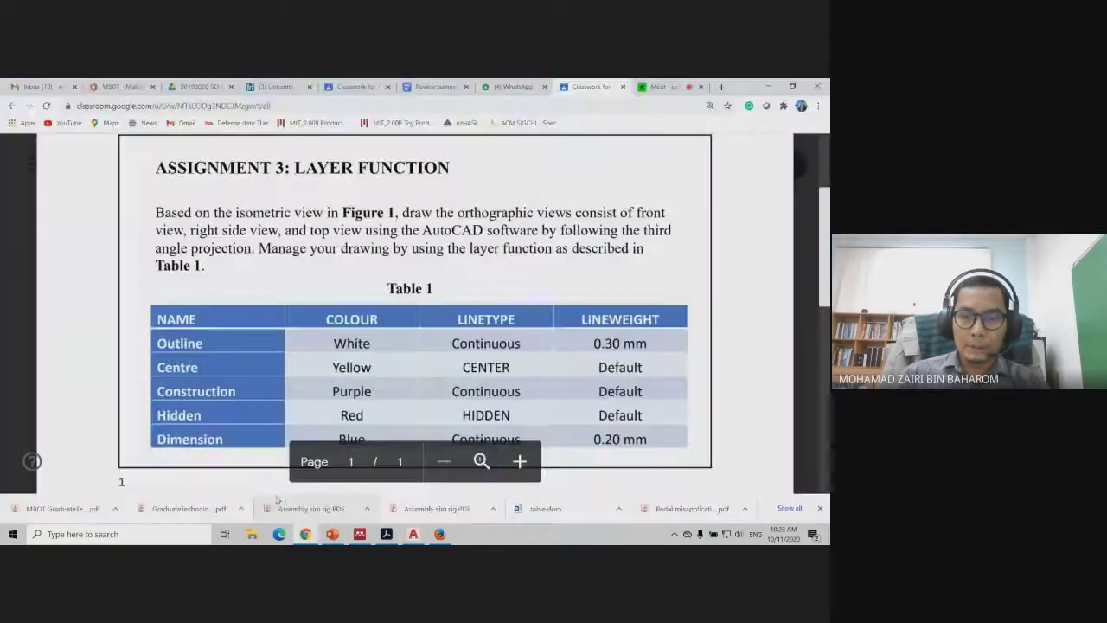
{"action": "mouse_move", "coordinate": [305, 534]}
{"action": "left_click", "coordinate": [260, 472]}
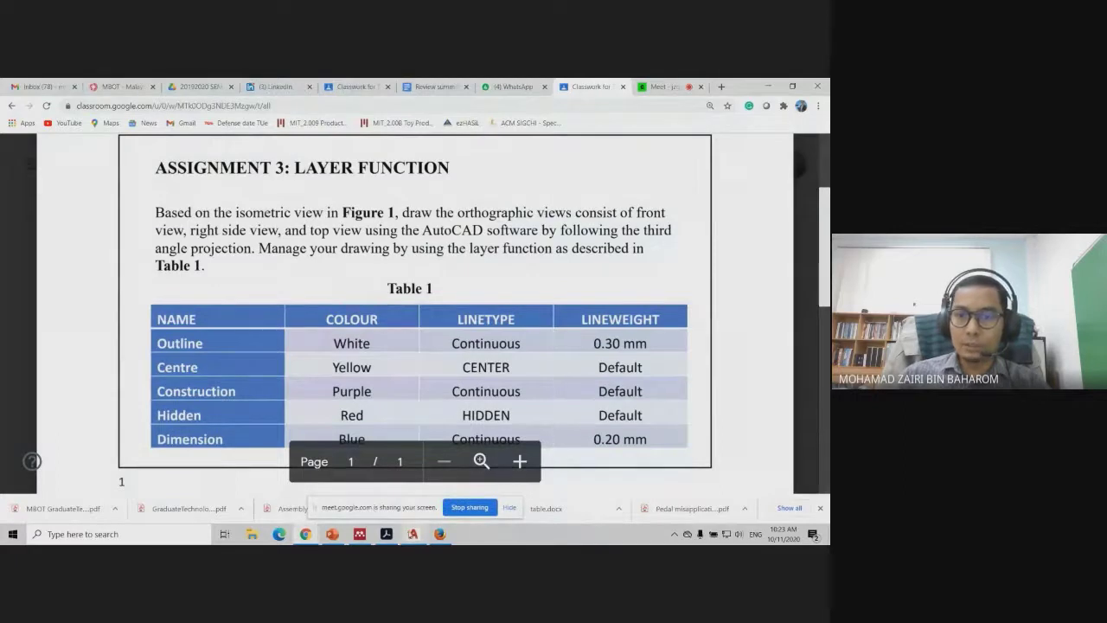
{"action": "left_click", "coordinate": [412, 534]}
{"action": "left_click", "coordinate": [198, 192]}
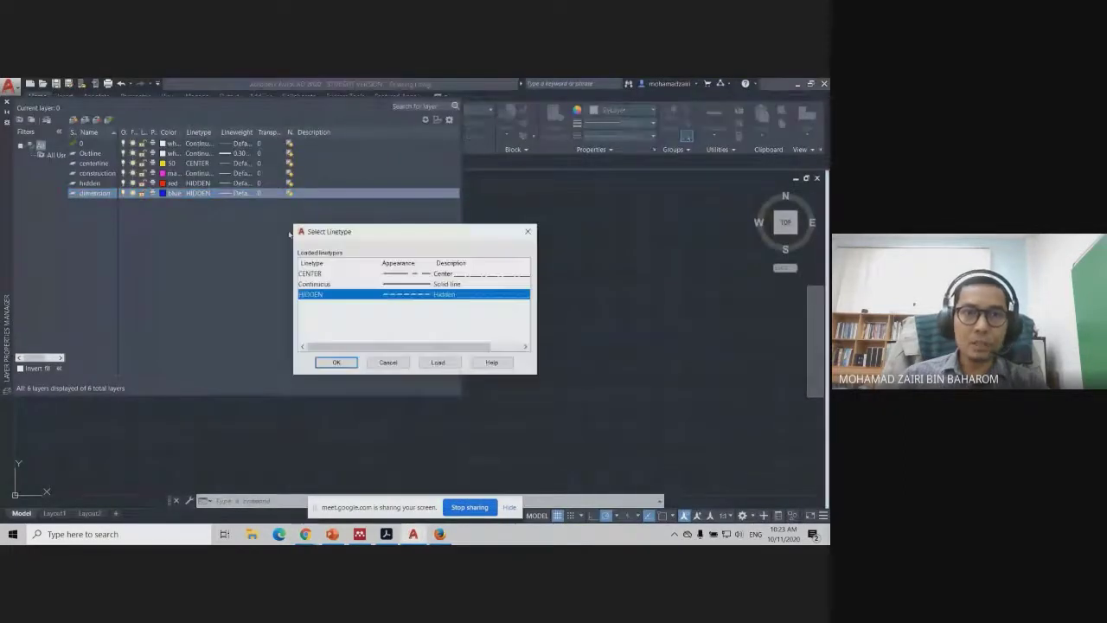
{"action": "left_click", "coordinate": [317, 284]}
Confirm Continuous linetype and 0.20 mm lineweight for the dimension layer
{"action": "left_click", "coordinate": [335, 362]}
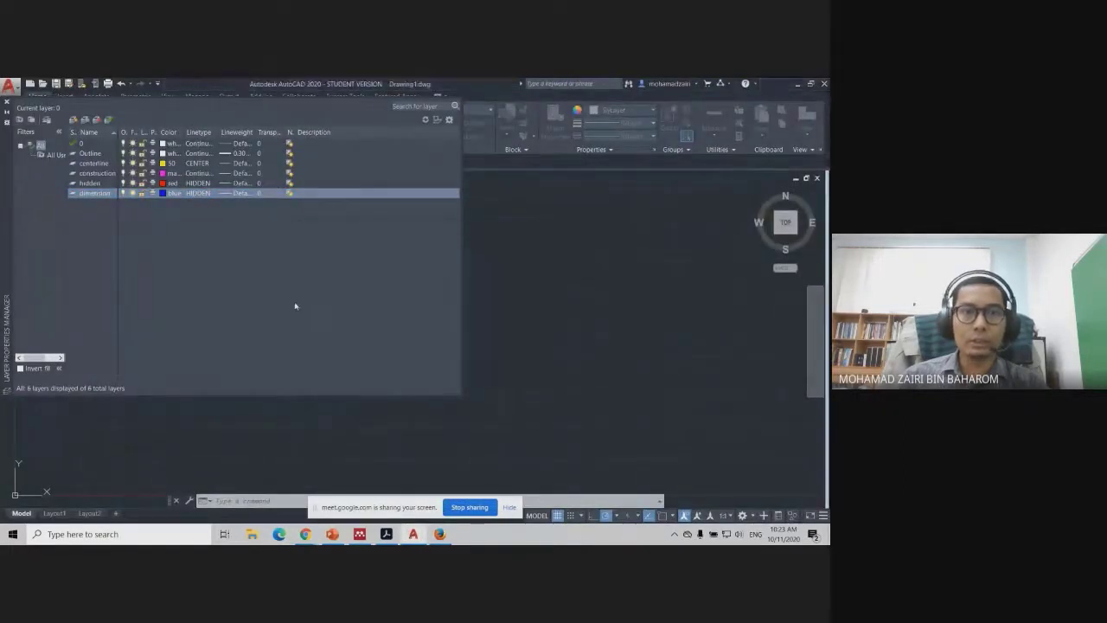
{"action": "left_click", "coordinate": [237, 193]}
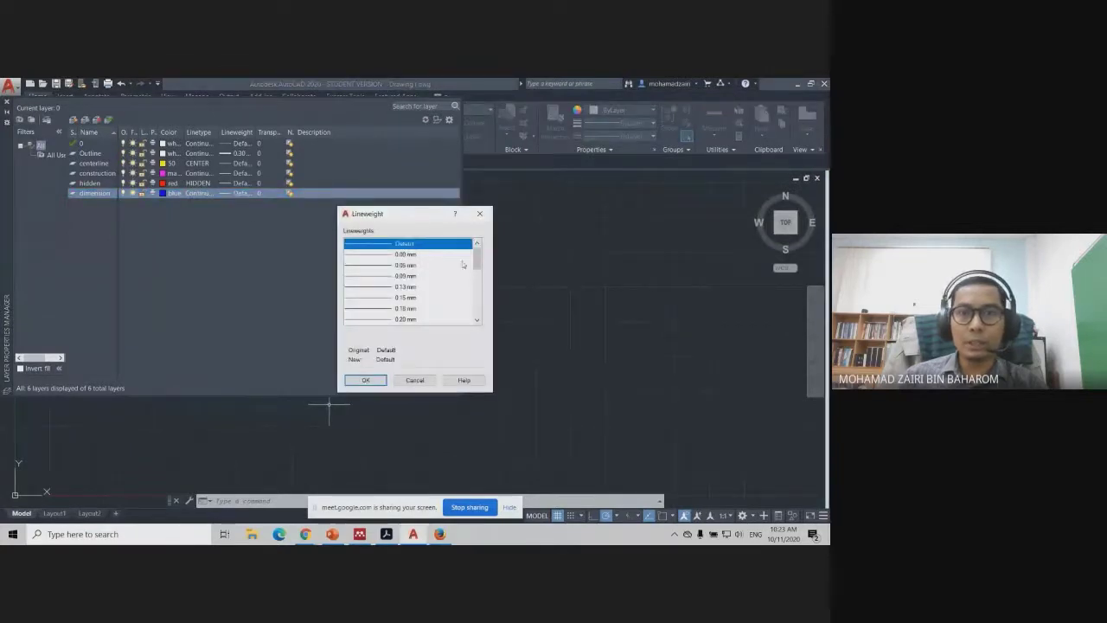
{"action": "left_click", "coordinate": [406, 319]}
{"action": "left_click", "coordinate": [365, 380]}
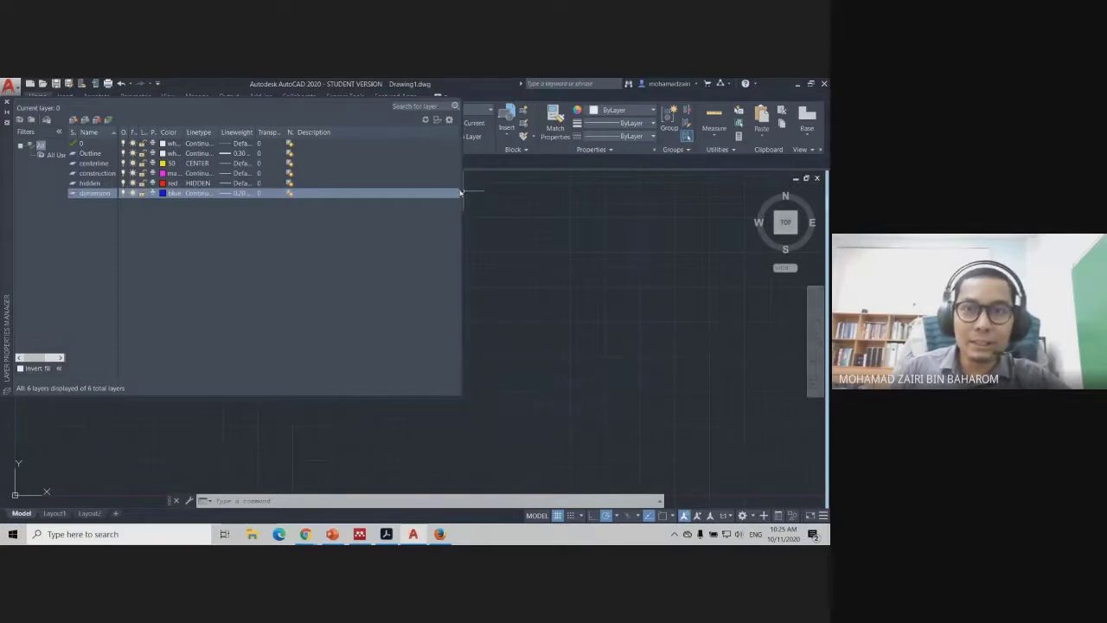
Widen the Layer Properties Manager panel and resize its On column so the On, Freeze, Lock and Plot headings are readable
{"action": "left_click_drag", "start_coordinate": [463, 182], "coordinate": [558, 182]}
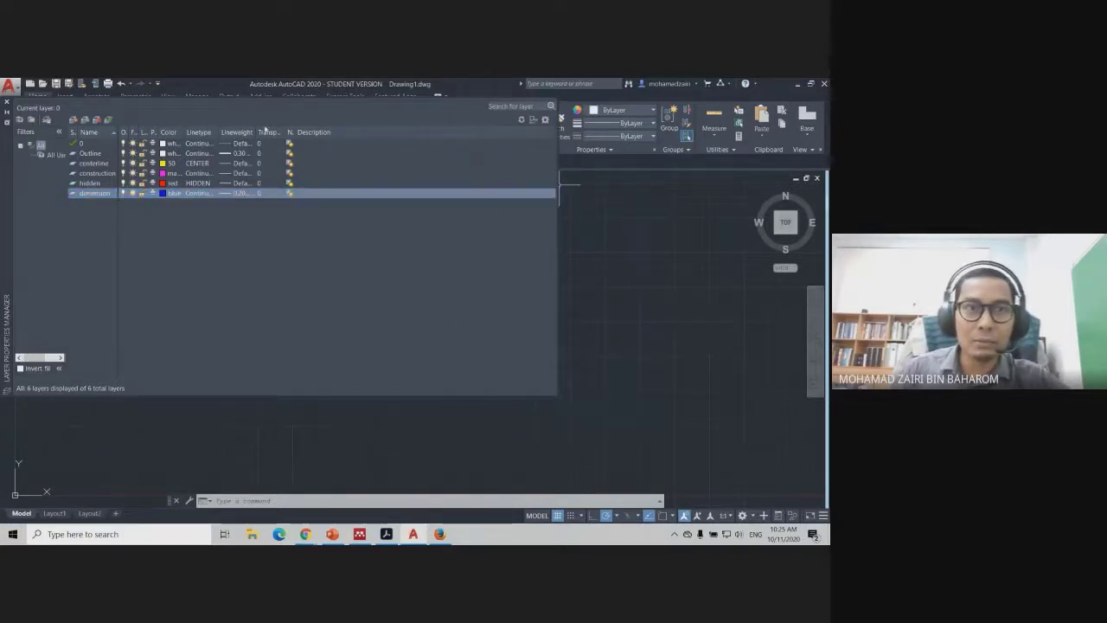
{"action": "left_click_drag", "start_coordinate": [129, 131], "coordinate": [227, 133]}
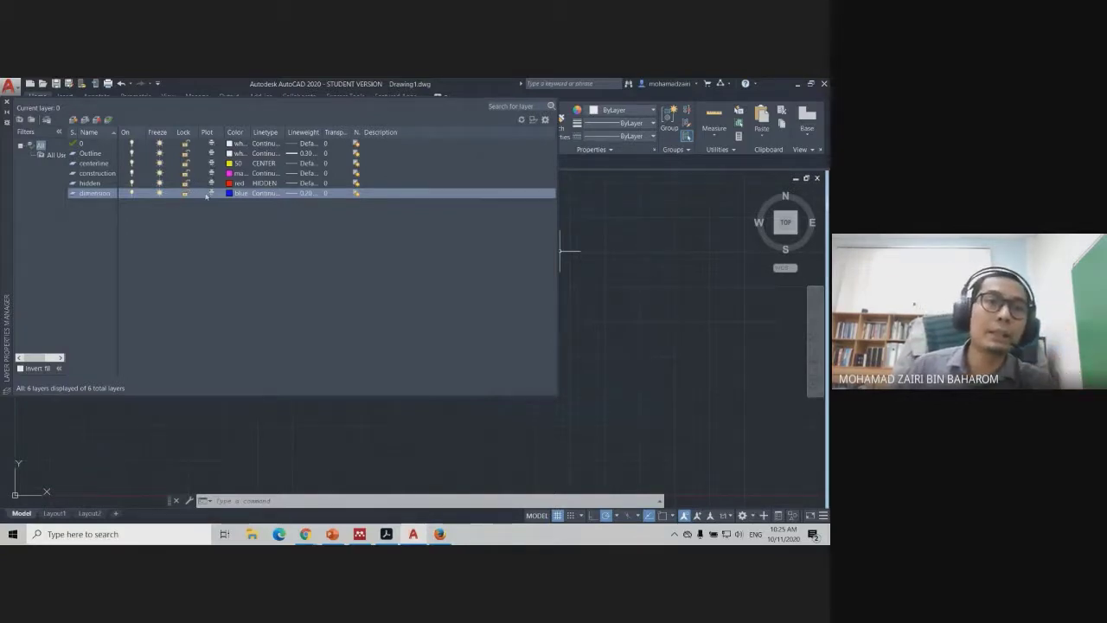
{"action": "left_click", "coordinate": [211, 194]}
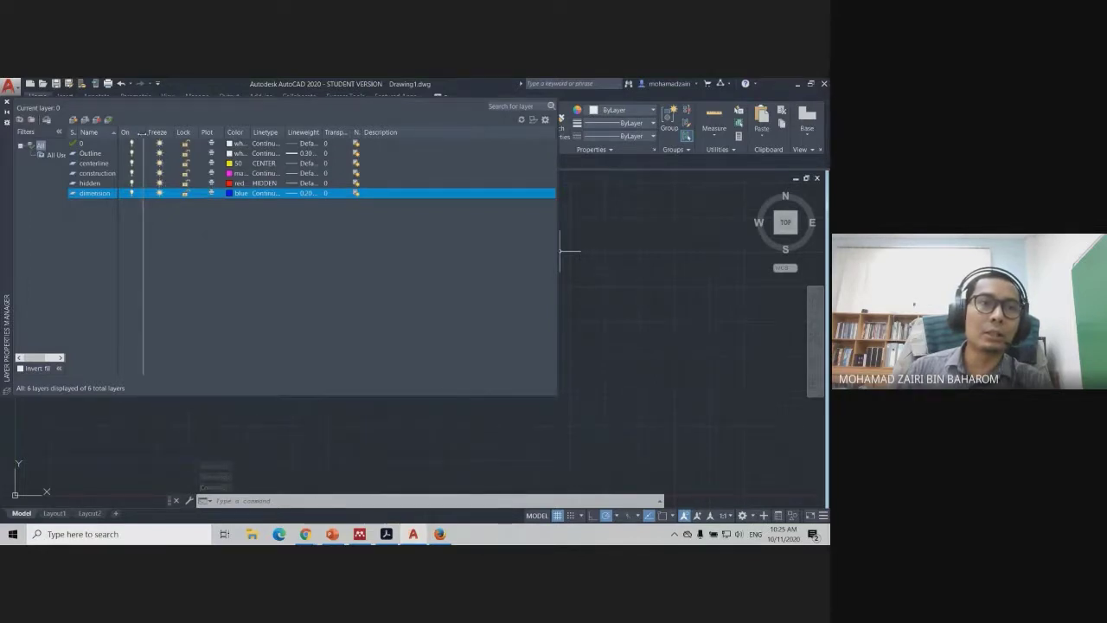
{"action": "left_click_drag", "start_coordinate": [140, 142], "coordinate": [144, 158]}
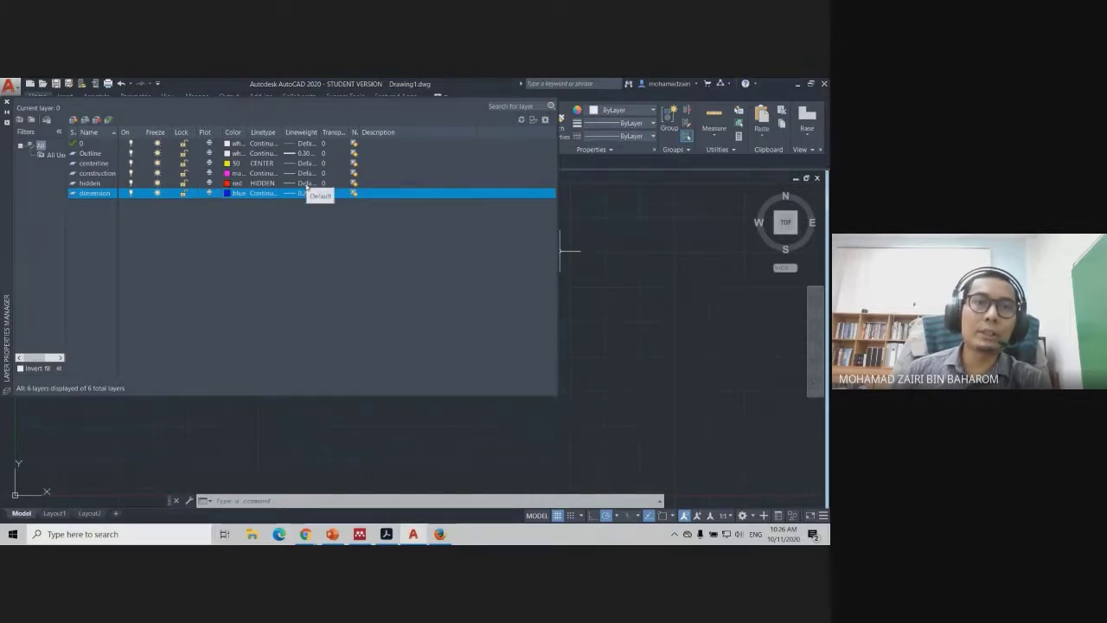
Give the hidden layer a 0.15 mm lineweight and centerline 0.09 mm, then close the manager
{"action": "left_click", "coordinate": [306, 184]}
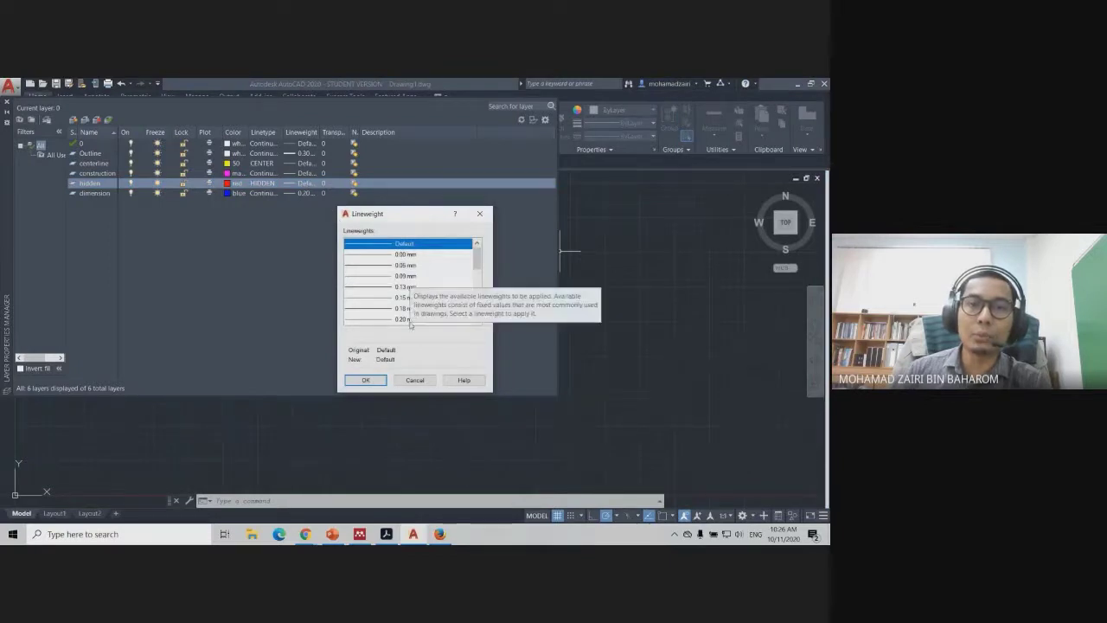
{"action": "left_click", "coordinate": [399, 298]}
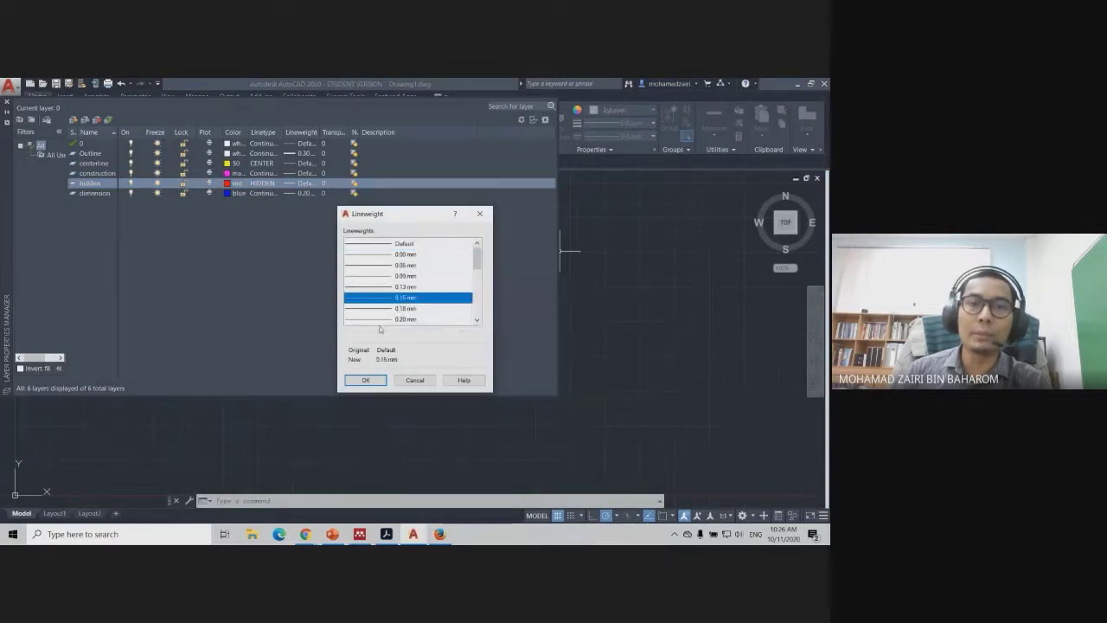
{"action": "left_click", "coordinate": [366, 380]}
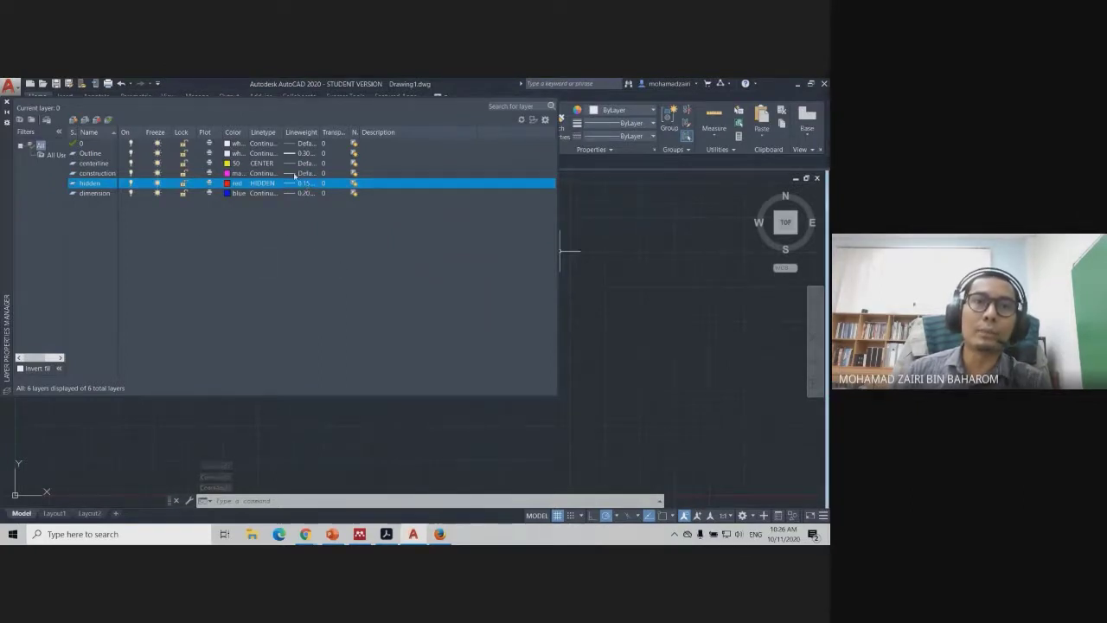
{"action": "left_click", "coordinate": [296, 164]}
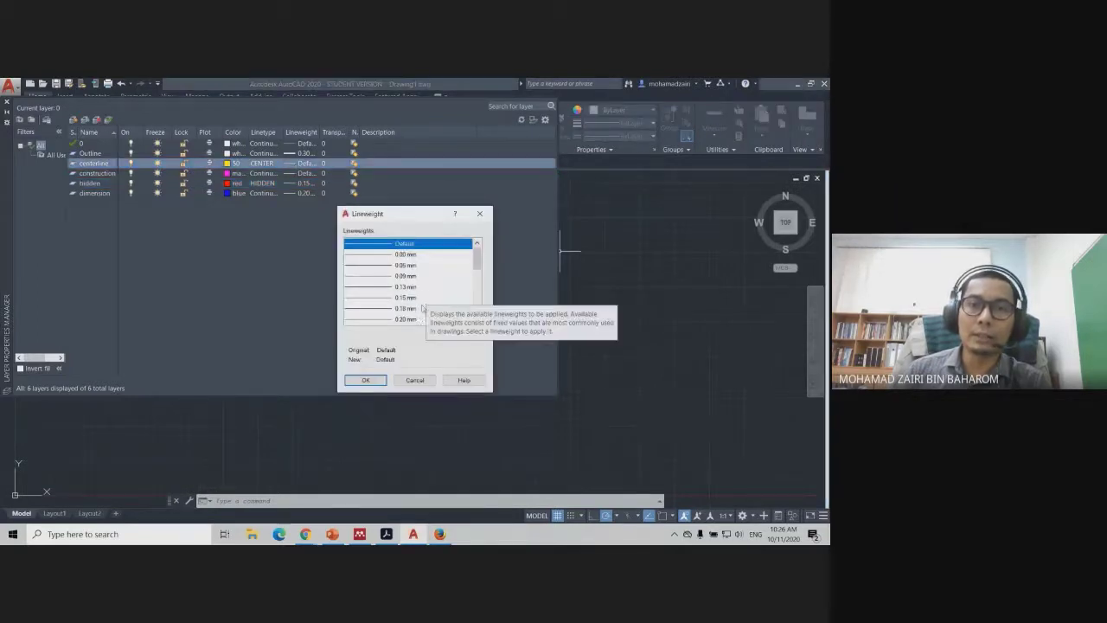
{"action": "left_click", "coordinate": [409, 277]}
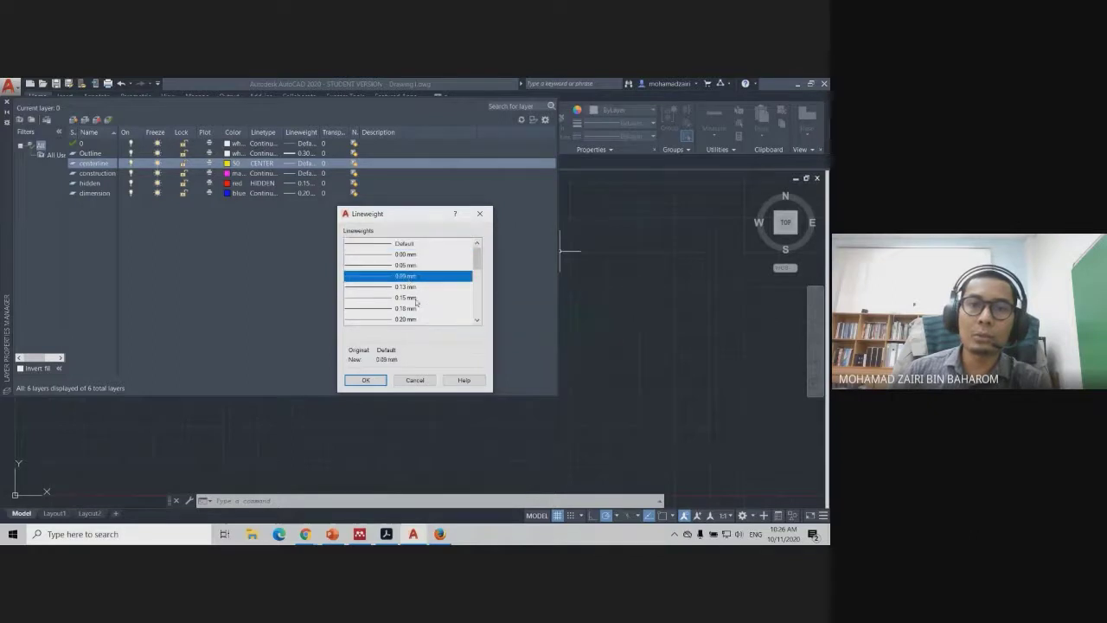
{"action": "left_click", "coordinate": [376, 384]}
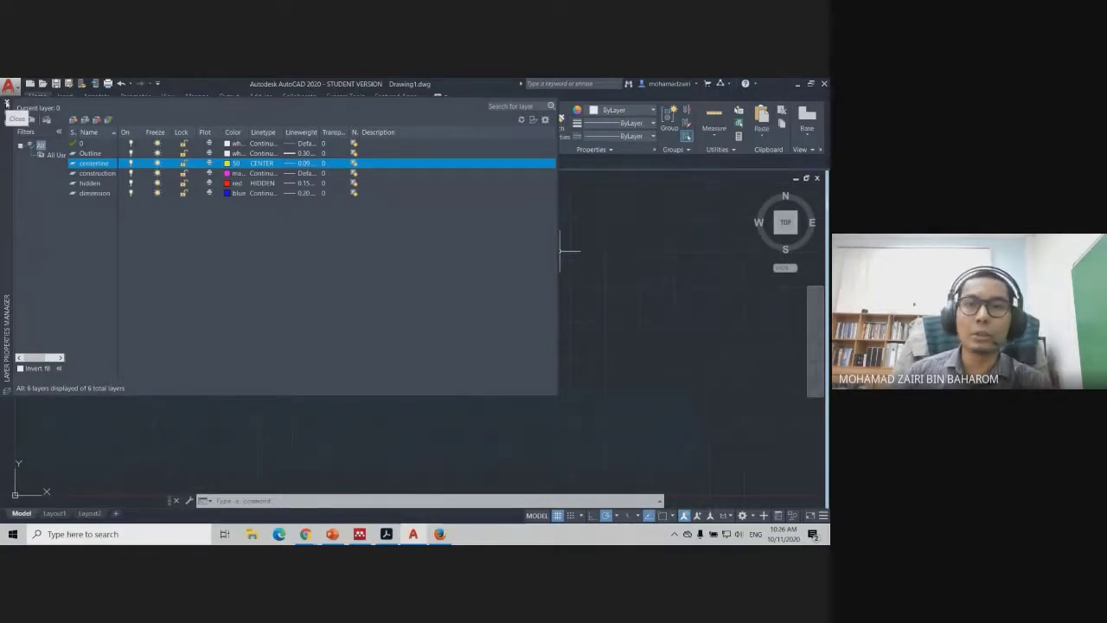
{"action": "left_click", "coordinate": [7, 103]}
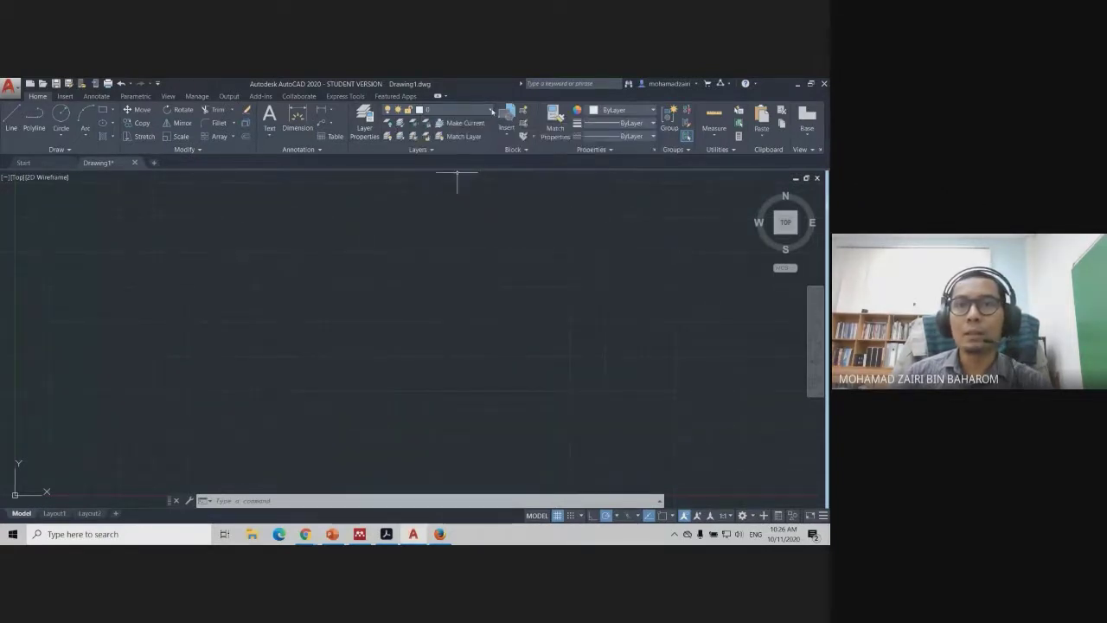
Make Outline the current layer using the Home ribbon's Layer dropdown
{"action": "left_click", "coordinate": [492, 110]}
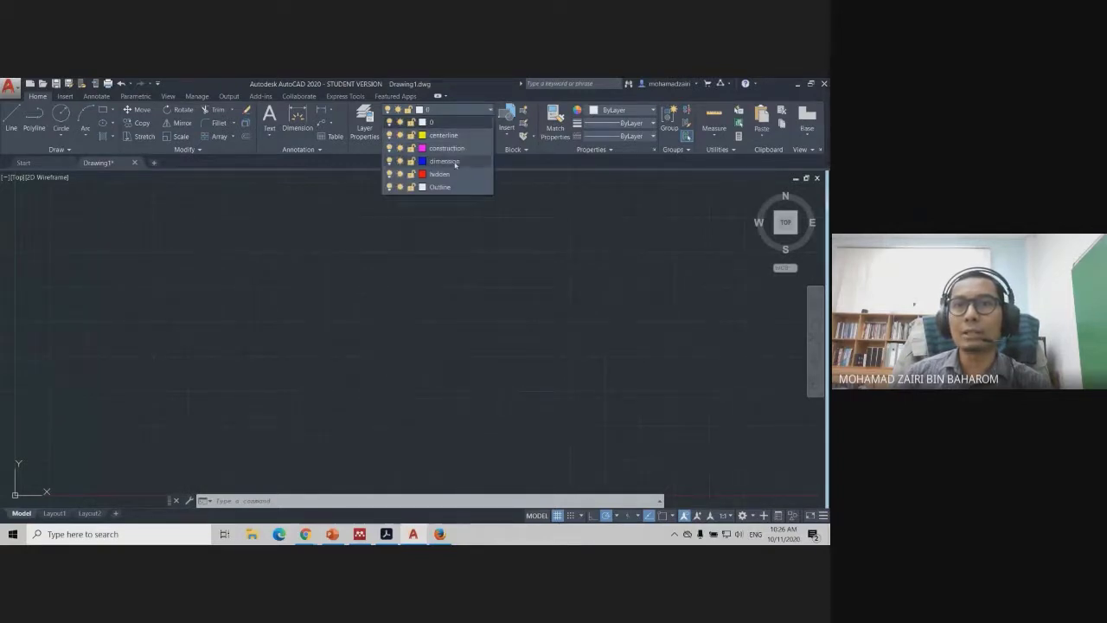
{"action": "left_click", "coordinate": [449, 187]}
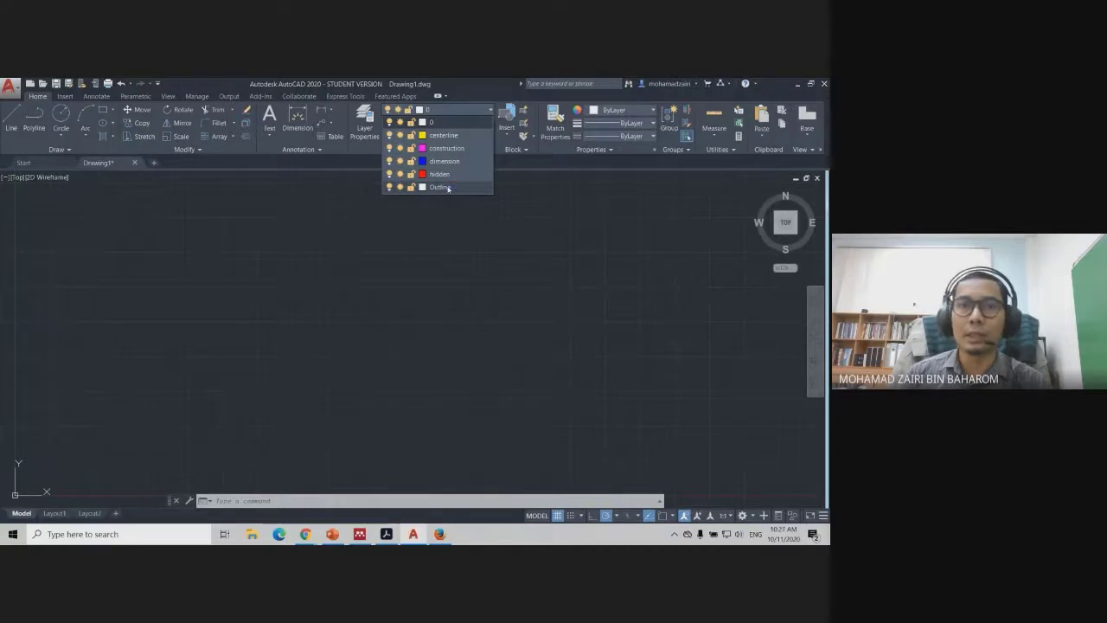
{"action": "left_click", "coordinate": [544, 168]}
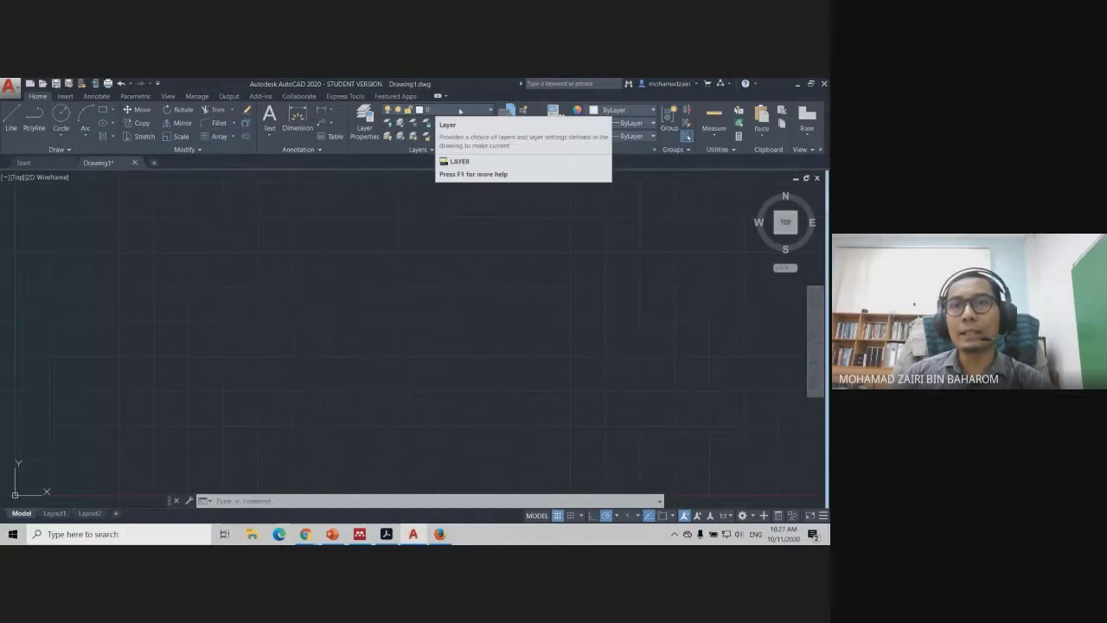
{"action": "left_click", "coordinate": [459, 110]}
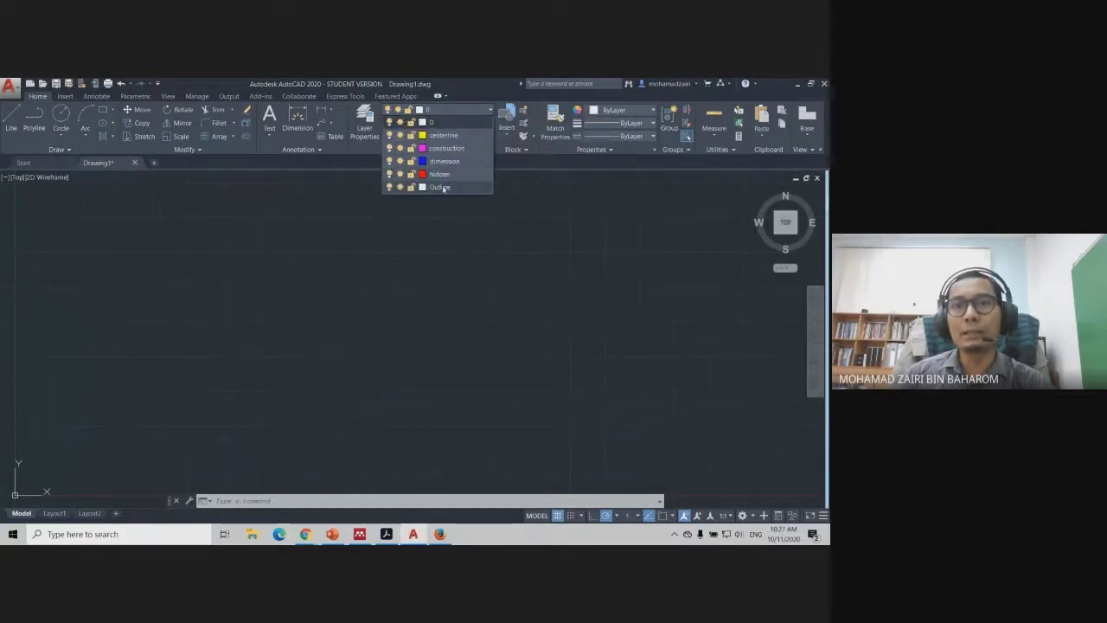
{"action": "left_click", "coordinate": [441, 186]}
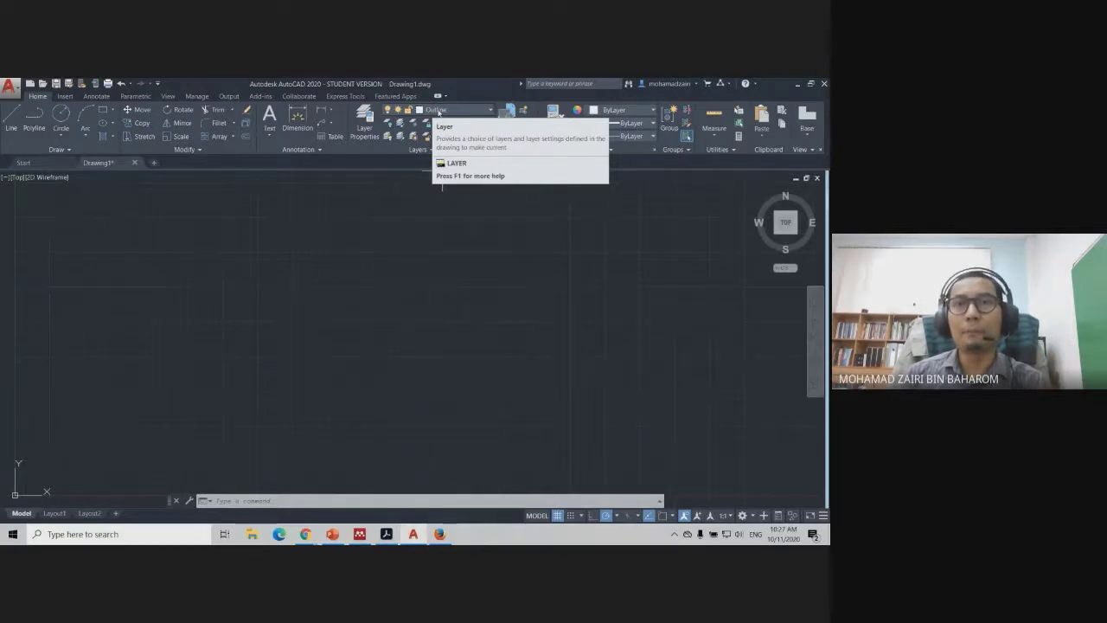
{"action": "left_click", "coordinate": [439, 111]}
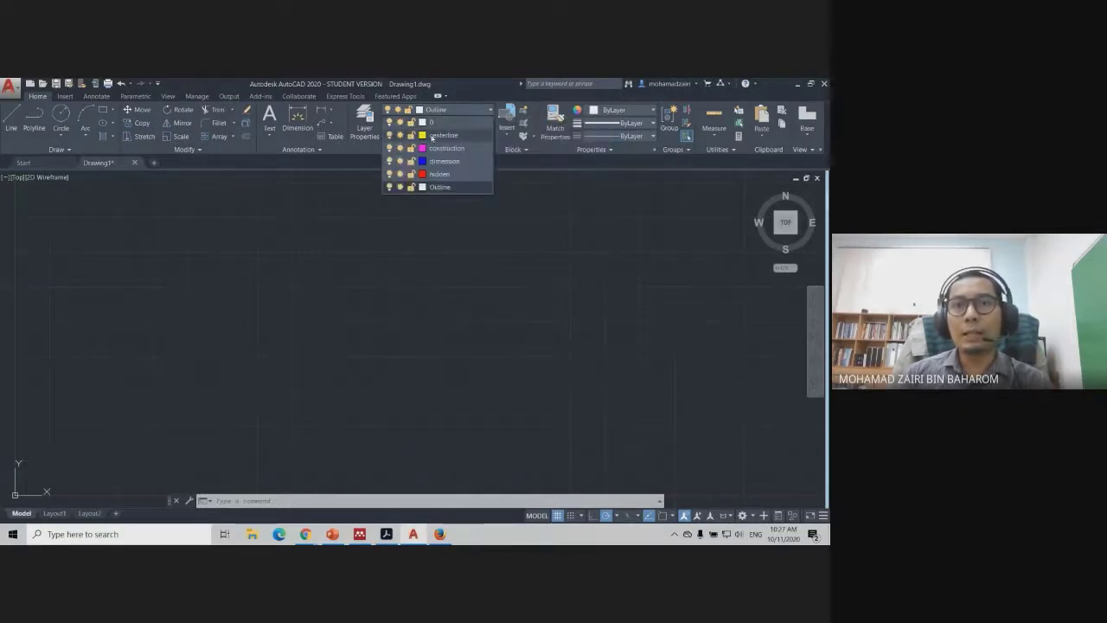
{"action": "left_click", "coordinate": [432, 136]}
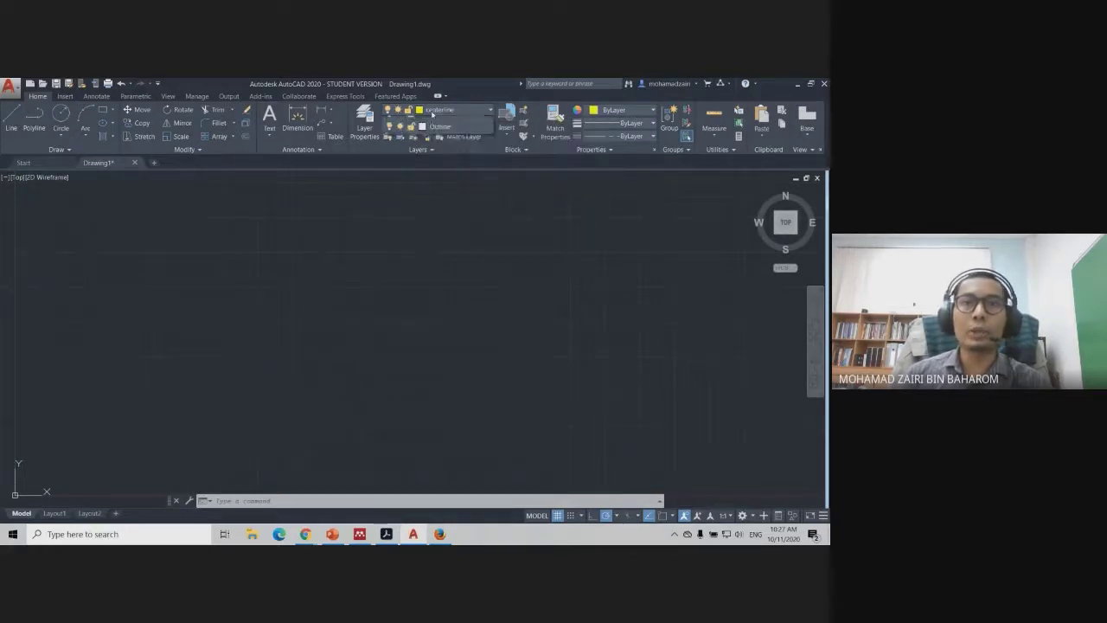
{"action": "left_click", "coordinate": [437, 111]}
{"action": "left_click", "coordinate": [441, 185]}
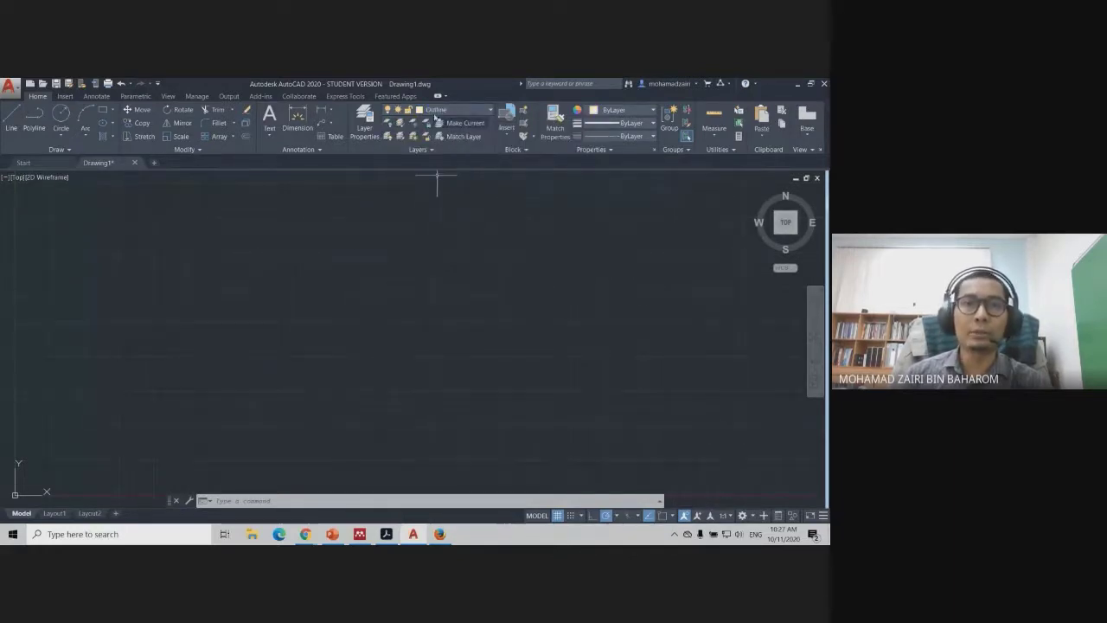
Draw a horizontal test line on the Outline layer
{"action": "left_click", "coordinate": [12, 121]}
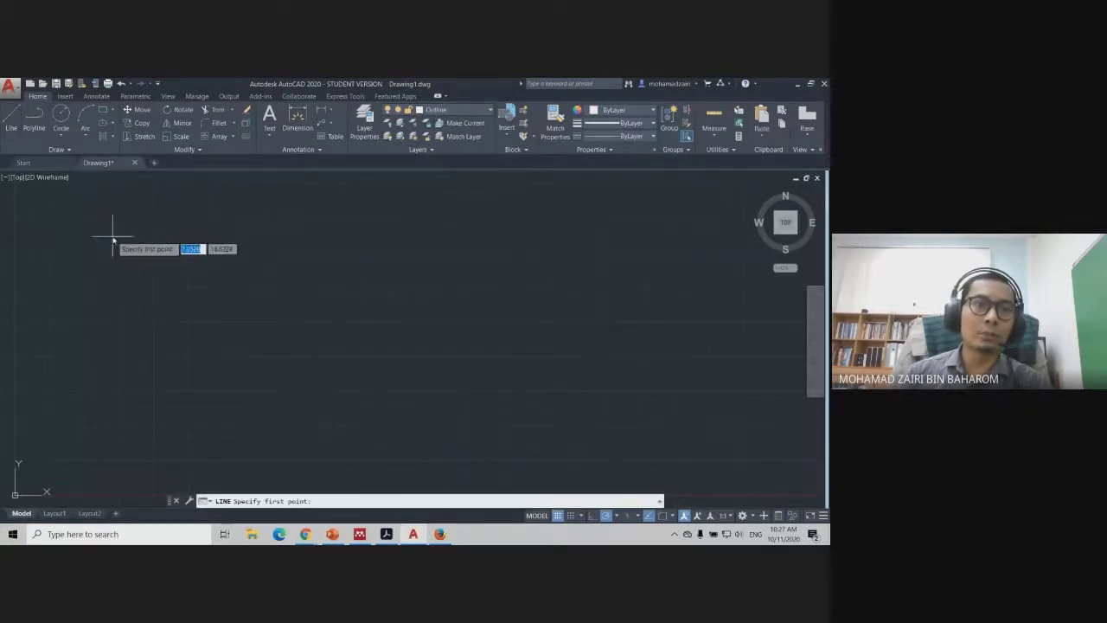
{"action": "left_click", "coordinate": [153, 253]}
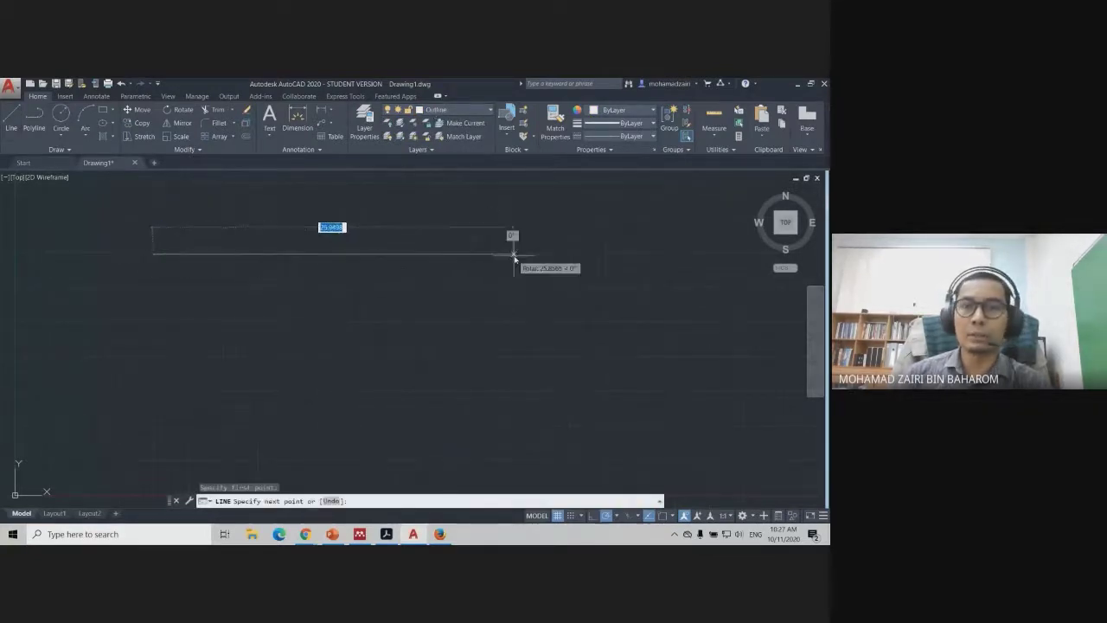
{"action": "left_click", "coordinate": [514, 254]}
{"action": "key", "text": "Escape"}
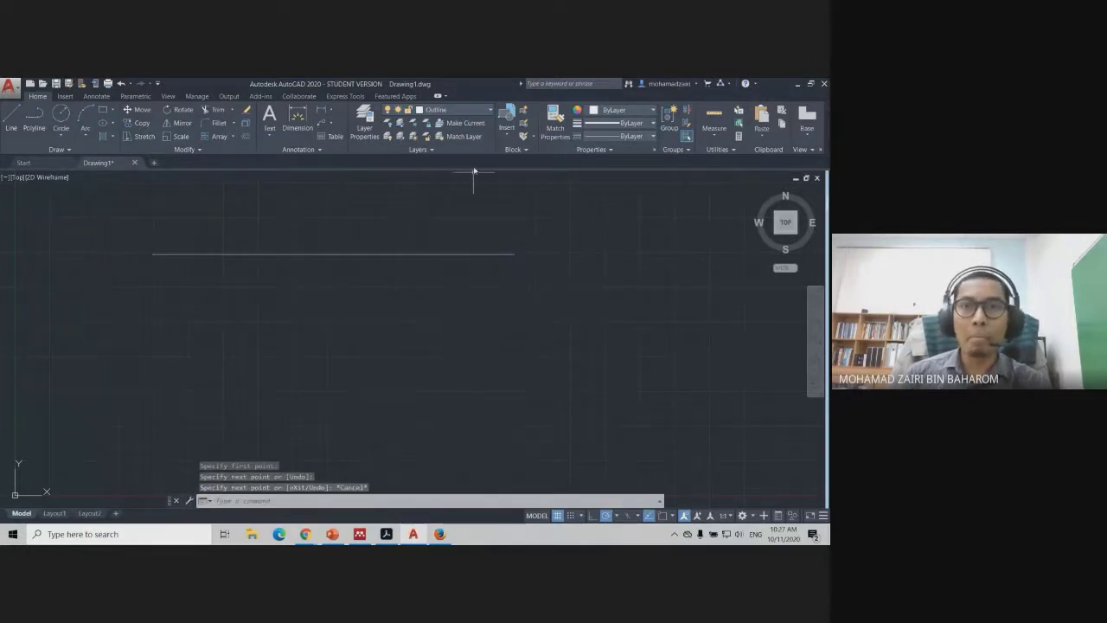
Switch to the centerline layer and draw a horizontal line below the Outline line
{"action": "left_click", "coordinate": [459, 111]}
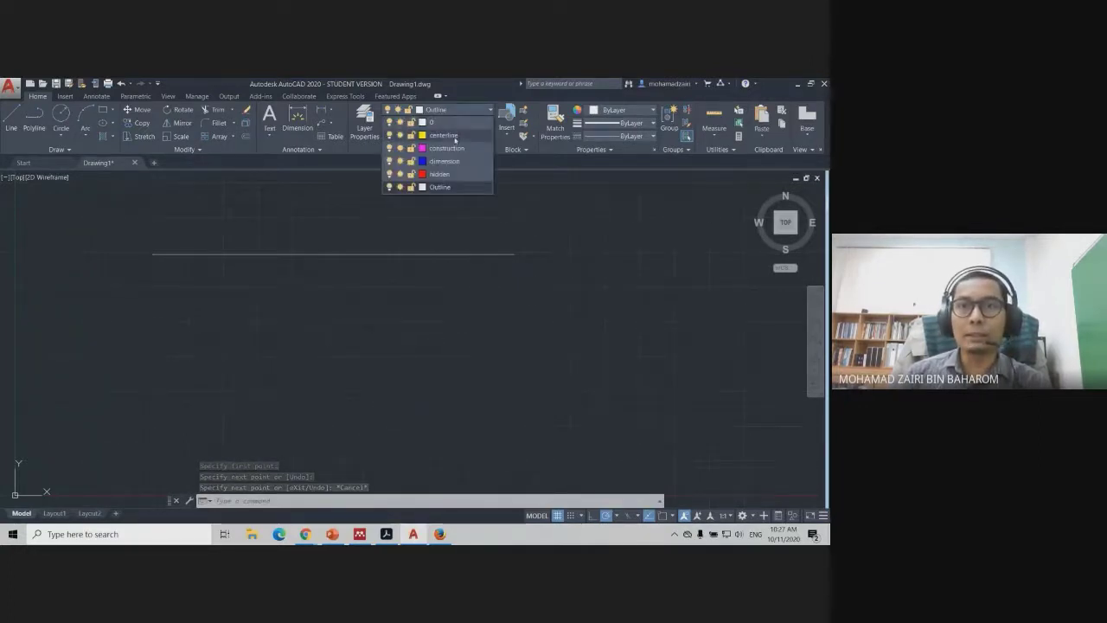
{"action": "left_click", "coordinate": [445, 135]}
{"action": "left_click", "coordinate": [9, 121]}
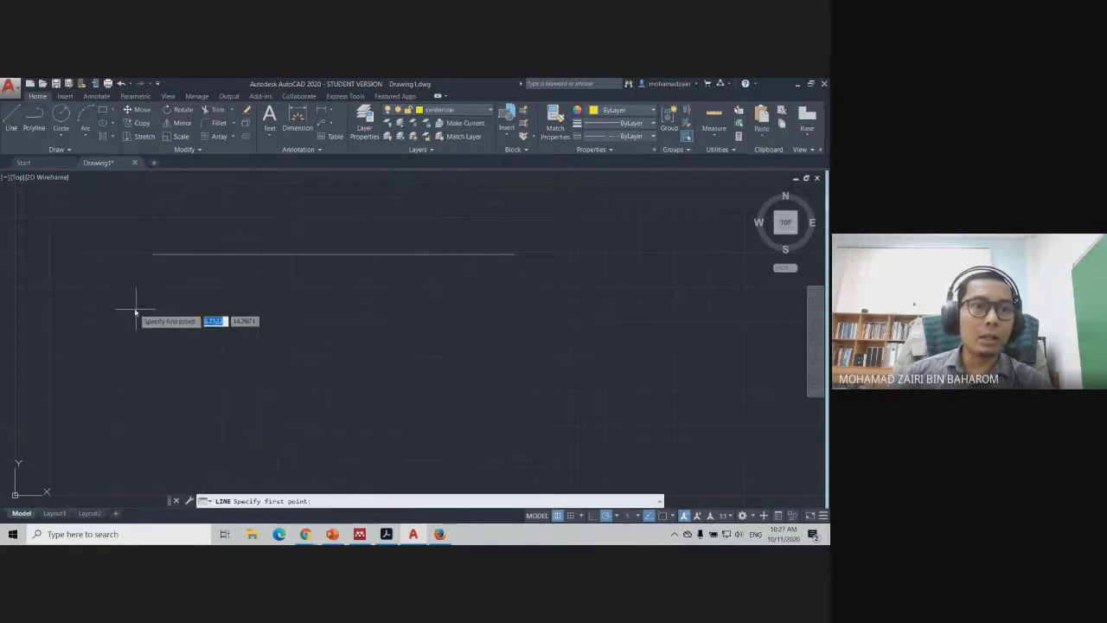
{"action": "left_click", "coordinate": [155, 311]}
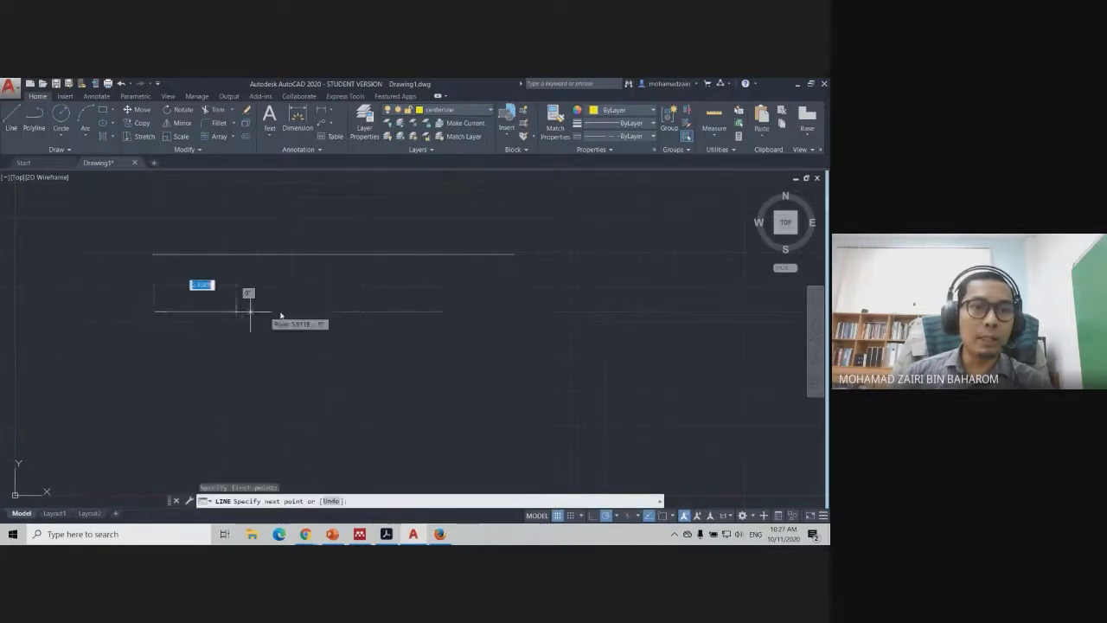
{"action": "left_click", "coordinate": [519, 311]}
{"action": "key", "text": "Escape"}
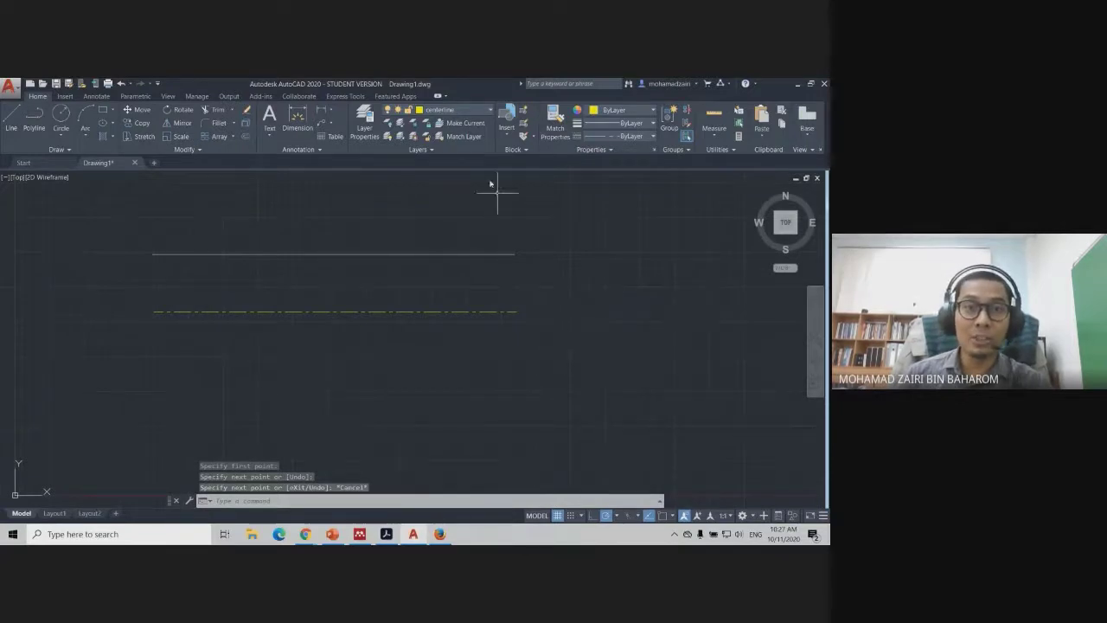
Switch to the construction layer and draw a matching horizontal magenta line below
{"action": "left_click", "coordinate": [448, 111]}
{"action": "left_click", "coordinate": [445, 148]}
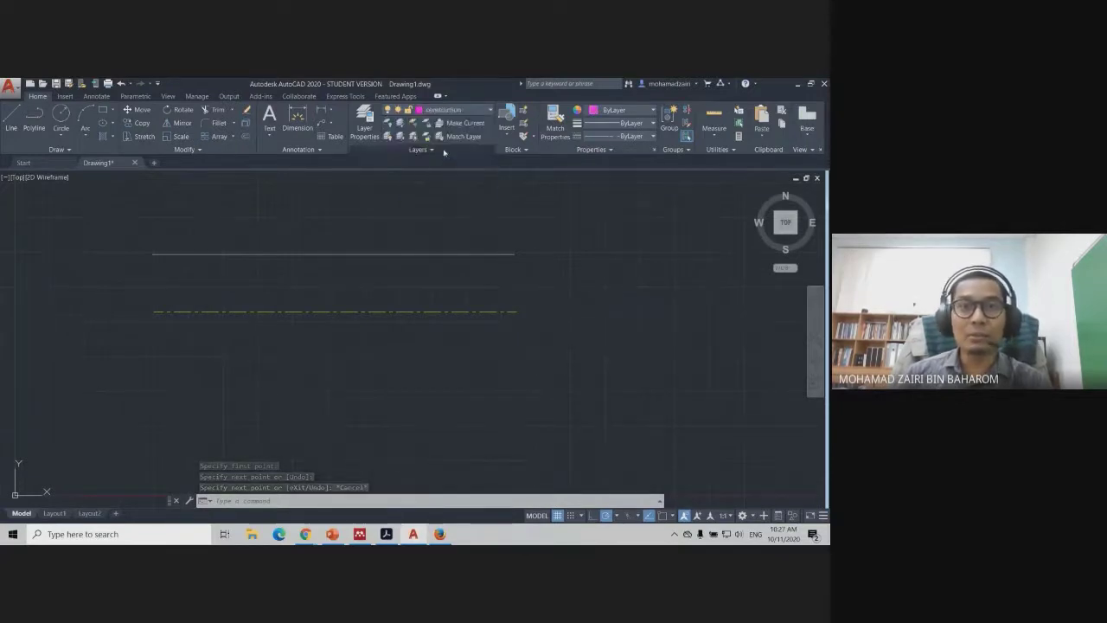
{"action": "left_click", "coordinate": [12, 120]}
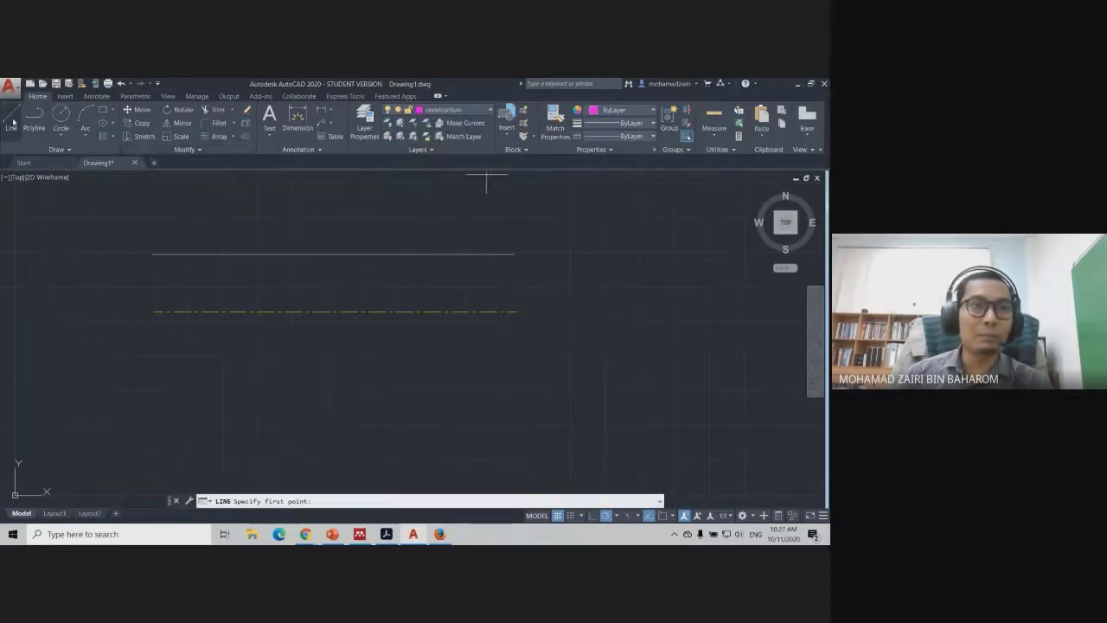
{"action": "left_click", "coordinate": [154, 370]}
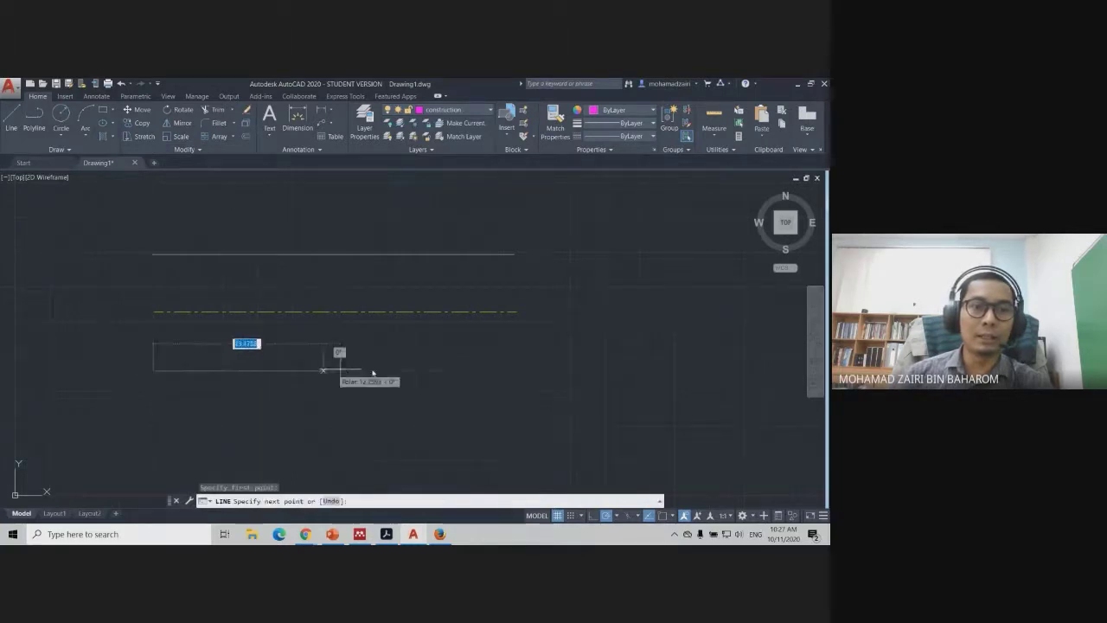
{"action": "left_click", "coordinate": [513, 370]}
{"action": "key", "text": "Escape"}
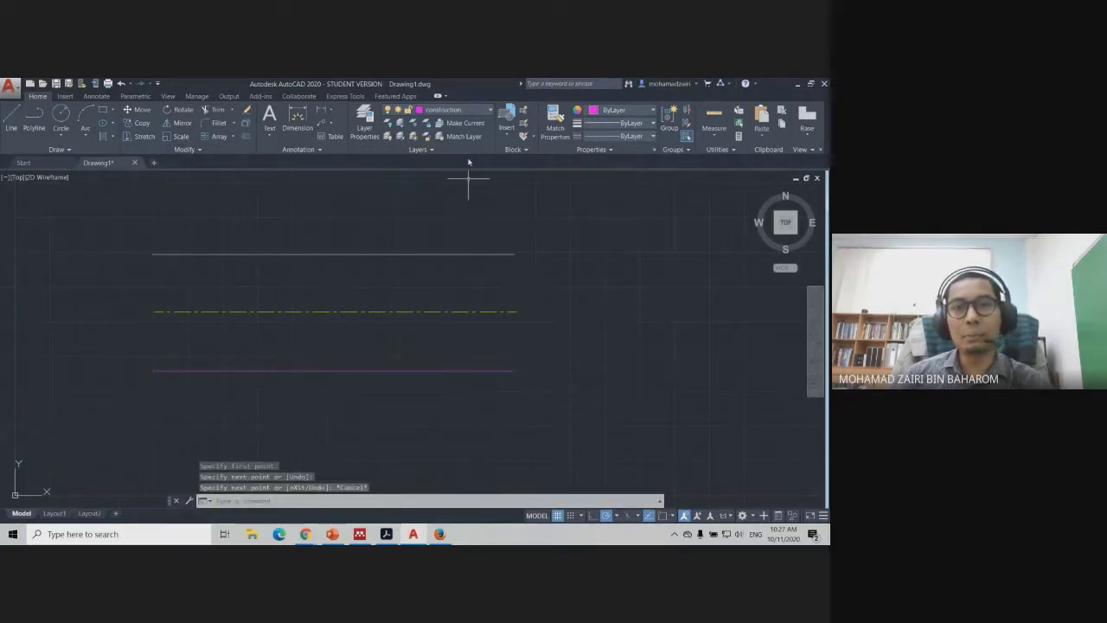
Switch to the hidden layer and draw a red line under the magenta one
{"action": "left_click", "coordinate": [451, 109]}
{"action": "left_click", "coordinate": [439, 173]}
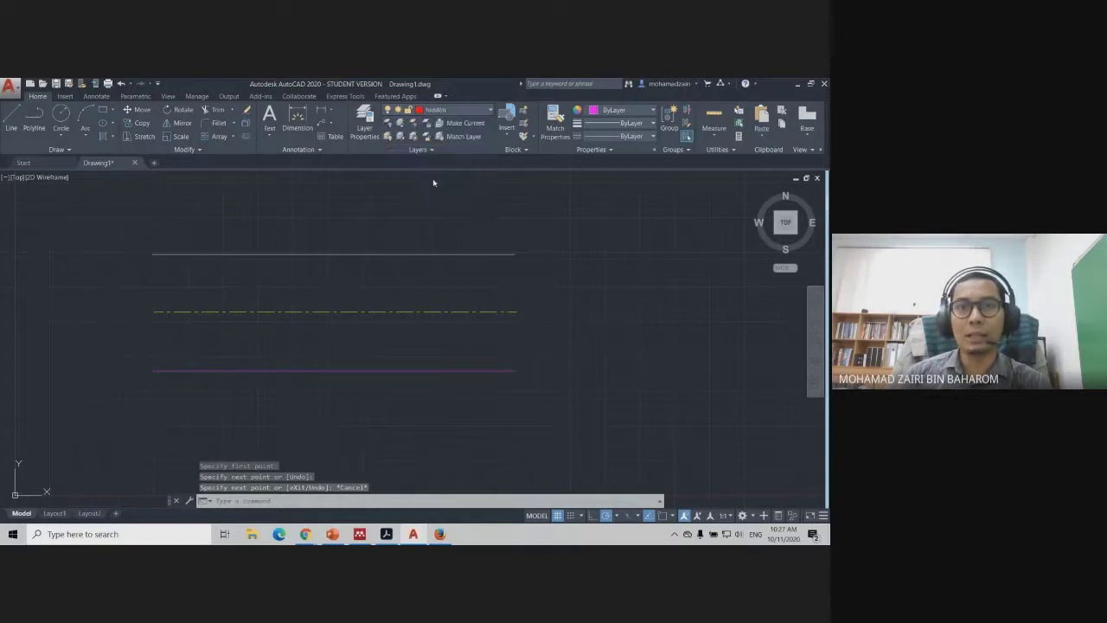
{"action": "left_click", "coordinate": [12, 121]}
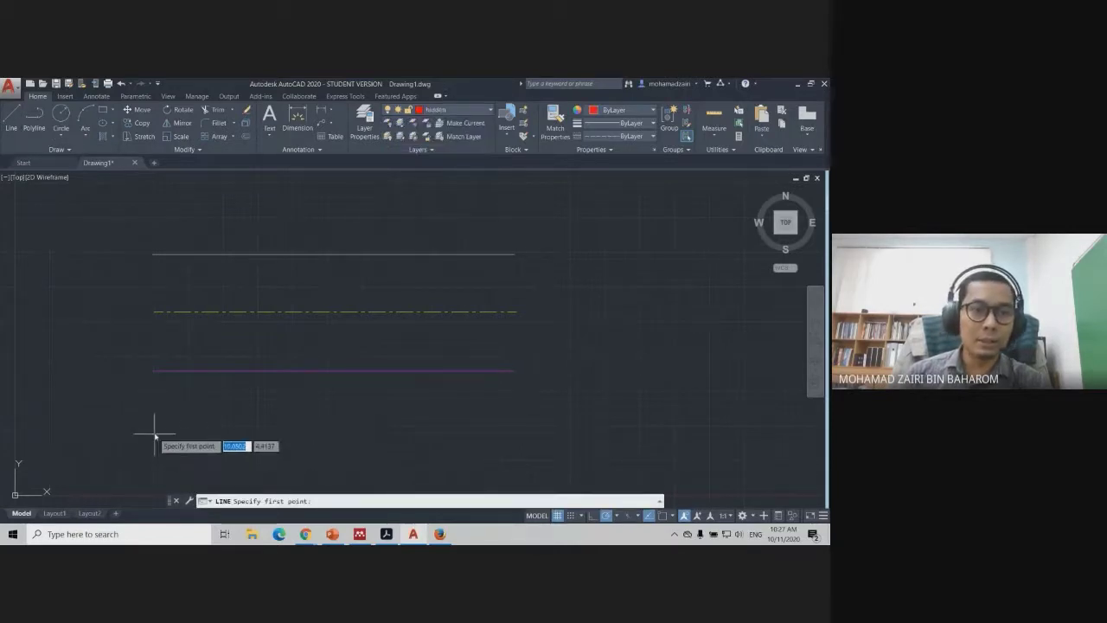
{"action": "left_click", "coordinate": [154, 424]}
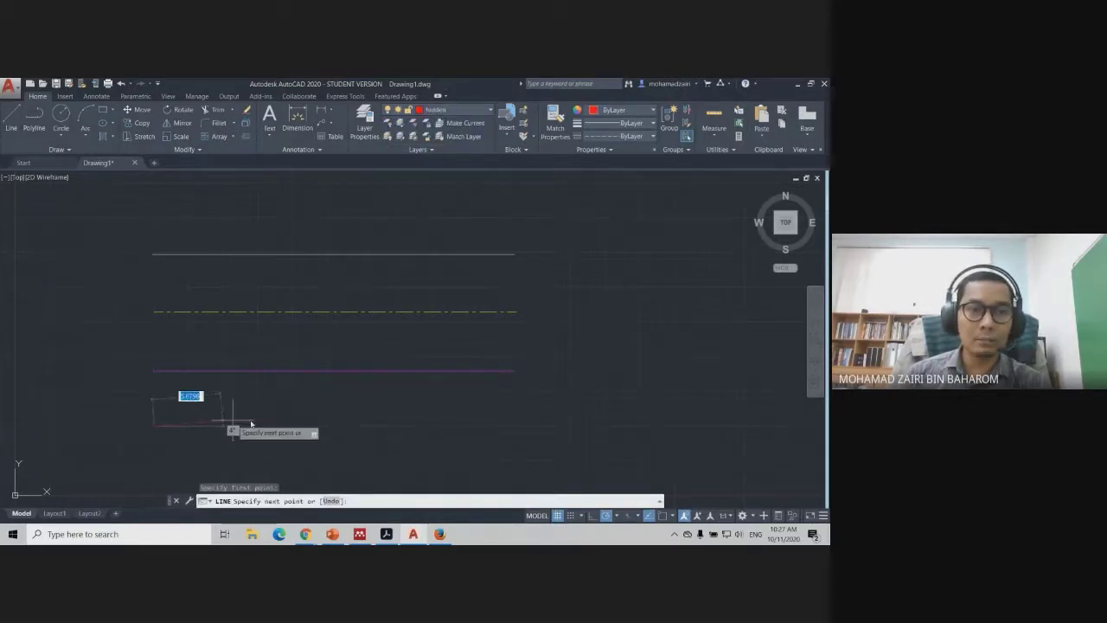
{"action": "left_click", "coordinate": [518, 425]}
{"action": "key", "text": "Escape"}
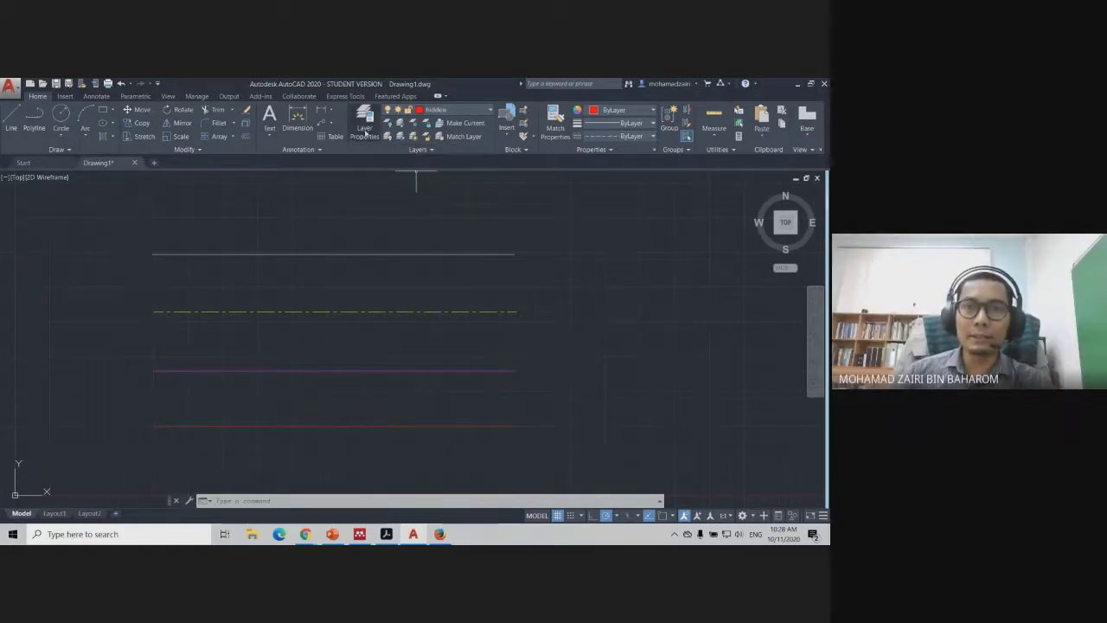
Make dimension the current layer and dimension the top white line with DIM
{"action": "left_click", "coordinate": [492, 111]}
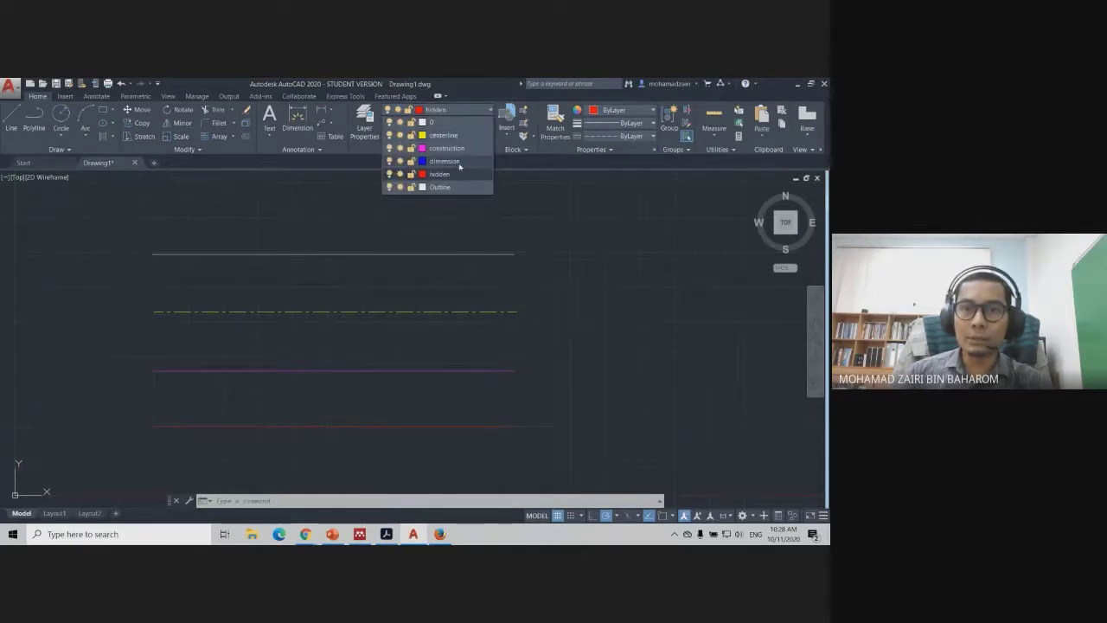
{"action": "left_click", "coordinate": [458, 162]}
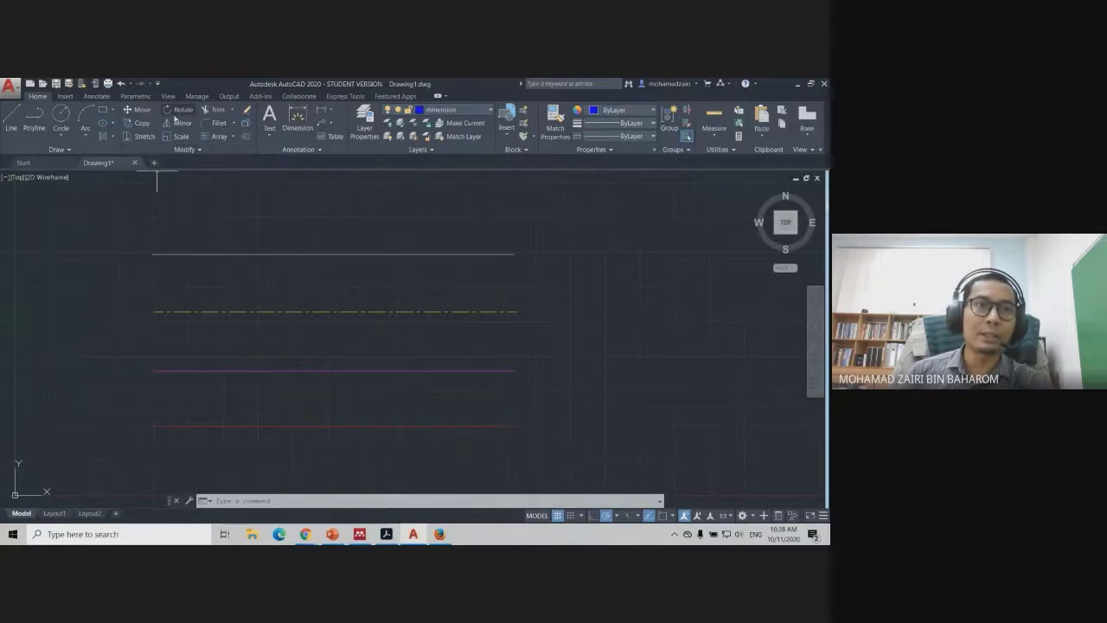
{"action": "left_click", "coordinate": [297, 120]}
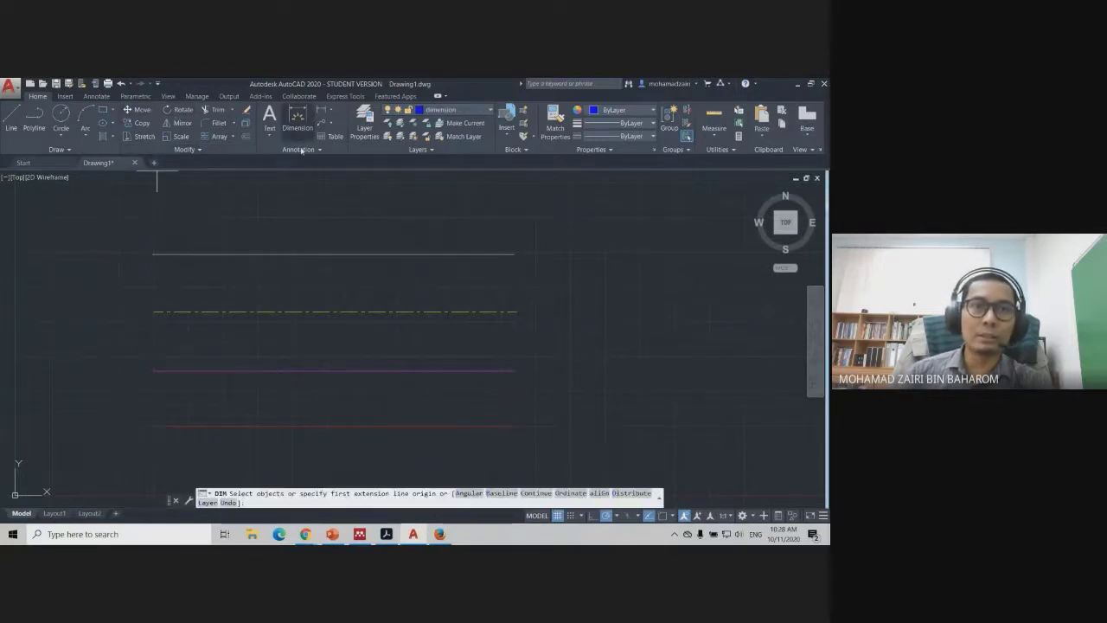
{"action": "left_click", "coordinate": [295, 254]}
{"action": "left_click", "coordinate": [303, 236]}
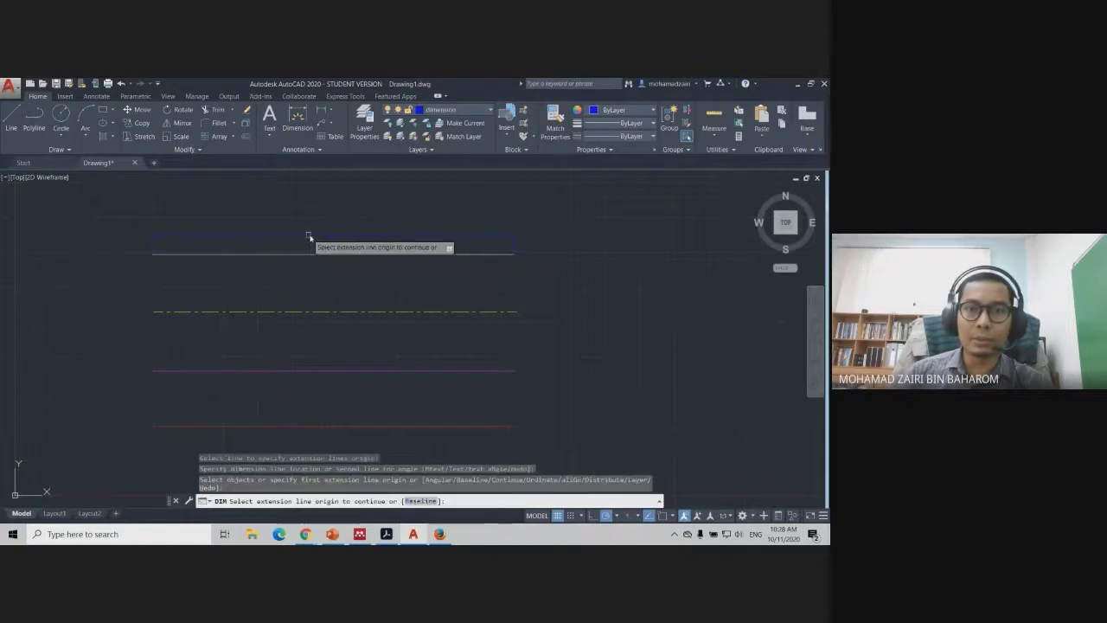
{"action": "key", "text": "Return"}
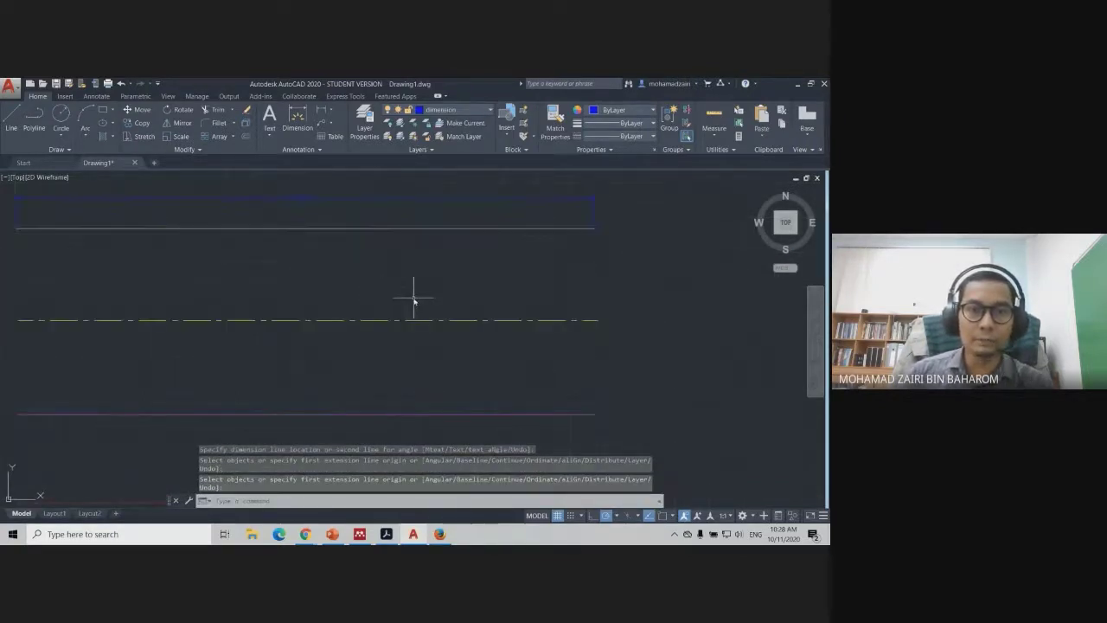
Window-zoom onto the group of test lines and bring up Layer Properties
{"action": "scroll", "coordinate": [423, 296], "scroll_direction": "up", "scroll_amount": 2}
{"action": "middle_click_drag", "start_coordinate": [455, 297], "coordinate": [505, 291]}
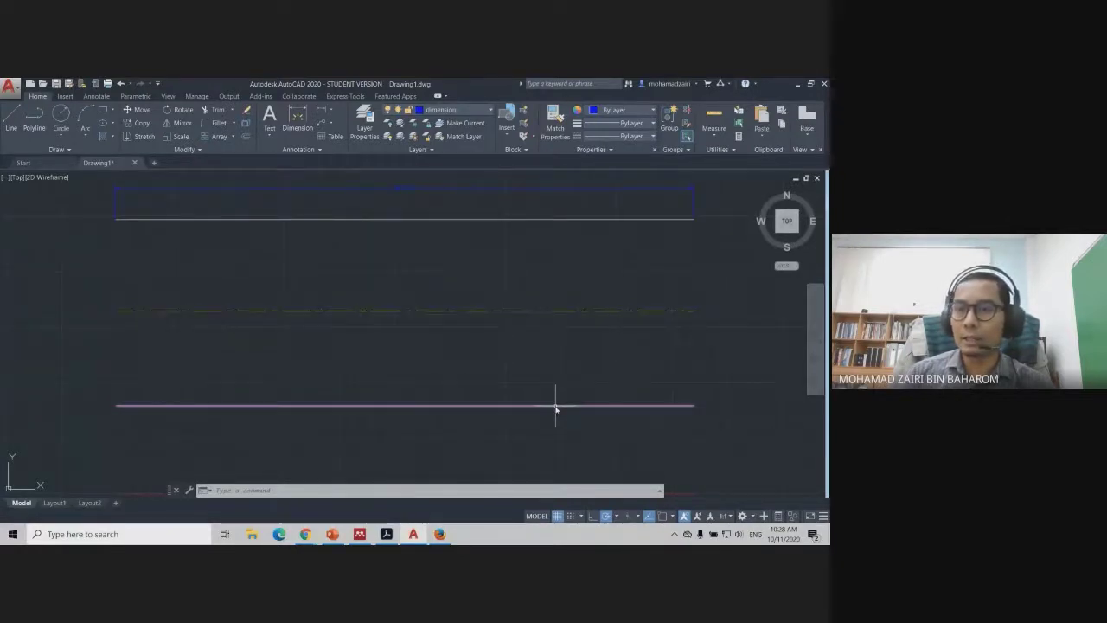
{"action": "scroll", "coordinate": [666, 377], "scroll_direction": "down", "scroll_amount": 2}
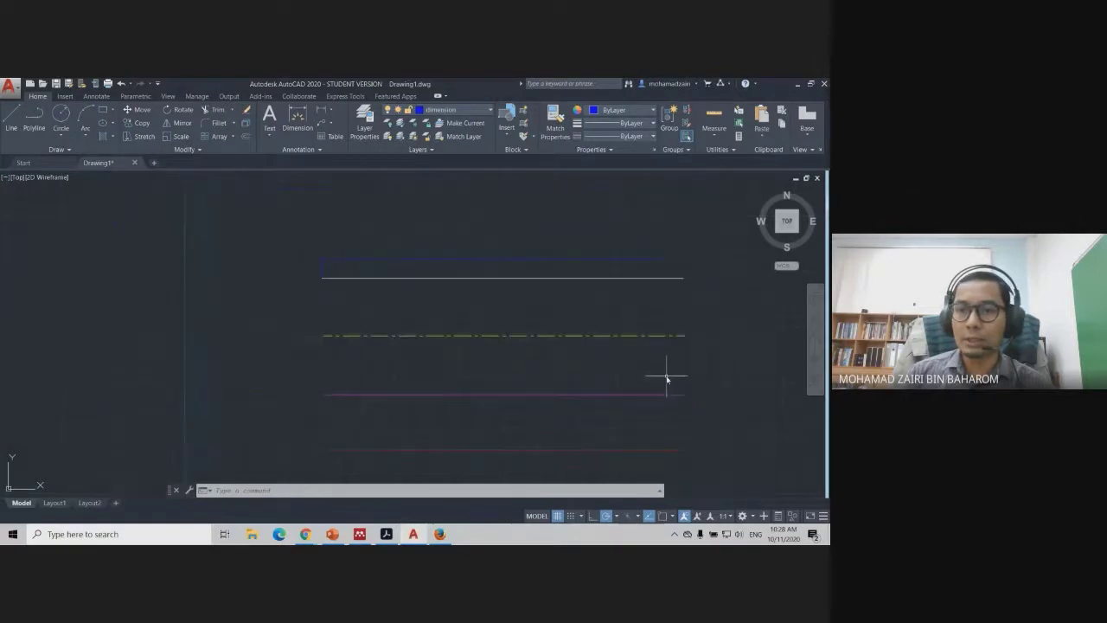
{"action": "middle_click_drag", "start_coordinate": [625, 376], "coordinate": [567, 337]}
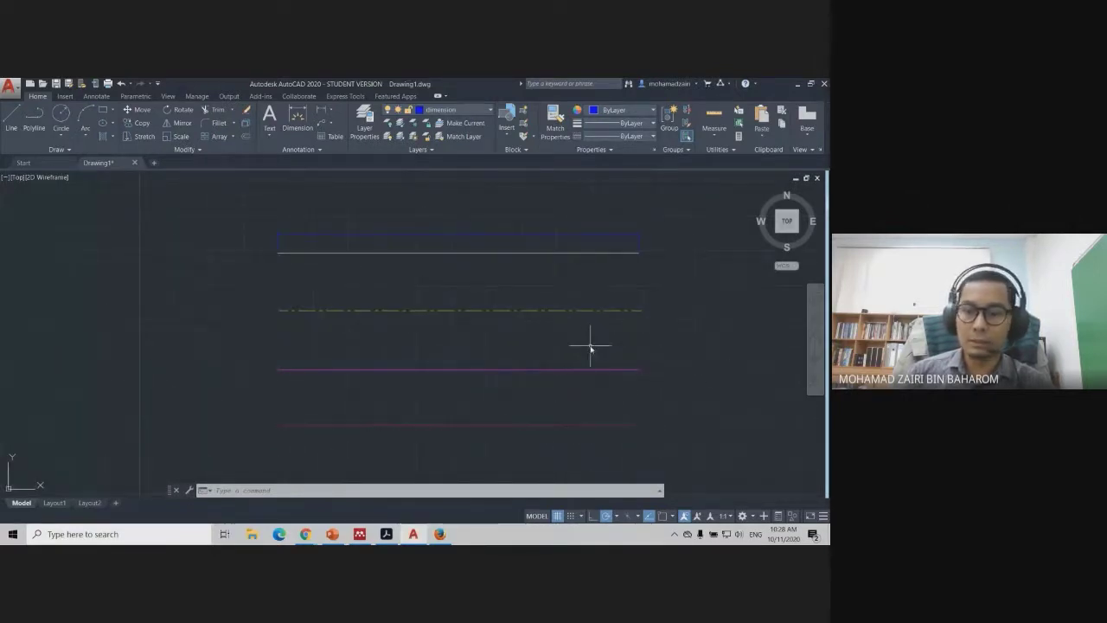
{"action": "type", "text": "z"}
{"action": "key", "text": "Return"}
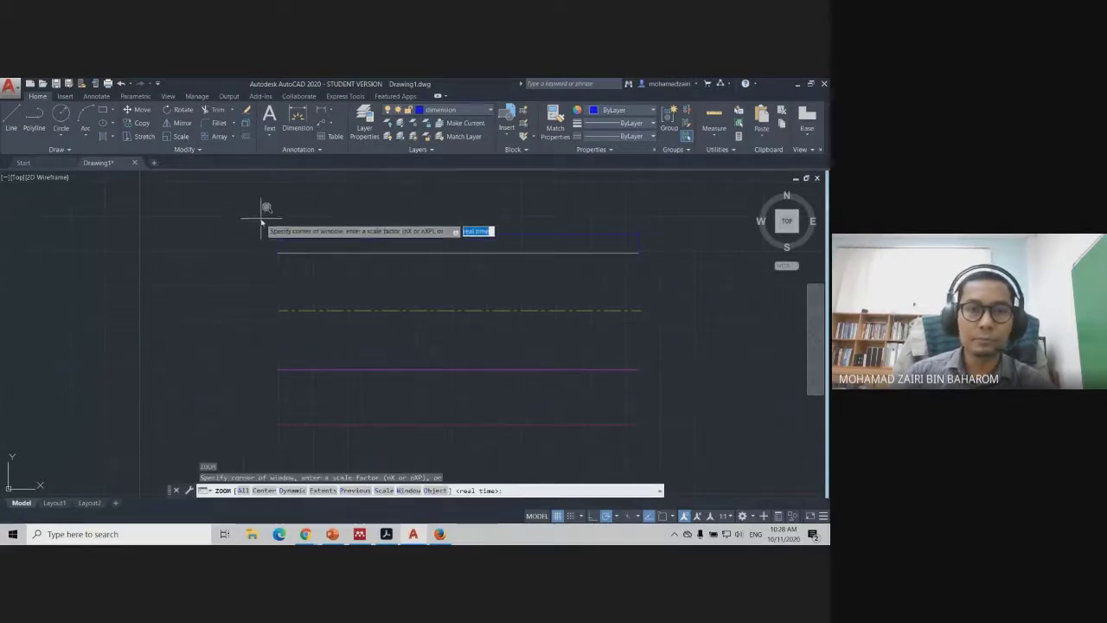
{"action": "left_click", "coordinate": [257, 201]}
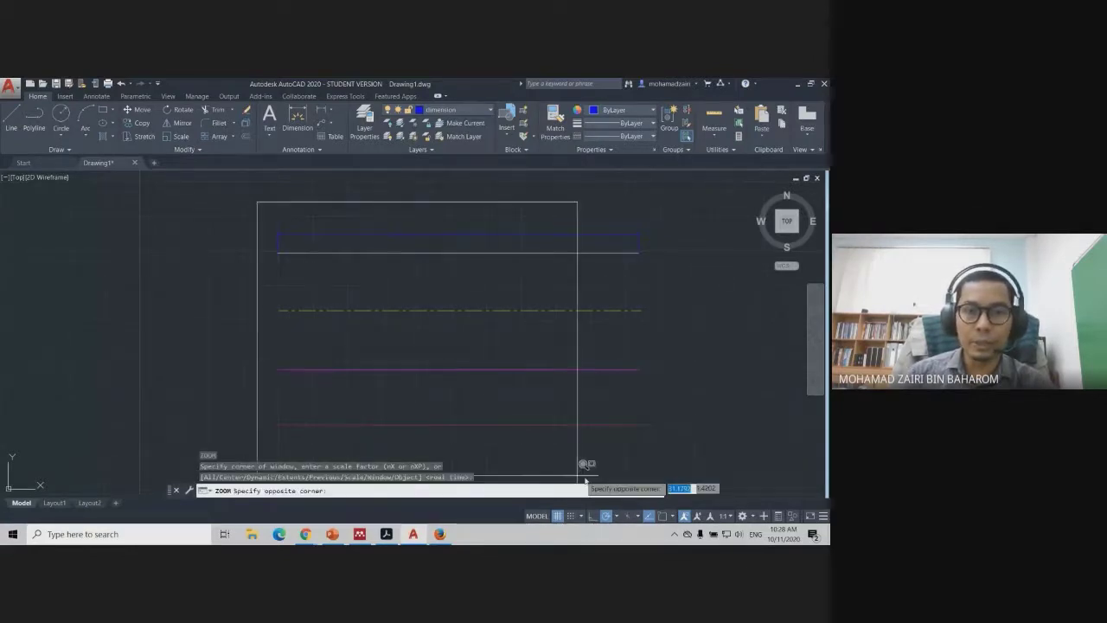
{"action": "left_click", "coordinate": [653, 458]}
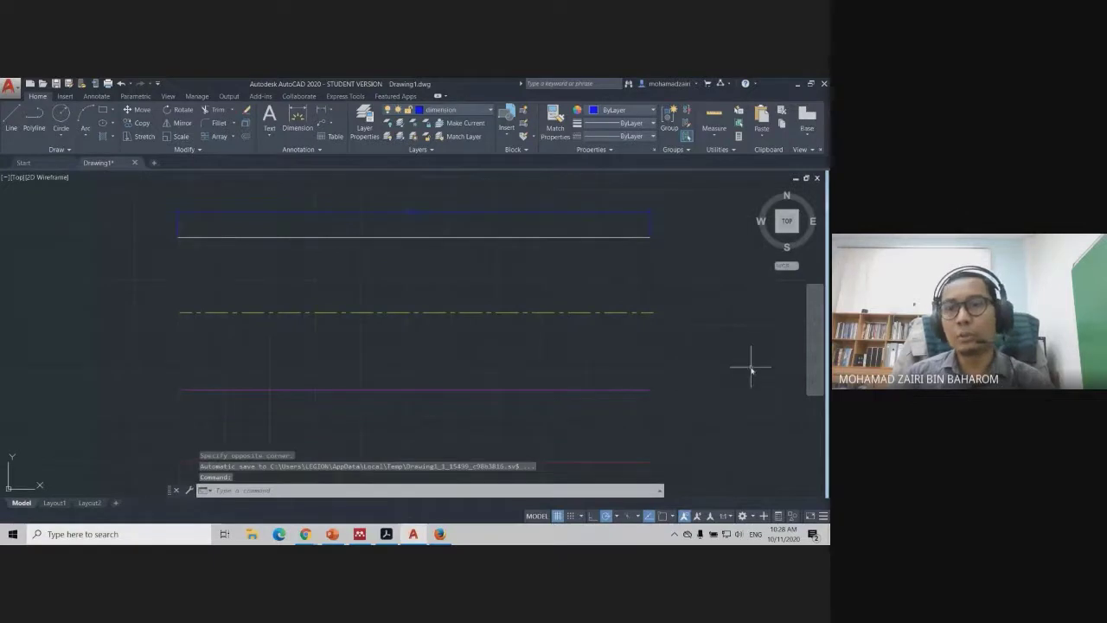
{"action": "left_click", "coordinate": [365, 131]}
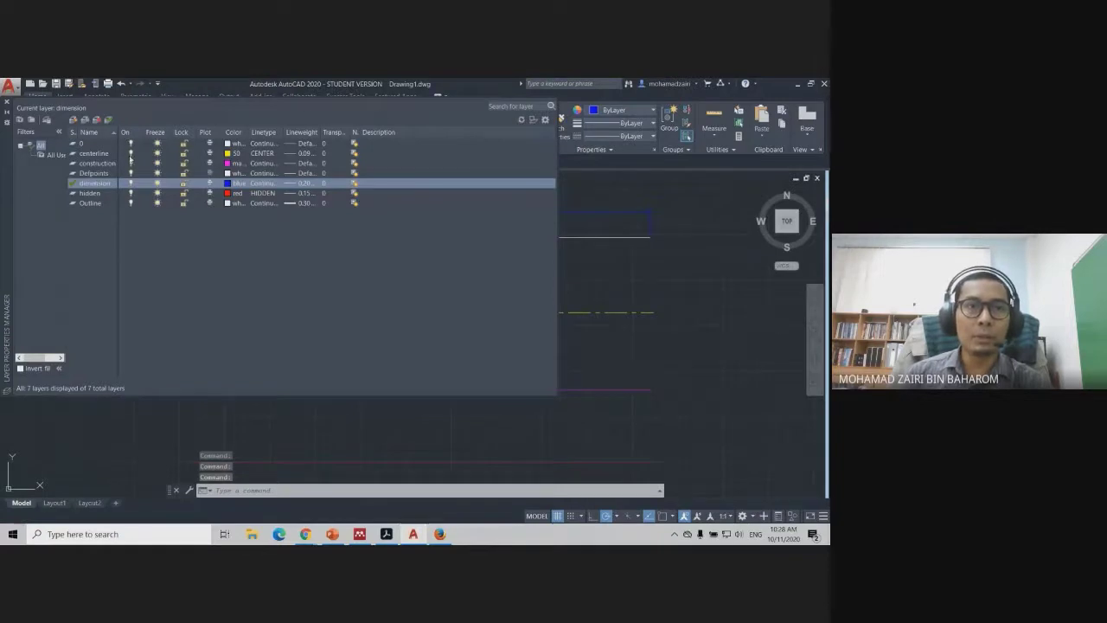
Turn off the construction and dimension layers, confirming the current-layer warning
{"action": "left_click", "coordinate": [132, 164]}
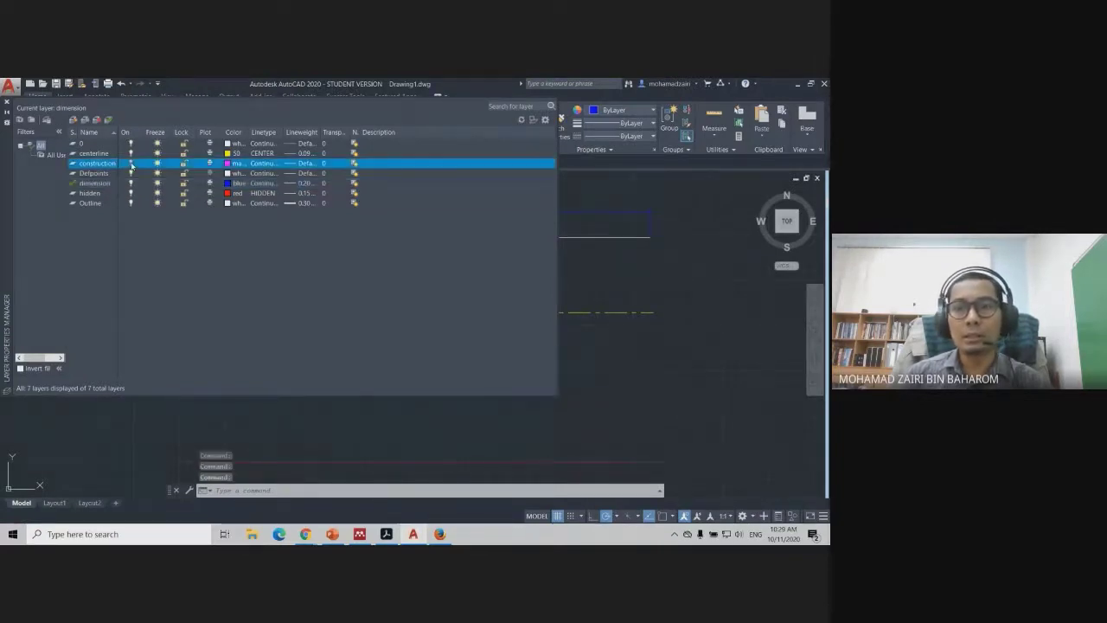
{"action": "left_click", "coordinate": [5, 103]}
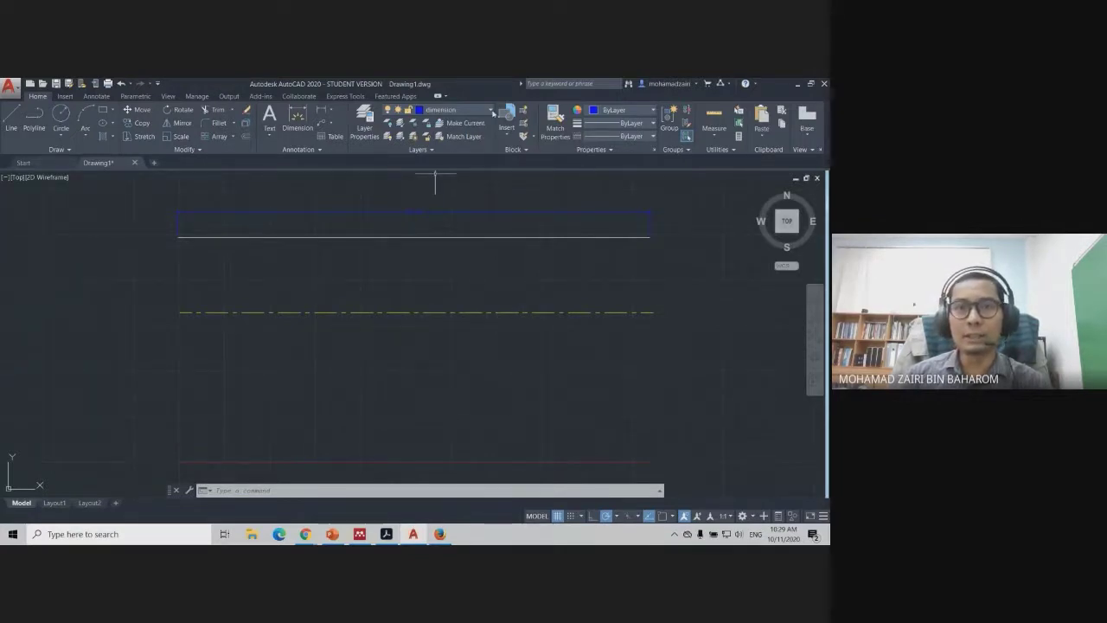
{"action": "left_click", "coordinate": [492, 113]}
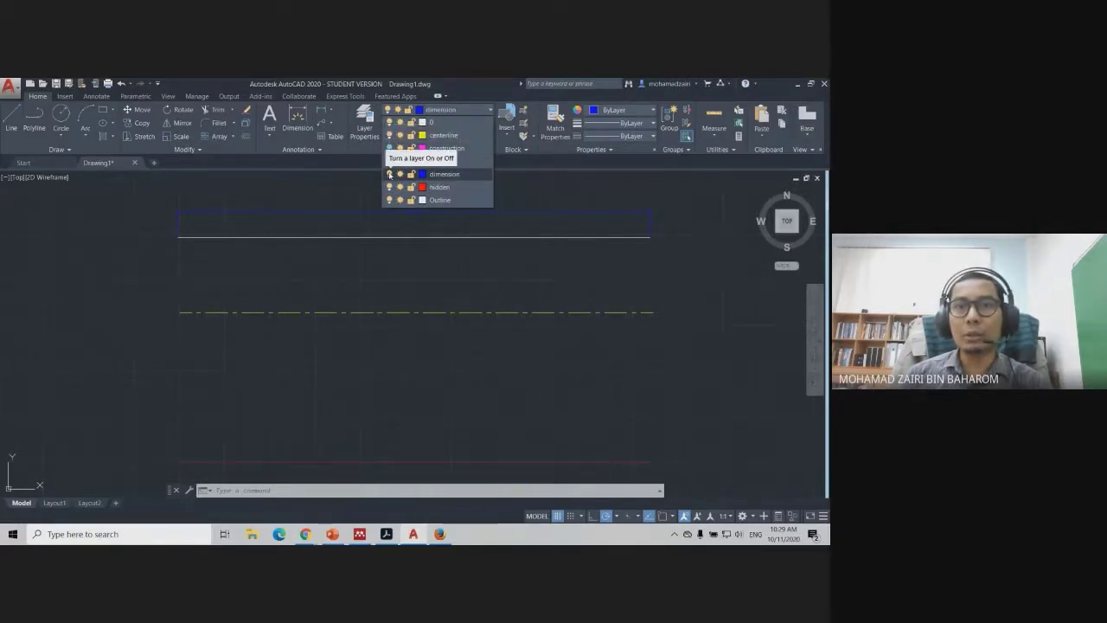
{"action": "left_click", "coordinate": [389, 174]}
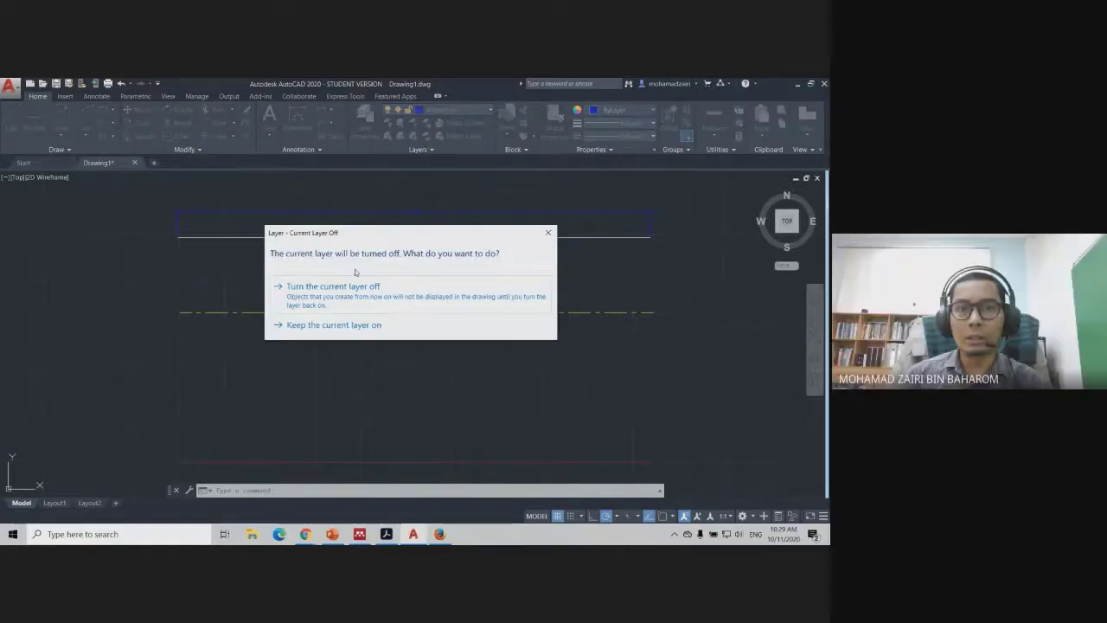
{"action": "left_click", "coordinate": [548, 233]}
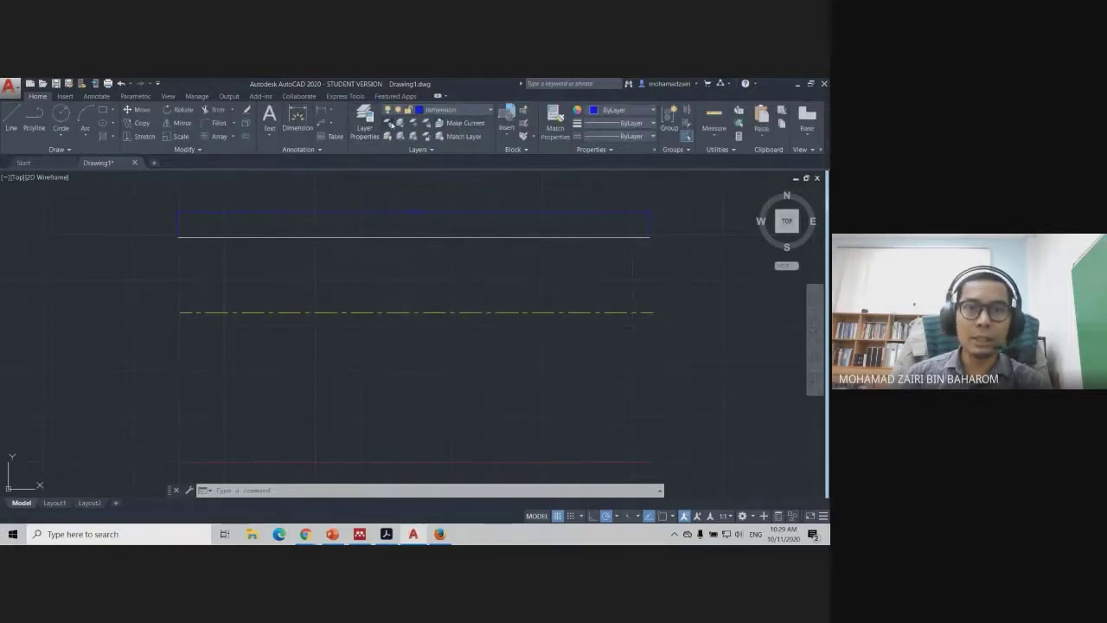
{"action": "left_click", "coordinate": [363, 127]}
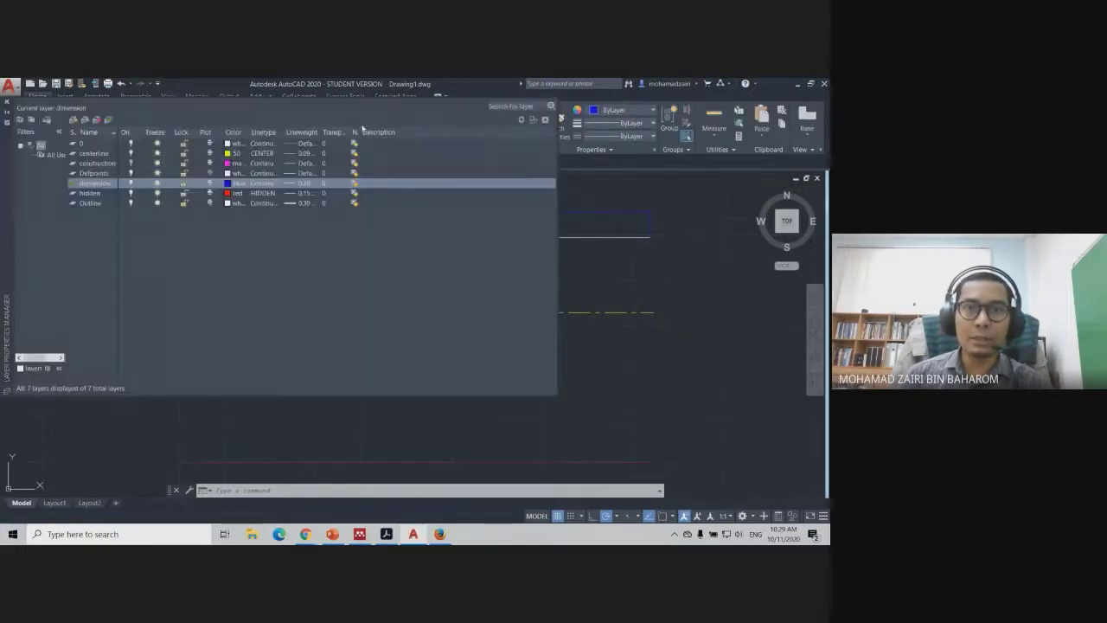
{"action": "left_click", "coordinate": [131, 183]}
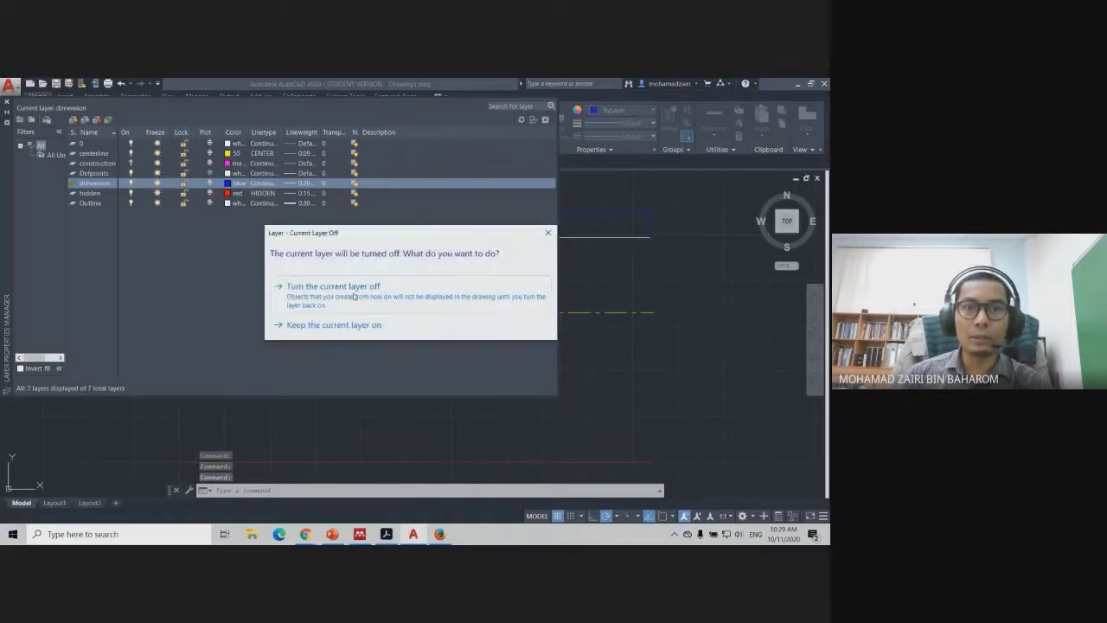
{"action": "left_click", "coordinate": [354, 296]}
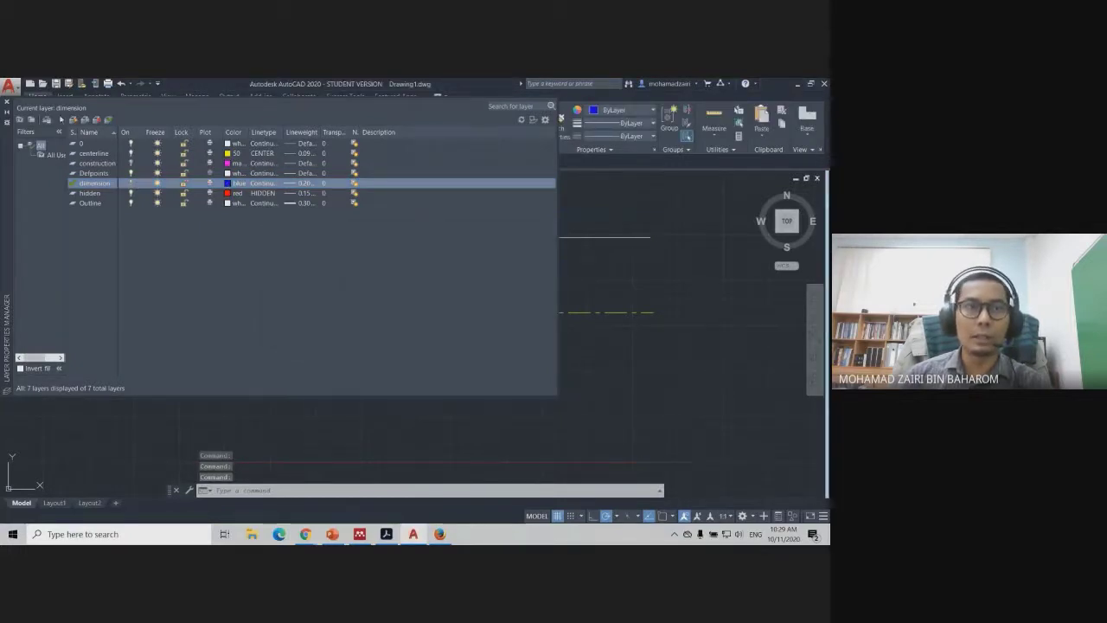
{"action": "left_click", "coordinate": [9, 102]}
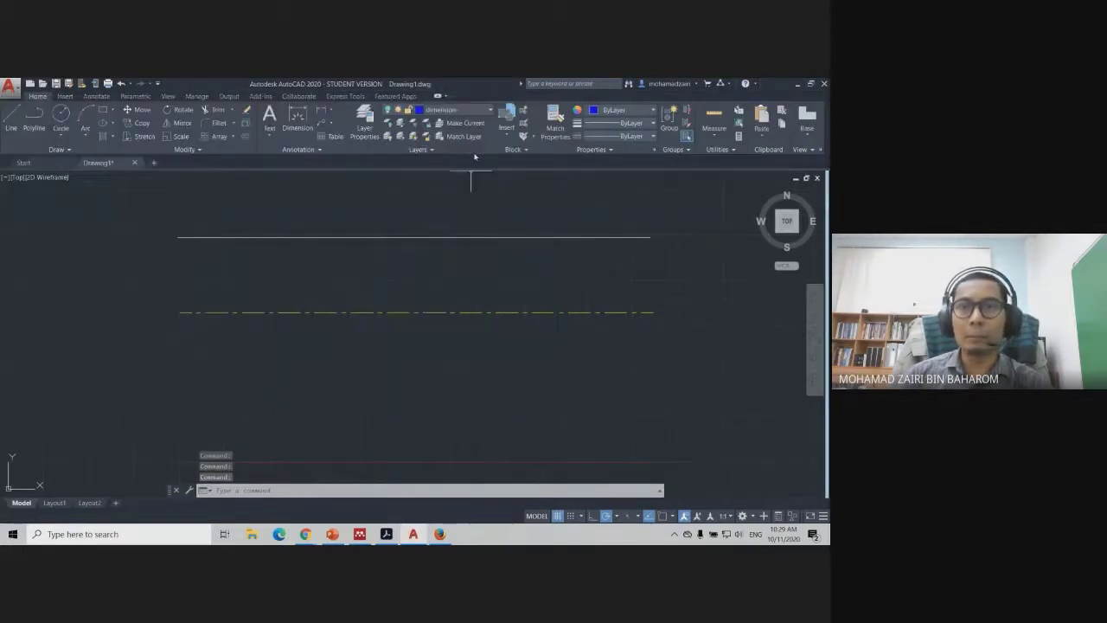
Turn the dimension and construction layers back on from the Layer dropdown
{"action": "left_click", "coordinate": [450, 110]}
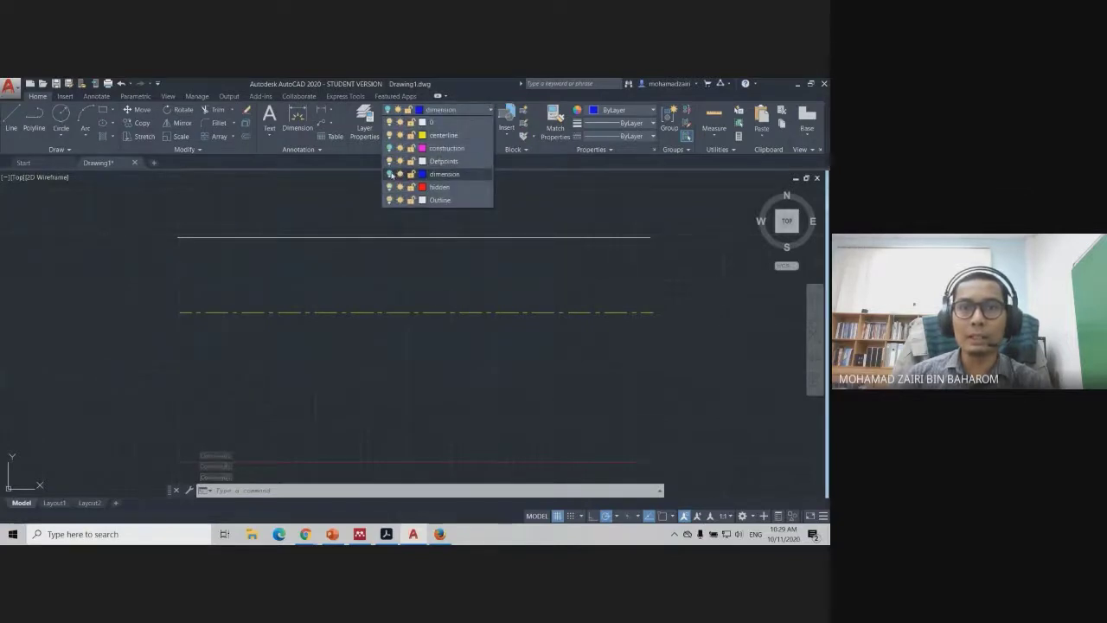
{"action": "left_click", "coordinate": [391, 173]}
{"action": "left_click", "coordinate": [389, 147]}
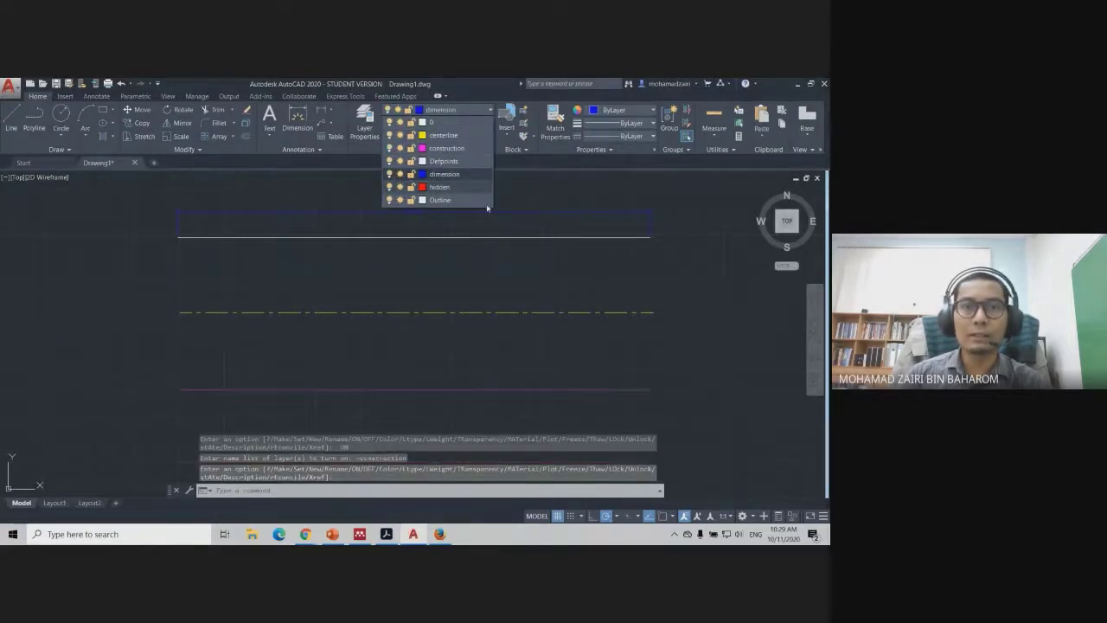
{"action": "left_click", "coordinate": [722, 327]}
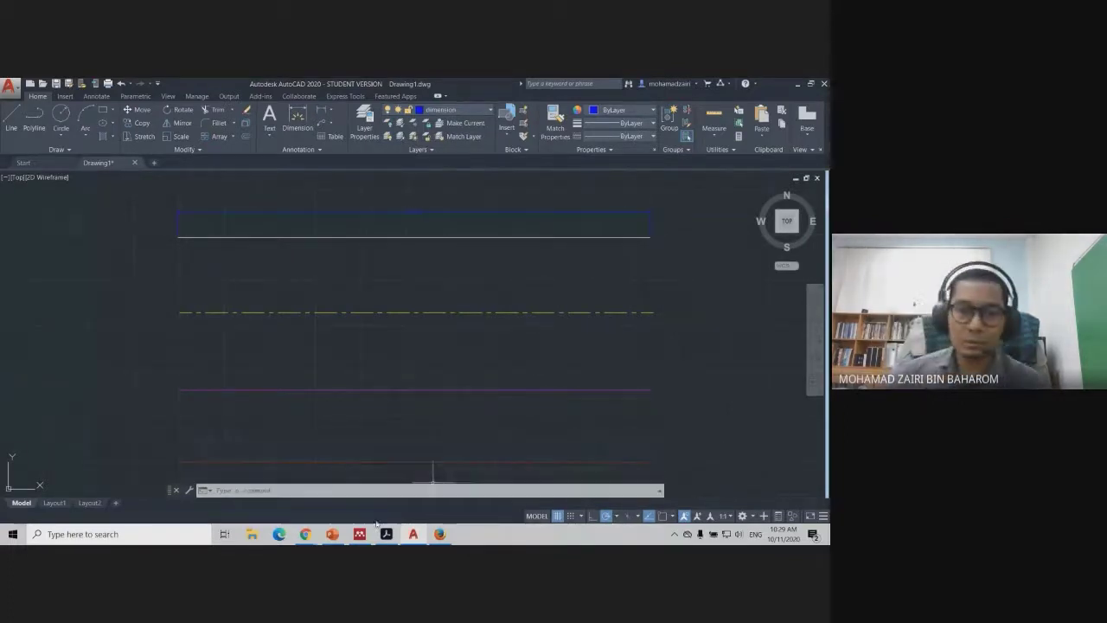
Check the assignment PDF and meeting tab in the browser, then return to AutoCAD
{"action": "left_click", "coordinate": [305, 533]}
{"action": "left_click", "coordinate": [247, 472]}
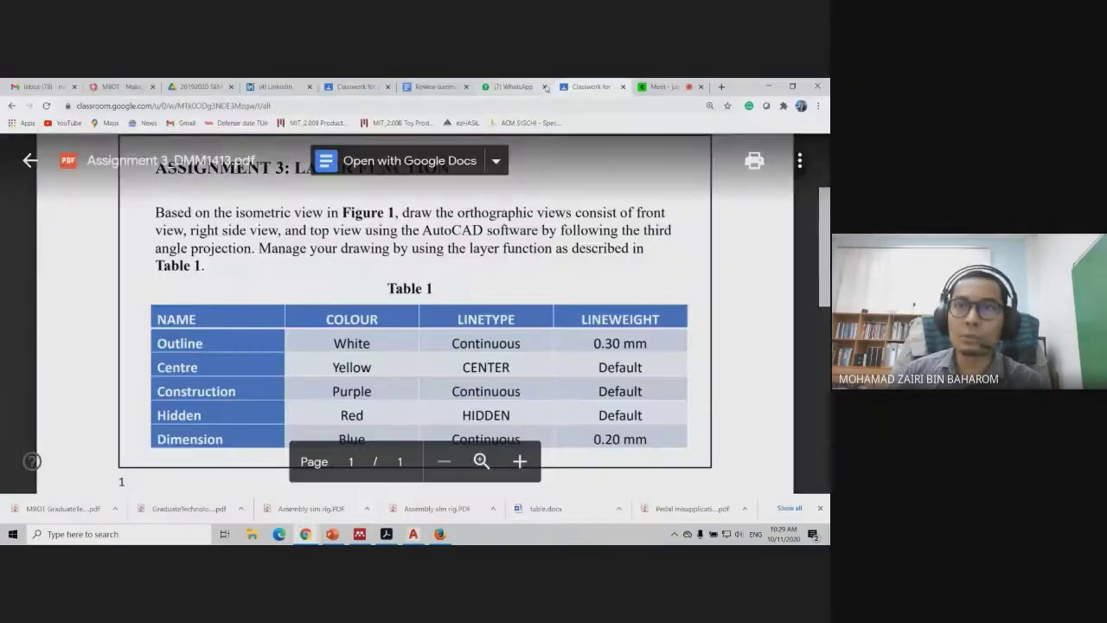
{"action": "left_click", "coordinate": [661, 87]}
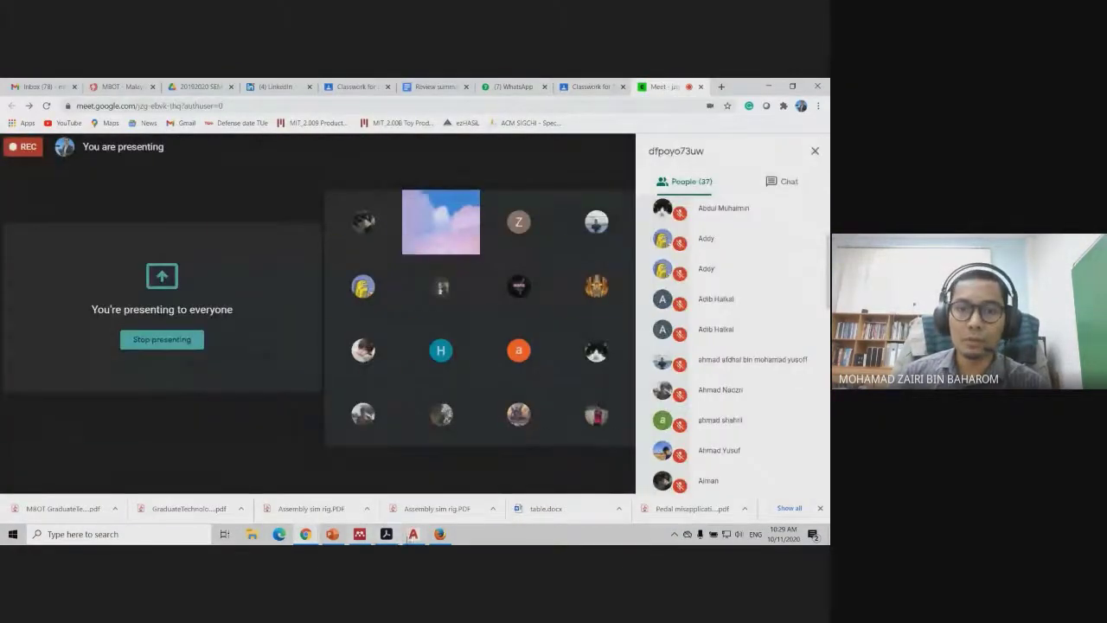
{"action": "left_click", "coordinate": [414, 535]}
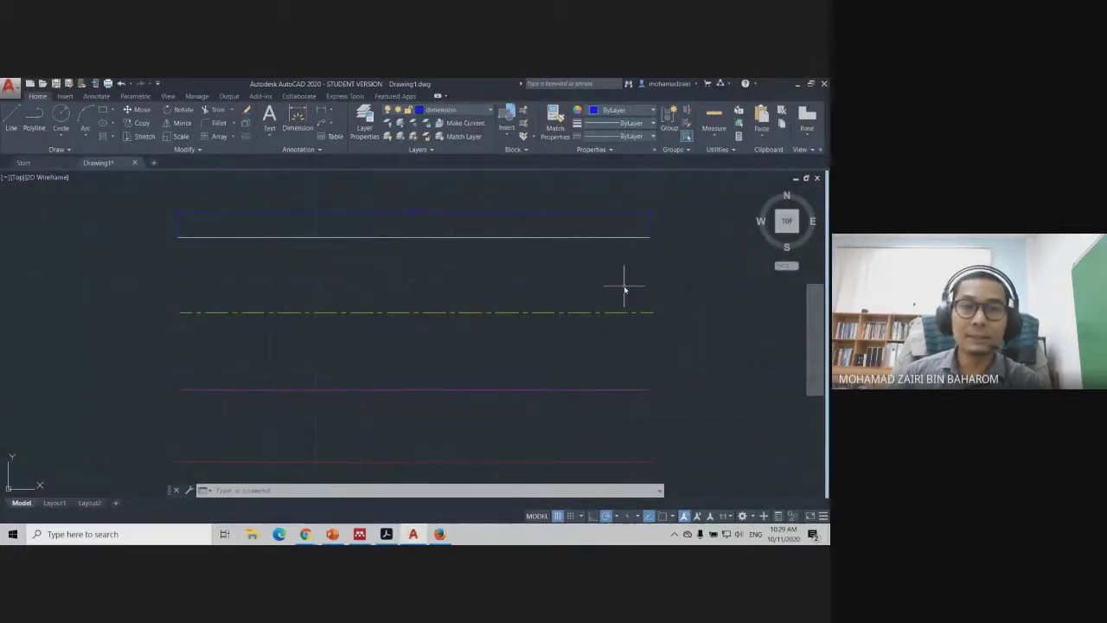
{"action": "scroll", "coordinate": [619, 285], "scroll_direction": "down", "scroll_amount": 2}
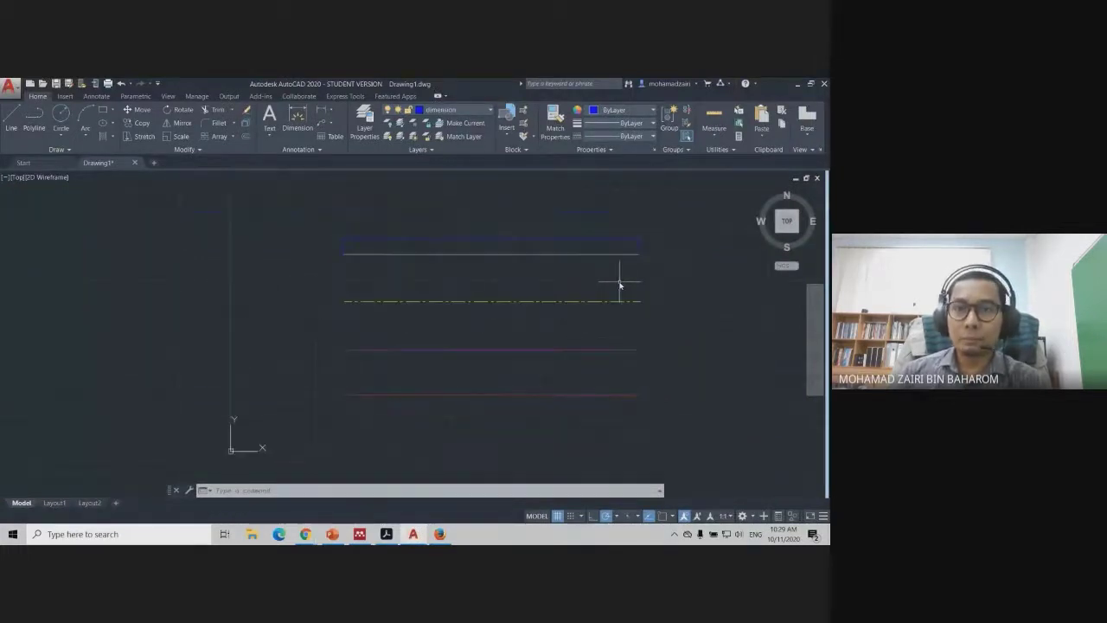
{"action": "middle_click_drag", "start_coordinate": [643, 306], "coordinate": [486, 328]}
{"action": "scroll", "coordinate": [614, 299], "scroll_direction": "down", "scroll_amount": 1}
{"action": "scroll", "coordinate": [349, 309], "scroll_direction": "up", "scroll_amount": 1}
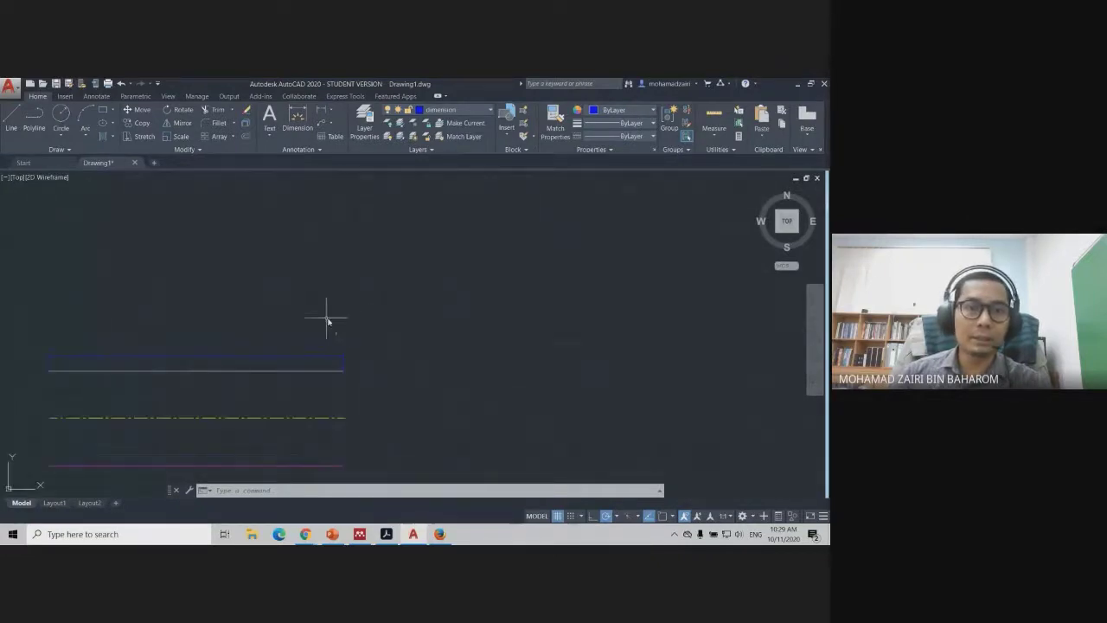
{"action": "middle_click_drag", "start_coordinate": [326, 316], "coordinate": [648, 226]}
{"action": "scroll", "coordinate": [519, 283], "scroll_direction": "up", "scroll_amount": 2}
{"action": "middle_click_drag", "start_coordinate": [629, 290], "coordinate": [472, 222]}
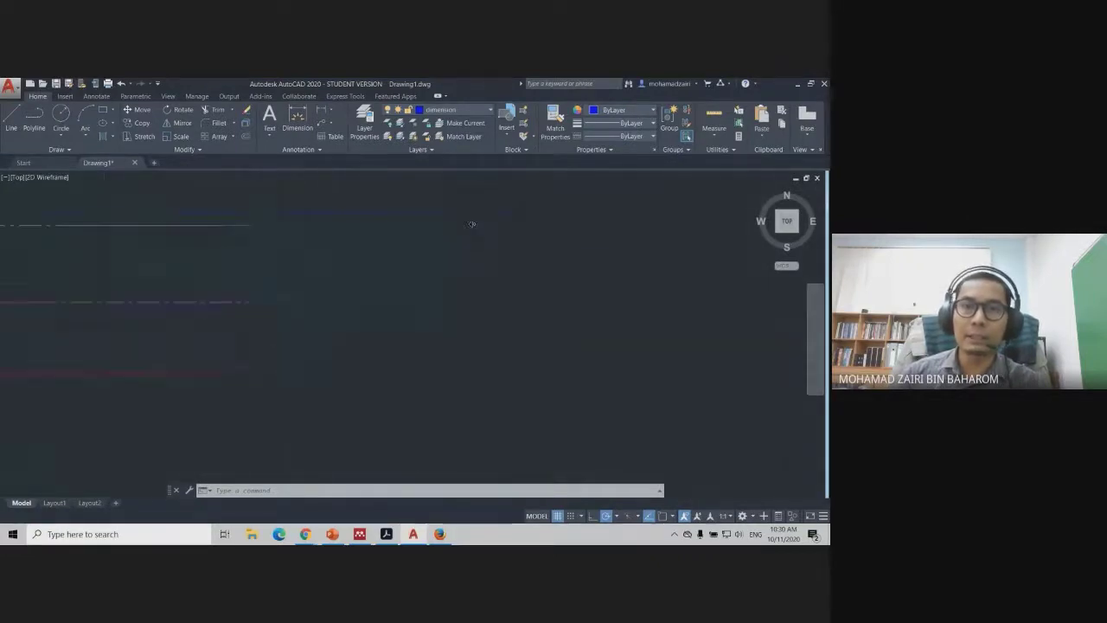
{"action": "middle_click_drag", "start_coordinate": [492, 340], "coordinate": [743, 391]}
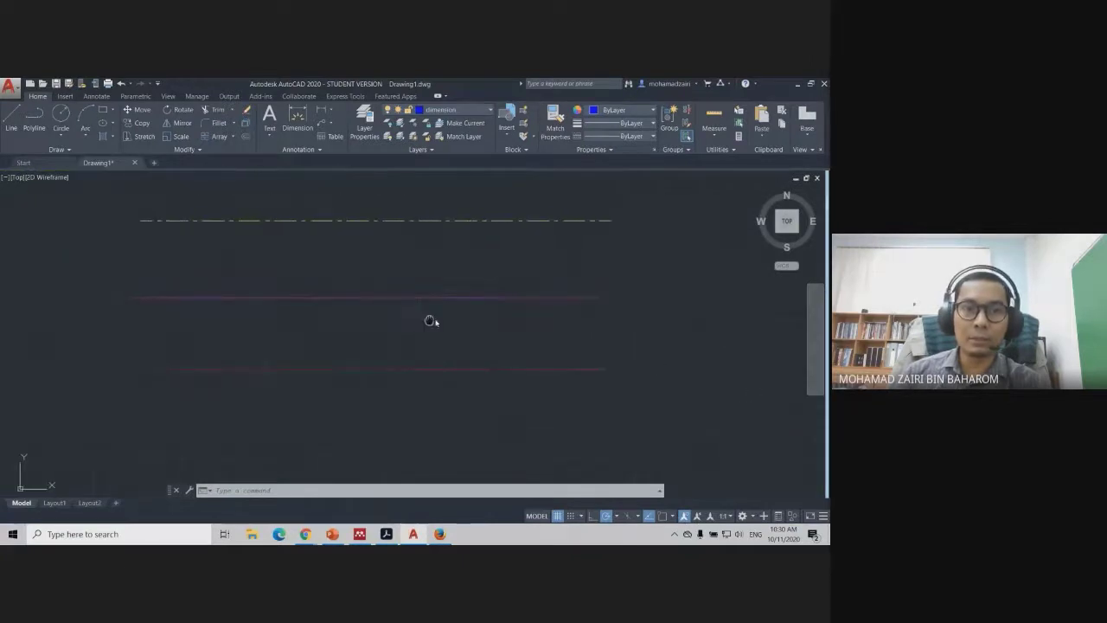
{"action": "mouse_move", "coordinate": [432, 321]}
{"action": "middle_mouse_down"}
{"action": "mouse_move", "coordinate": [475, 309]}
{"action": "mouse_move", "coordinate": [481, 323]}
{"action": "middle_mouse_up"}
{"action": "scroll", "coordinate": [475, 302], "scroll_direction": "down", "scroll_amount": 2}
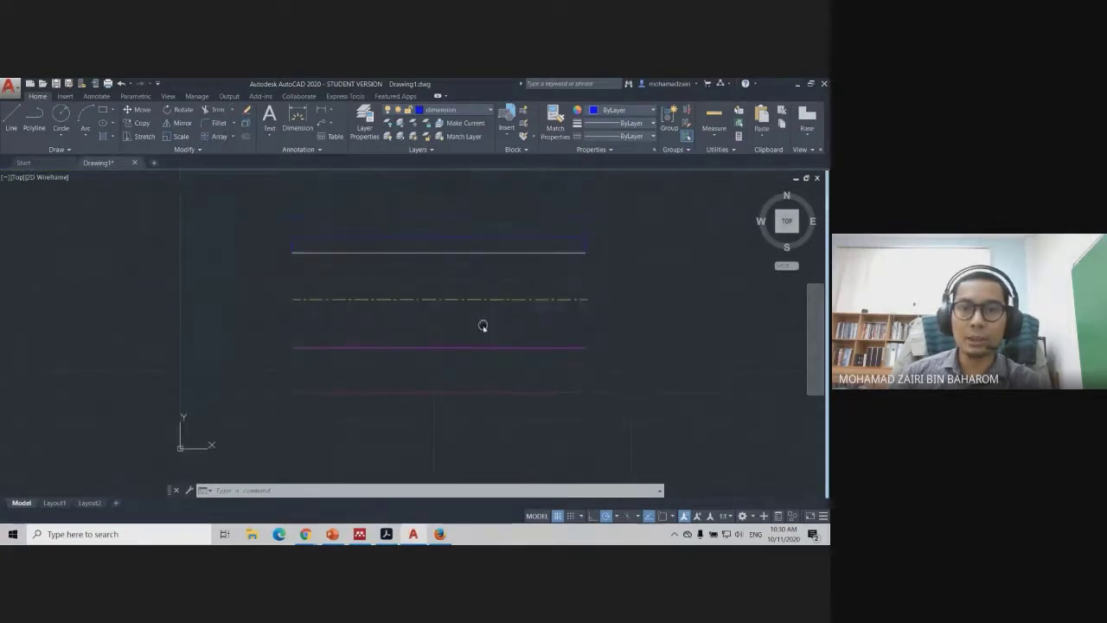
{"action": "scroll", "coordinate": [467, 286], "scroll_direction": "up", "scroll_amount": 2}
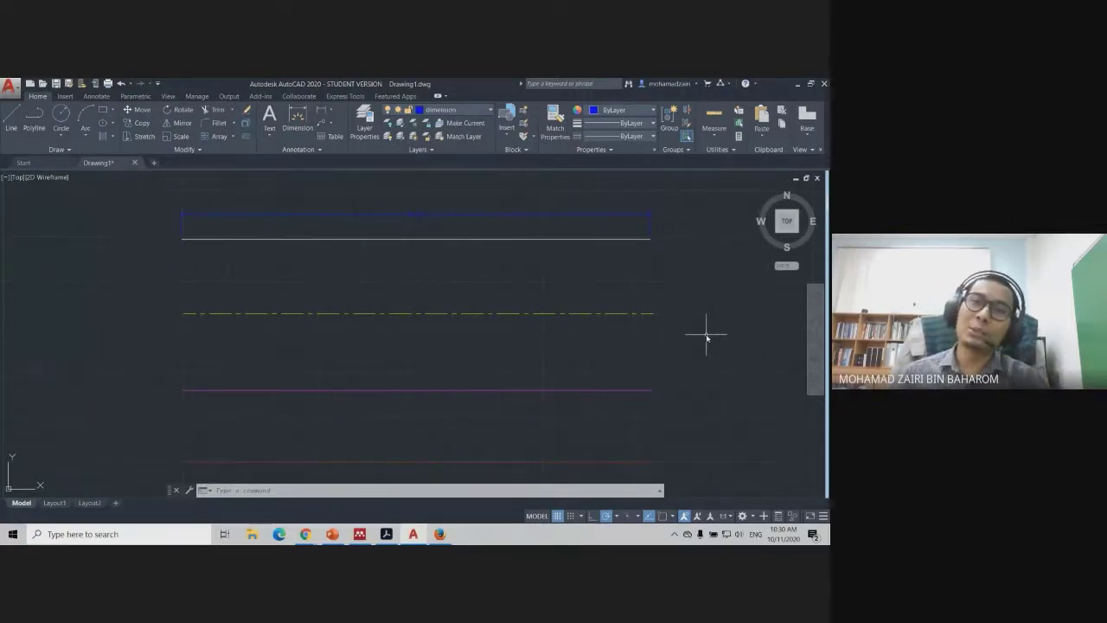
{"action": "middle_click_drag", "start_coordinate": [704, 332], "coordinate": [702, 319]}
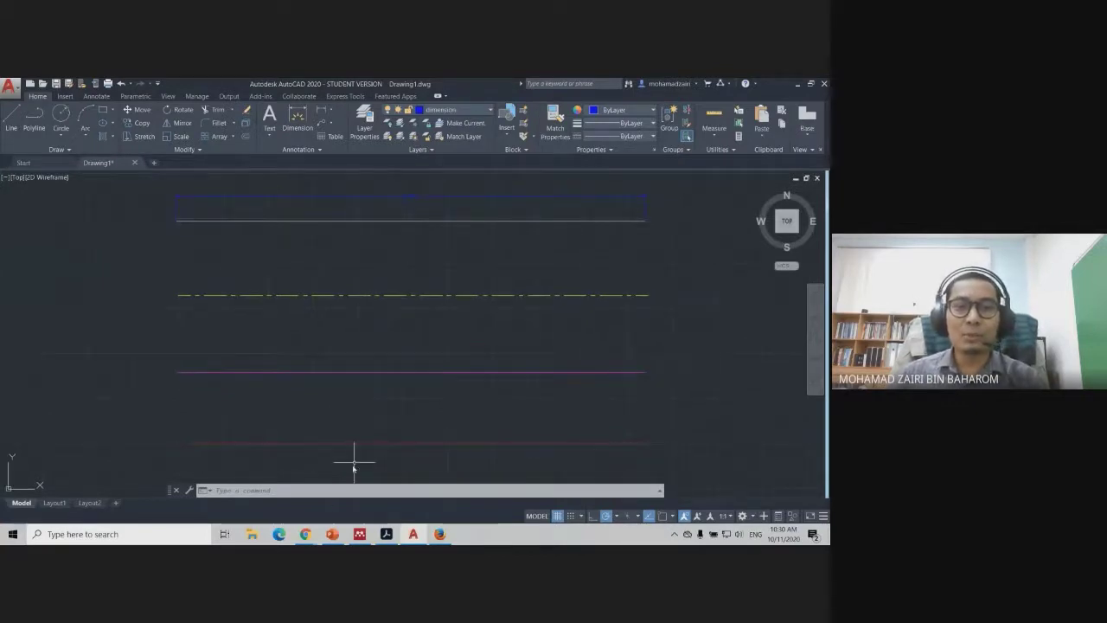
{"action": "mouse_move", "coordinate": [305, 534]}
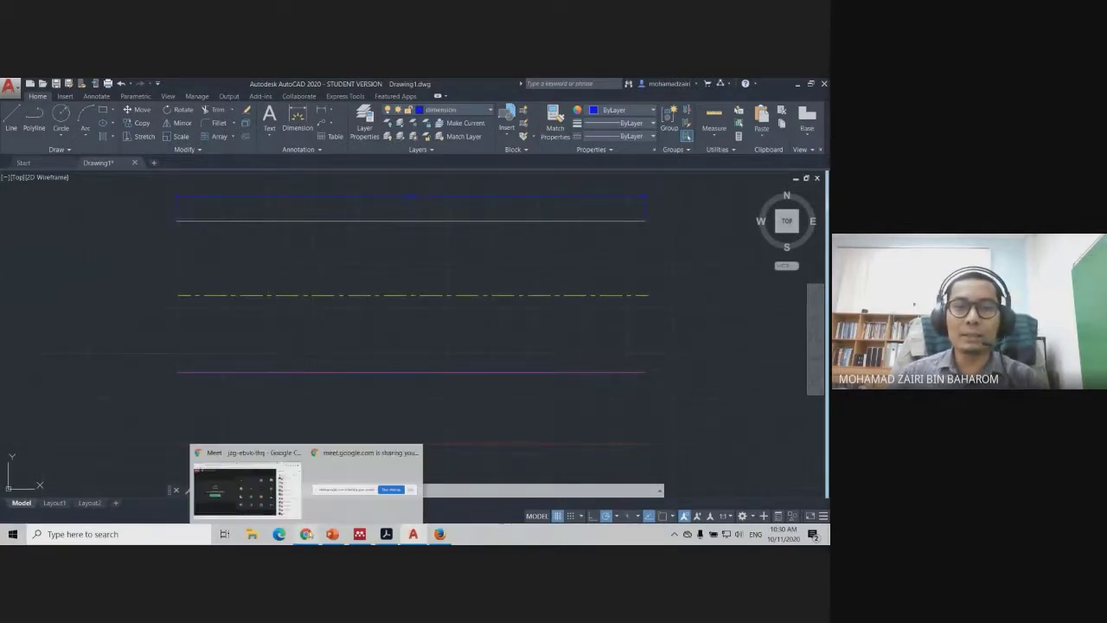
{"action": "left_click", "coordinate": [247, 489]}
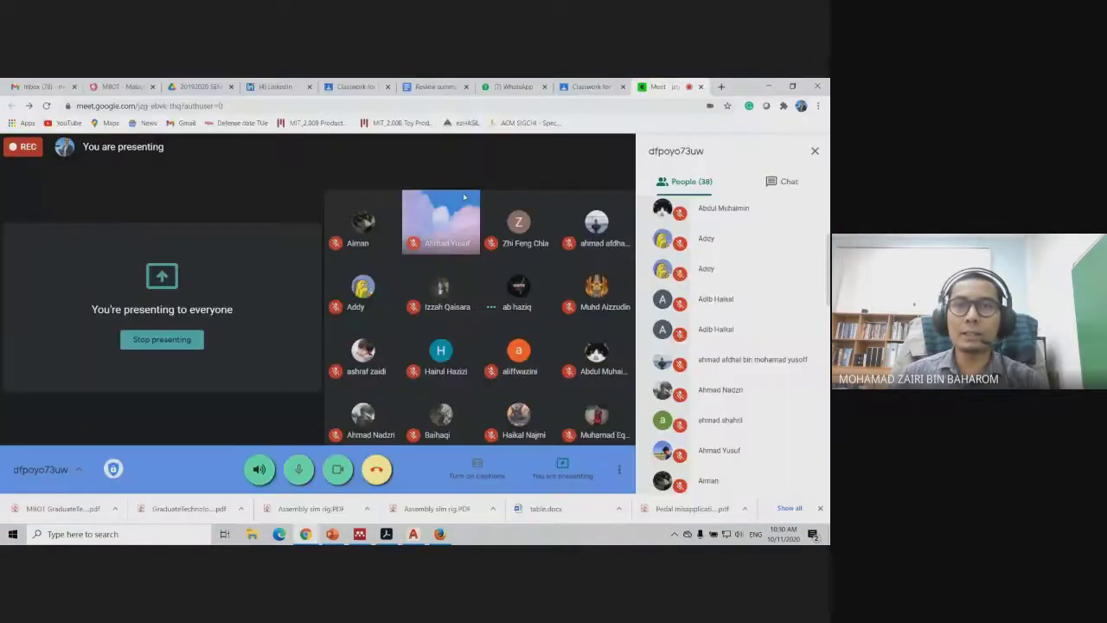
{"action": "left_click", "coordinate": [576, 87]}
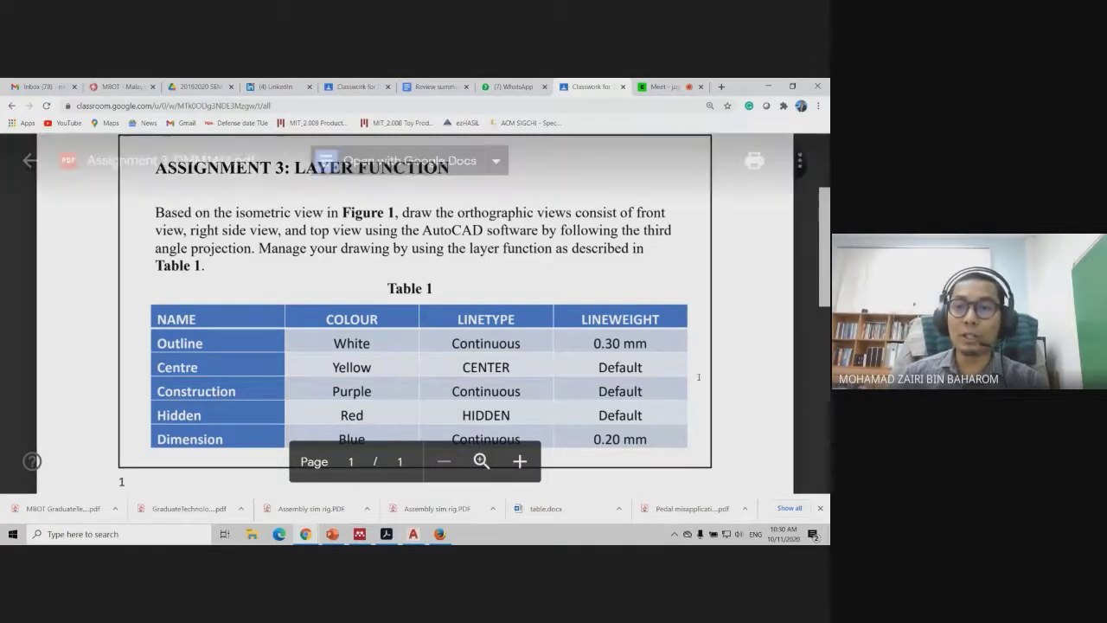
{"action": "left_click", "coordinate": [418, 536]}
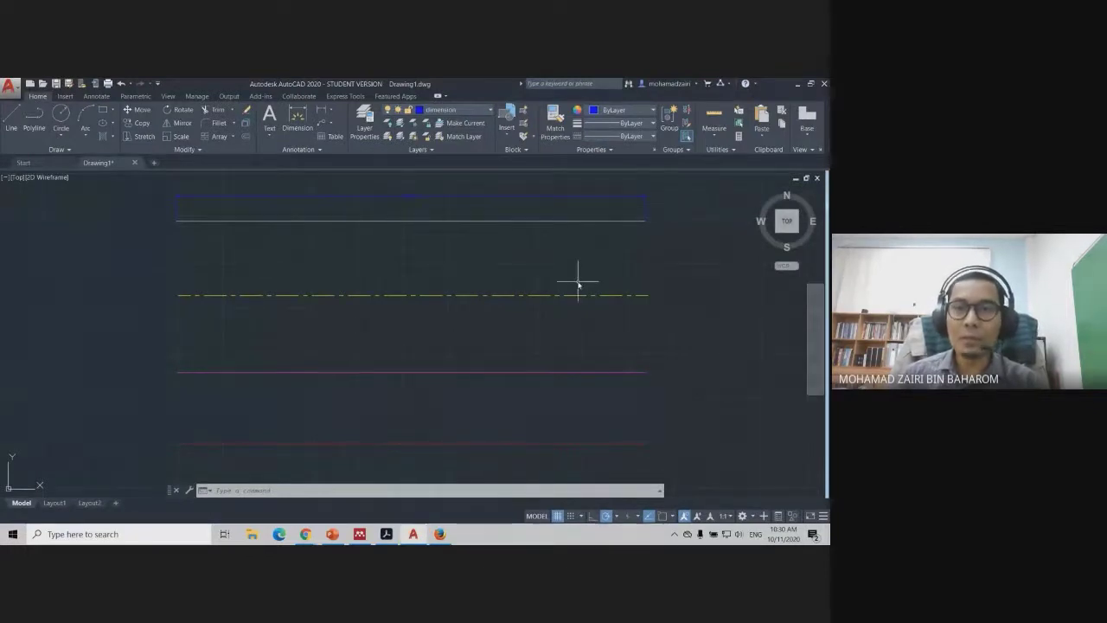
{"action": "scroll", "coordinate": [578, 286], "scroll_direction": "down", "scroll_amount": 2}
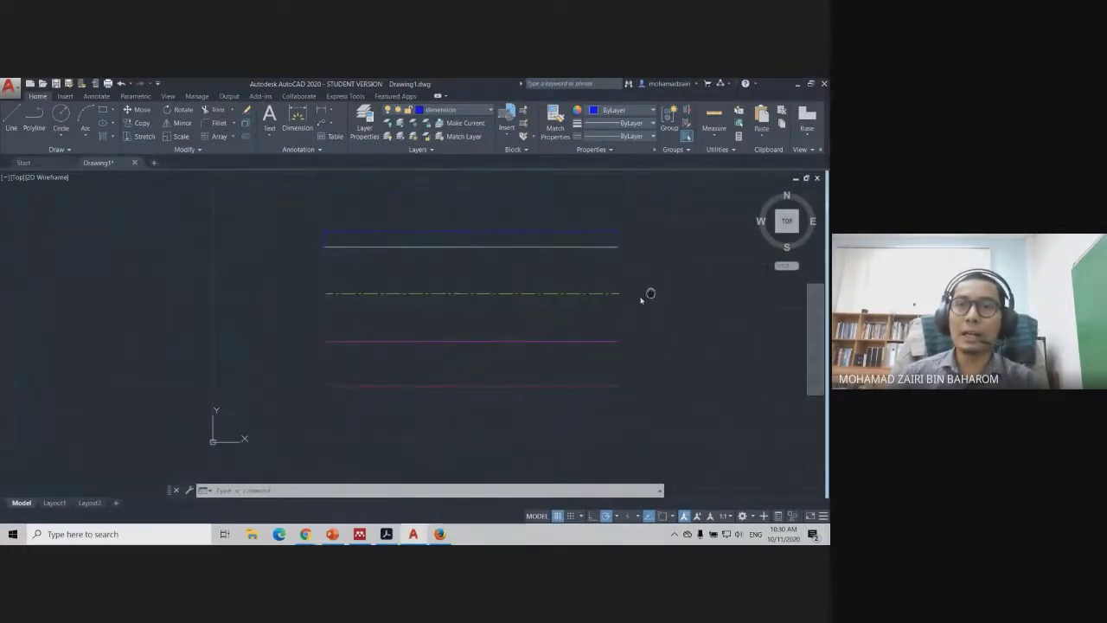
{"action": "middle_click_drag", "start_coordinate": [645, 294], "coordinate": [593, 308]}
{"action": "mouse_move", "coordinate": [608, 255]}
{"action": "middle_mouse_down"}
{"action": "mouse_move", "coordinate": [583, 269]}
{"action": "mouse_move", "coordinate": [590, 261]}
{"action": "middle_mouse_up"}
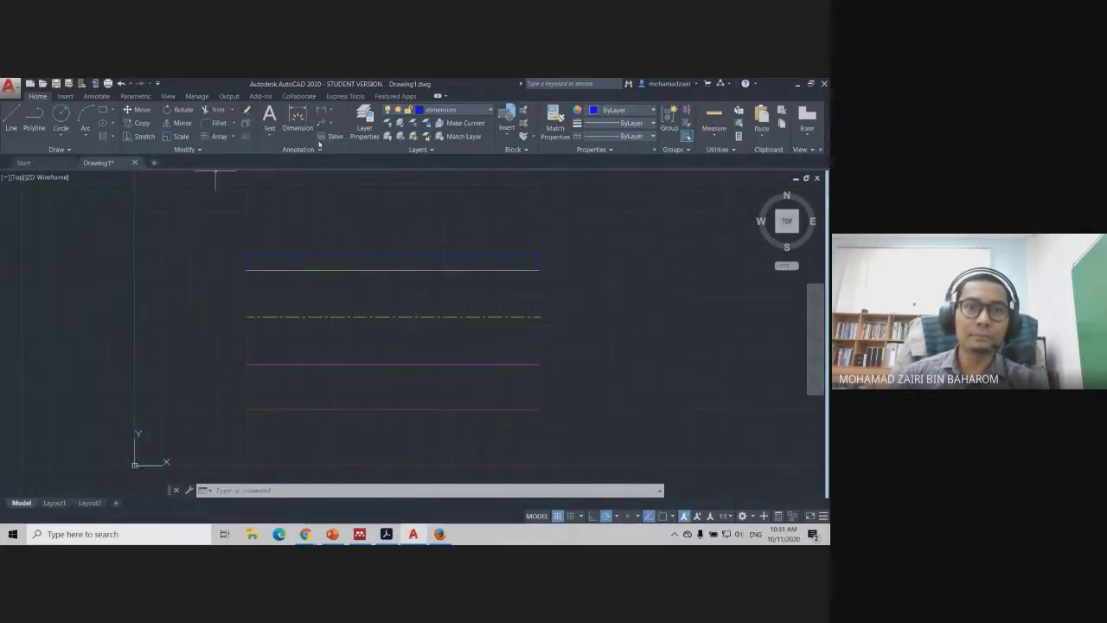
{"action": "left_click", "coordinate": [361, 317]}
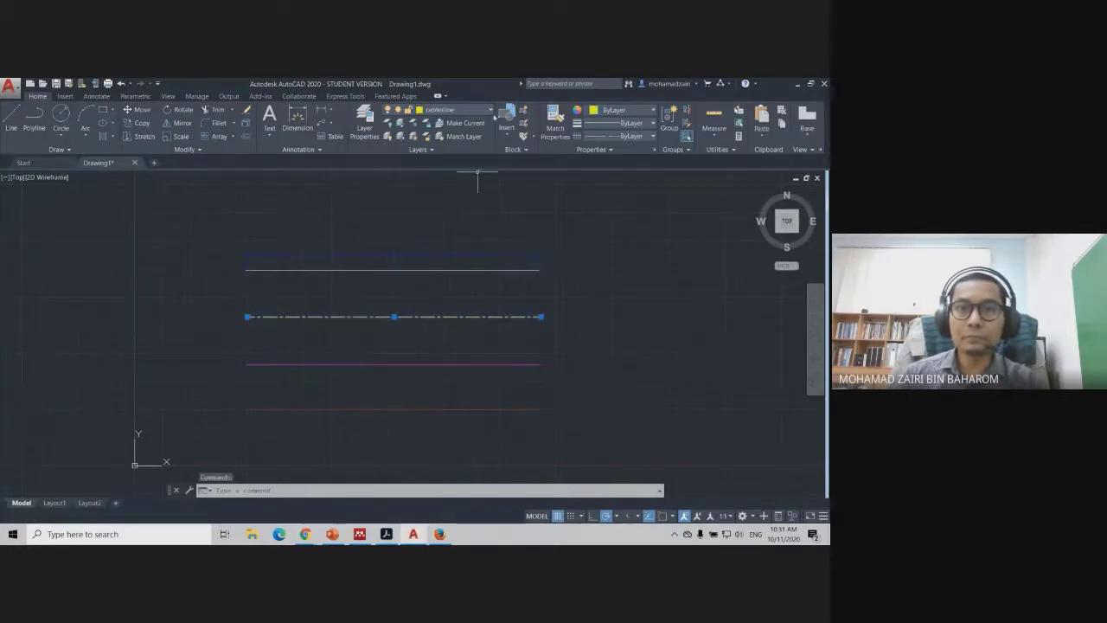
{"action": "left_click", "coordinate": [492, 112]}
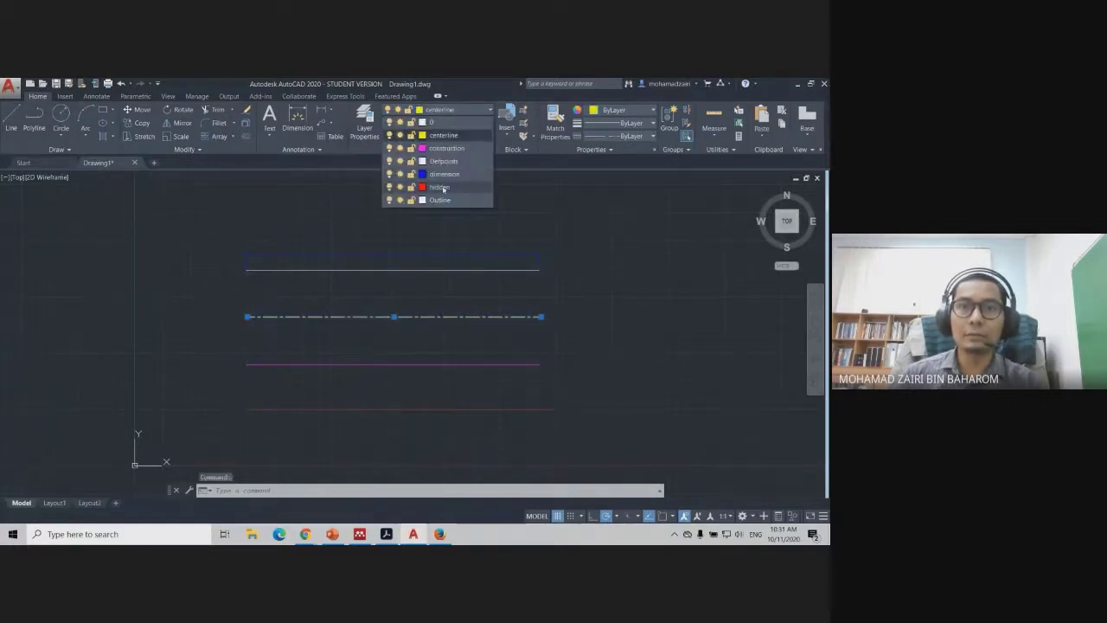
{"action": "left_click", "coordinate": [441, 200]}
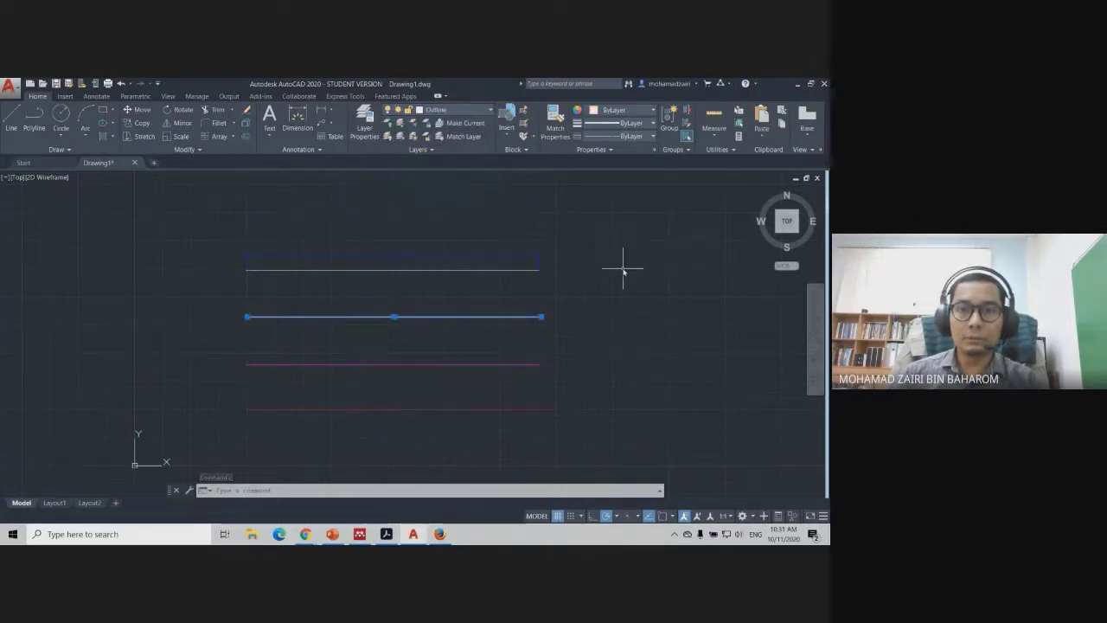
{"action": "left_click", "coordinate": [113, 223]}
{"action": "key", "text": "Escape"}
{"action": "key", "text": "Escape"}
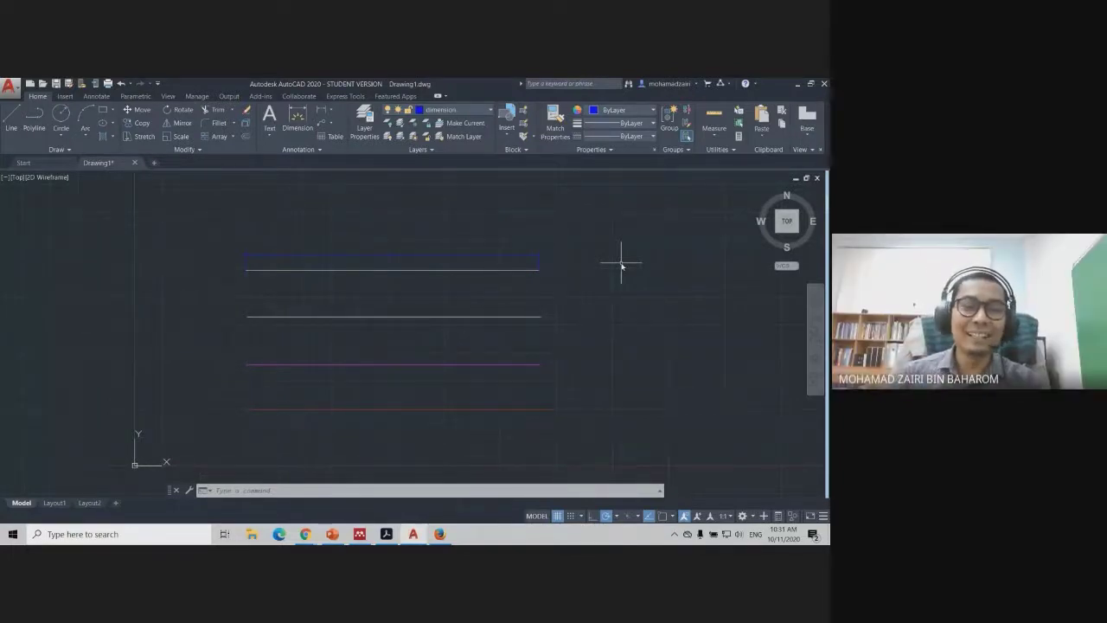
{"action": "key", "text": "ctrl+z"}
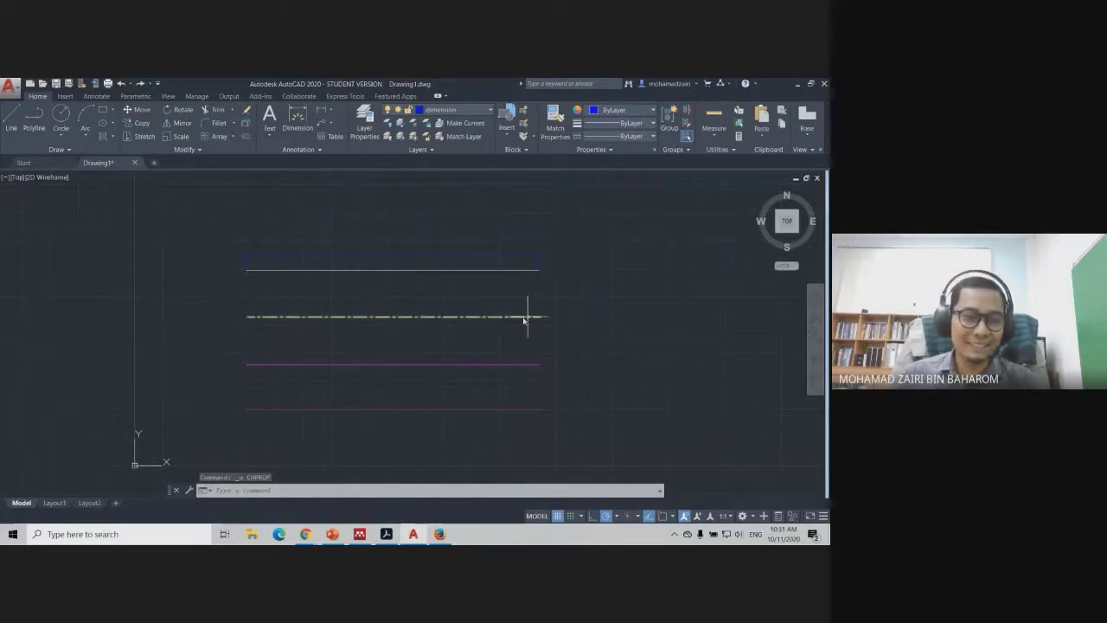
Zoom and pan to frame the coloured sample lines
{"action": "scroll", "coordinate": [497, 324], "scroll_direction": "up", "scroll_amount": 1}
{"action": "scroll", "coordinate": [471, 294], "scroll_direction": "up", "scroll_amount": 1}
{"action": "scroll", "coordinate": [502, 289], "scroll_direction": "up", "scroll_amount": 1}
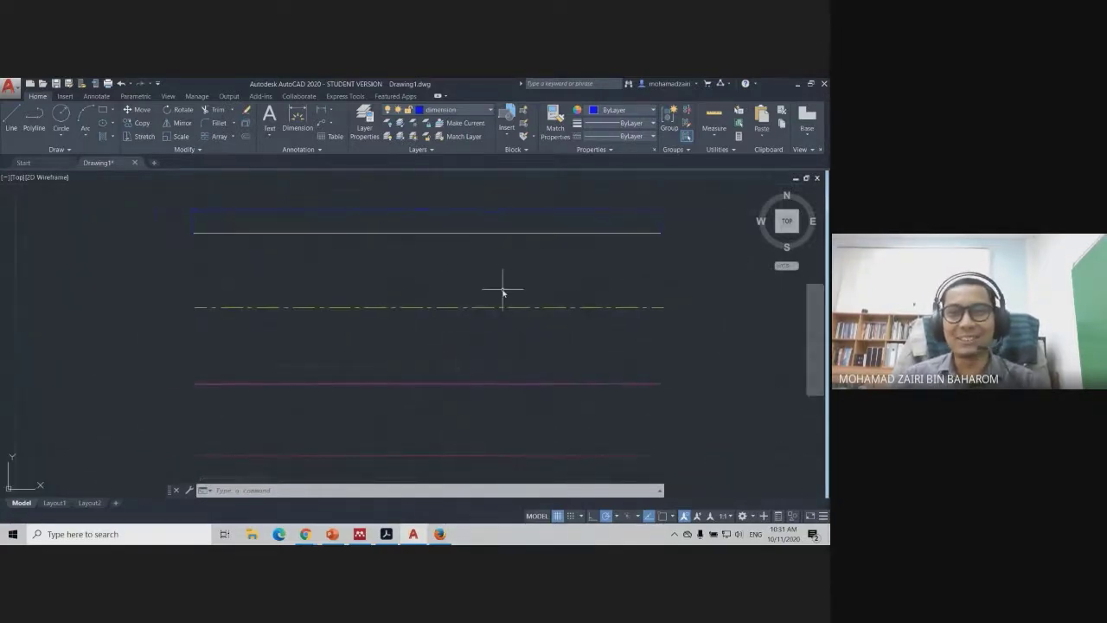
{"action": "scroll", "coordinate": [499, 293], "scroll_direction": "up", "scroll_amount": 1}
{"action": "mouse_move", "coordinate": [475, 289]}
{"action": "middle_mouse_down"}
{"action": "mouse_move", "coordinate": [537, 277]}
{"action": "mouse_move", "coordinate": [511, 283]}
{"action": "middle_mouse_up"}
{"action": "scroll", "coordinate": [540, 277], "scroll_direction": "down", "scroll_amount": 2}
{"action": "scroll", "coordinate": [439, 294], "scroll_direction": "up", "scroll_amount": 2}
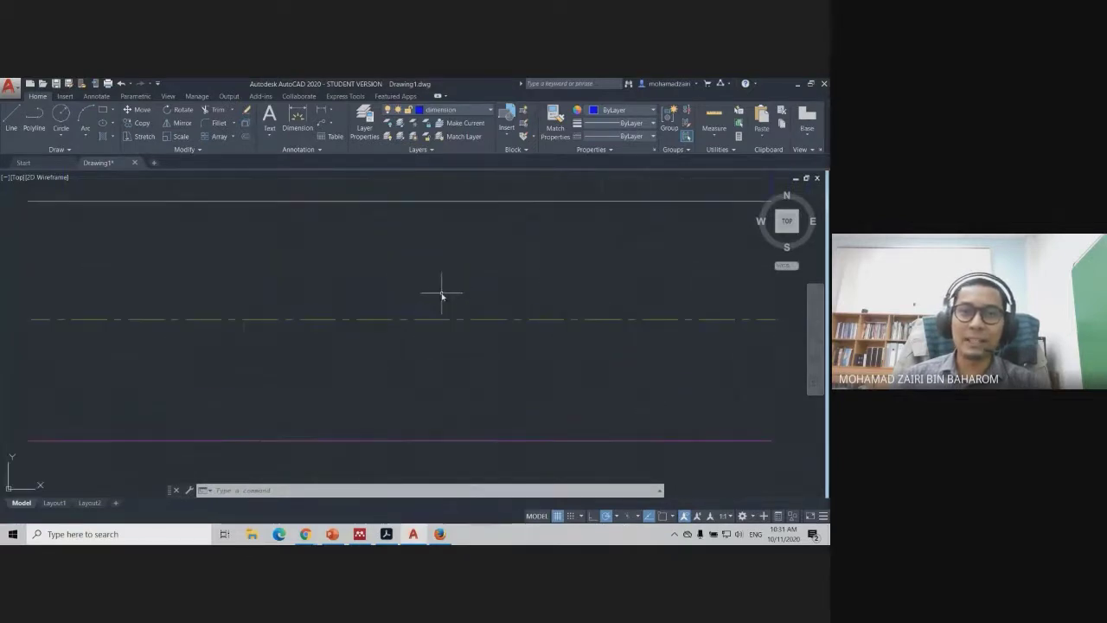
{"action": "middle_click_drag", "start_coordinate": [672, 299], "coordinate": [665, 297]}
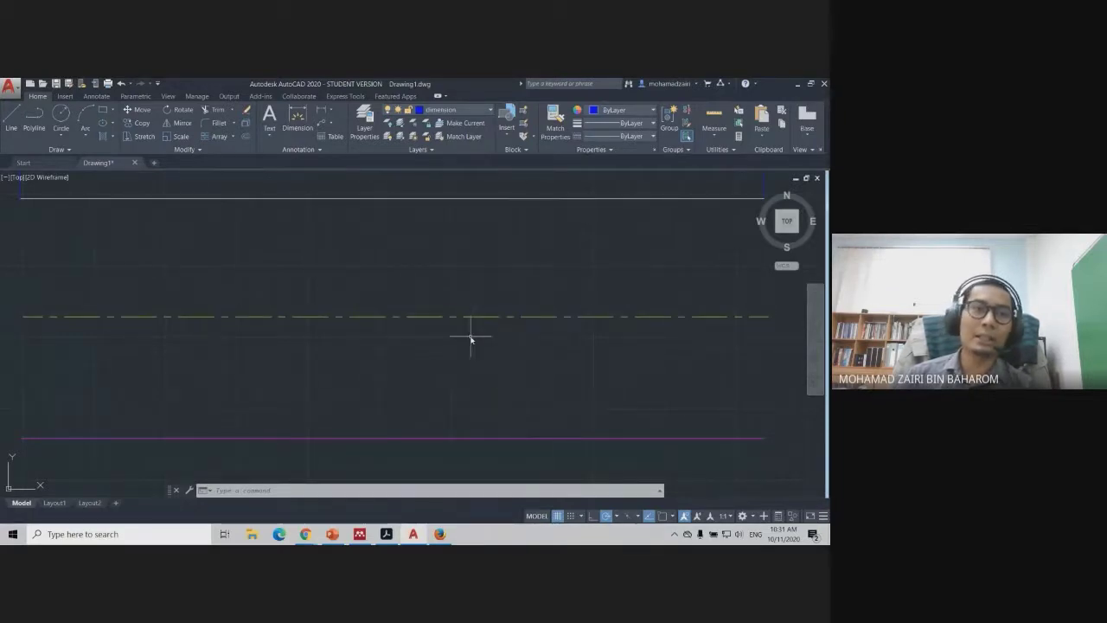
Move the dash-dot centre line onto the Outline layer
{"action": "left_click", "coordinate": [472, 316]}
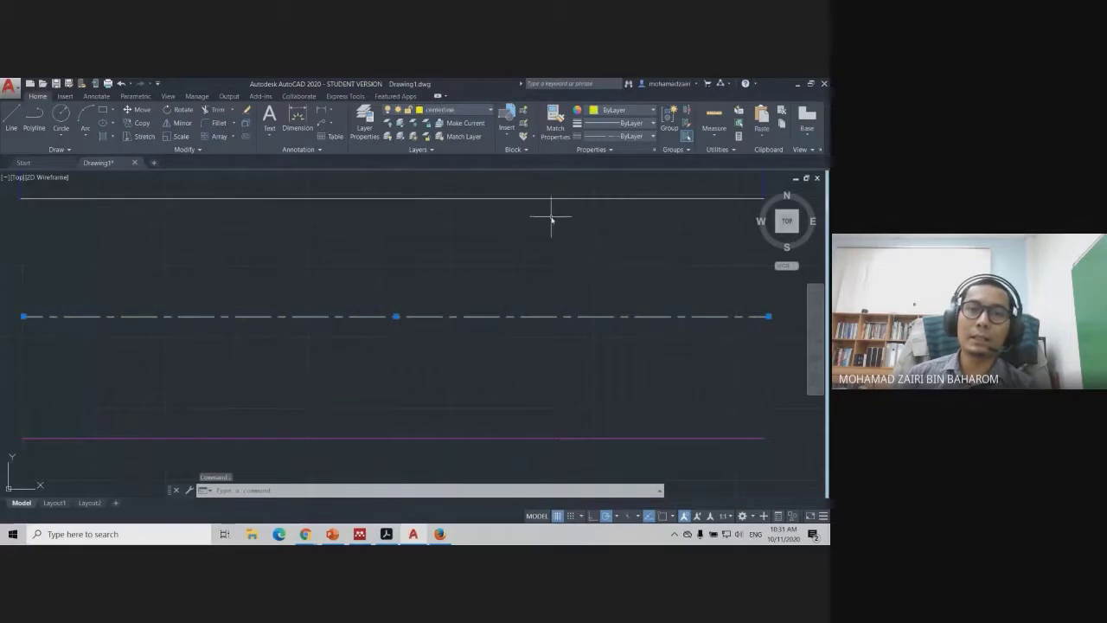
{"action": "left_click", "coordinate": [463, 109]}
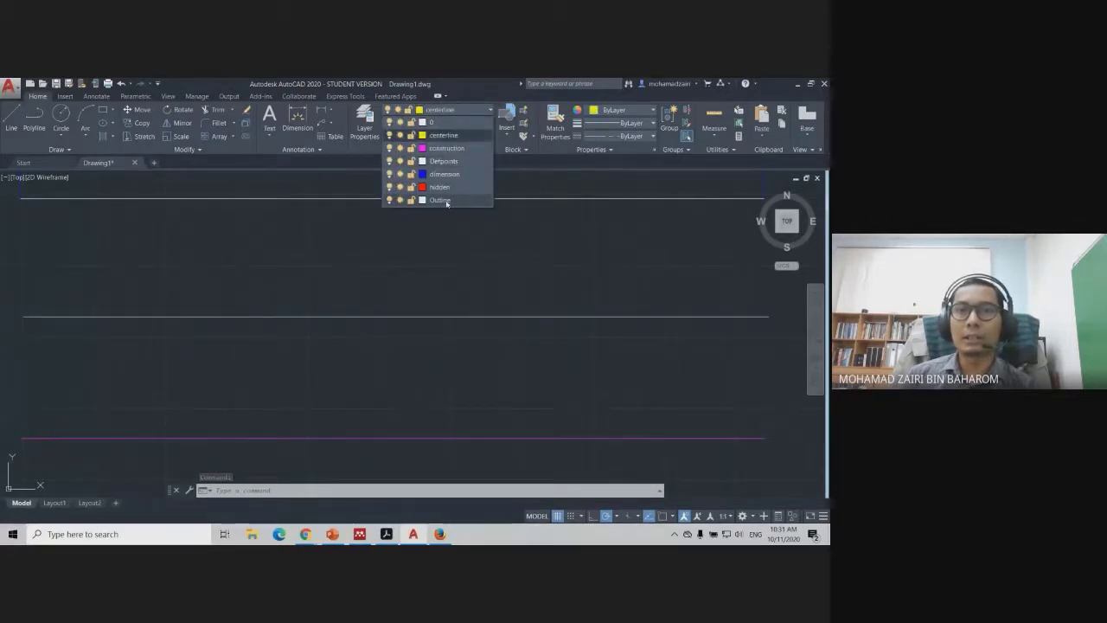
{"action": "left_click", "coordinate": [446, 201]}
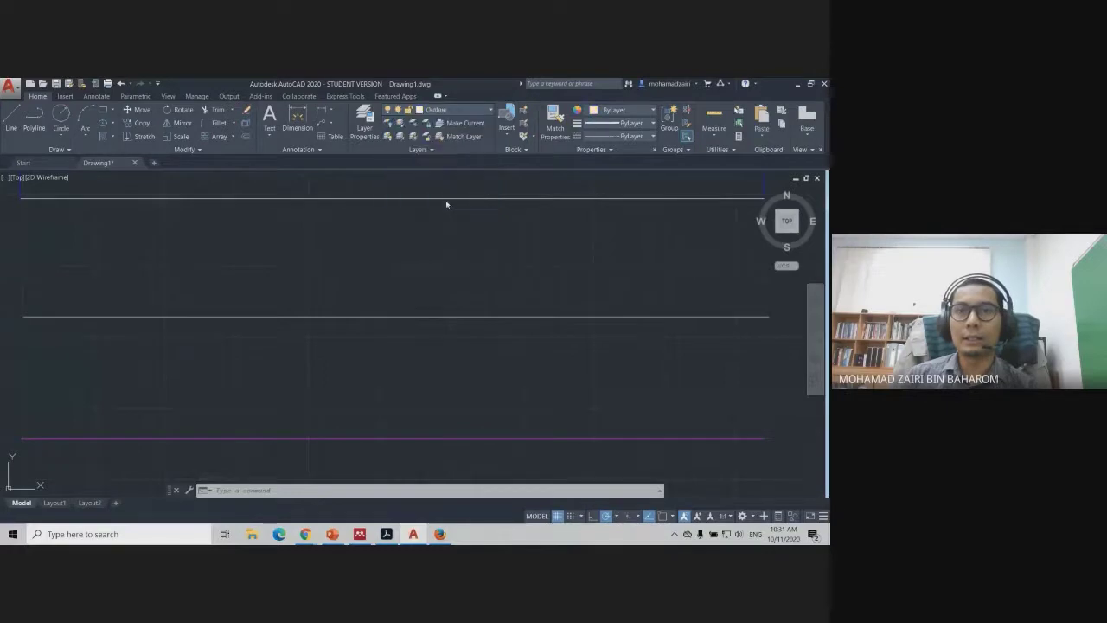
{"action": "left_click", "coordinate": [492, 250]}
{"action": "left_click", "coordinate": [418, 270]}
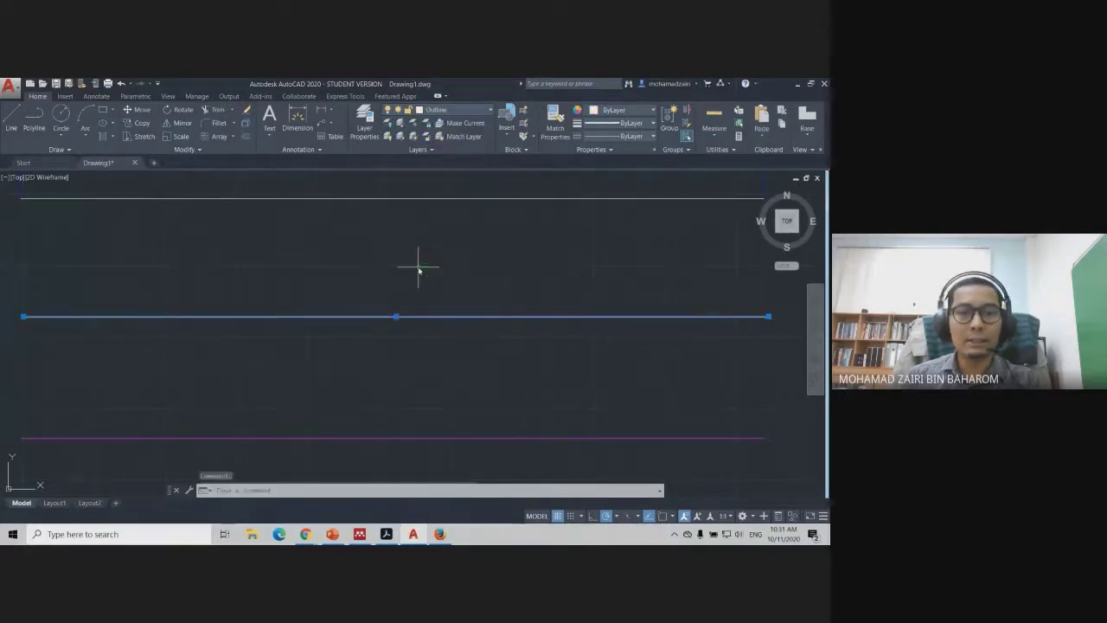
{"action": "key", "text": "Escape"}
{"action": "key", "text": "Escape"}
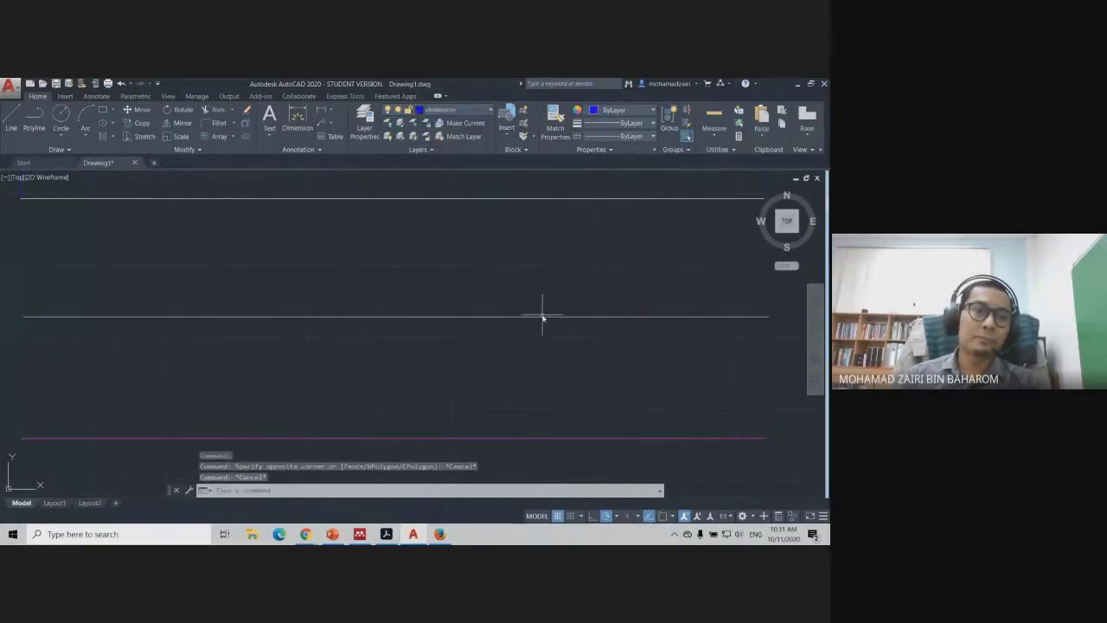
Move the middle line to the hidden layer, then put it back on centerline
{"action": "left_click", "coordinate": [489, 315]}
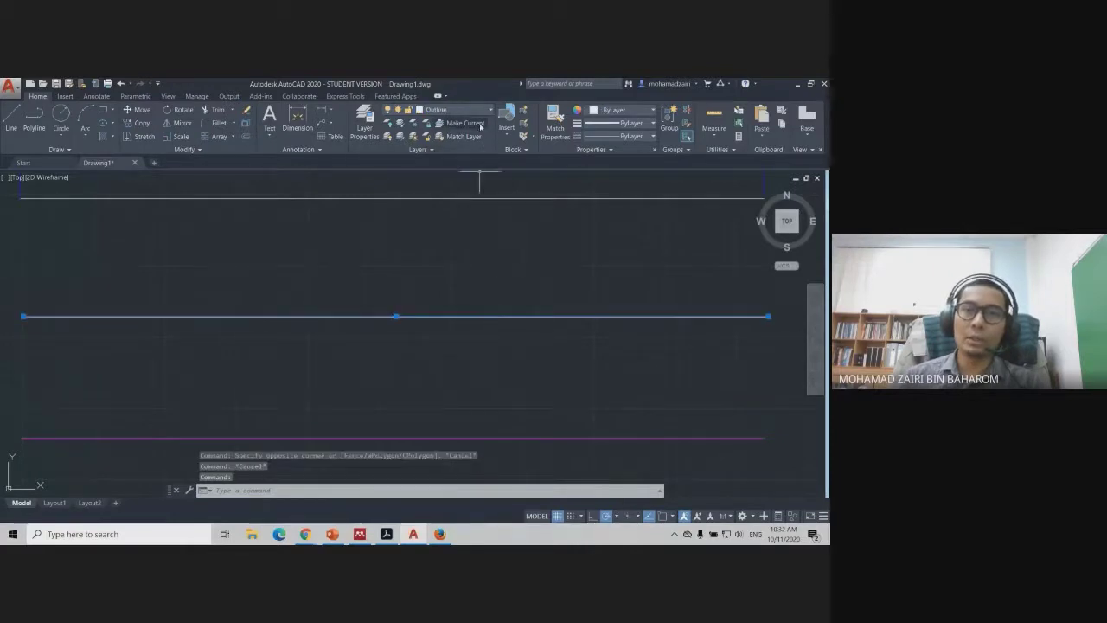
{"action": "left_click", "coordinate": [458, 110]}
{"action": "left_click", "coordinate": [448, 191]}
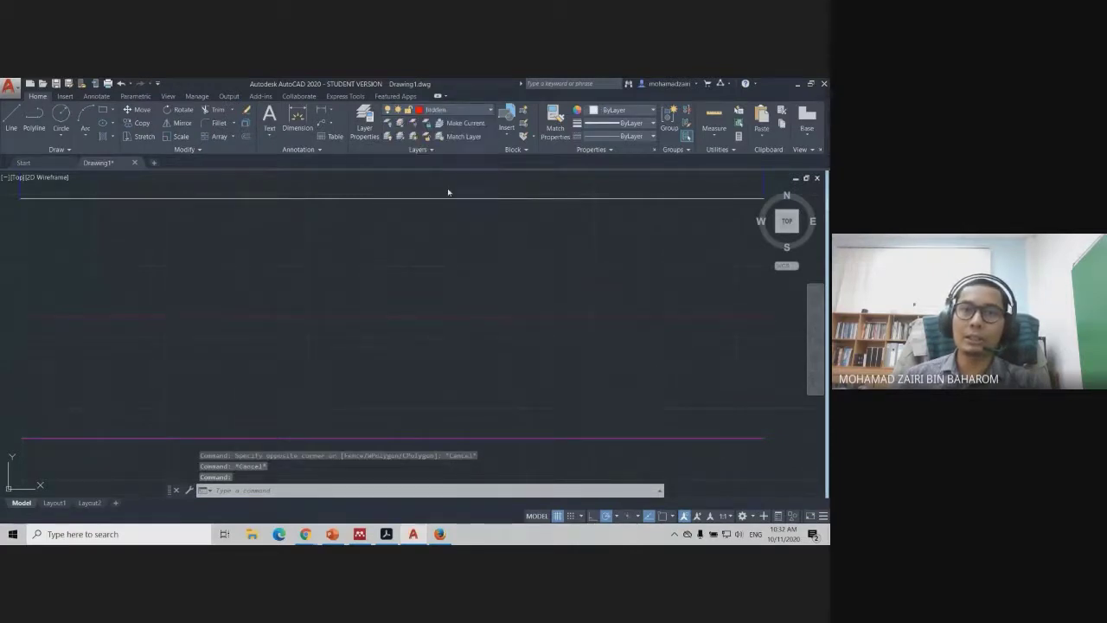
{"action": "left_click", "coordinate": [508, 315]}
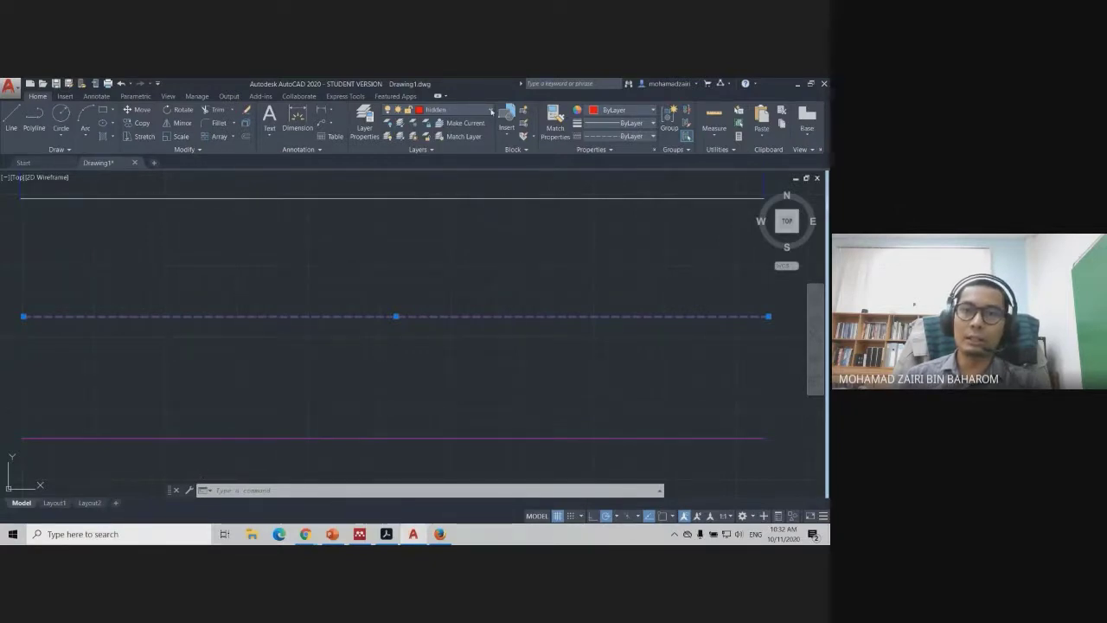
{"action": "left_click", "coordinate": [491, 110]}
{"action": "left_click", "coordinate": [433, 140]}
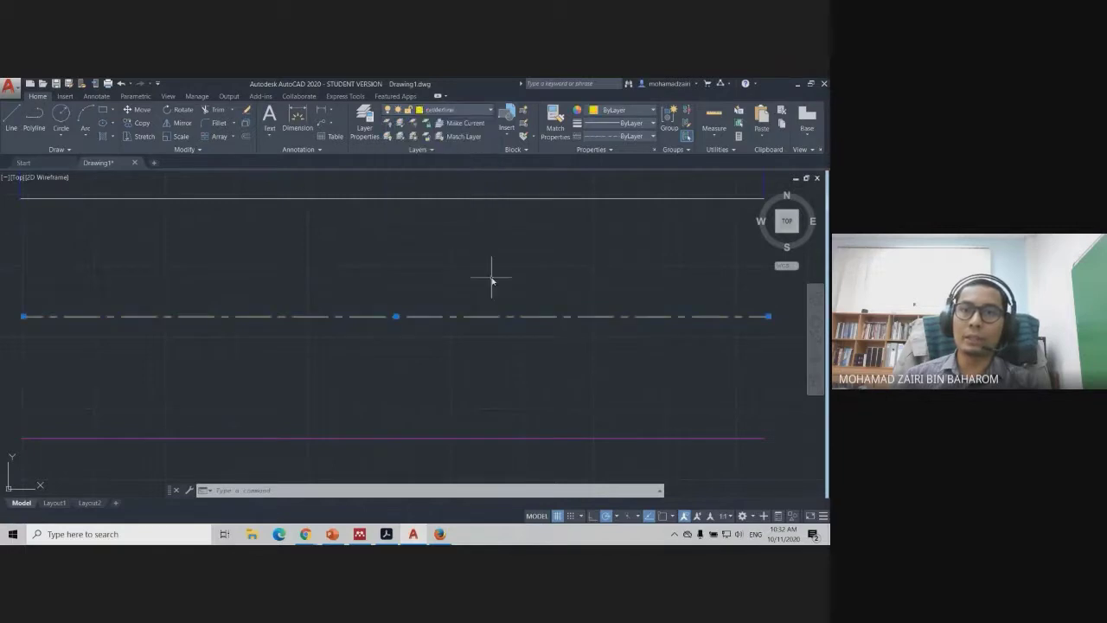
Adjust the view, deselect the line, and begin a window selection on the top line
{"action": "scroll", "coordinate": [493, 279], "scroll_direction": "down", "scroll_amount": 2}
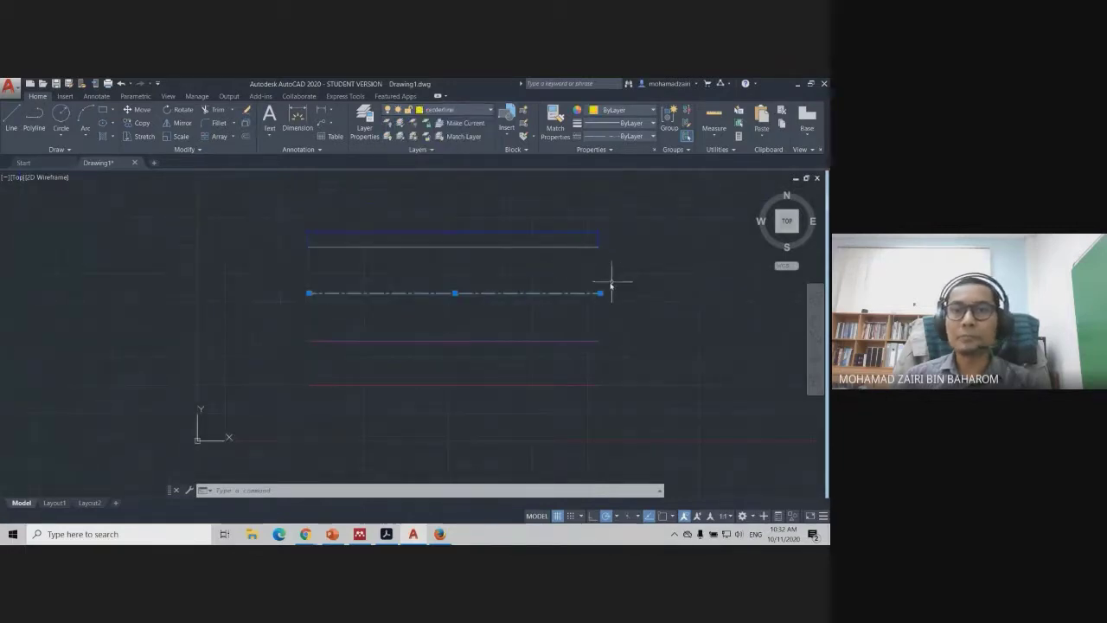
{"action": "scroll", "coordinate": [546, 278], "scroll_direction": "up", "scroll_amount": 2}
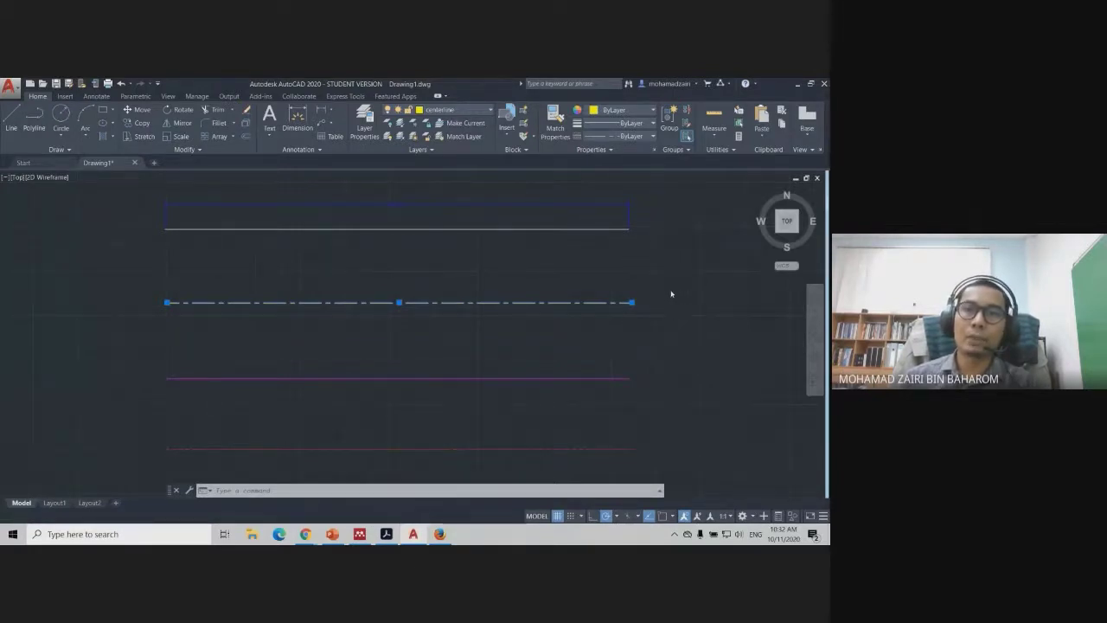
{"action": "scroll", "coordinate": [670, 294], "scroll_direction": "down", "scroll_amount": 1}
{"action": "middle_click_drag", "start_coordinate": [681, 300], "coordinate": [615, 294]}
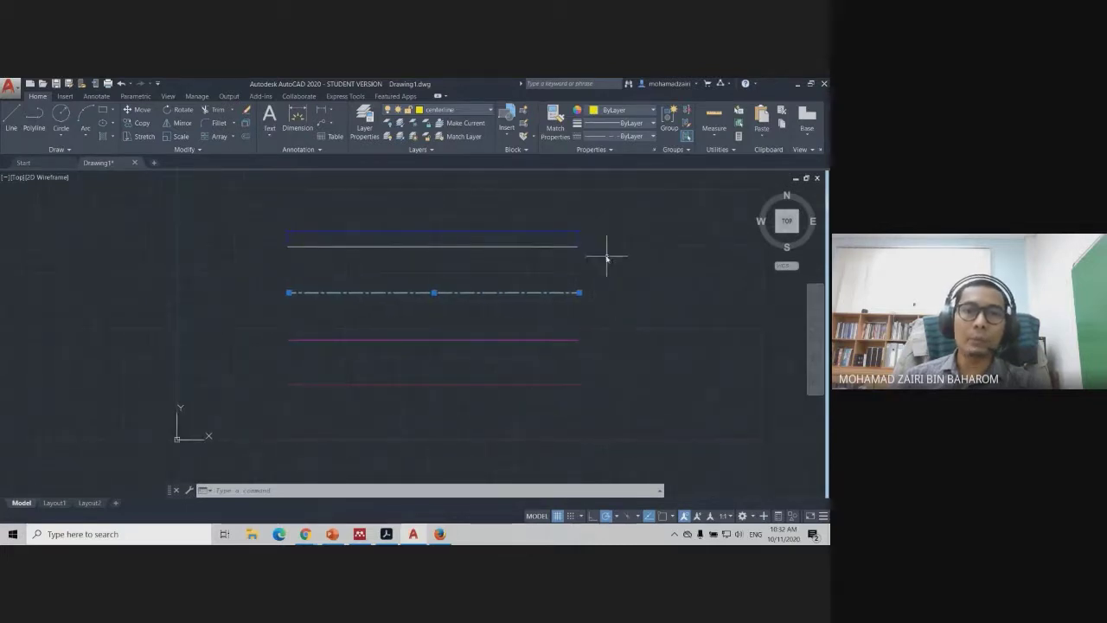
{"action": "key", "text": "Escape"}
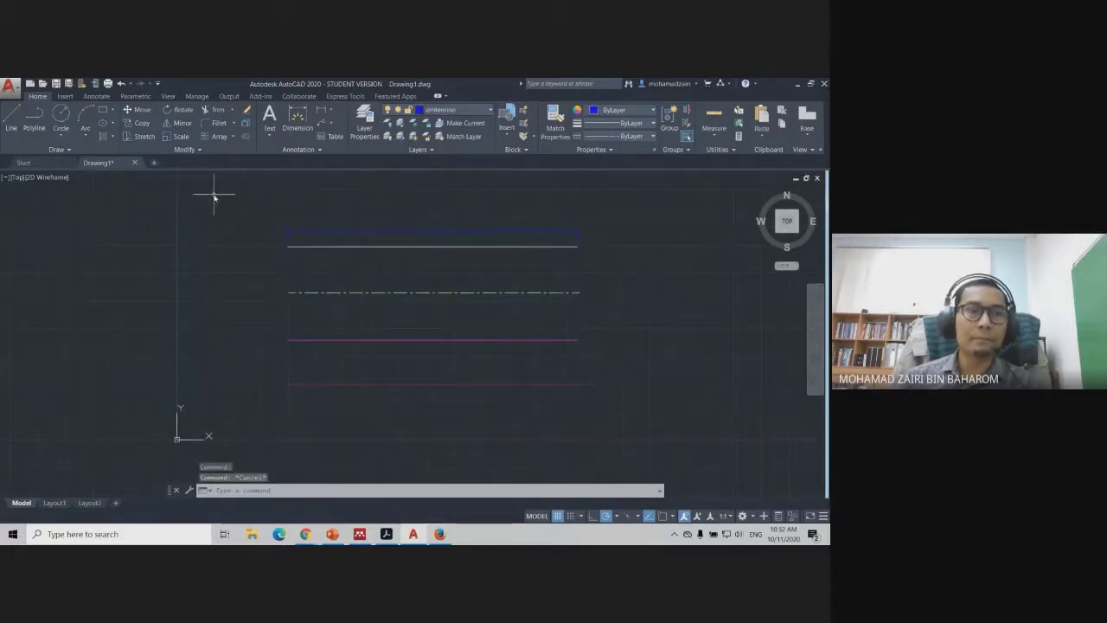
{"action": "left_click", "coordinate": [341, 242]}
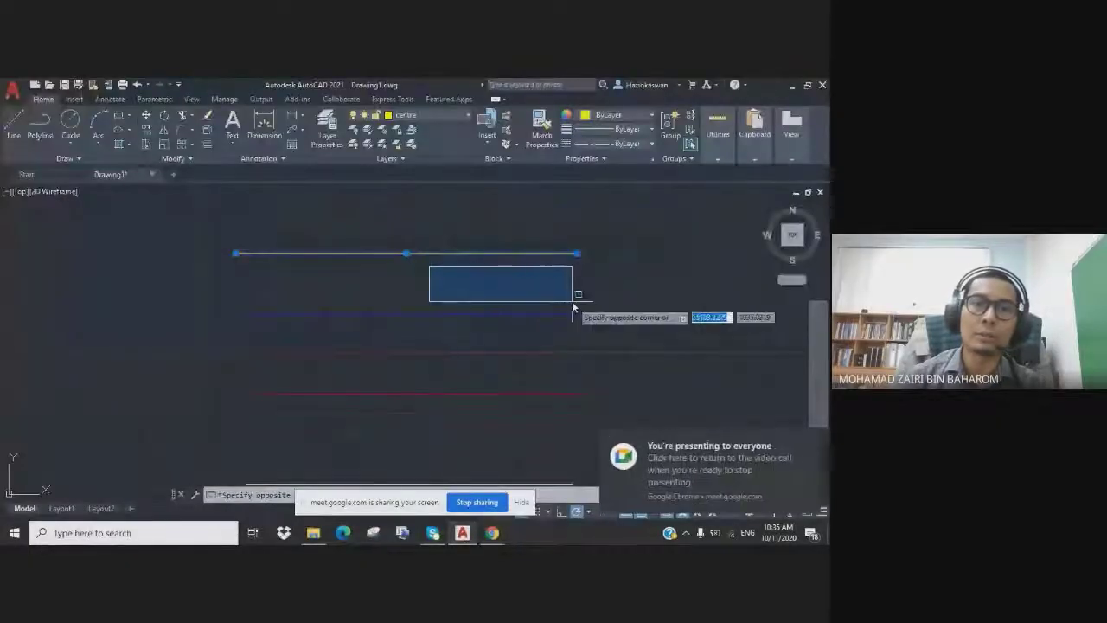
Cancel the pending selection, zoom in, and stop the Meet screen share
{"action": "key", "text": "Escape"}
{"action": "key", "text": "Escape"}
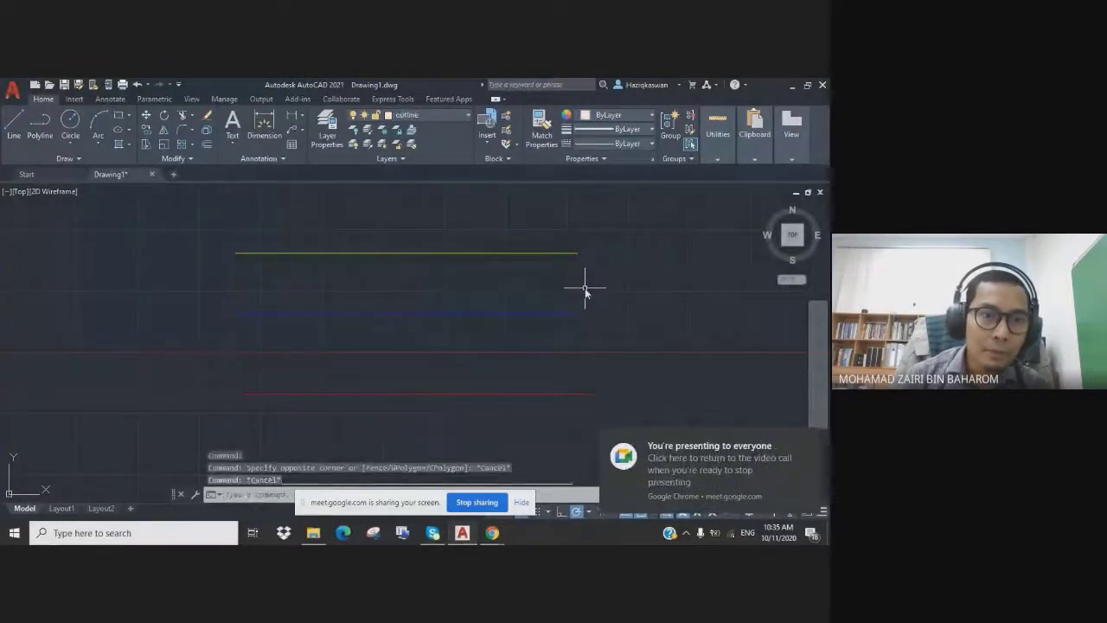
{"action": "scroll", "coordinate": [585, 293], "scroll_direction": "up", "scroll_amount": 2}
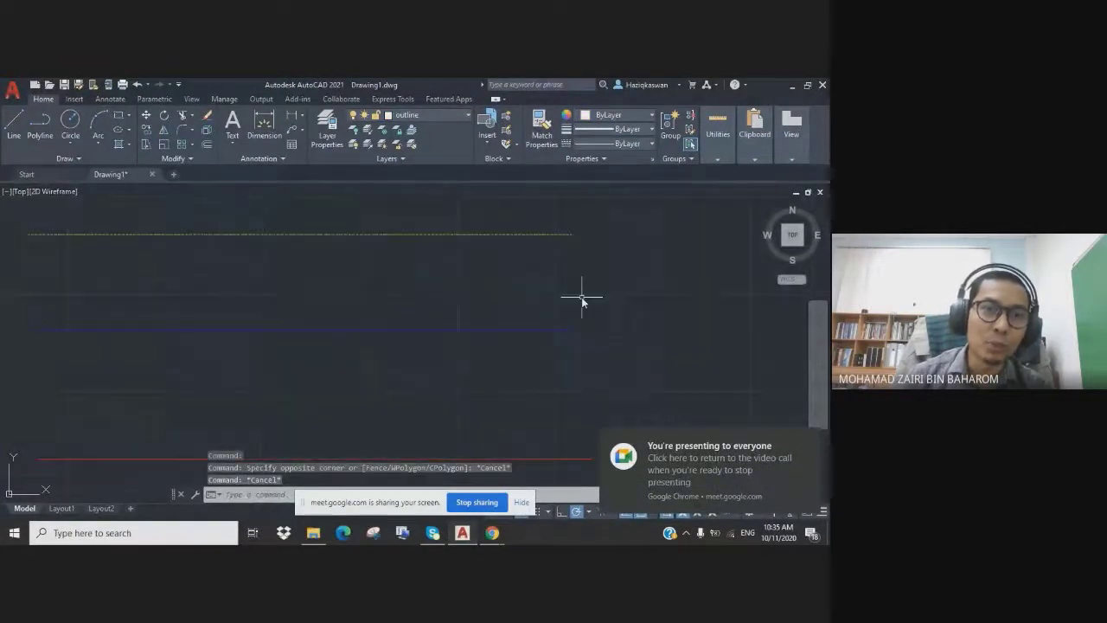
{"action": "scroll", "coordinate": [536, 346], "scroll_direction": "up", "scroll_amount": 3}
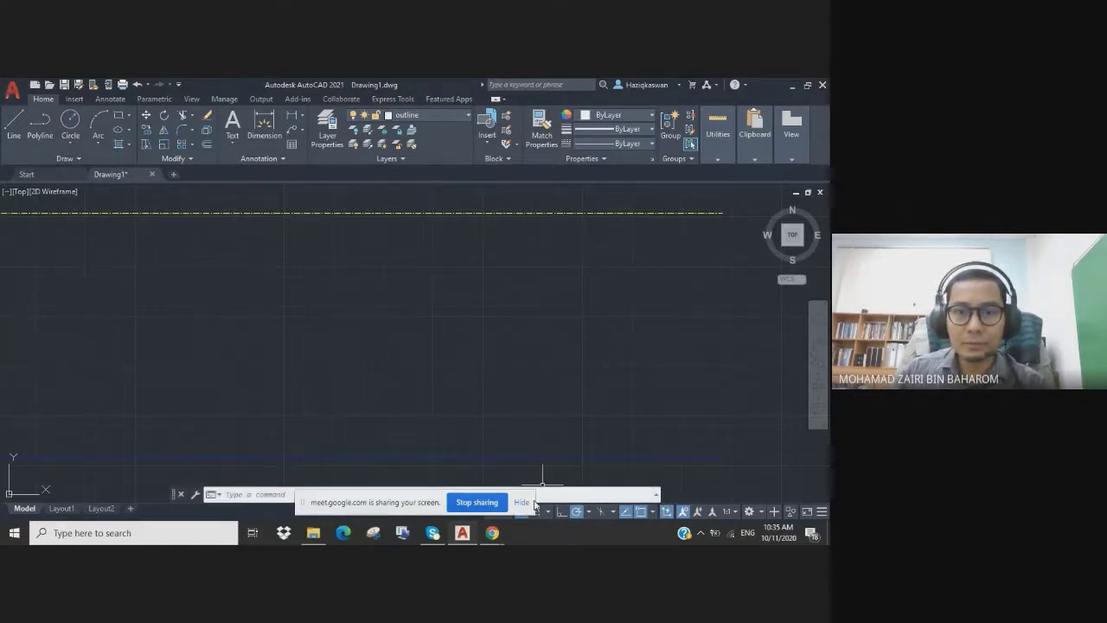
{"action": "left_click", "coordinate": [466, 503]}
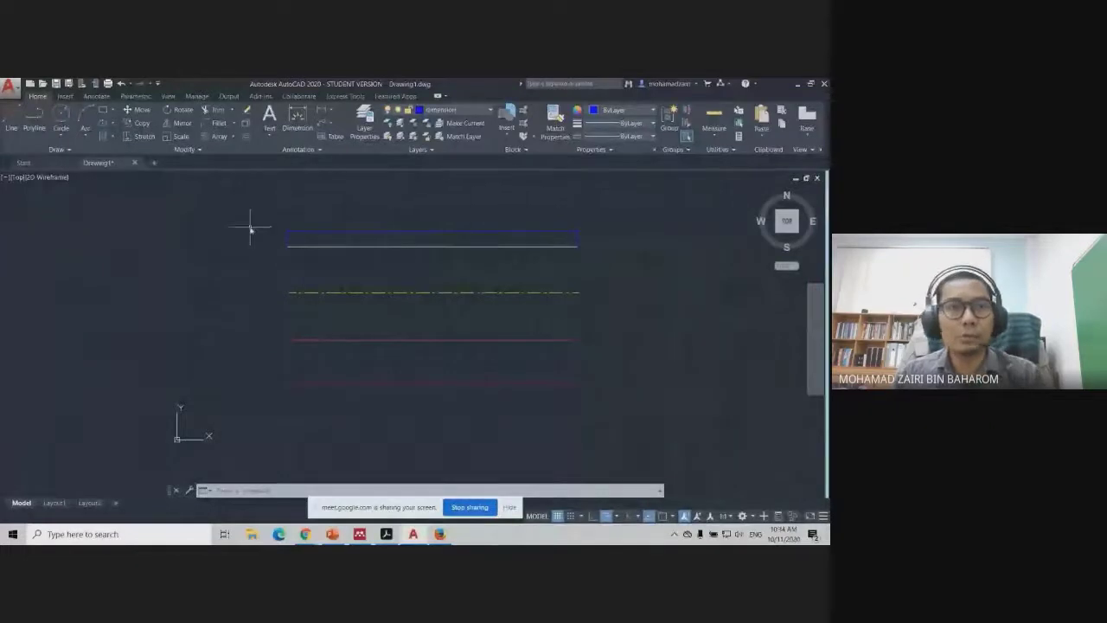
Erase all the coloured sample lines with E and bring up the file-open dialog
{"action": "key", "text": "e"}
{"action": "key", "text": "Return"}
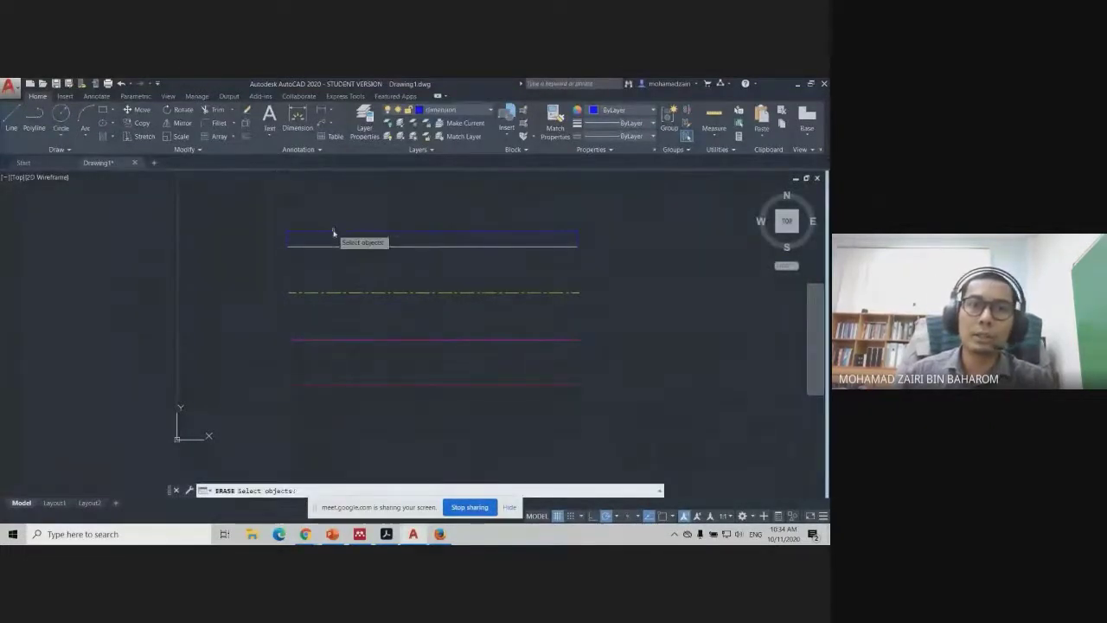
{"action": "left_click", "coordinate": [336, 232]}
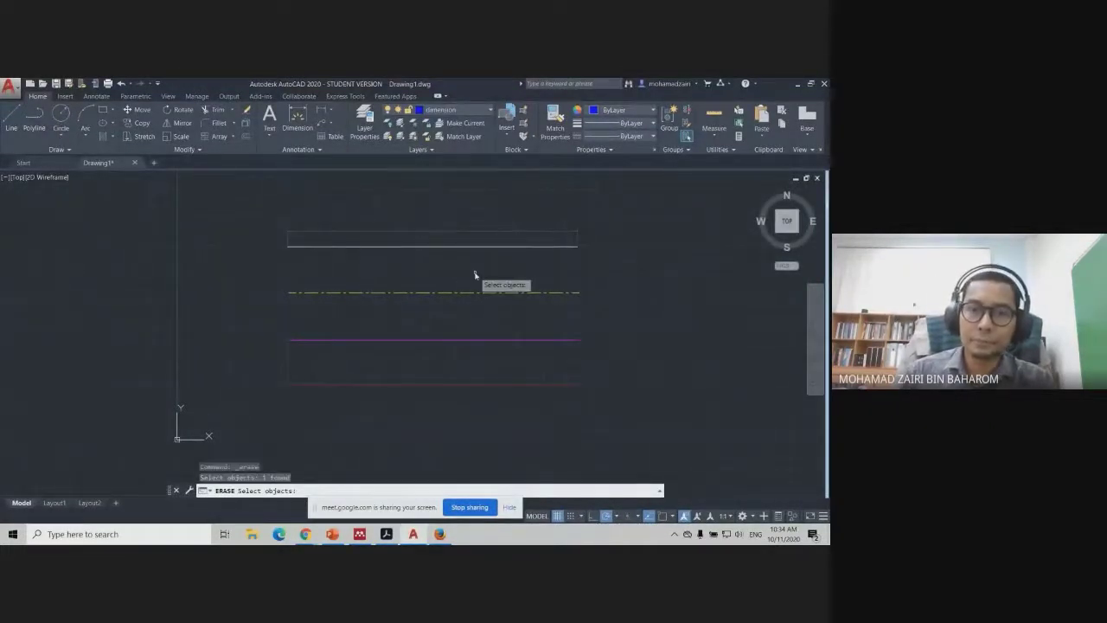
{"action": "left_click", "coordinate": [476, 248]}
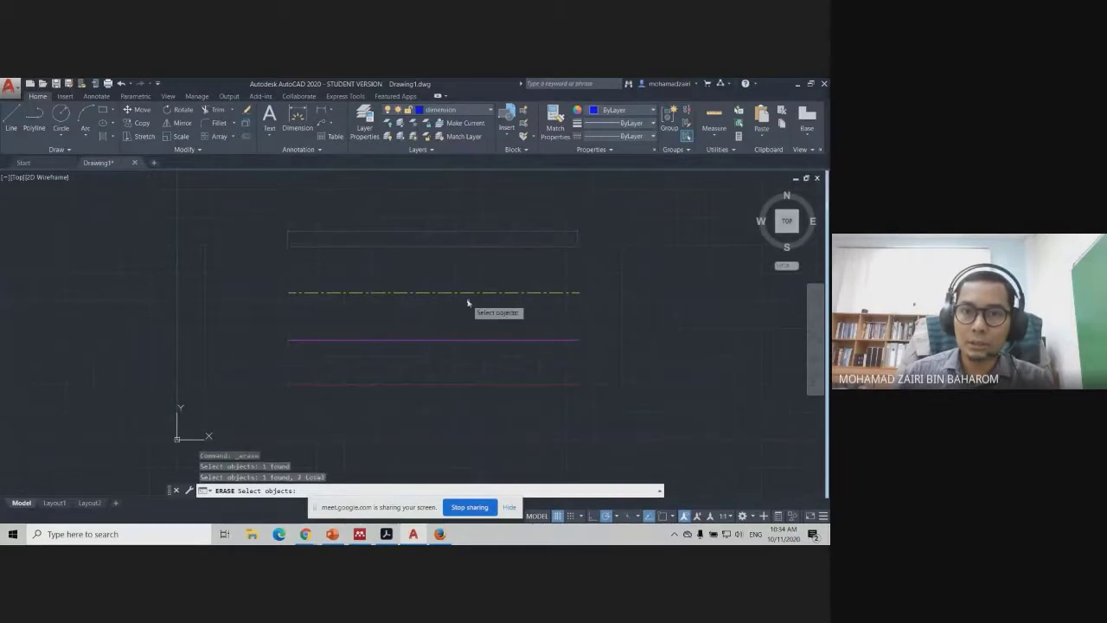
{"action": "left_click", "coordinate": [467, 293]}
{"action": "left_click", "coordinate": [471, 340]}
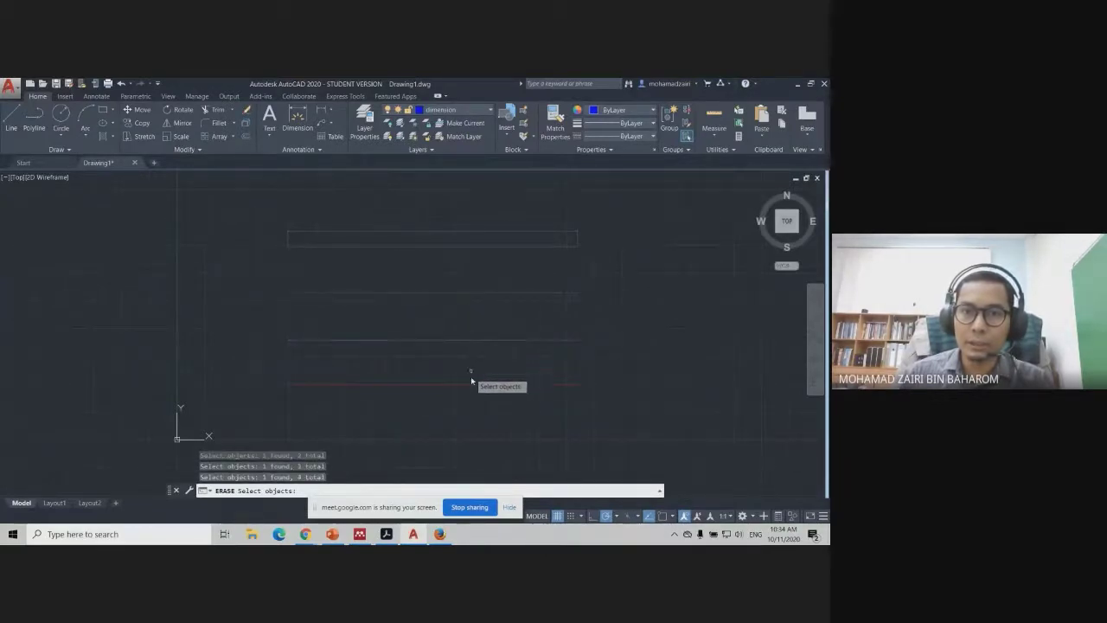
{"action": "left_click", "coordinate": [467, 383]}
{"action": "left_click", "coordinate": [567, 231]}
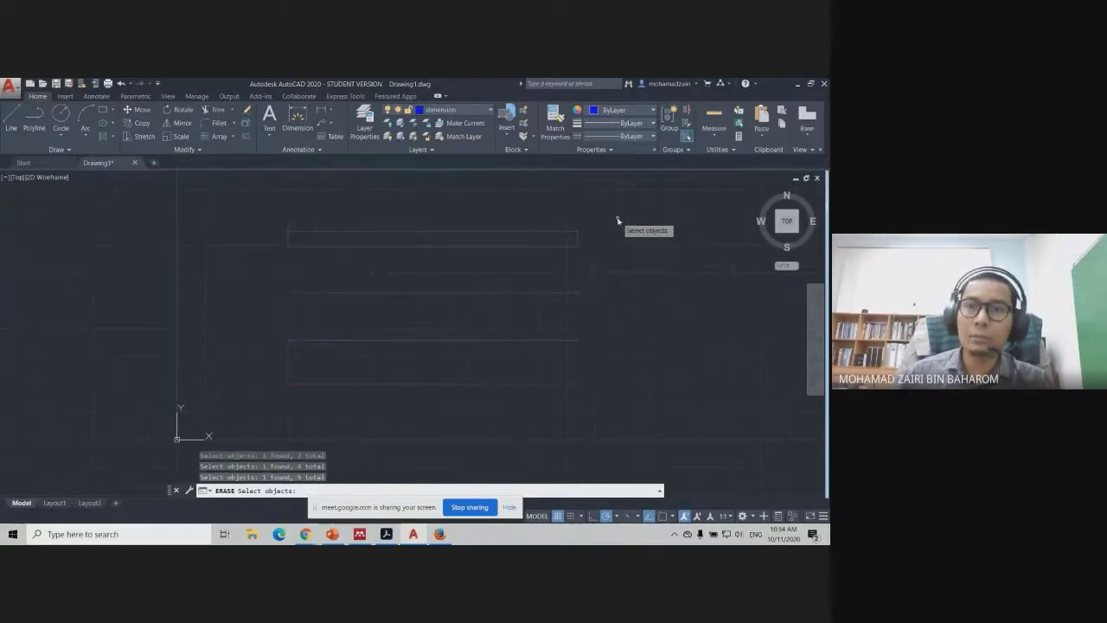
{"action": "key", "text": "Return"}
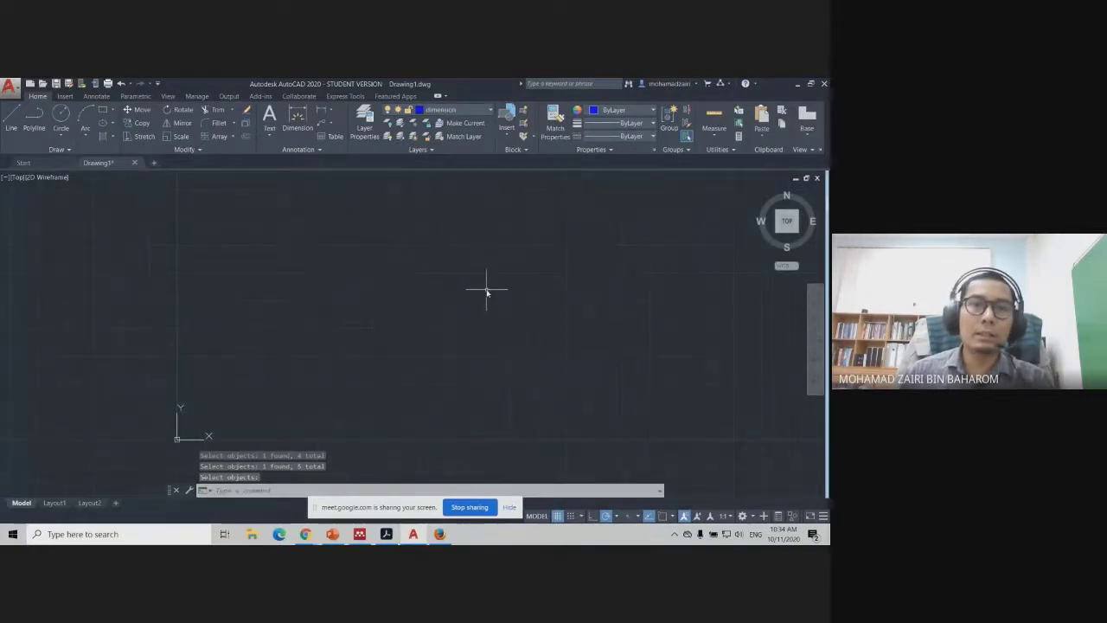
{"action": "scroll", "coordinate": [486, 292], "scroll_direction": "up", "scroll_amount": 1}
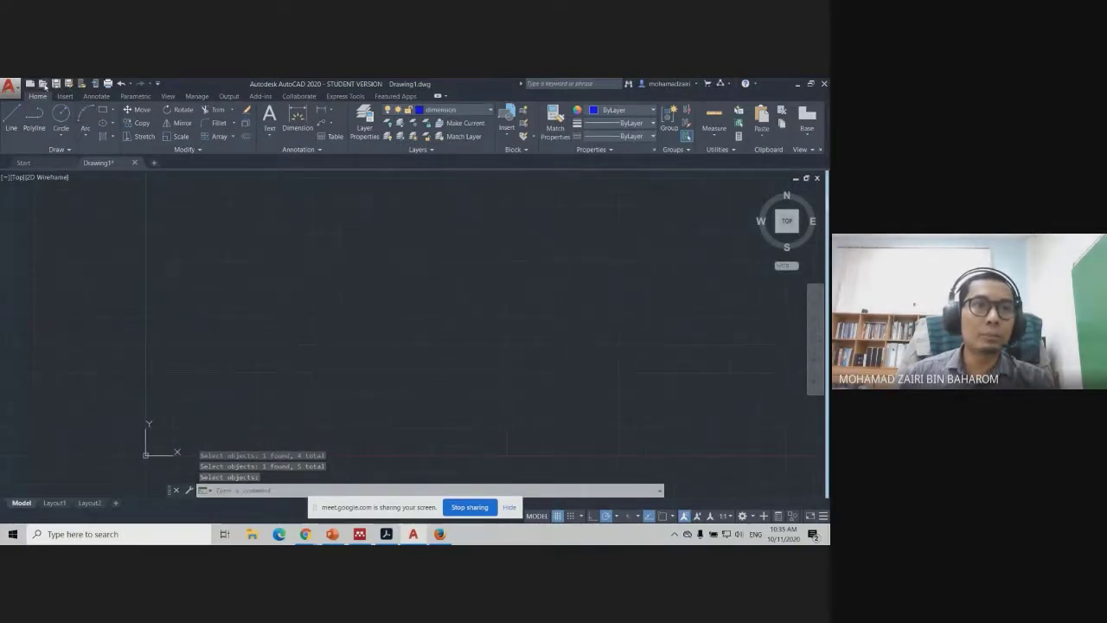
{"action": "left_click", "coordinate": [41, 83]}
Load Test 1_MZB.dwg from the Select File dialog and drop down the Layer list
{"action": "left_click", "coordinate": [372, 227]}
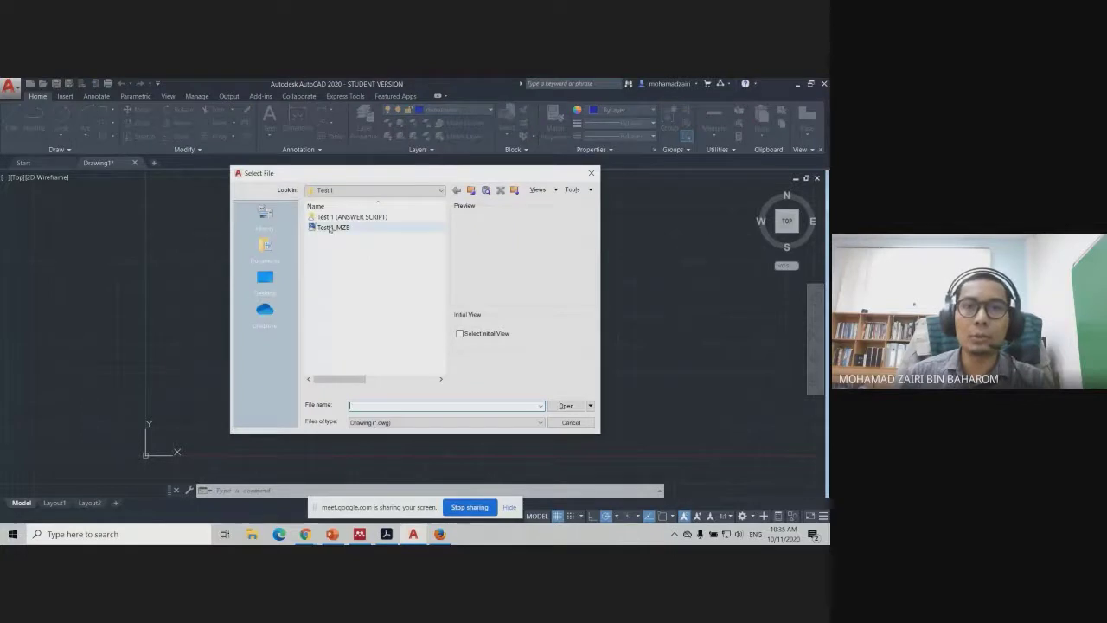
{"action": "left_click", "coordinate": [564, 405]}
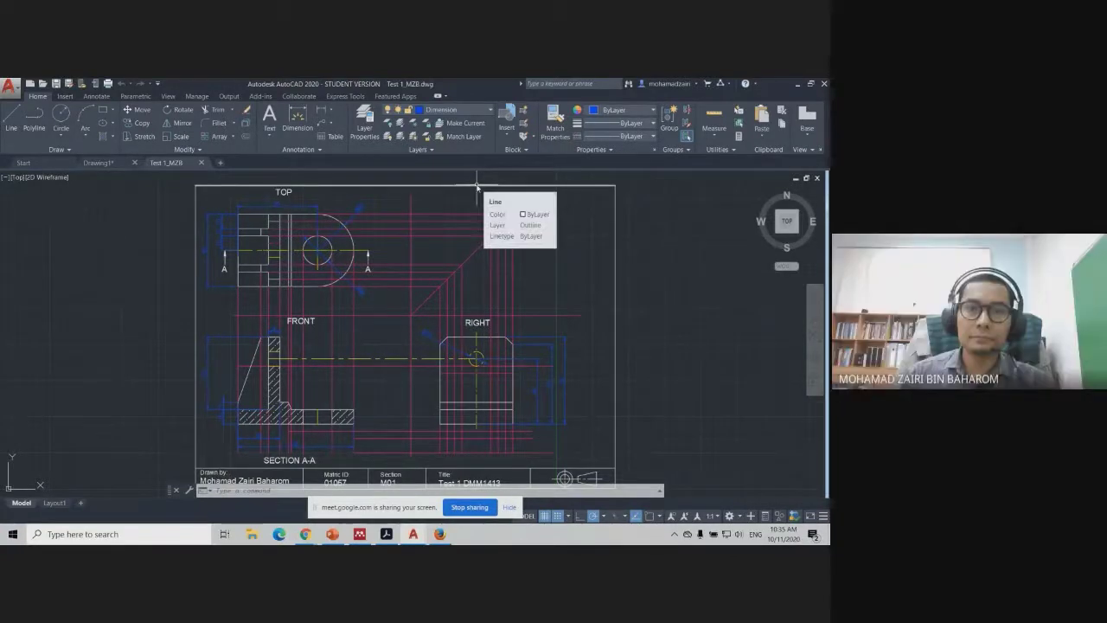
{"action": "left_click", "coordinate": [463, 109]}
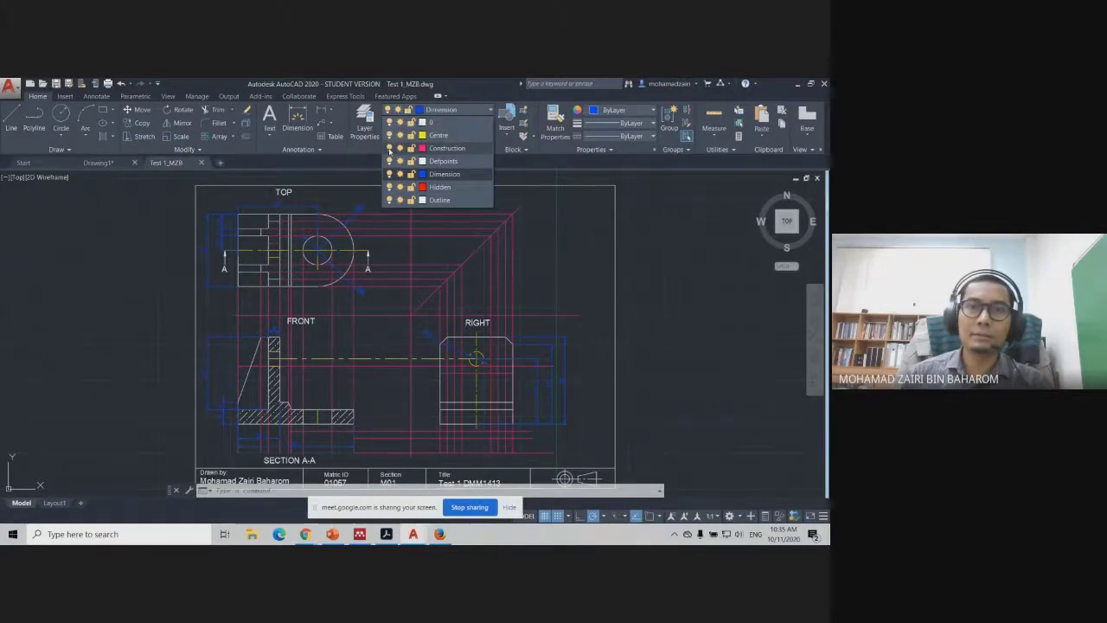
Switch off the Dimension, Construction and Hidden layers from the Layer dropdown
{"action": "left_click", "coordinate": [389, 173]}
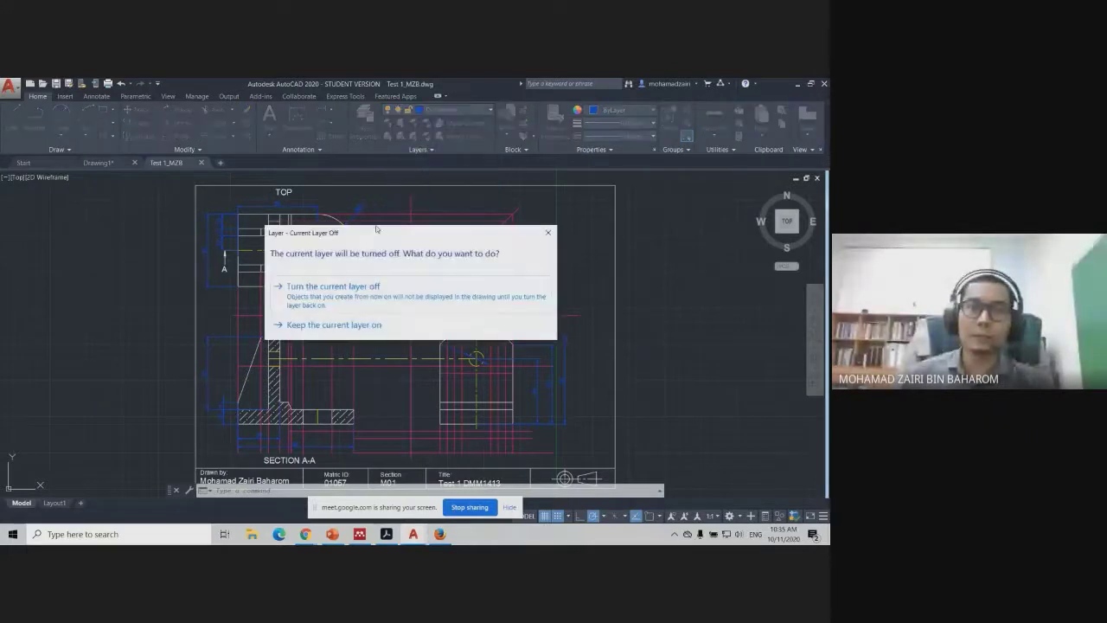
{"action": "left_click", "coordinate": [378, 293]}
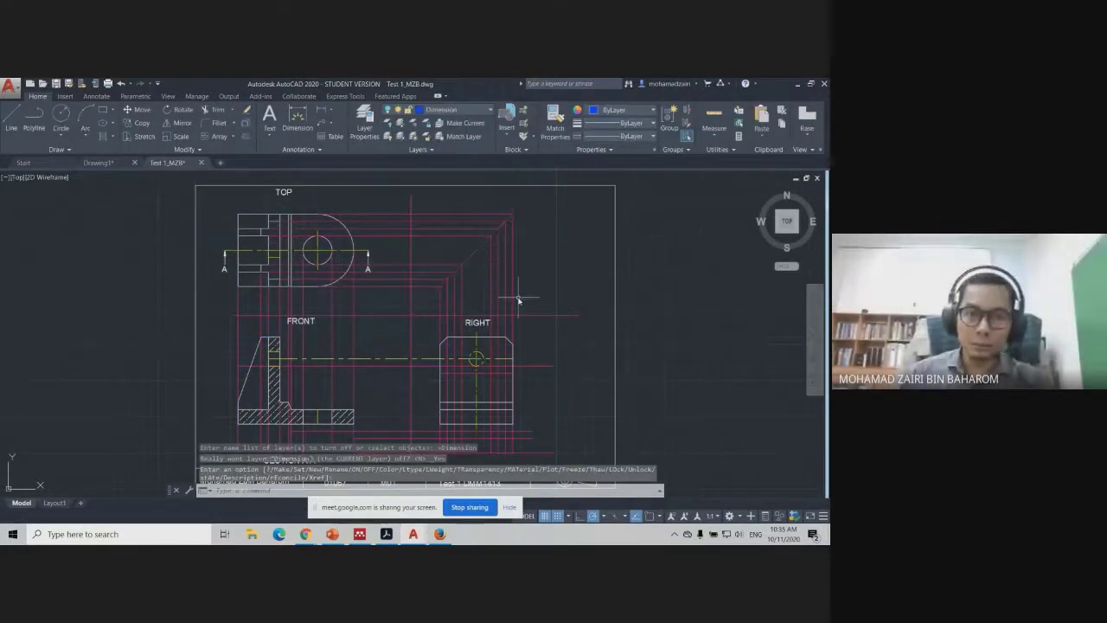
{"action": "left_click", "coordinate": [438, 111]}
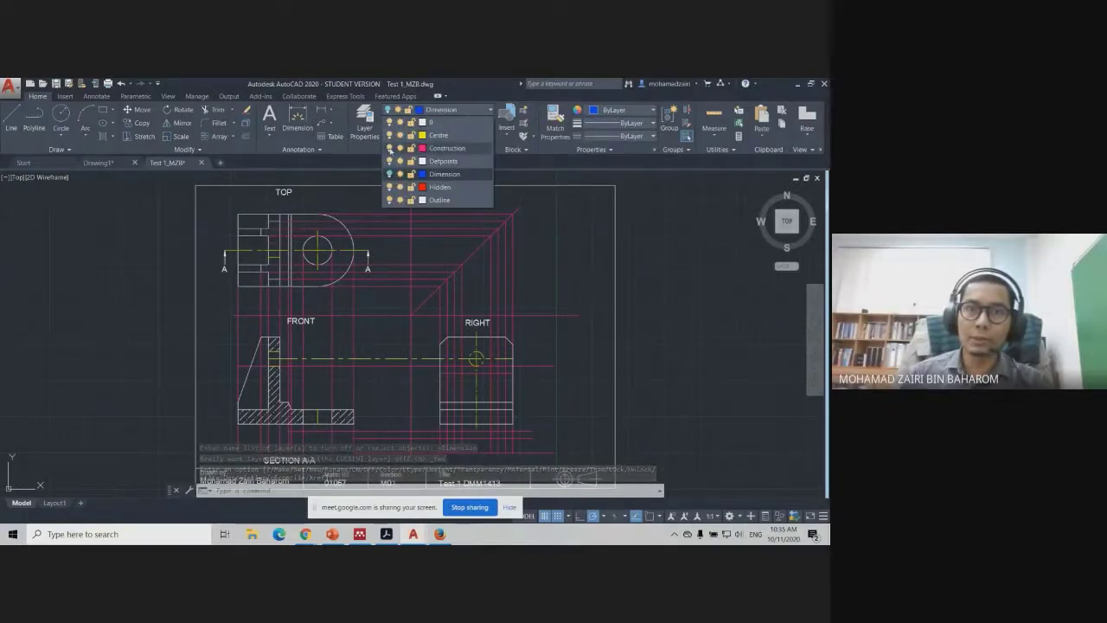
{"action": "left_click", "coordinate": [388, 148]}
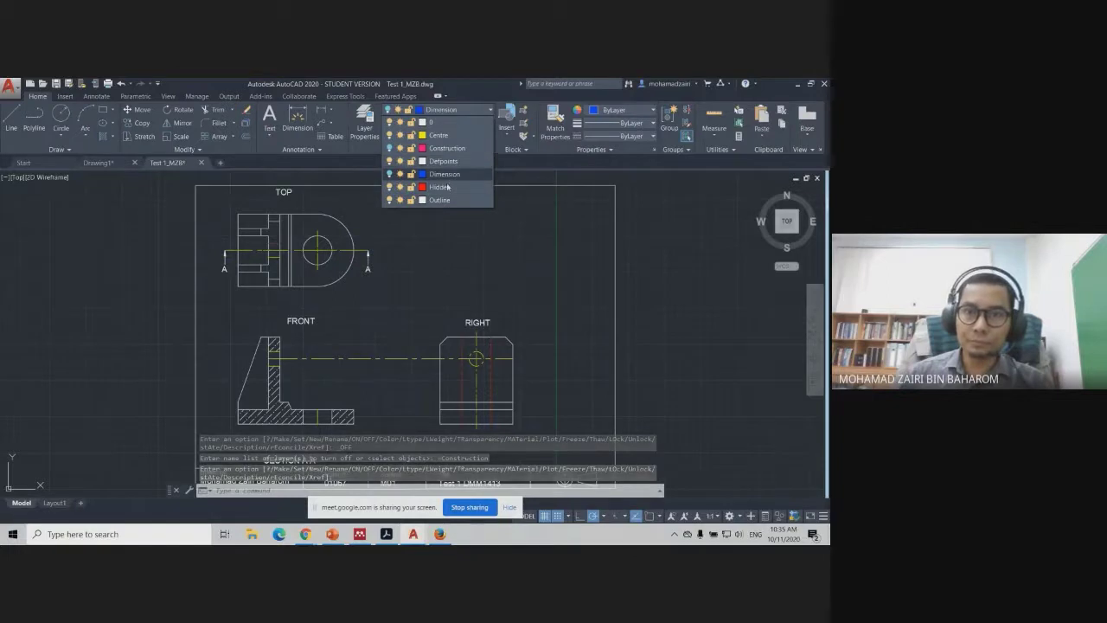
{"action": "left_click", "coordinate": [389, 187]}
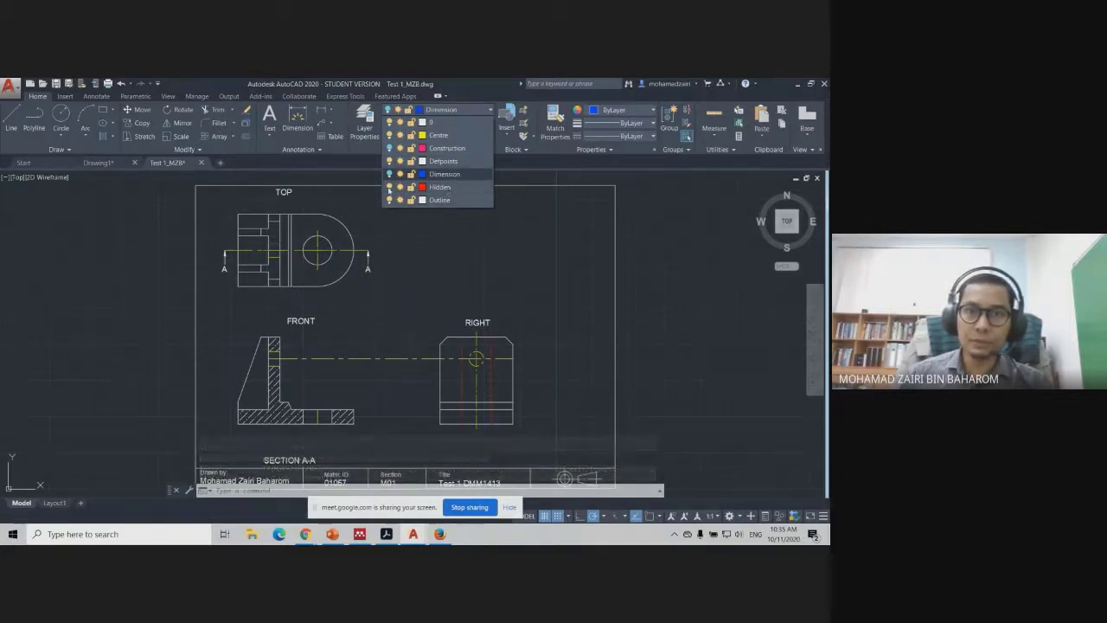
{"action": "left_click", "coordinate": [701, 278]}
{"action": "scroll", "coordinate": [459, 342], "scroll_direction": "down", "scroll_amount": 2}
Zoom and pan to bring the FRONT and RIGHT views into view
{"action": "scroll", "coordinate": [461, 340], "scroll_direction": "up", "scroll_amount": 2}
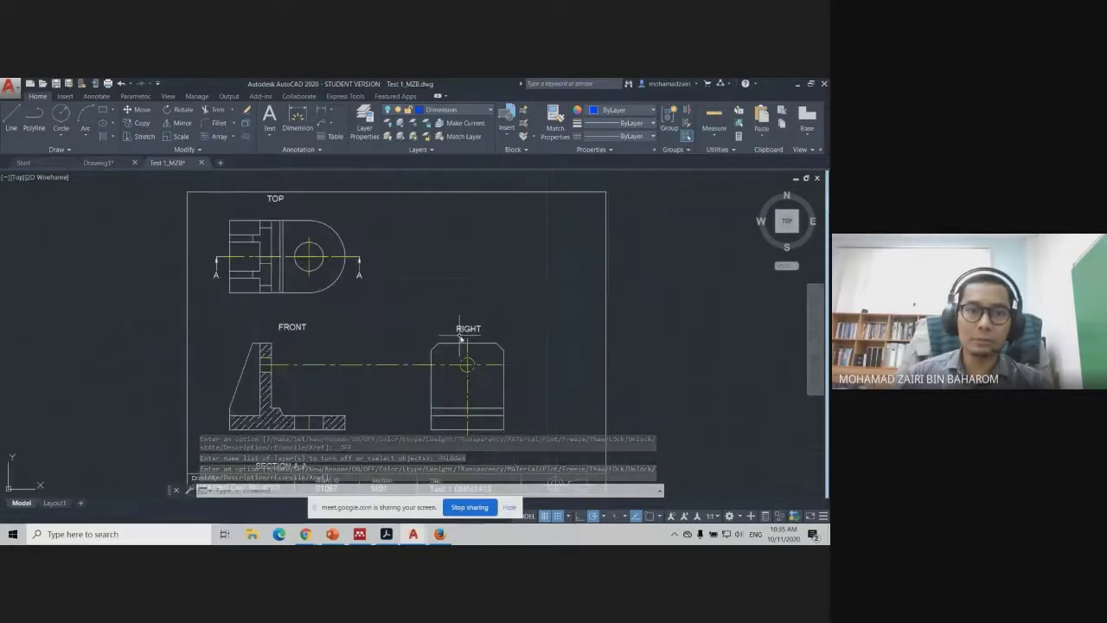
{"action": "scroll", "coordinate": [415, 307], "scroll_direction": "up", "scroll_amount": 1}
{"action": "scroll", "coordinate": [398, 298], "scroll_direction": "up", "scroll_amount": 3}
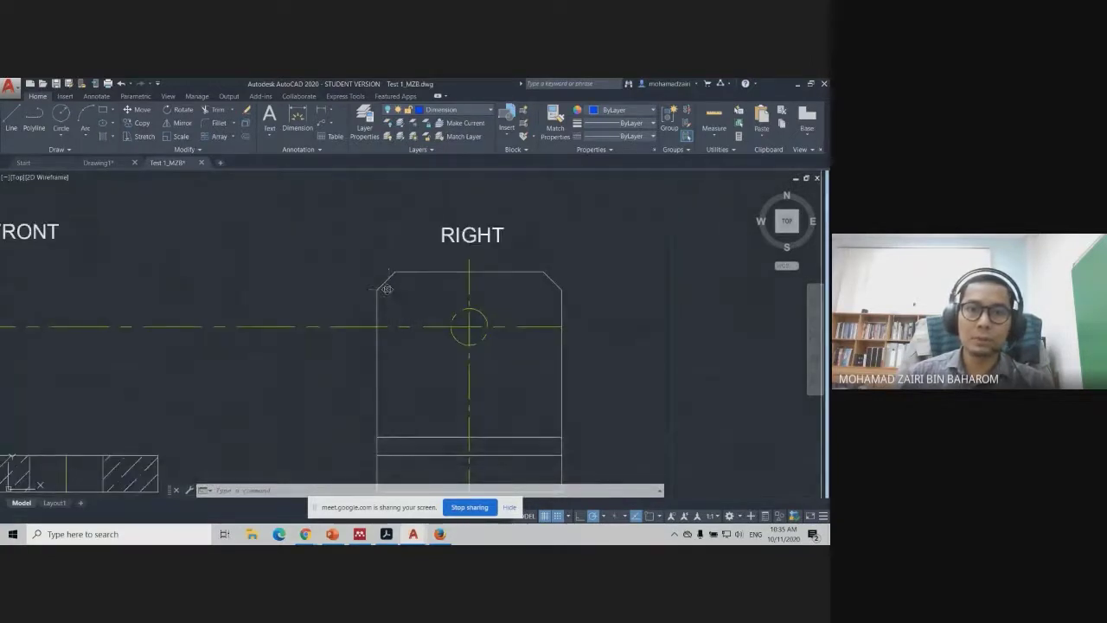
{"action": "middle_click_drag", "start_coordinate": [387, 288], "coordinate": [548, 309]}
{"action": "scroll", "coordinate": [548, 311], "scroll_direction": "down", "scroll_amount": 3}
{"action": "scroll", "coordinate": [605, 320], "scroll_direction": "up", "scroll_amount": 1}
{"action": "left_click", "coordinate": [576, 312]}
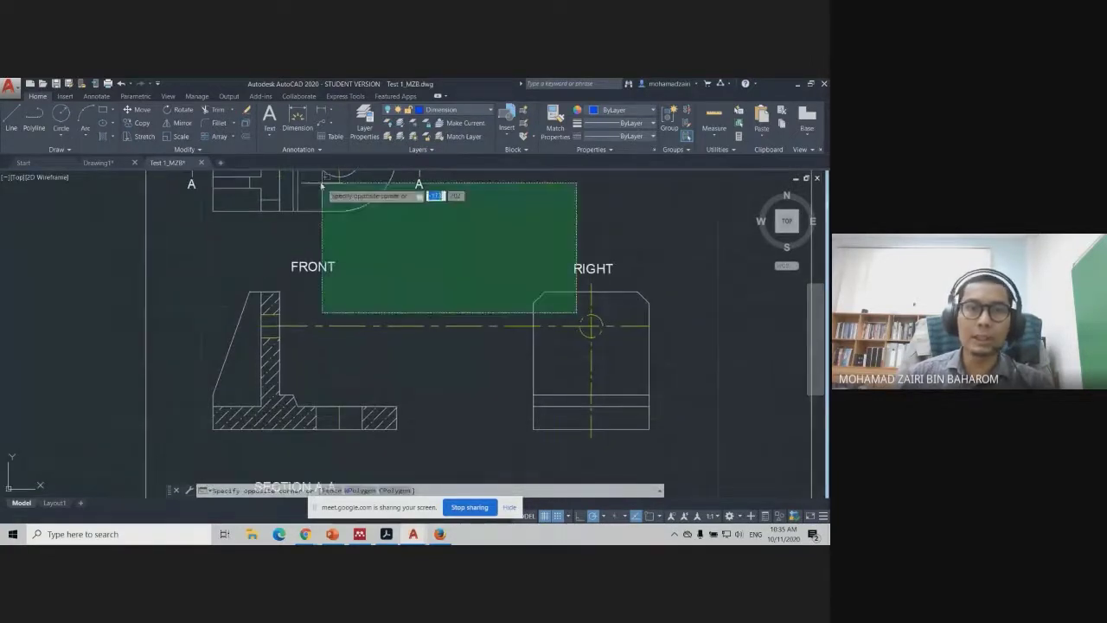
{"action": "left_click", "coordinate": [494, 243]}
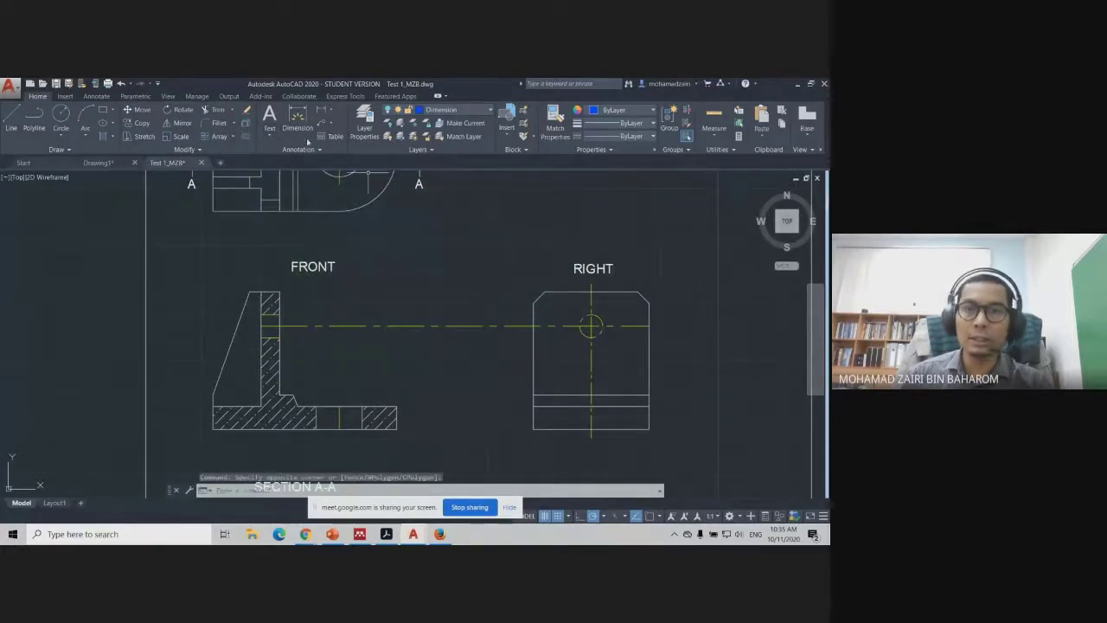
Erase the RIGHT view's edges, chamfer, horizontal lines, centre line and hole circle
{"action": "left_click", "coordinate": [246, 112]}
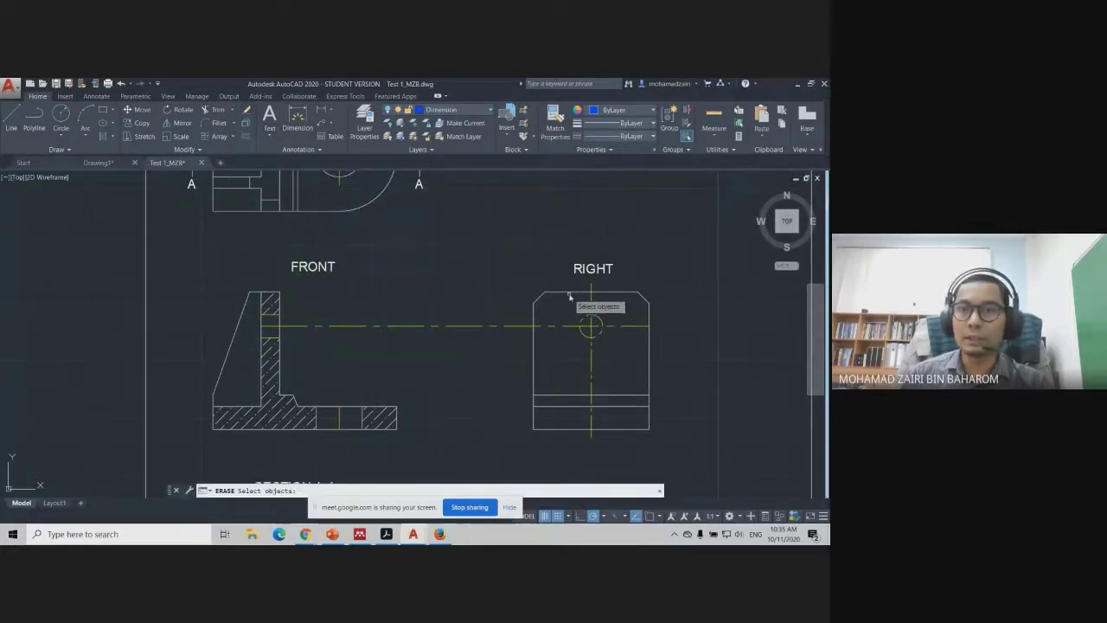
{"action": "left_click", "coordinate": [571, 293]}
{"action": "left_click", "coordinate": [646, 299]}
{"action": "left_click", "coordinate": [649, 308]}
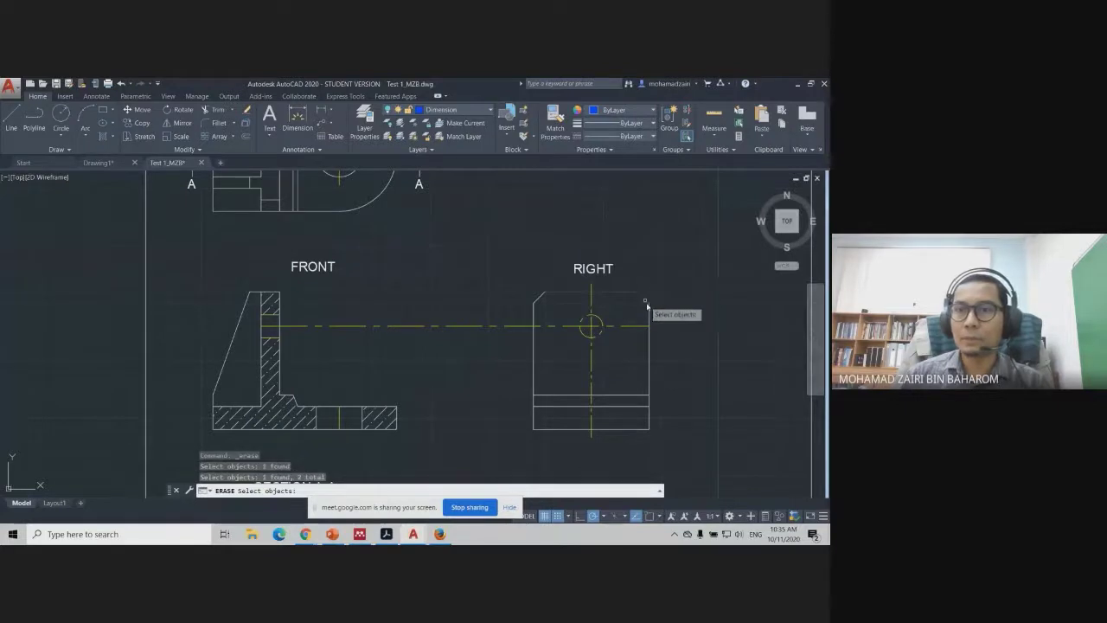
{"action": "left_click", "coordinate": [628, 430]}
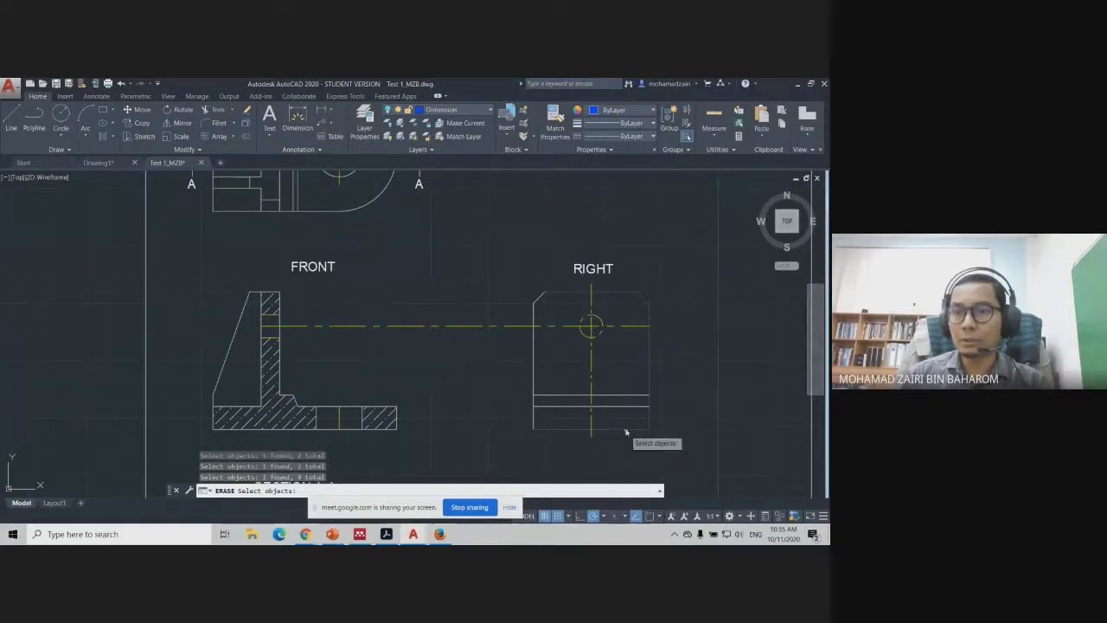
{"action": "left_click", "coordinate": [618, 405]}
{"action": "left_click", "coordinate": [615, 396]}
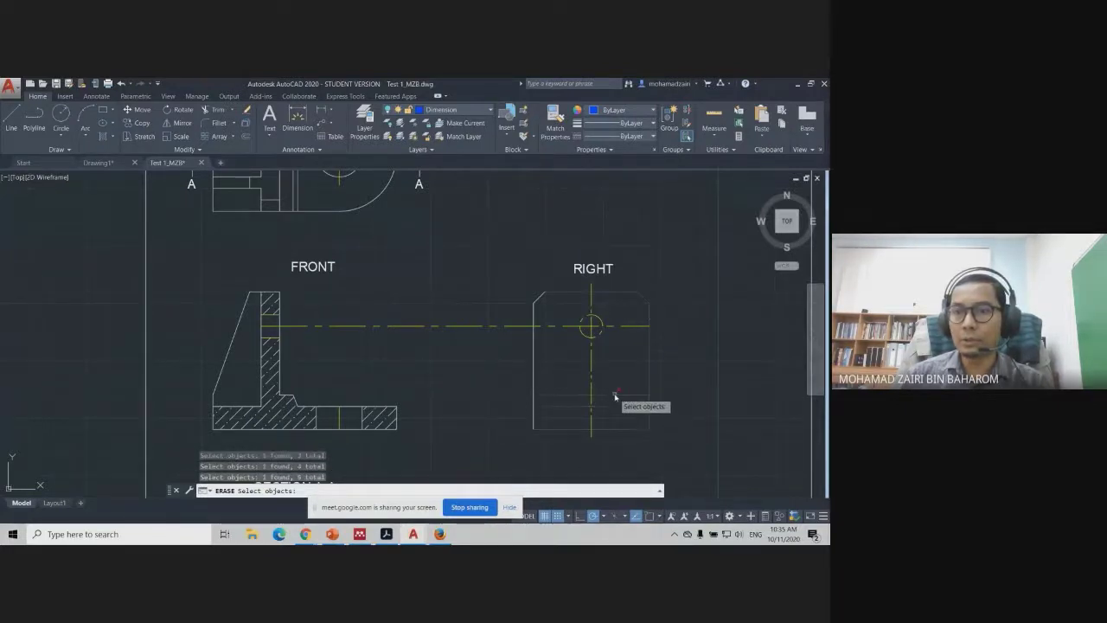
{"action": "left_click", "coordinate": [535, 376]}
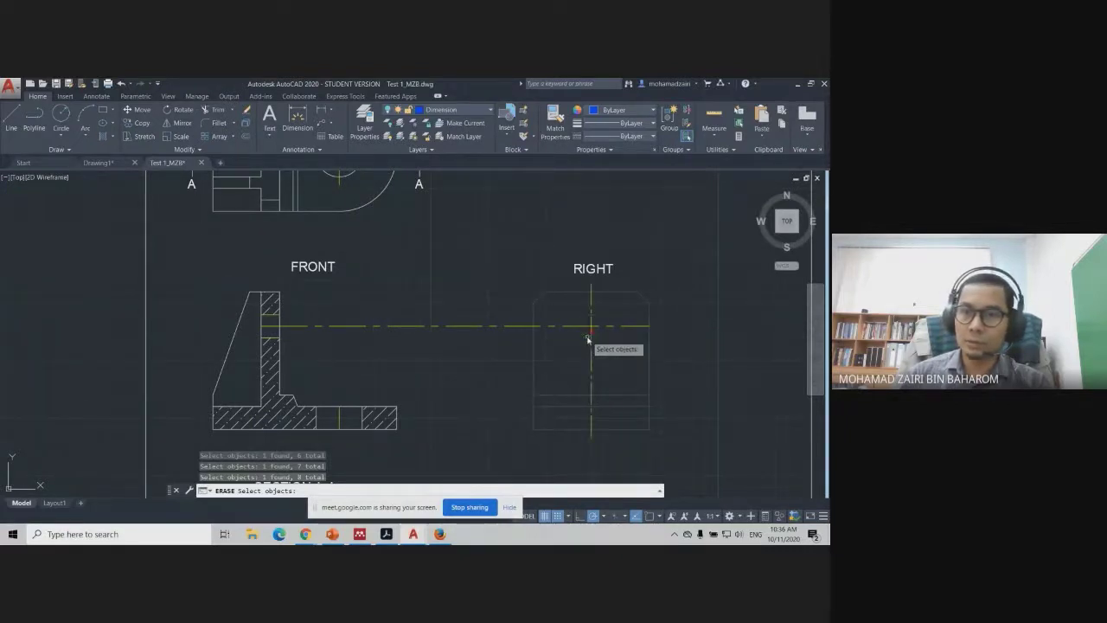
{"action": "left_click", "coordinate": [619, 327]}
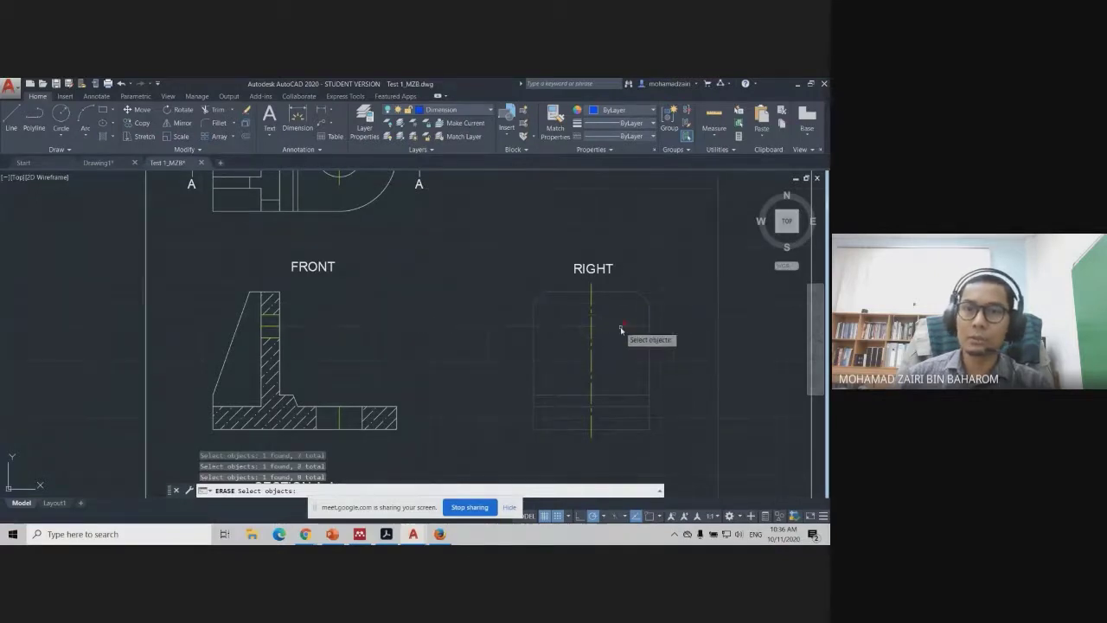
{"action": "left_click", "coordinate": [610, 320]}
{"action": "key", "text": "Return"}
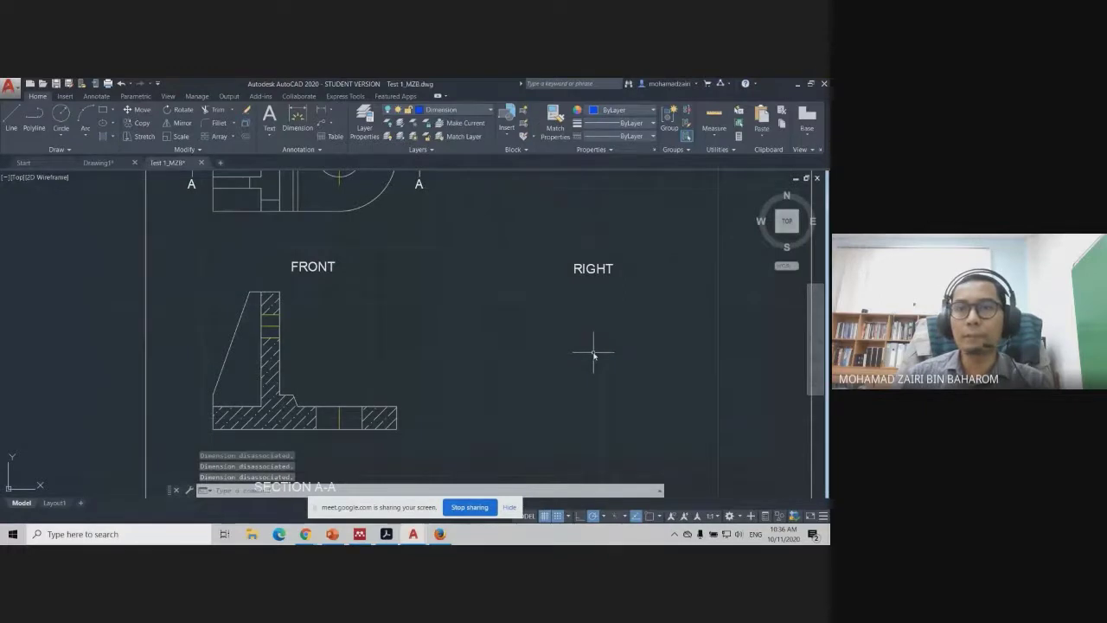
Zoom out, recentre the sheet and hide the screen-sharing notice
{"action": "scroll", "coordinate": [588, 341], "scroll_direction": "down", "scroll_amount": 1}
{"action": "scroll", "coordinate": [508, 303], "scroll_direction": "down", "scroll_amount": 2}
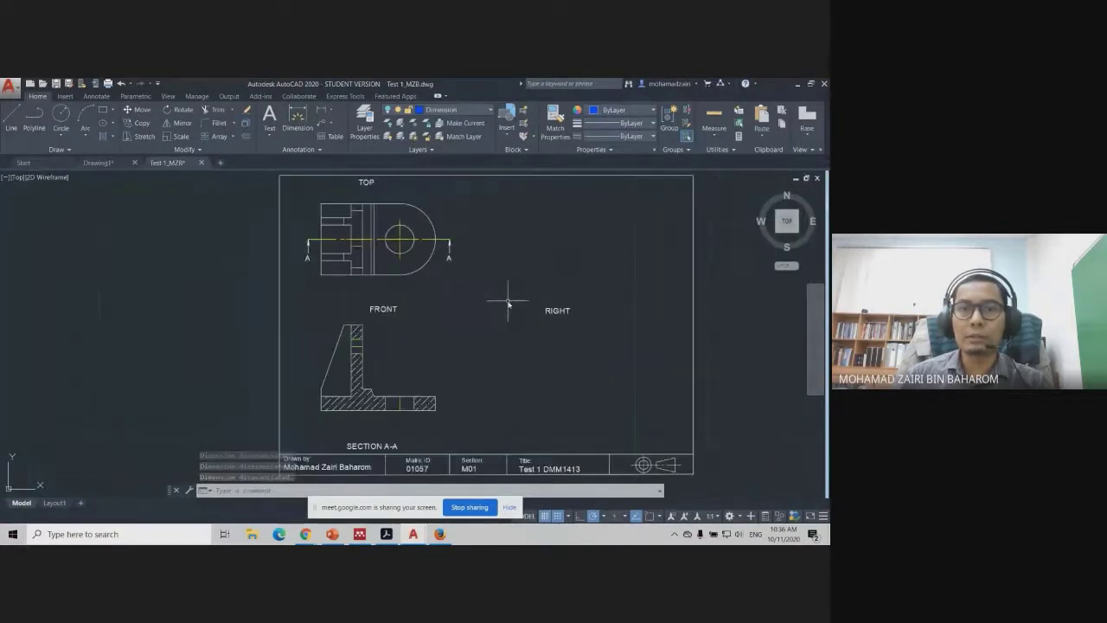
{"action": "middle_click_drag", "start_coordinate": [509, 303], "coordinate": [392, 288]}
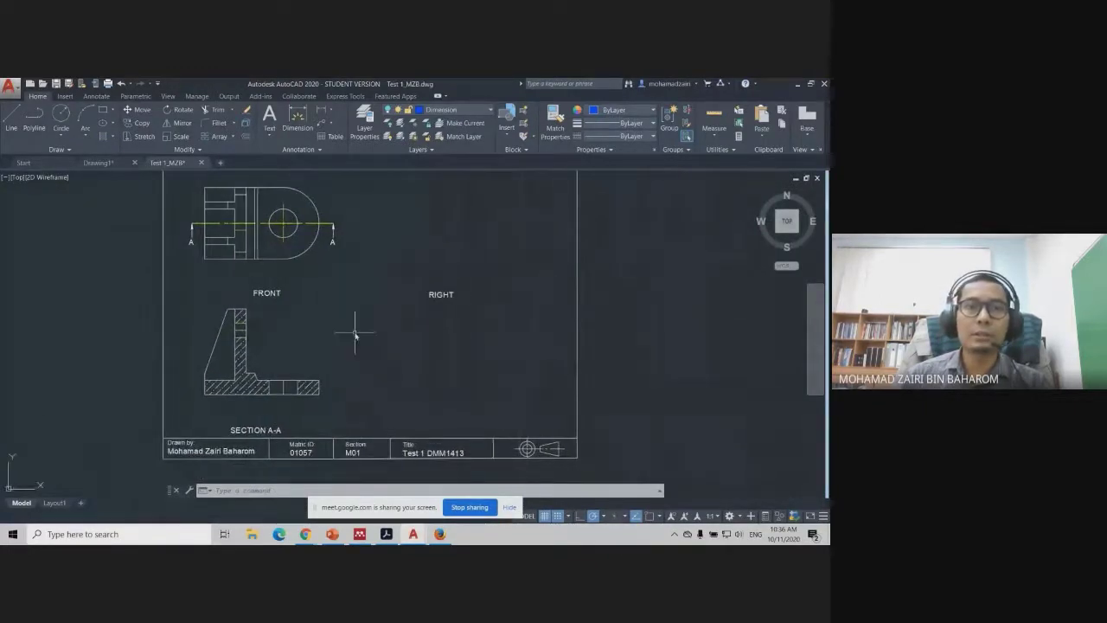
{"action": "middle_click_drag", "start_coordinate": [354, 335], "coordinate": [402, 350]}
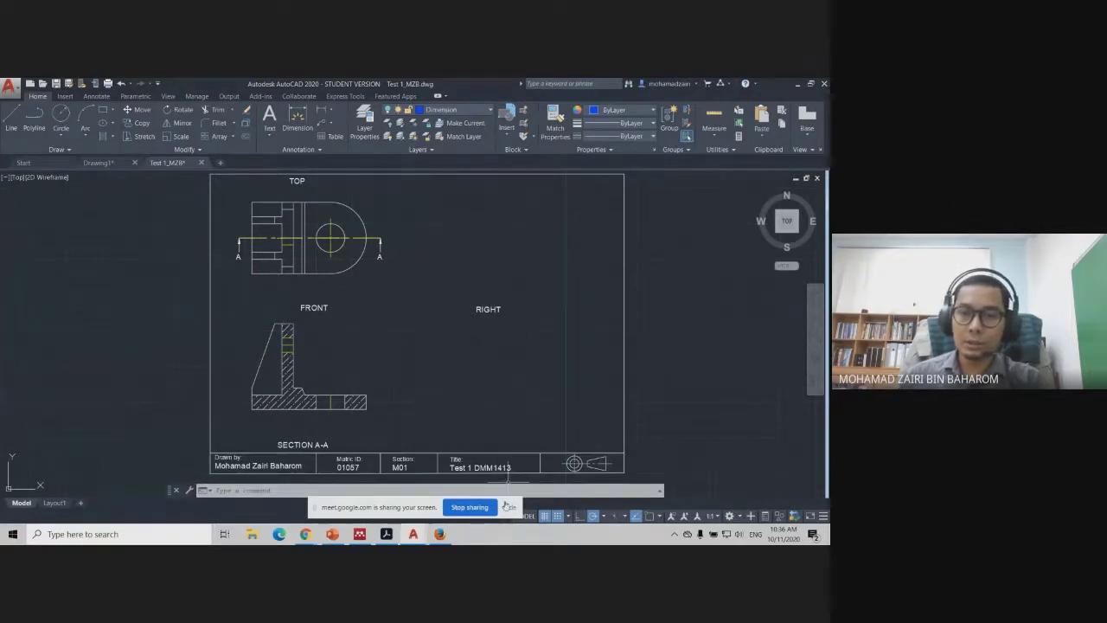
{"action": "left_click", "coordinate": [508, 508]}
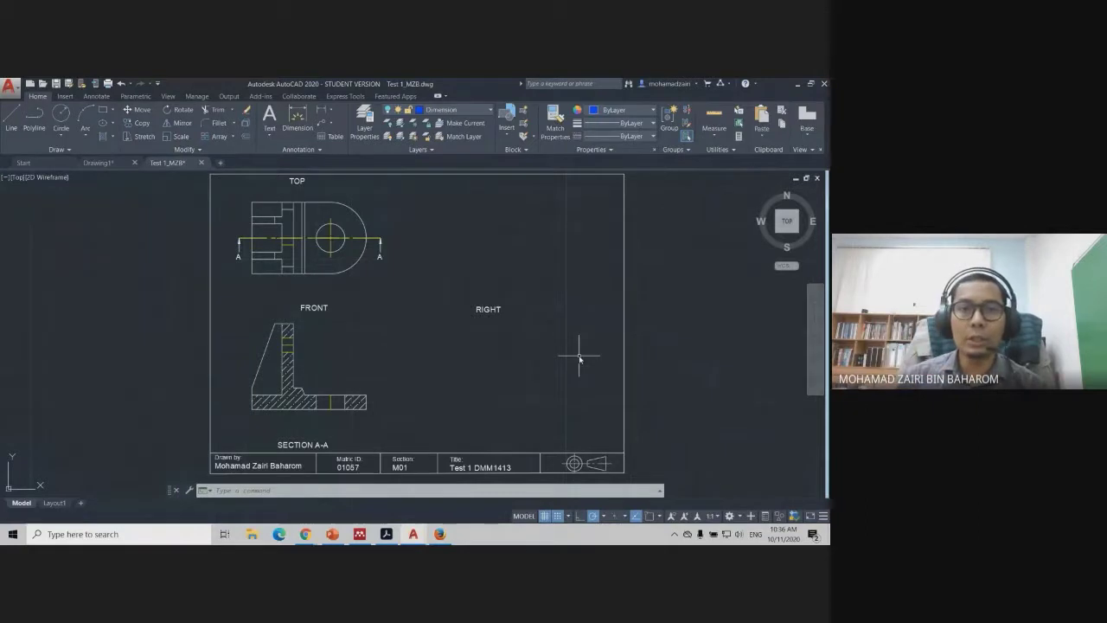
Window-zoom with Z onto the FRONT and RIGHT views
{"action": "type", "text": "z"}
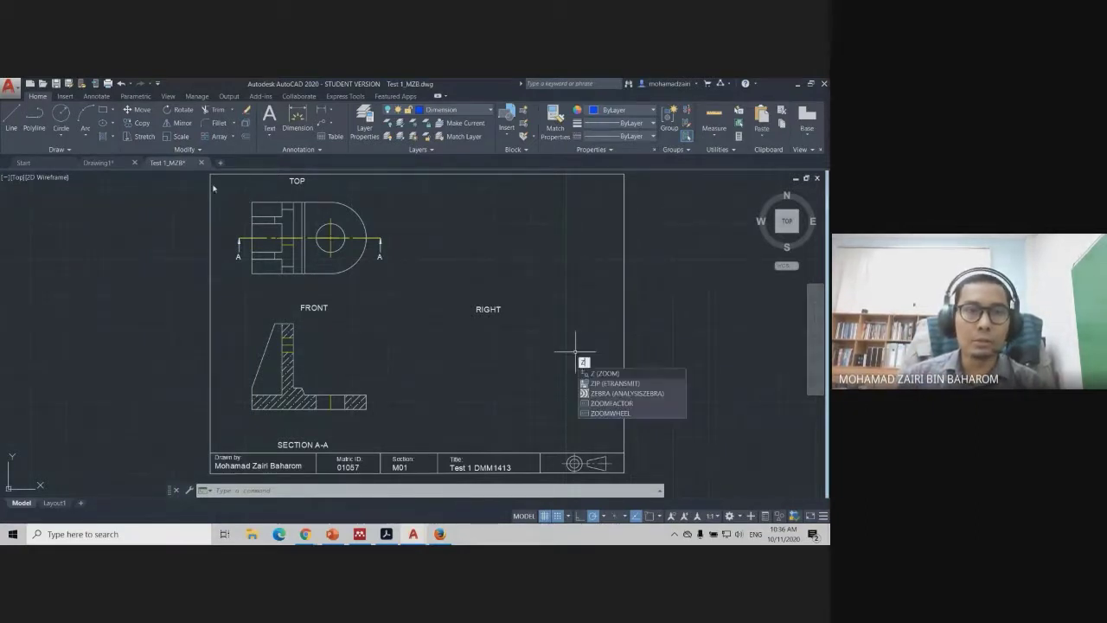
{"action": "key", "text": "Return"}
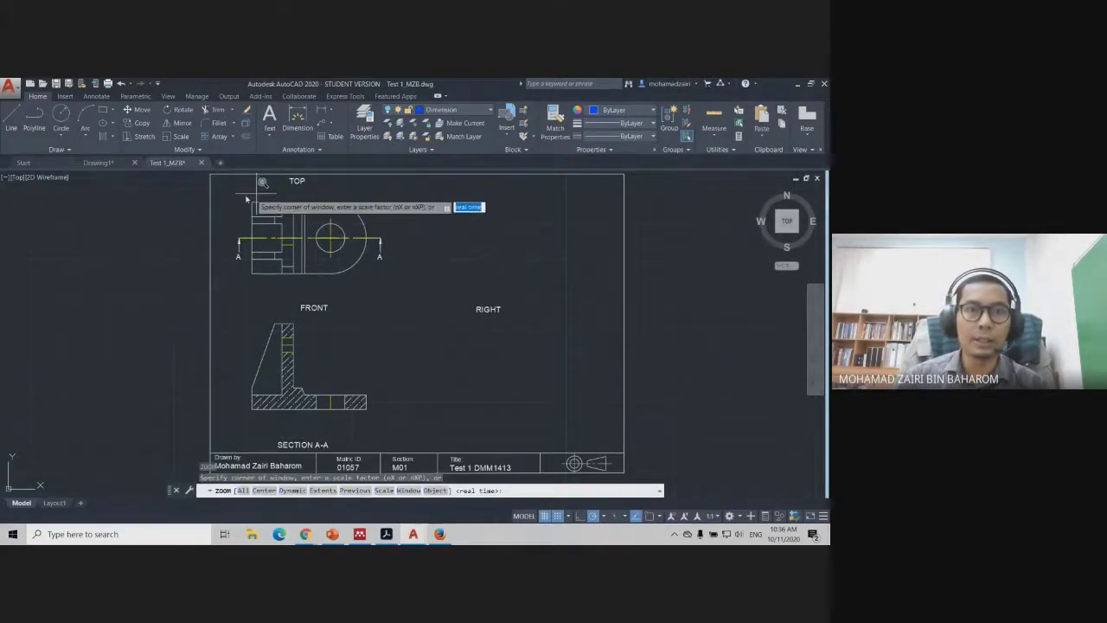
{"action": "left_click", "coordinate": [190, 187]}
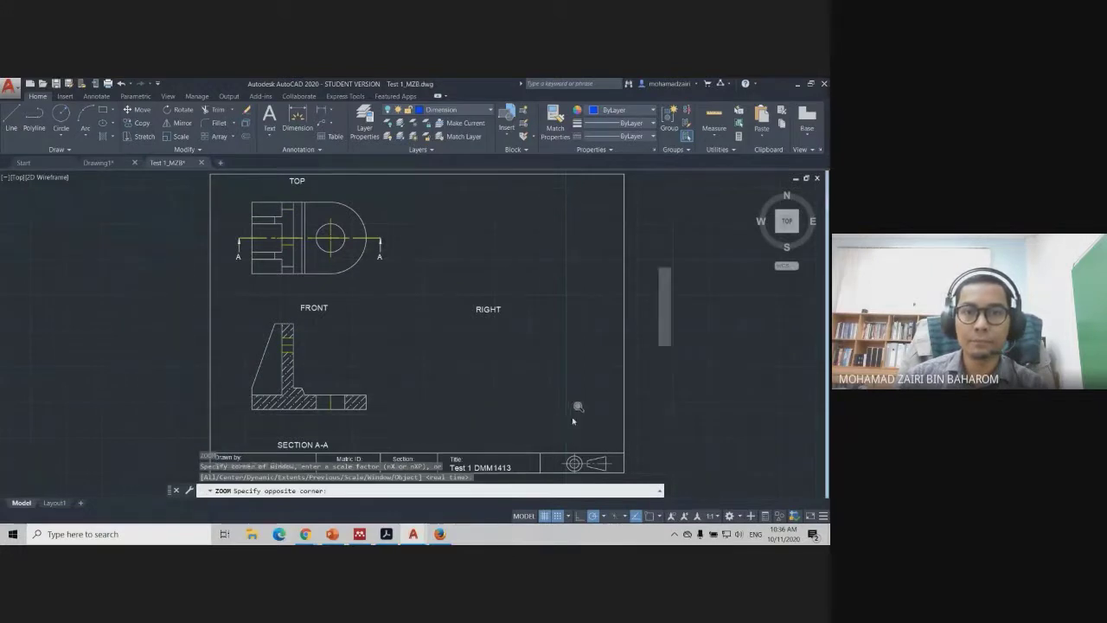
{"action": "left_click", "coordinate": [576, 407]}
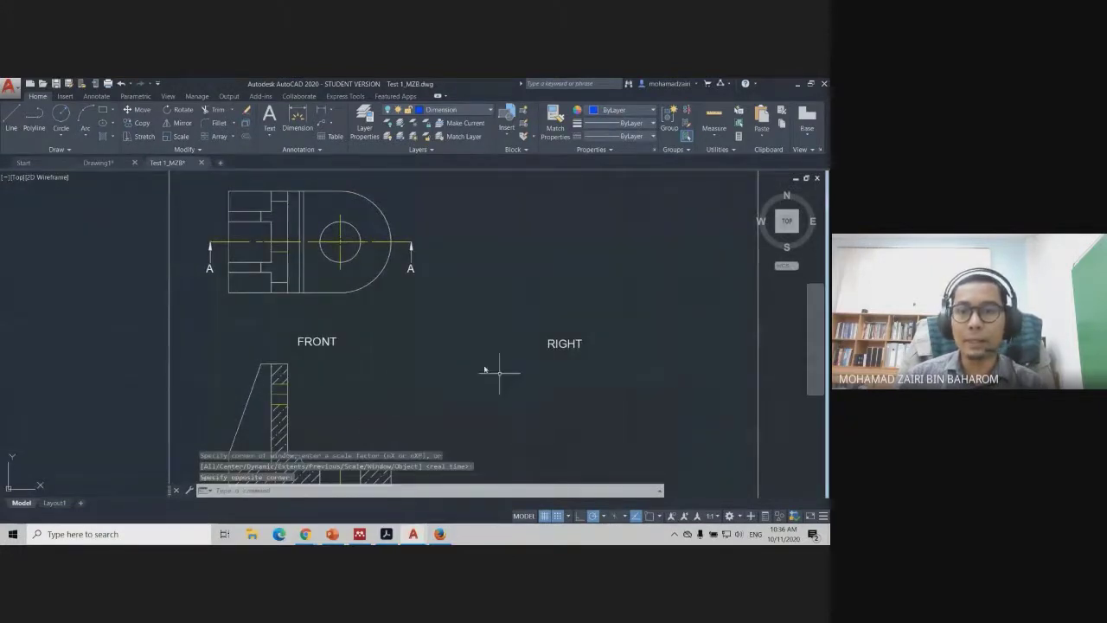
{"action": "scroll", "coordinate": [436, 346], "scroll_direction": "down", "scroll_amount": 2}
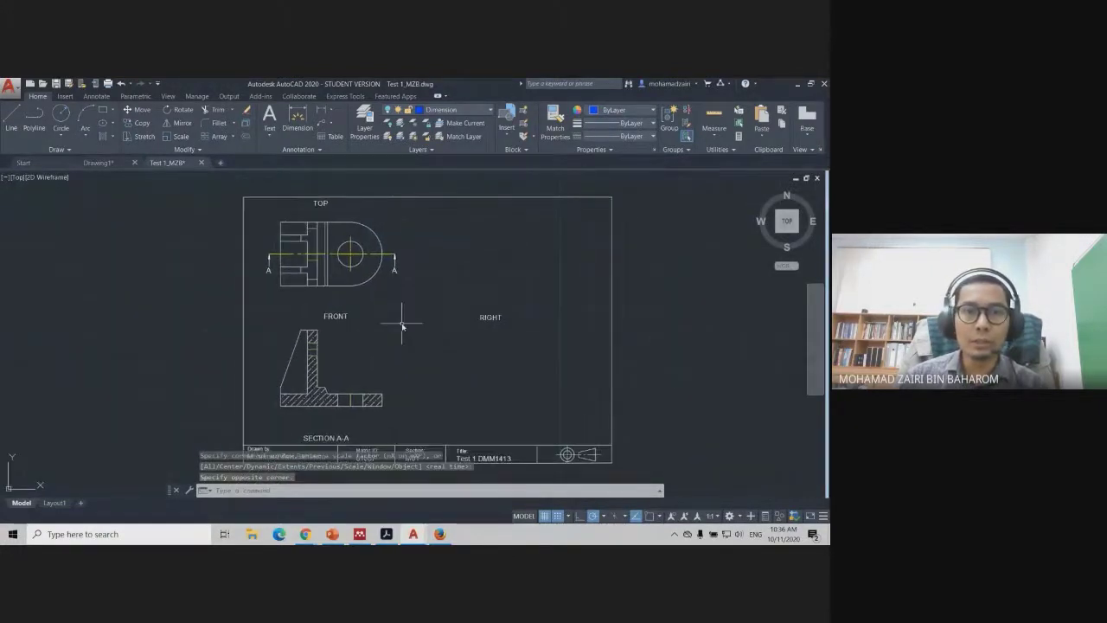
{"action": "scroll", "coordinate": [389, 326], "scroll_direction": "up", "scroll_amount": 2}
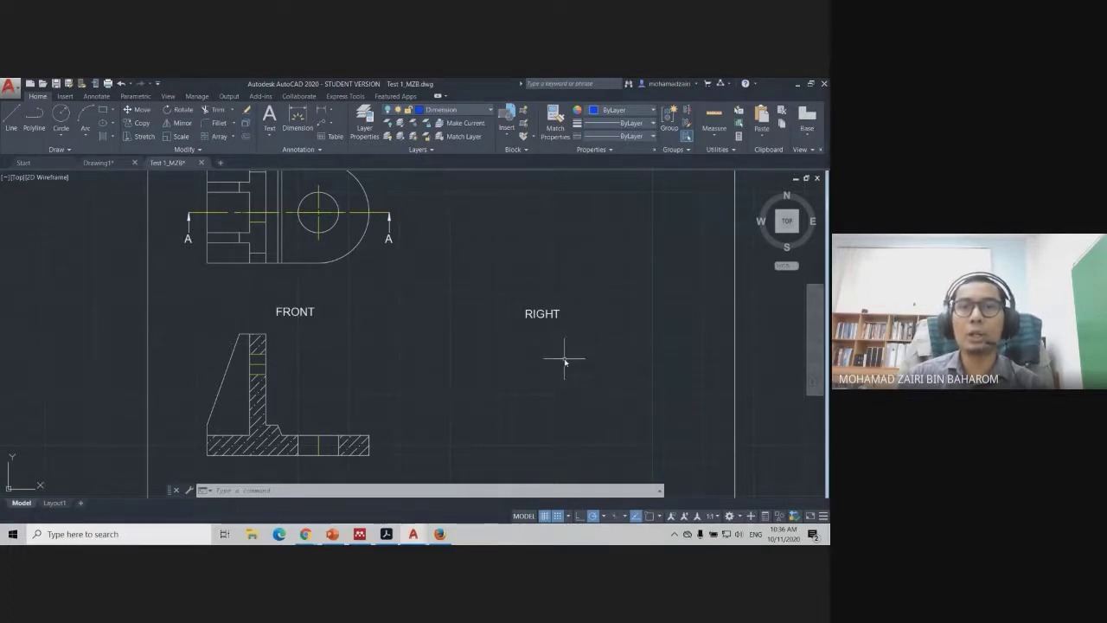
Turn the Construction layer back on to show the magenta projection lines
{"action": "left_click", "coordinate": [490, 110]}
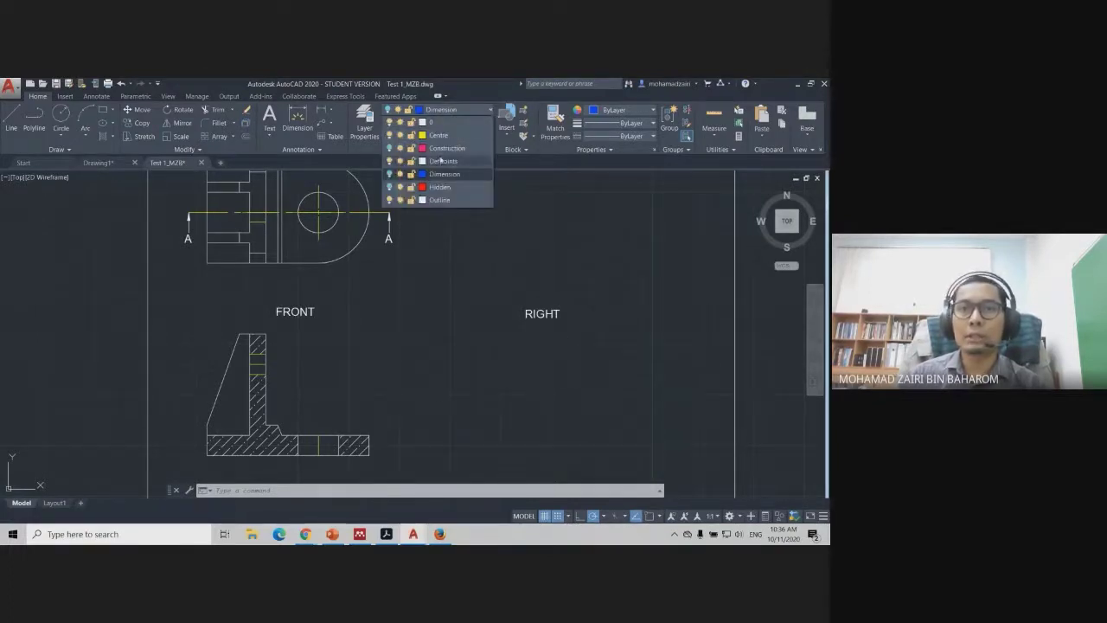
{"action": "left_click", "coordinate": [391, 148]}
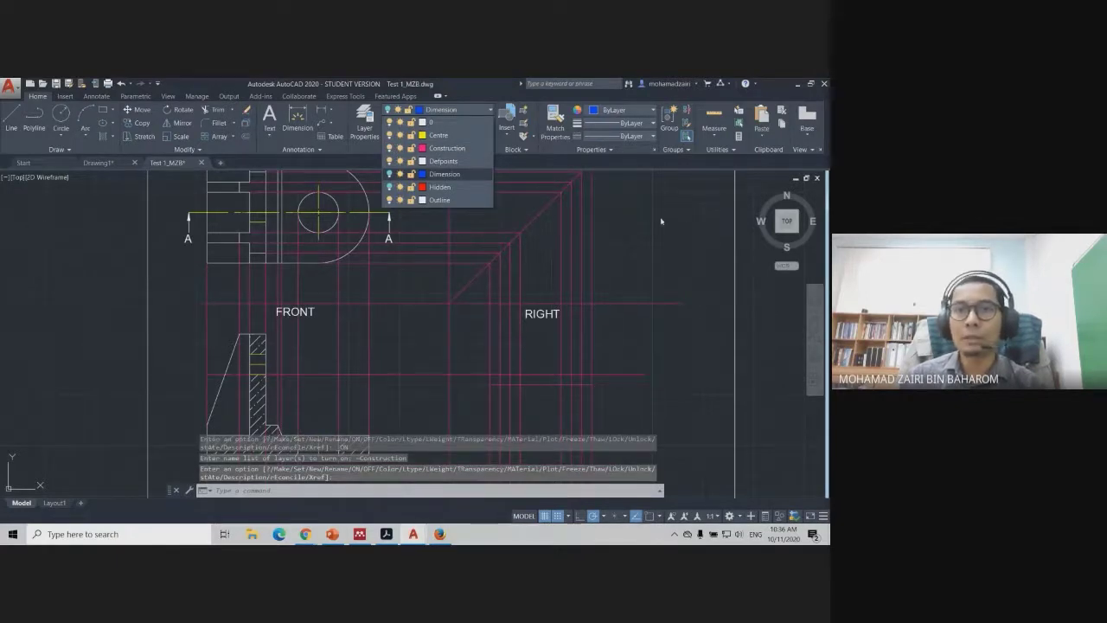
{"action": "left_click", "coordinate": [681, 230]}
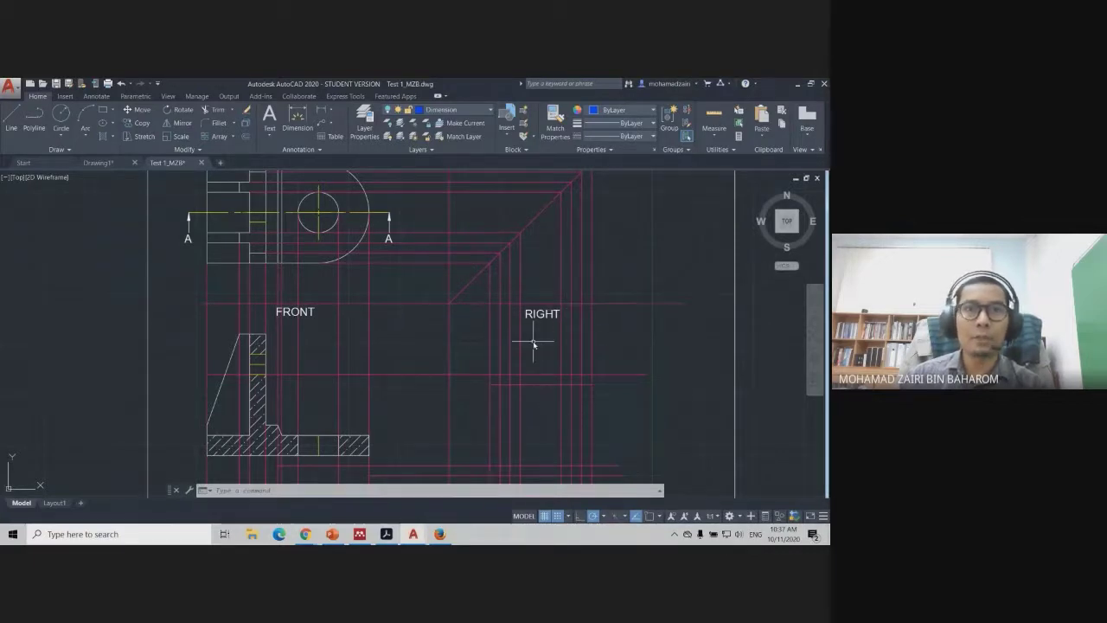
Make Construction current and try a line from the section top toward the right view, then cancel
{"action": "left_click", "coordinate": [488, 111]}
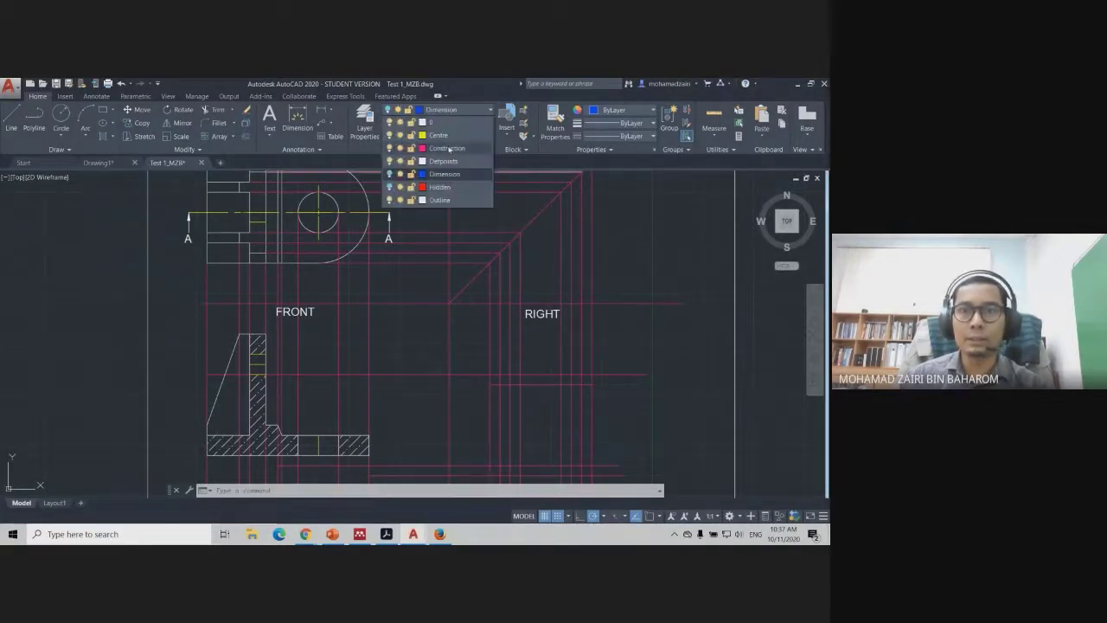
{"action": "left_click", "coordinate": [441, 149]}
{"action": "left_click", "coordinate": [8, 118]}
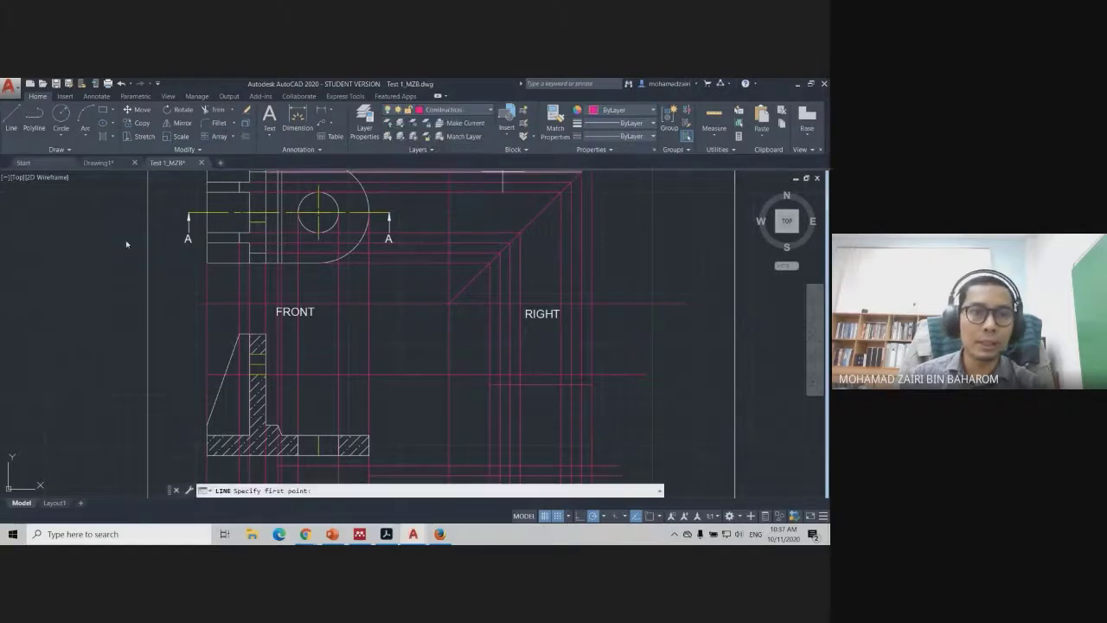
{"action": "left_click", "coordinate": [265, 334]}
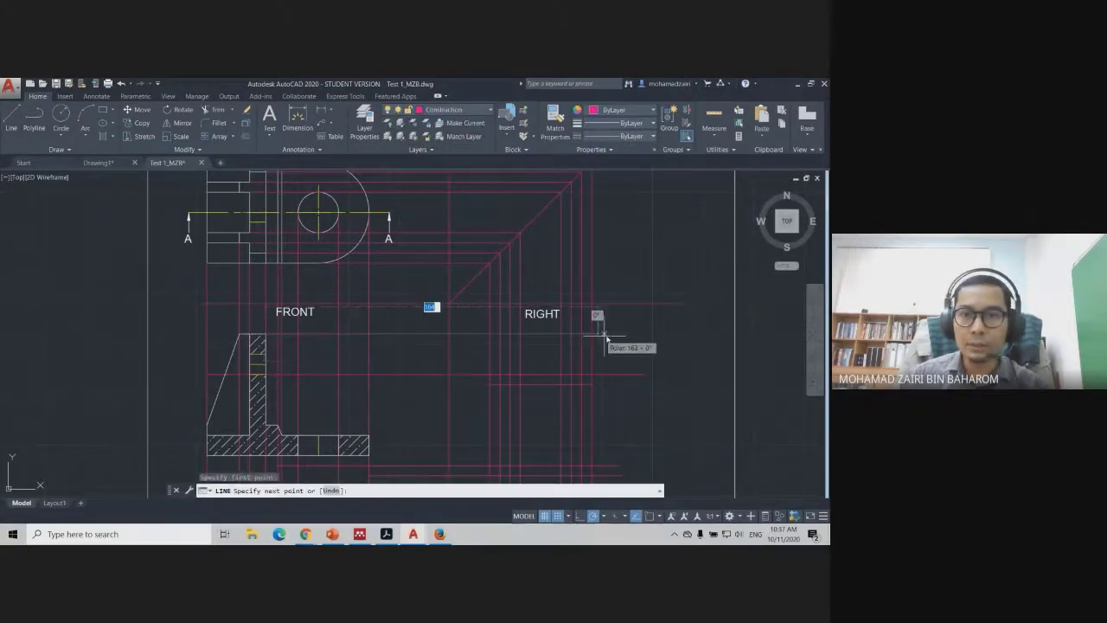
{"action": "left_click", "coordinate": [651, 336]}
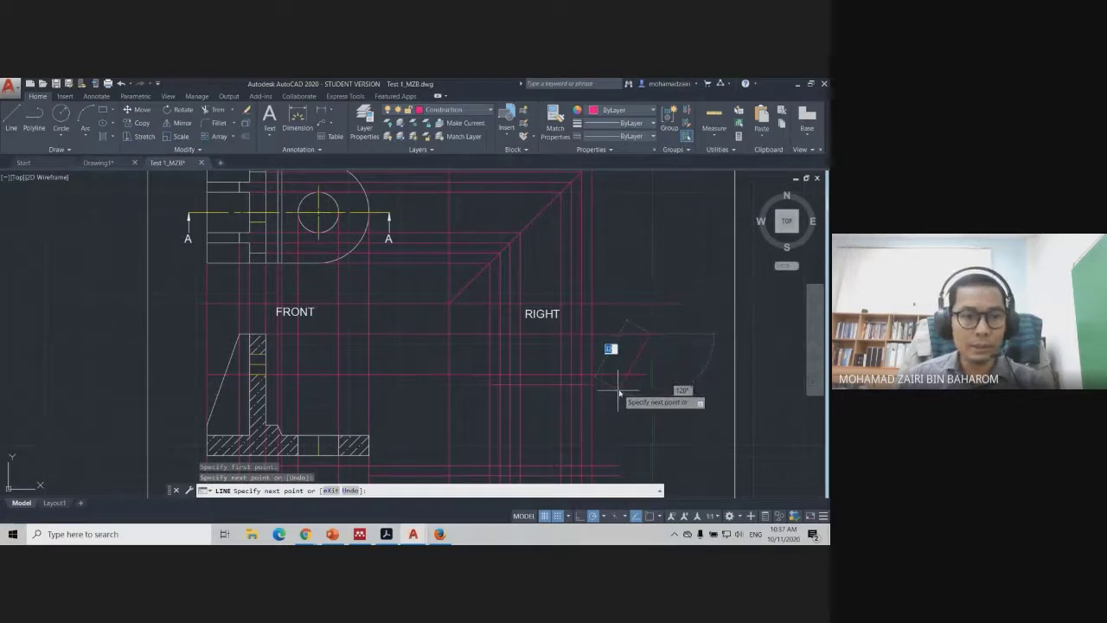
{"action": "key", "text": "Escape"}
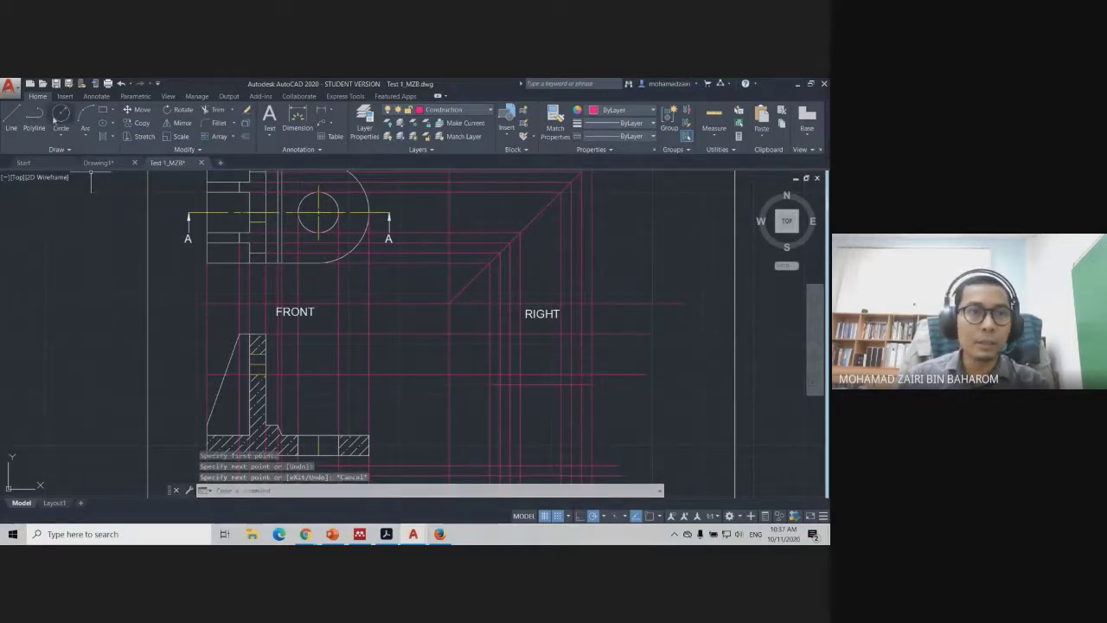
Try a second line from the section's bottom toward the right view, then cancel
{"action": "left_click", "coordinate": [17, 119]}
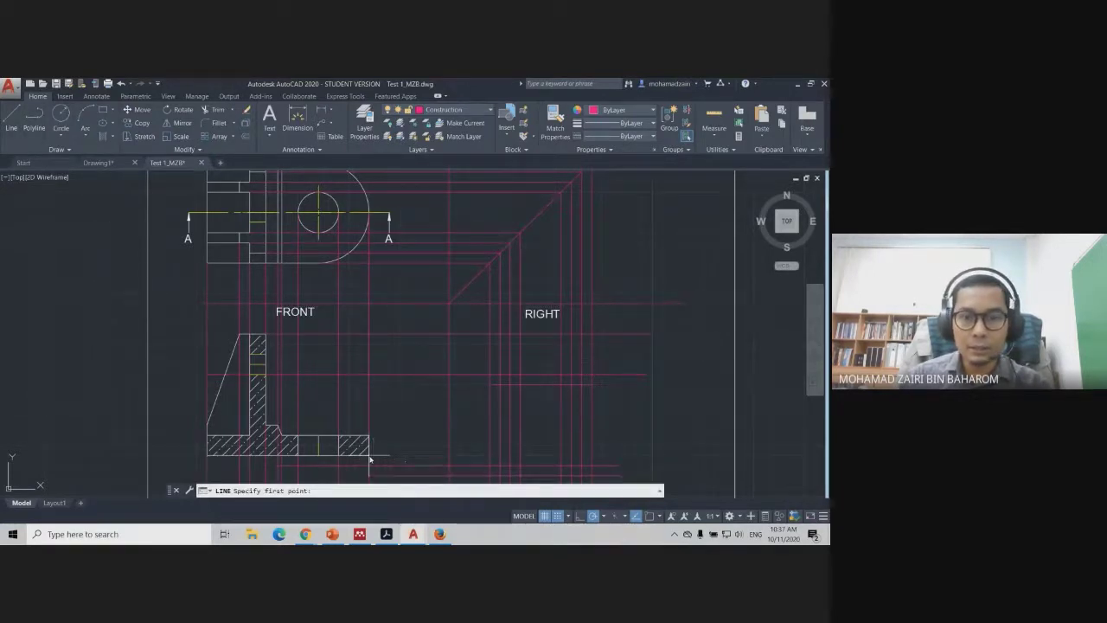
{"action": "left_click", "coordinate": [506, 455]}
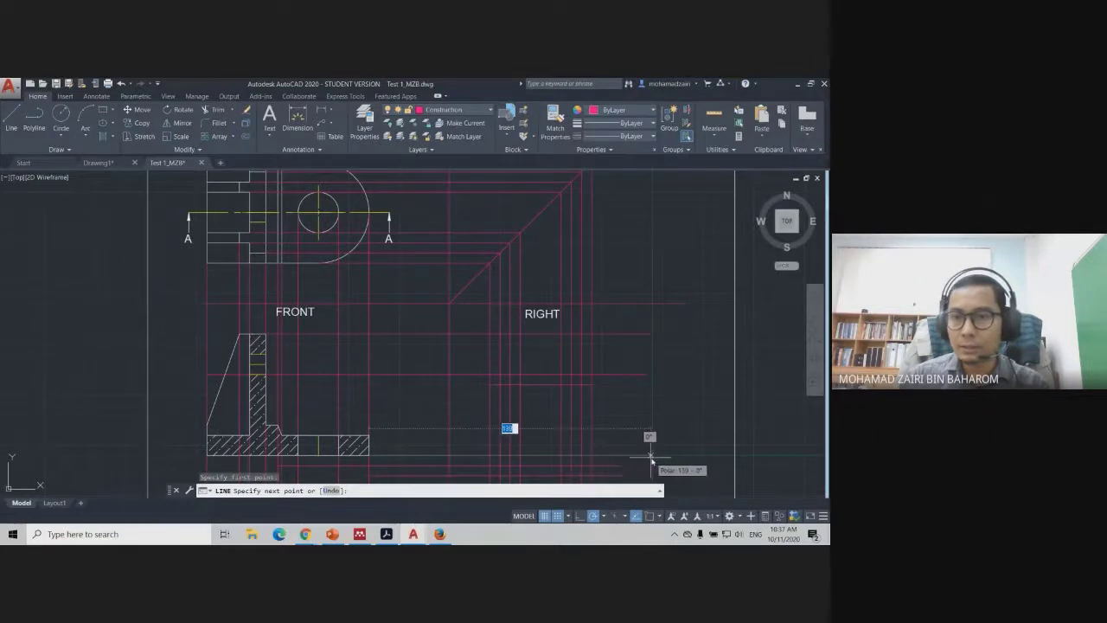
{"action": "left_click", "coordinate": [624, 453]}
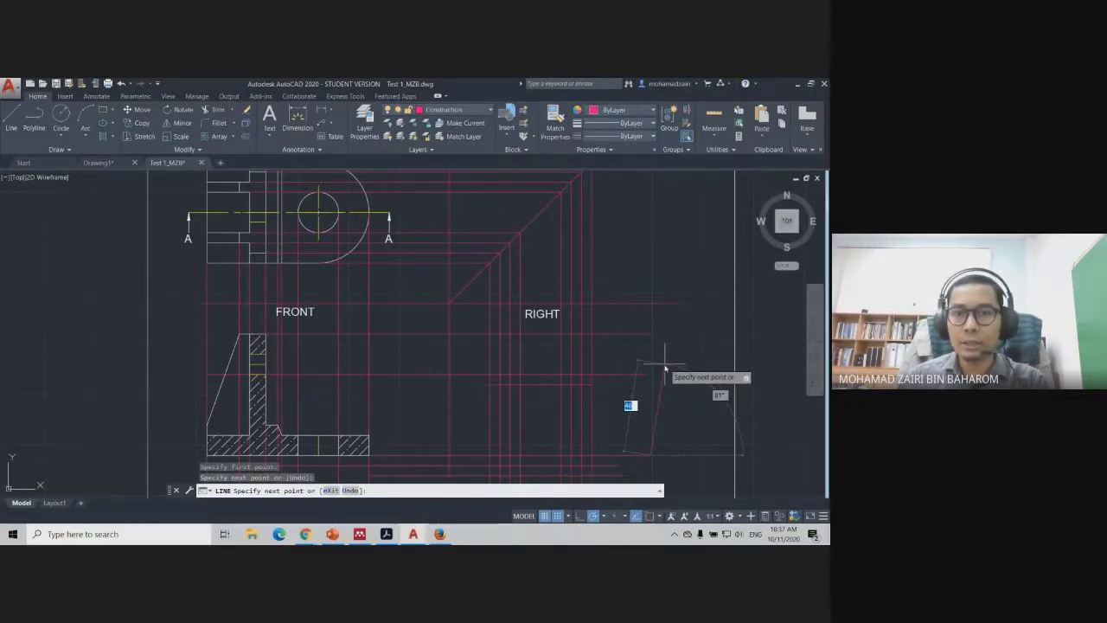
{"action": "key", "text": "Escape"}
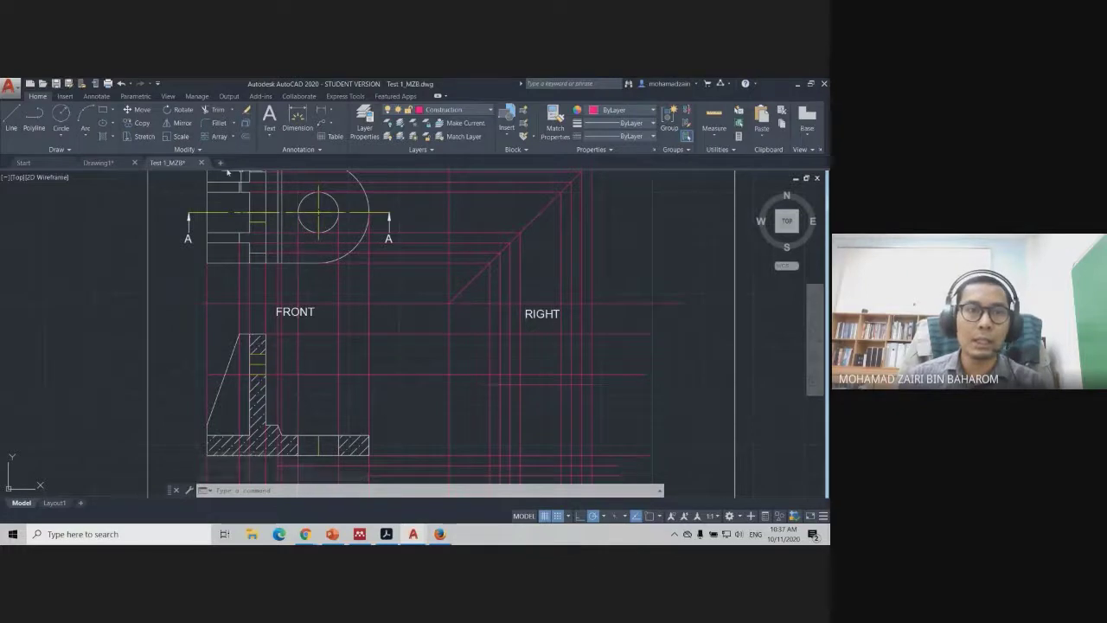
On the Outline layer, draw the RIGHT view's rectangular outline between the projection lines
{"action": "left_click", "coordinate": [439, 115]}
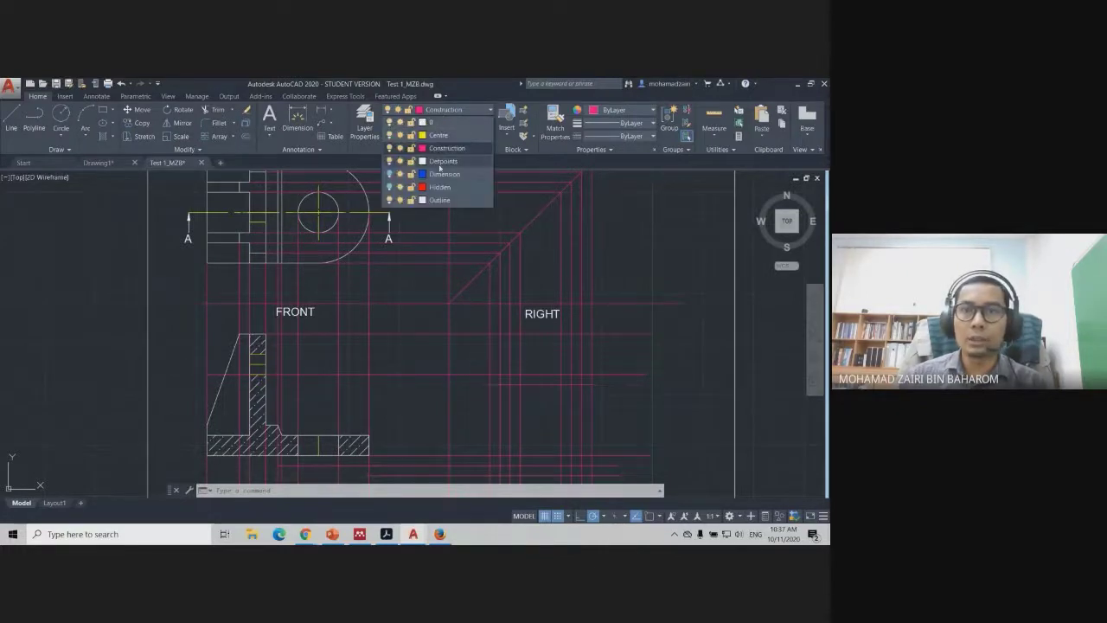
{"action": "left_click", "coordinate": [435, 205]}
{"action": "left_click", "coordinate": [11, 119]}
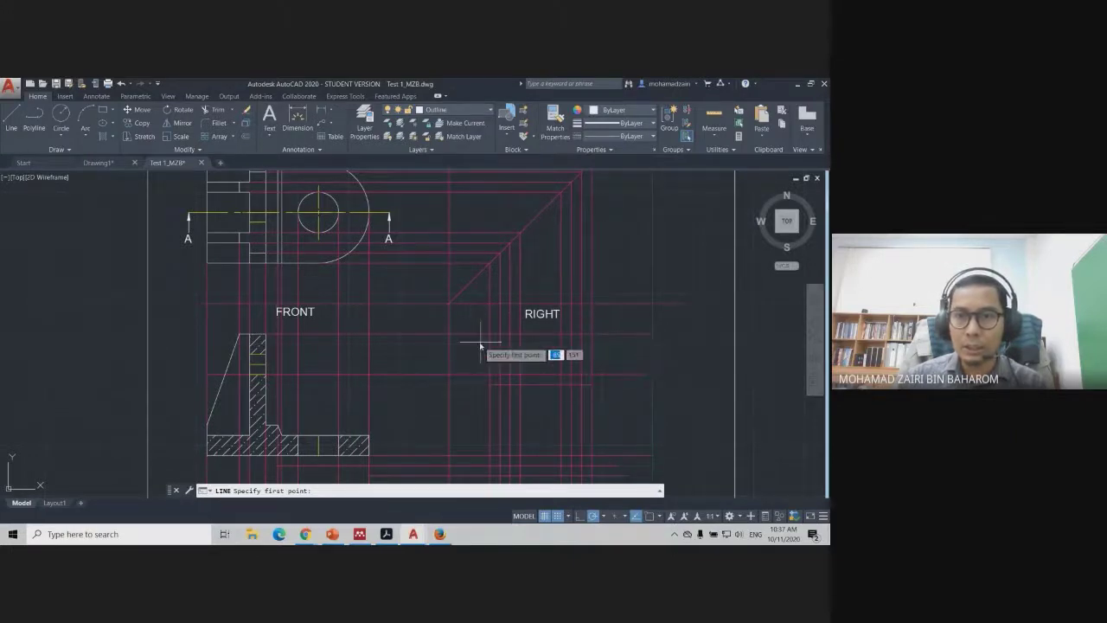
{"action": "left_click", "coordinate": [591, 333]}
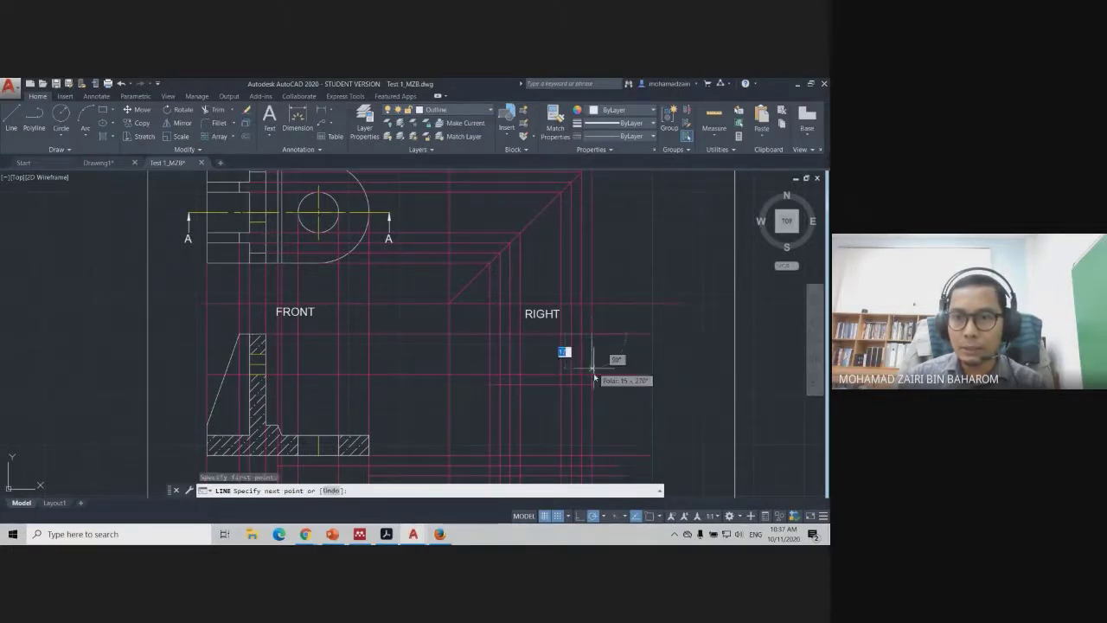
{"action": "left_click", "coordinate": [592, 456]}
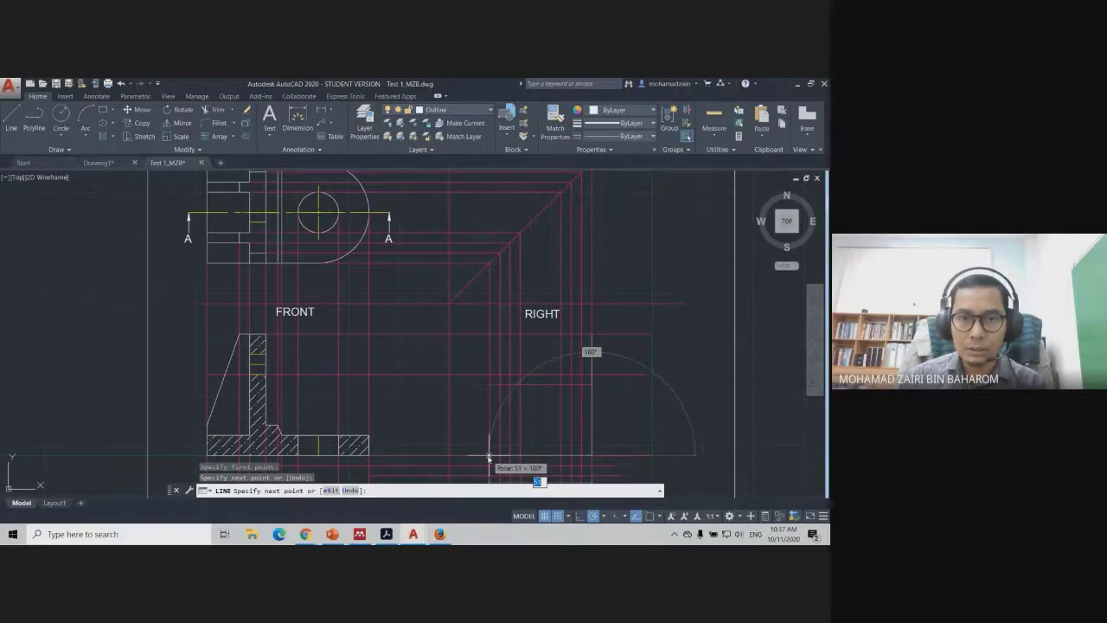
{"action": "left_click", "coordinate": [488, 457]}
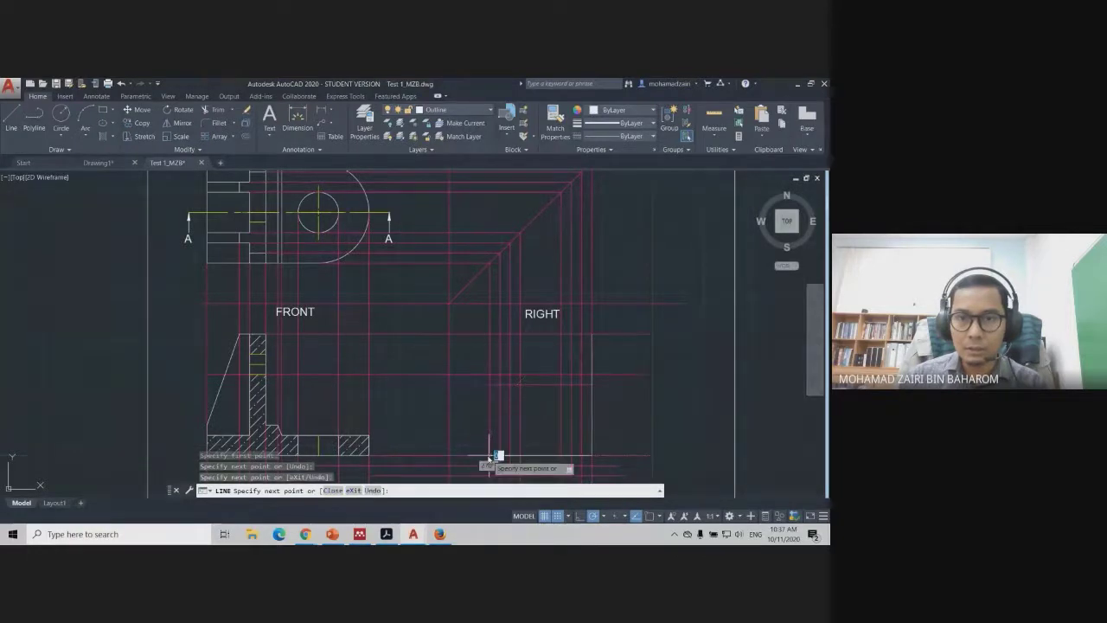
{"action": "left_click", "coordinate": [489, 334]}
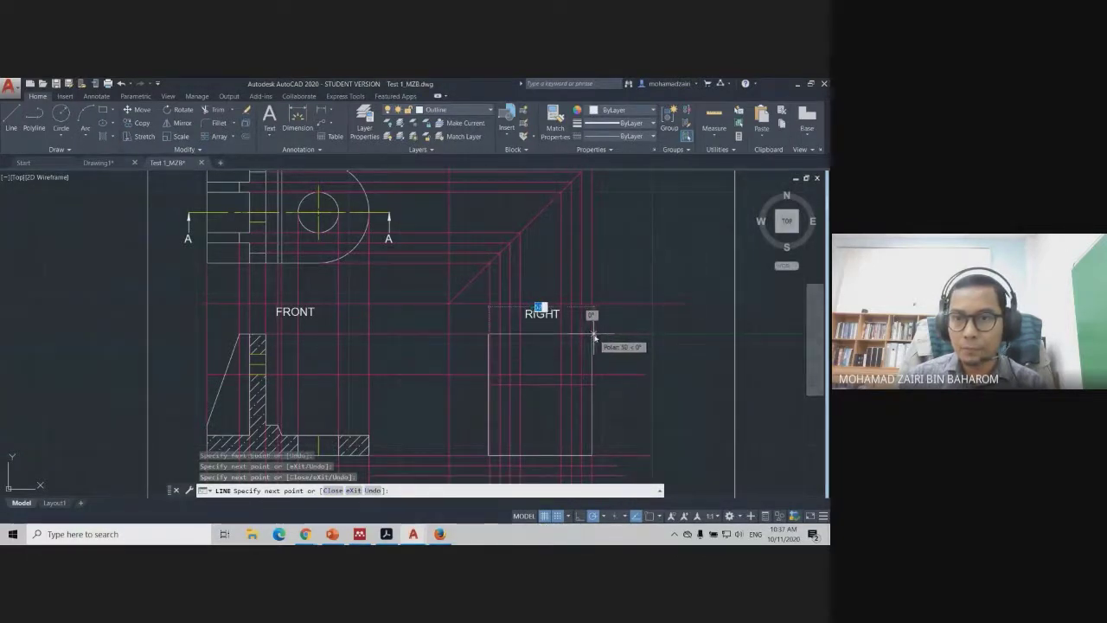
{"action": "left_click", "coordinate": [593, 335]}
{"action": "key", "text": "Escape"}
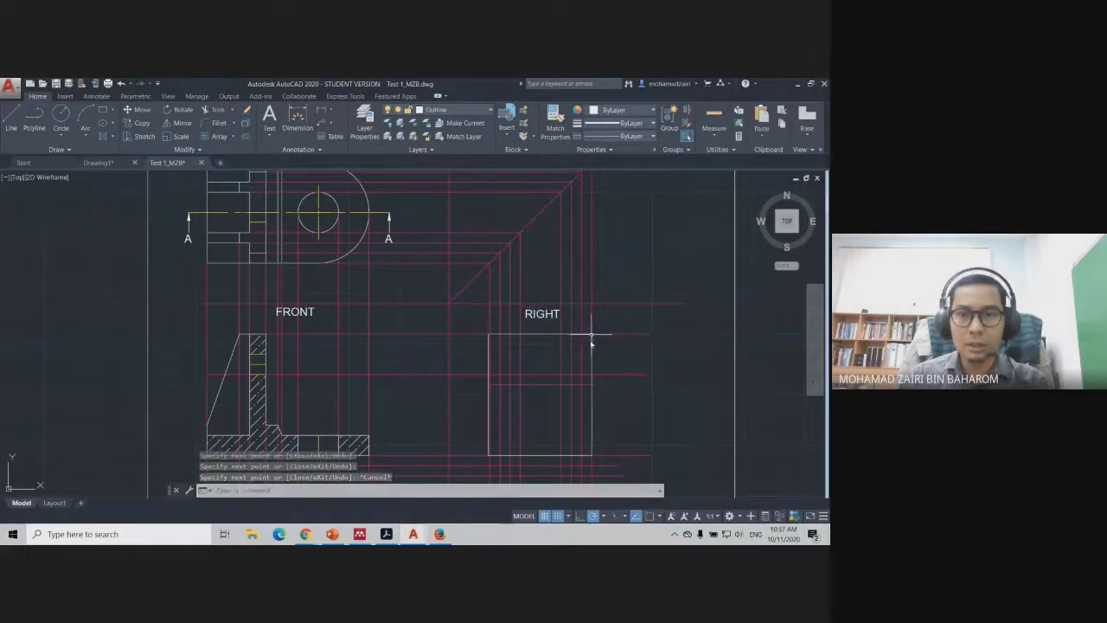
Delete the 45° miter line and make Construction the current layer
{"action": "scroll", "coordinate": [526, 405], "scroll_direction": "down", "scroll_amount": 2}
{"action": "scroll", "coordinate": [526, 405], "scroll_direction": "up", "scroll_amount": 2}
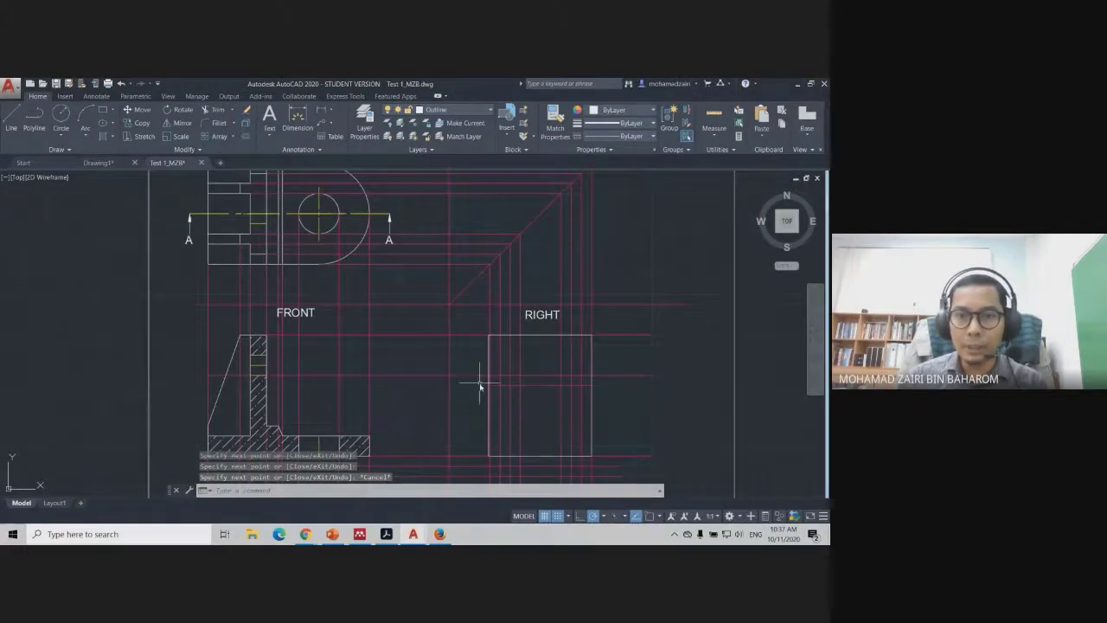
{"action": "middle_click_drag", "start_coordinate": [481, 383], "coordinate": [536, 304]}
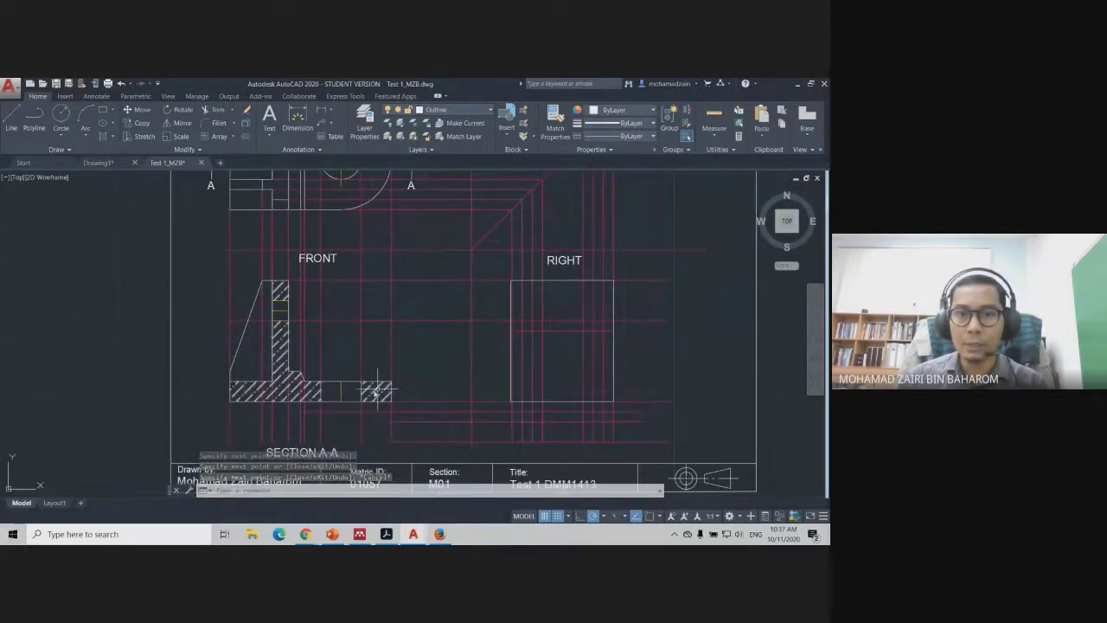
{"action": "middle_click_drag", "start_coordinate": [447, 261], "coordinate": [442, 316]}
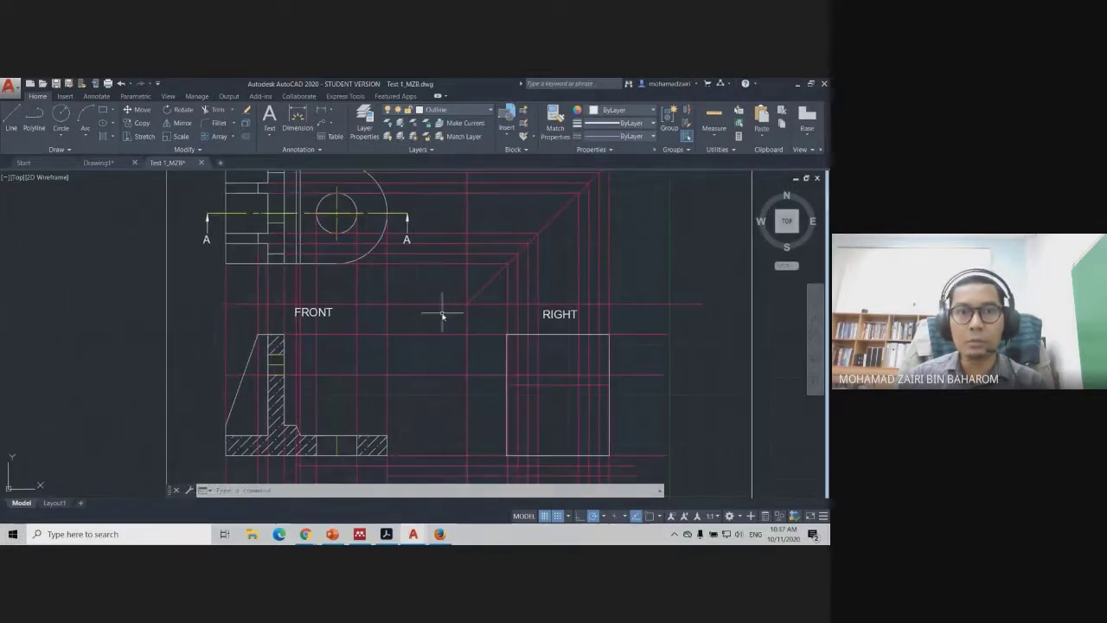
{"action": "middle_click_drag", "start_coordinate": [402, 263], "coordinate": [401, 285]}
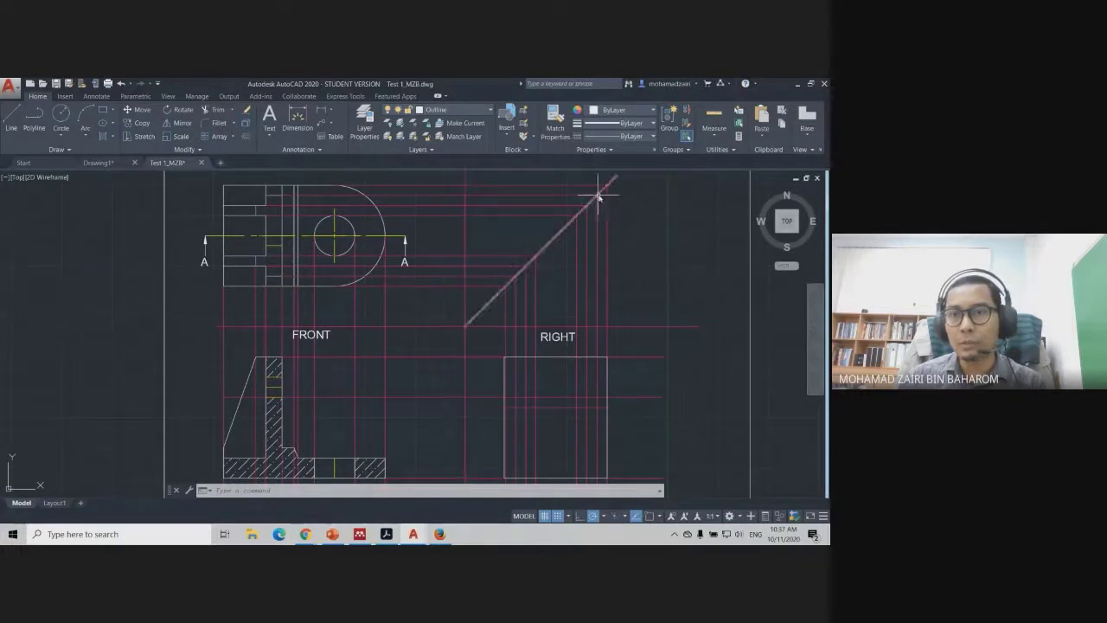
{"action": "left_click", "coordinate": [488, 302]}
{"action": "key", "text": "Delete"}
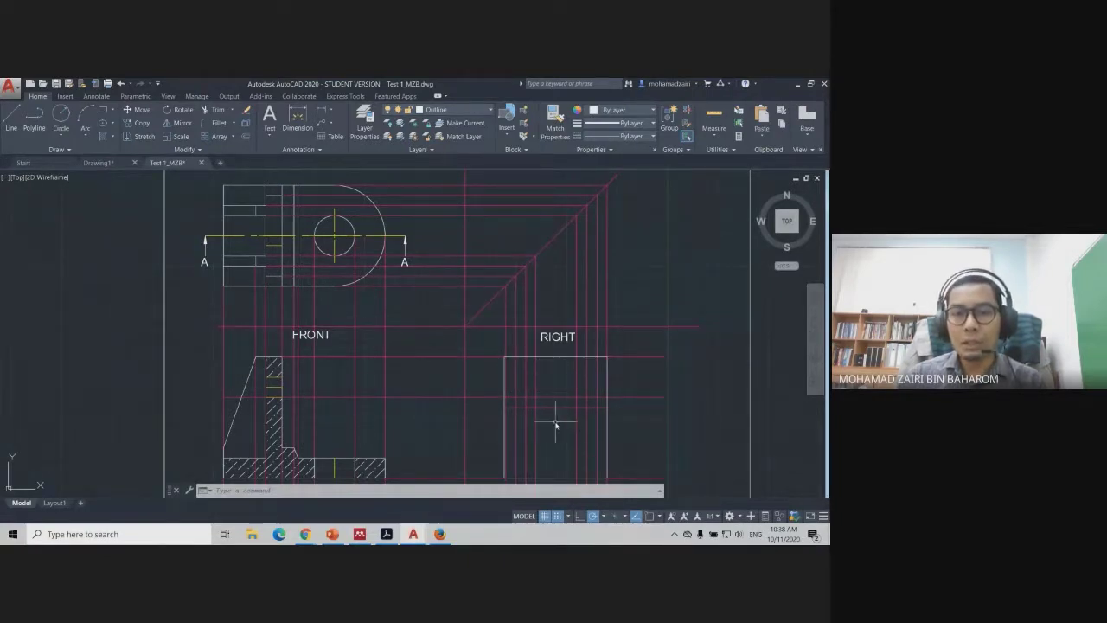
{"action": "middle_click_drag", "start_coordinate": [556, 424], "coordinate": [553, 397]}
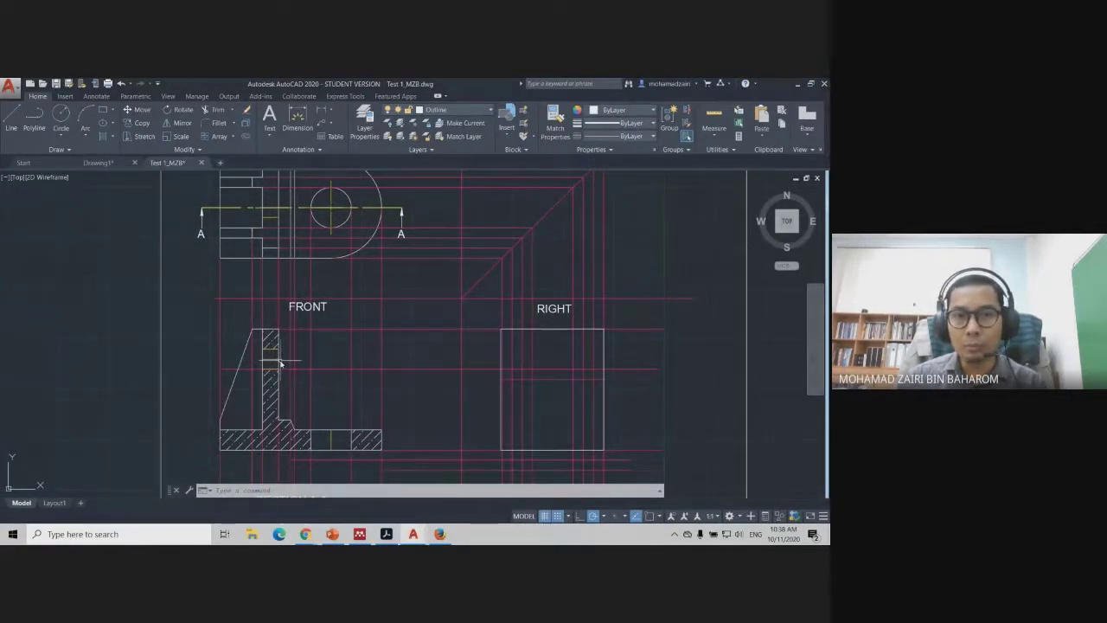
{"action": "left_click", "coordinate": [488, 110]}
{"action": "left_click", "coordinate": [423, 150]}
Draw a horizontal construction line from the front view edge past the right view
{"action": "left_click", "coordinate": [11, 119]}
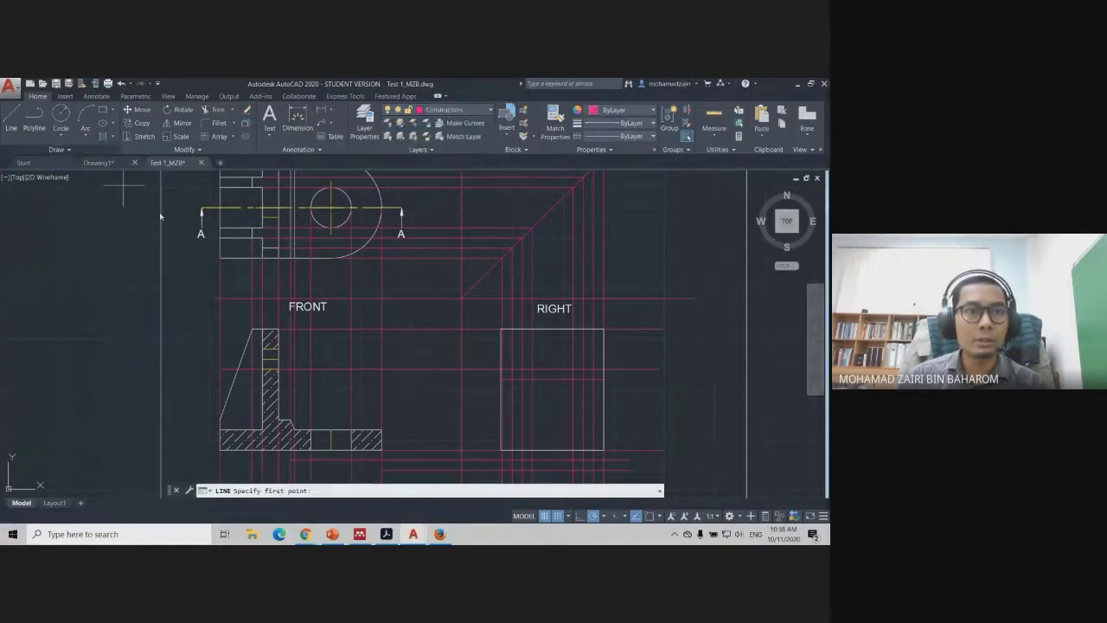
{"action": "left_click", "coordinate": [278, 359]}
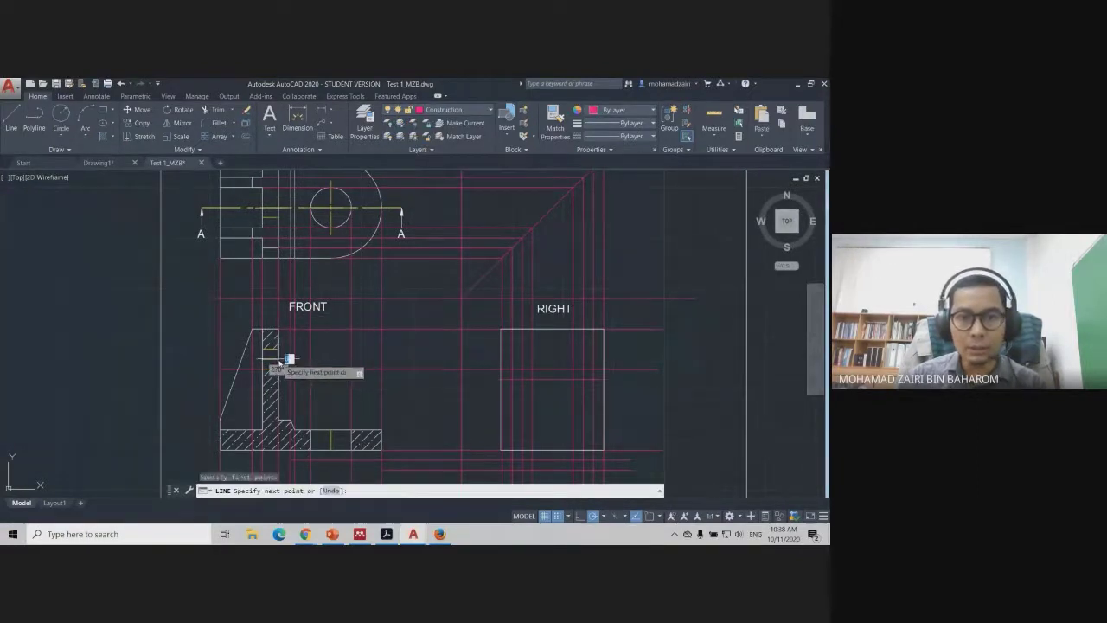
{"action": "left_click", "coordinate": [621, 359]}
{"action": "key", "text": "Escape"}
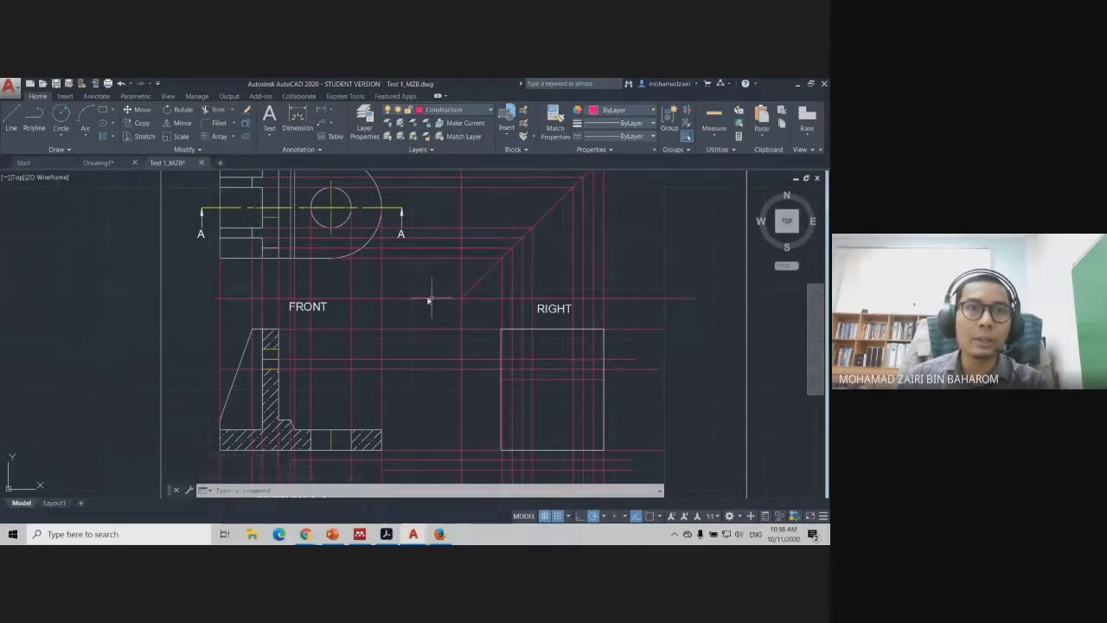
{"action": "middle_click_drag", "start_coordinate": [456, 238], "coordinate": [459, 269]}
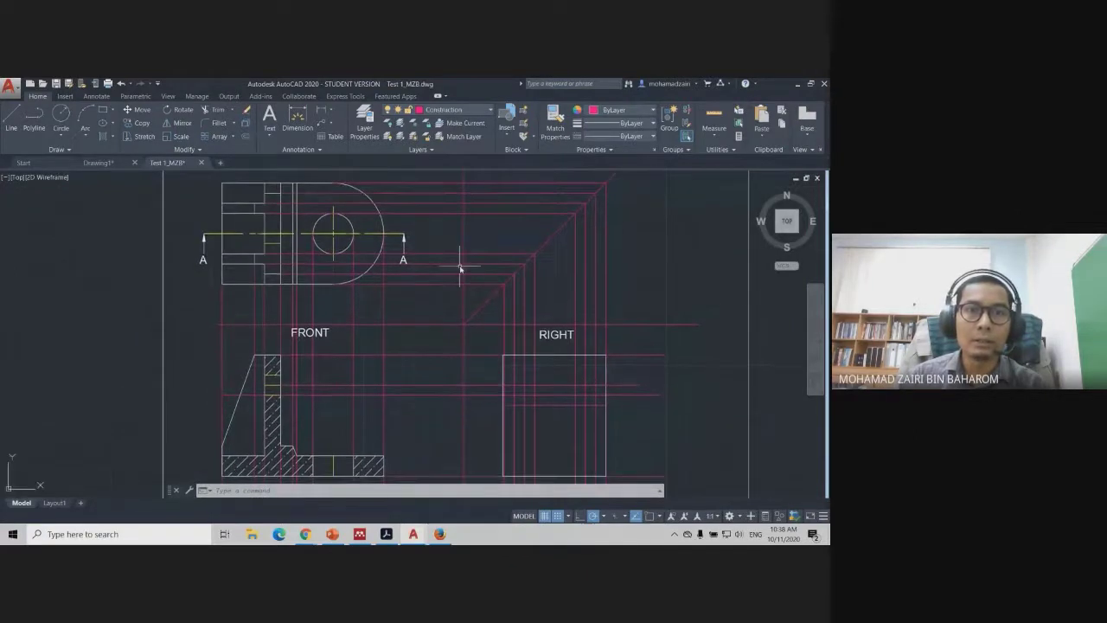
Draw a line from the hole centre across to the 45° corner and down through the RIGHT view
{"action": "left_click", "coordinate": [11, 117]}
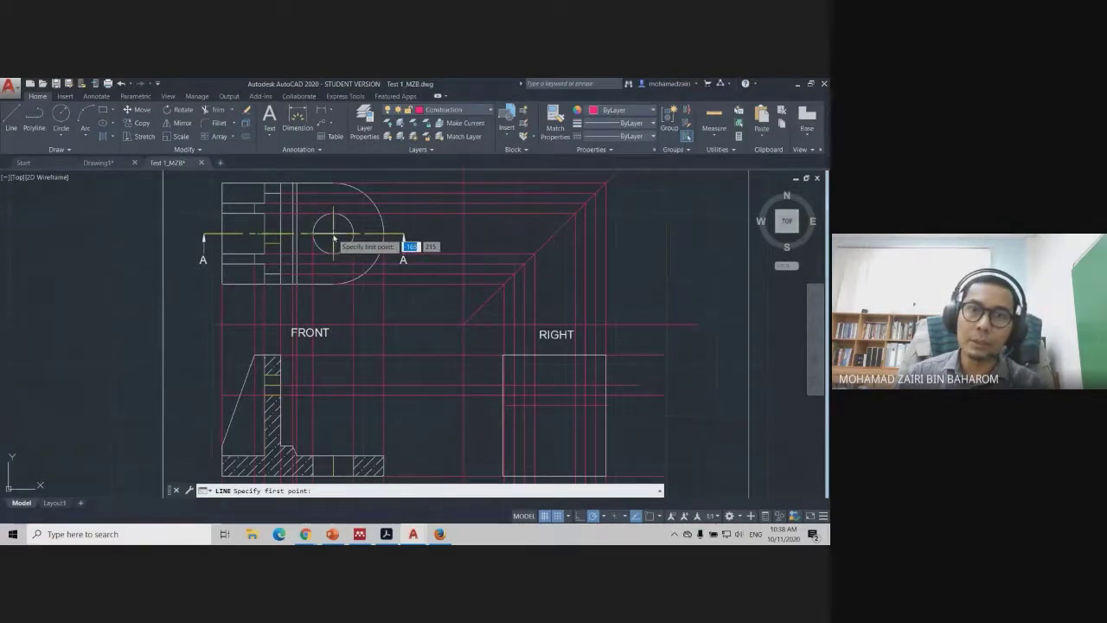
{"action": "left_click", "coordinate": [333, 234]}
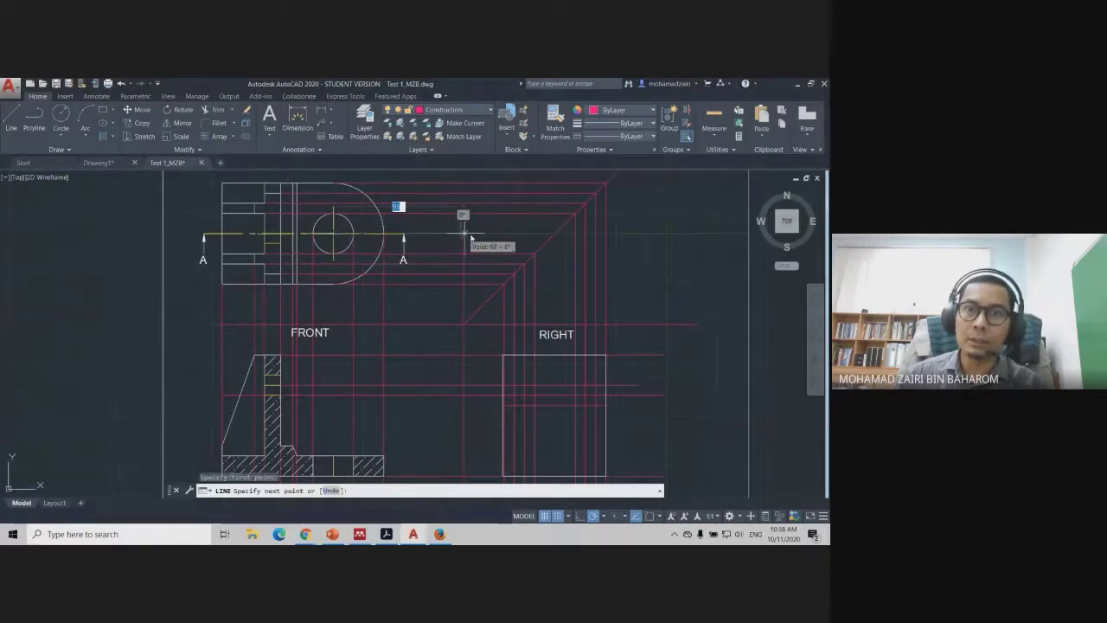
{"action": "left_click", "coordinate": [556, 235]}
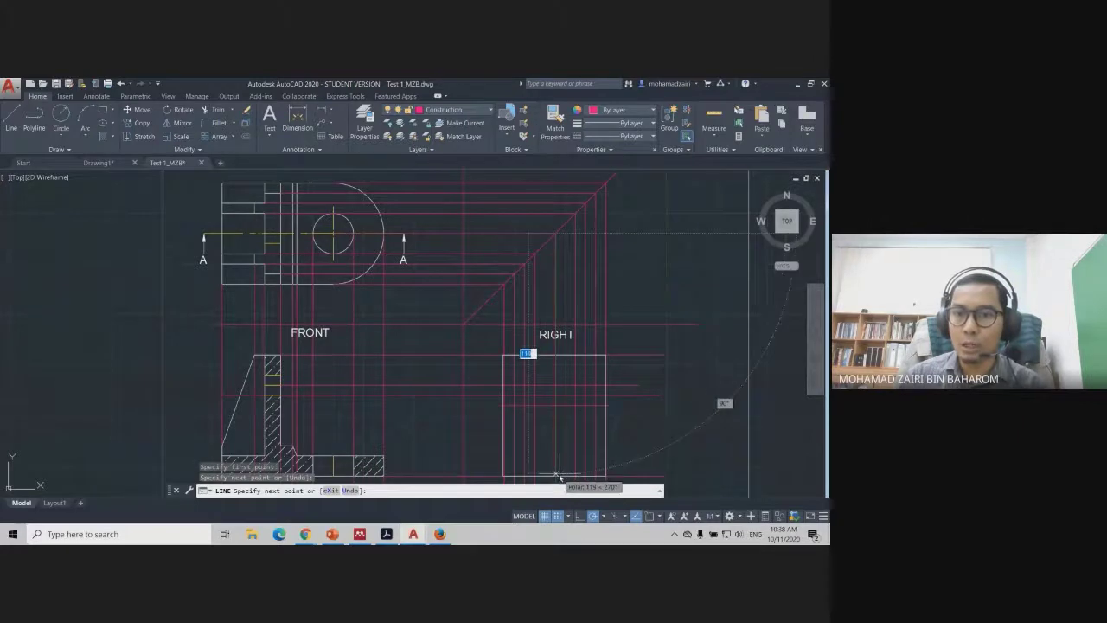
{"action": "scroll", "coordinate": [558, 475], "scroll_direction": "down", "scroll_amount": 2}
{"action": "scroll", "coordinate": [558, 451], "scroll_direction": "up", "scroll_amount": 4}
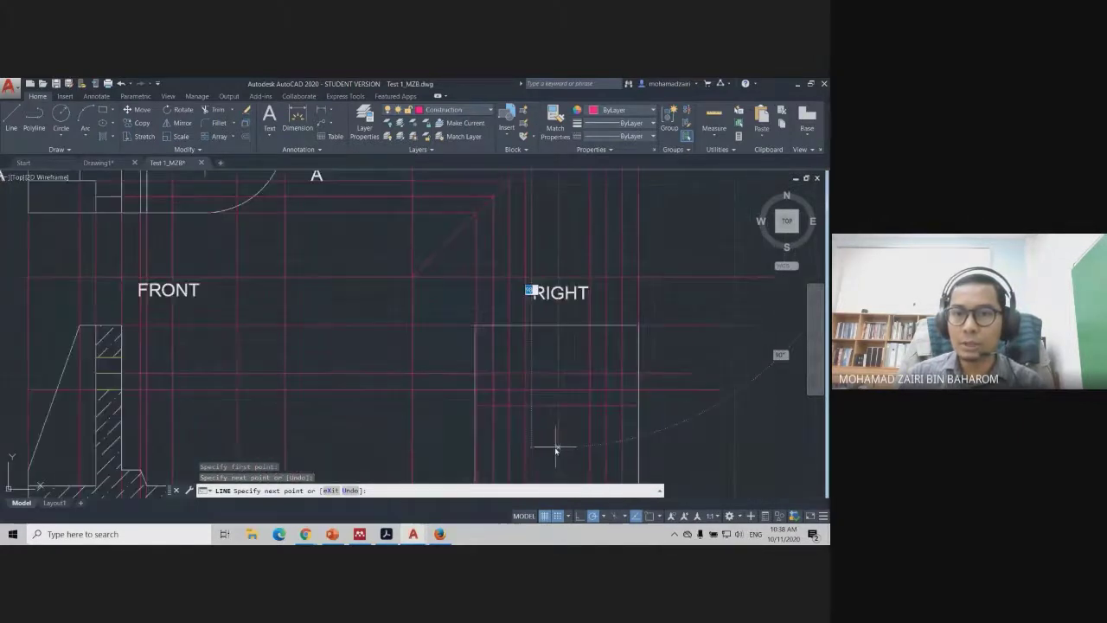
{"action": "middle_click_drag", "start_coordinate": [556, 451], "coordinate": [539, 346]}
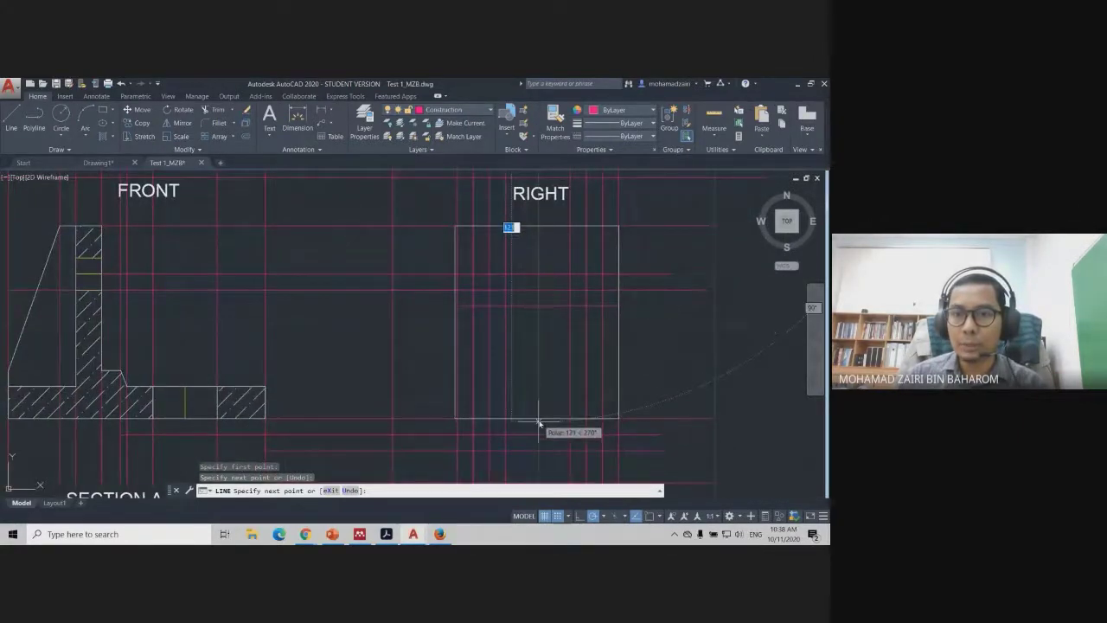
{"action": "left_click", "coordinate": [541, 474]}
{"action": "key", "text": "Escape"}
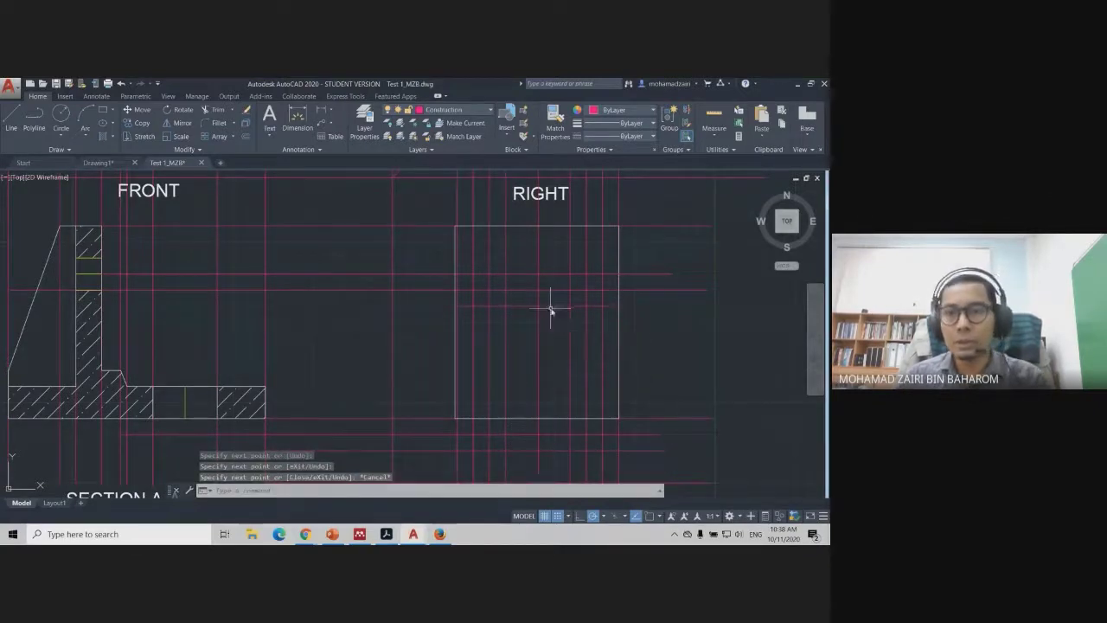
{"action": "middle_click_drag", "start_coordinate": [550, 308], "coordinate": [554, 342]}
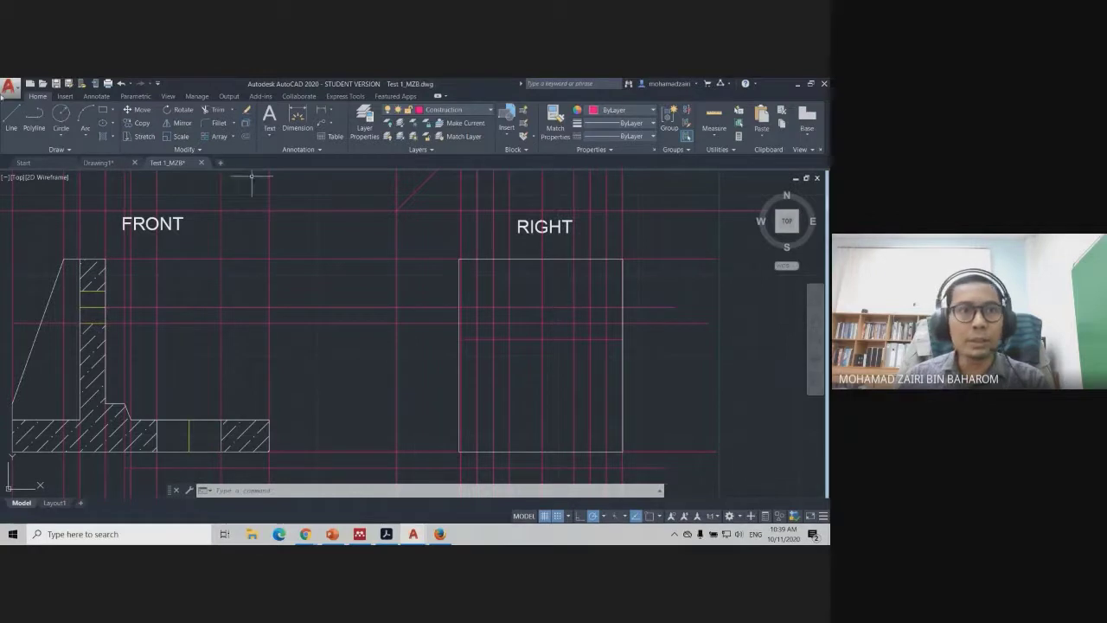
Draw the hole circle at the projected centre and make Outline the current layer
{"action": "left_click", "coordinate": [60, 117]}
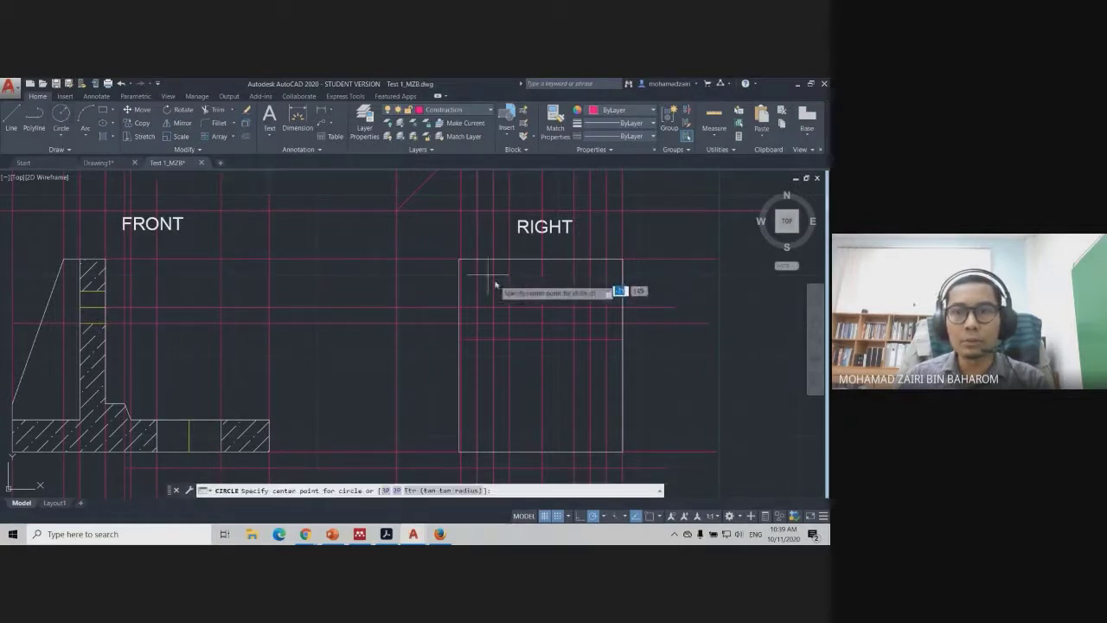
{"action": "left_click", "coordinate": [543, 308]}
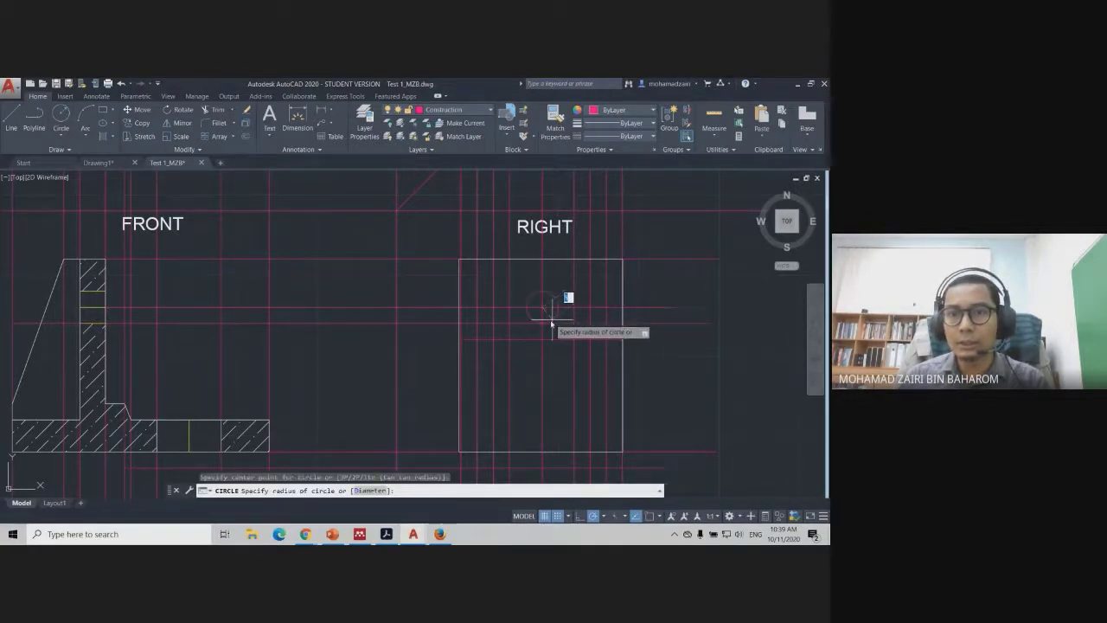
{"action": "left_click", "coordinate": [553, 323]}
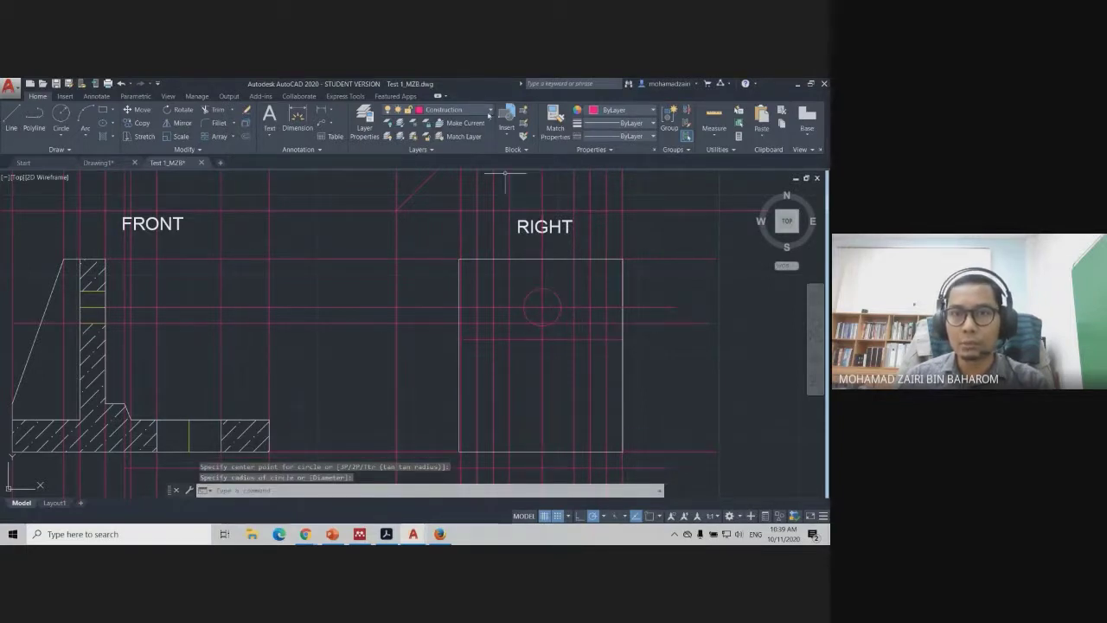
{"action": "left_click", "coordinate": [454, 110]}
{"action": "left_click", "coordinate": [439, 200]}
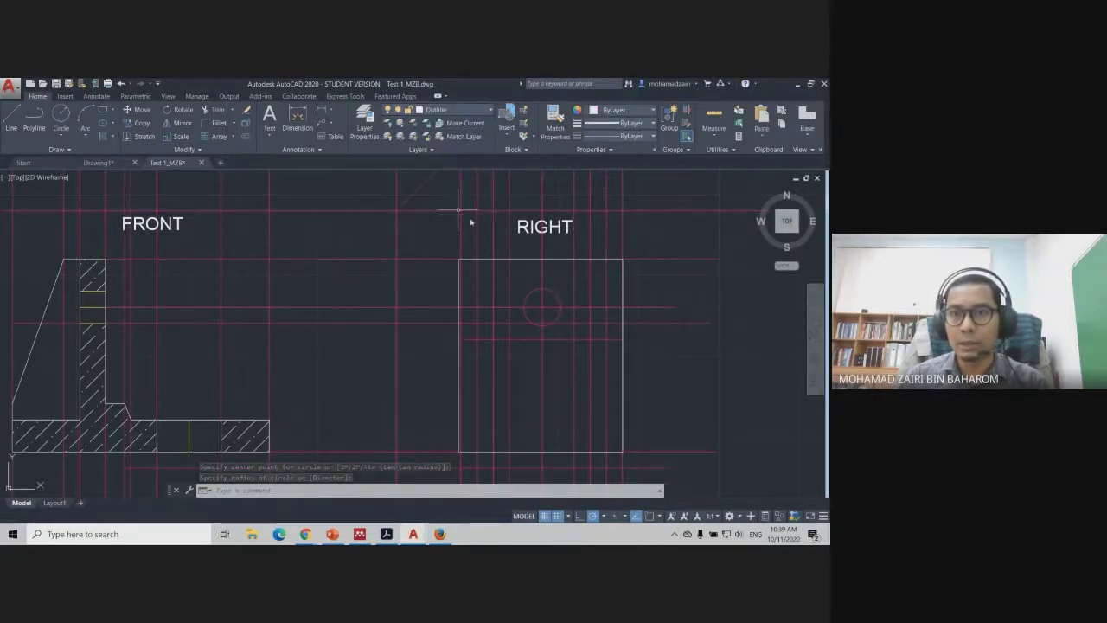
Move the new hole circle onto the Outline layer and recentre the sheet
{"action": "left_click", "coordinate": [542, 288]}
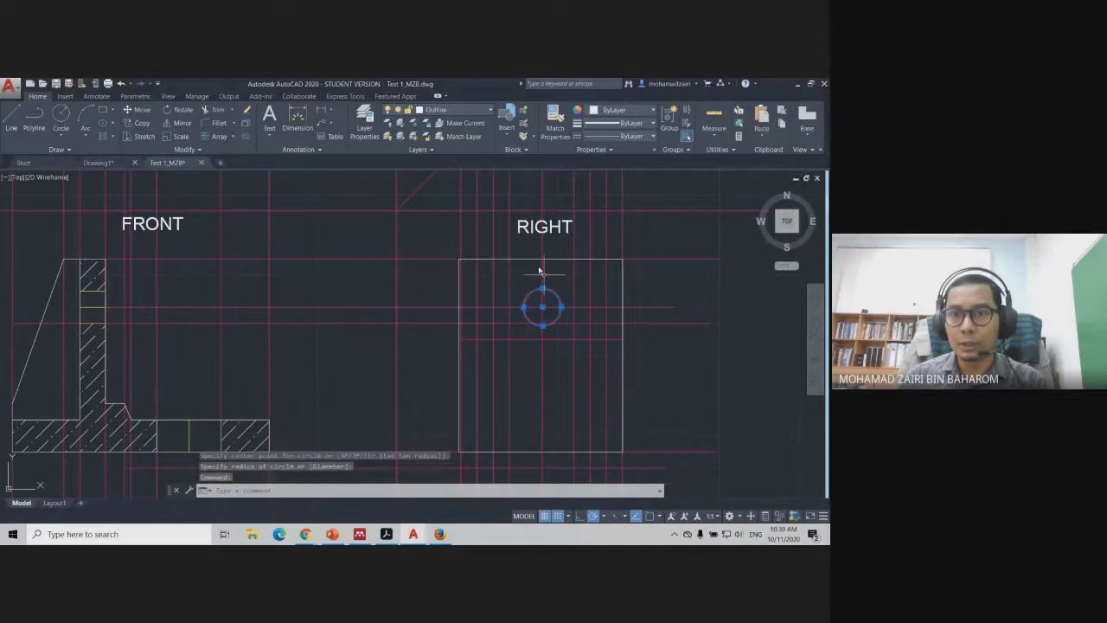
{"action": "left_click", "coordinate": [478, 111]}
{"action": "left_click", "coordinate": [441, 200]}
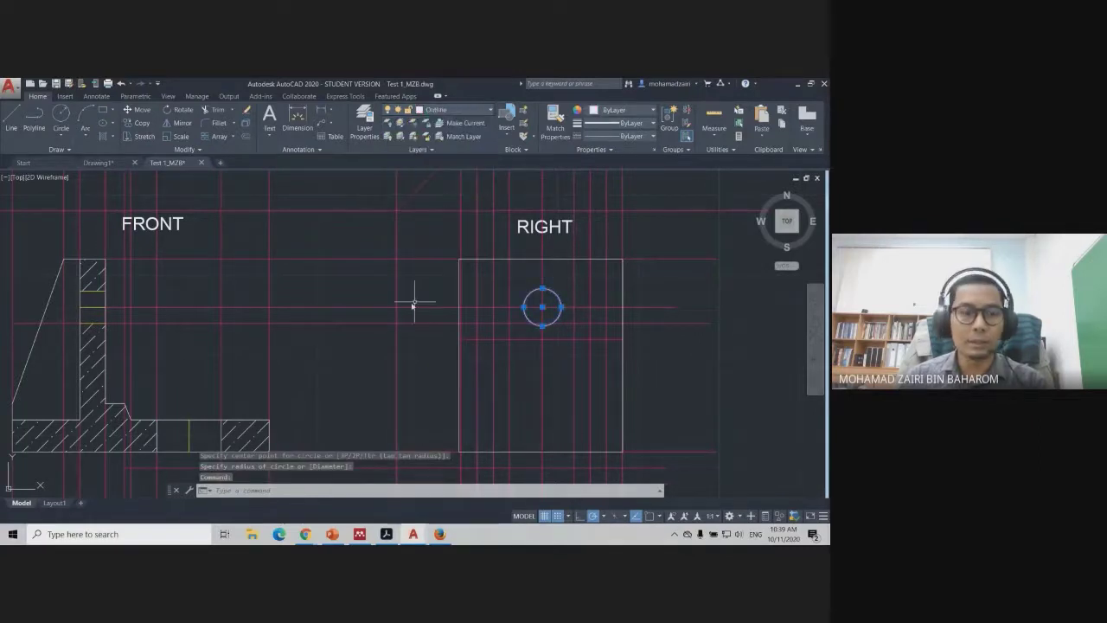
{"action": "key", "text": "Escape"}
{"action": "scroll", "coordinate": [509, 337], "scroll_direction": "up", "scroll_amount": 2}
{"action": "scroll", "coordinate": [547, 311], "scroll_direction": "down", "scroll_amount": 3}
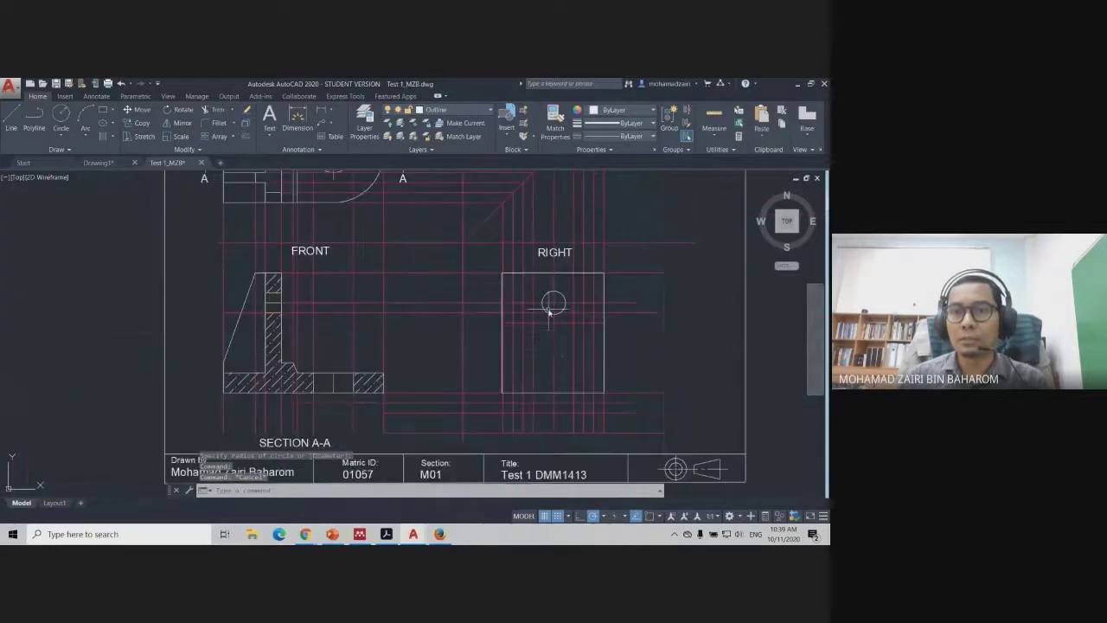
{"action": "middle_click_drag", "start_coordinate": [561, 343], "coordinate": [478, 386]}
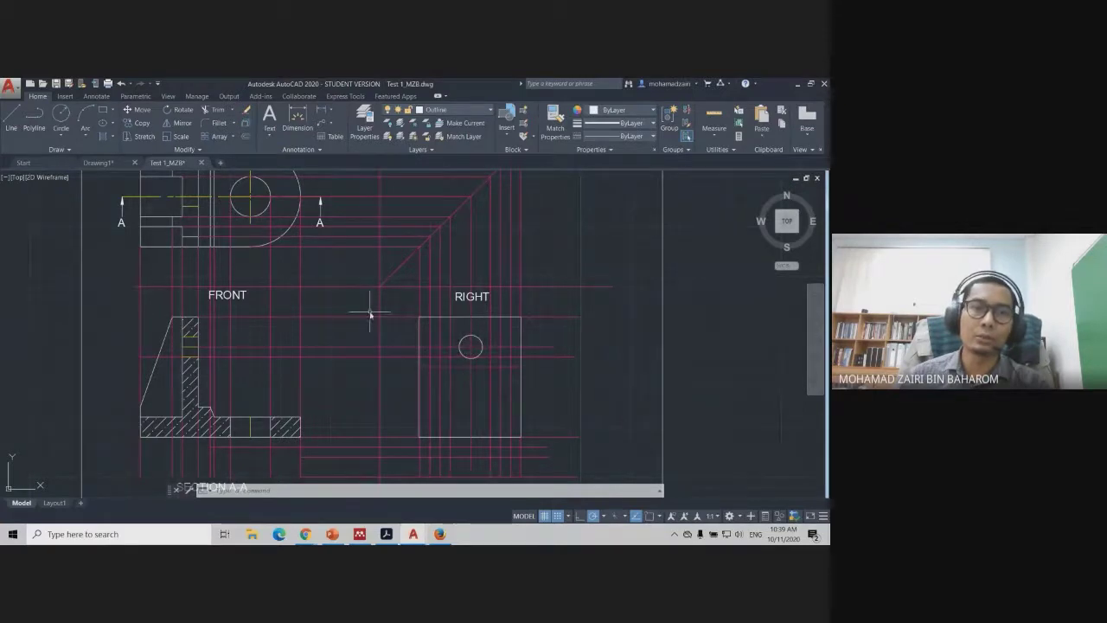
{"action": "scroll", "coordinate": [449, 325], "scroll_direction": "down", "scroll_amount": 2}
{"action": "middle_click_drag", "start_coordinate": [324, 243], "coordinate": [356, 239]}
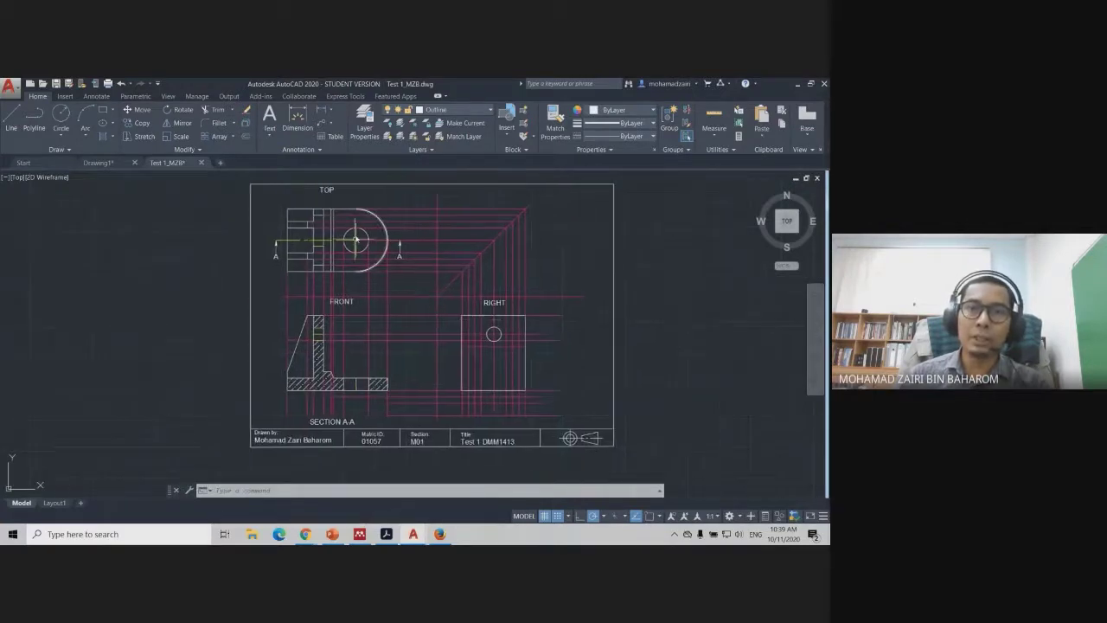
Turn the Dimension layer back on and open the Layer Properties Manager
{"action": "left_click", "coordinate": [452, 112]}
{"action": "left_click", "coordinate": [389, 174]}
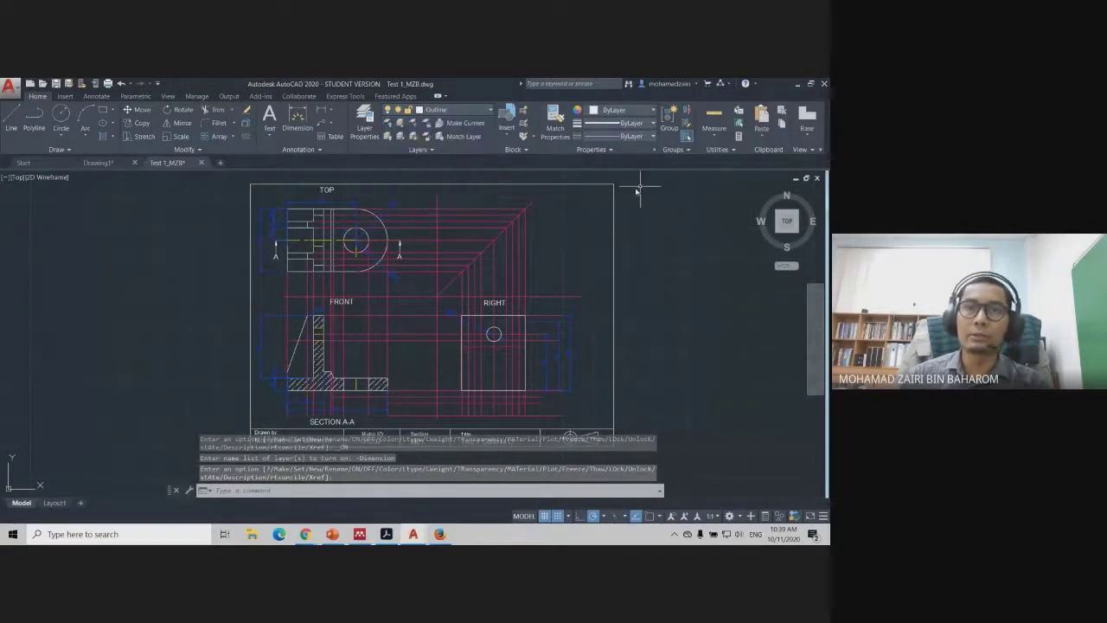
{"action": "scroll", "coordinate": [452, 260], "scroll_direction": "up", "scroll_amount": 2}
{"action": "scroll", "coordinate": [387, 260], "scroll_direction": "down", "scroll_amount": 2}
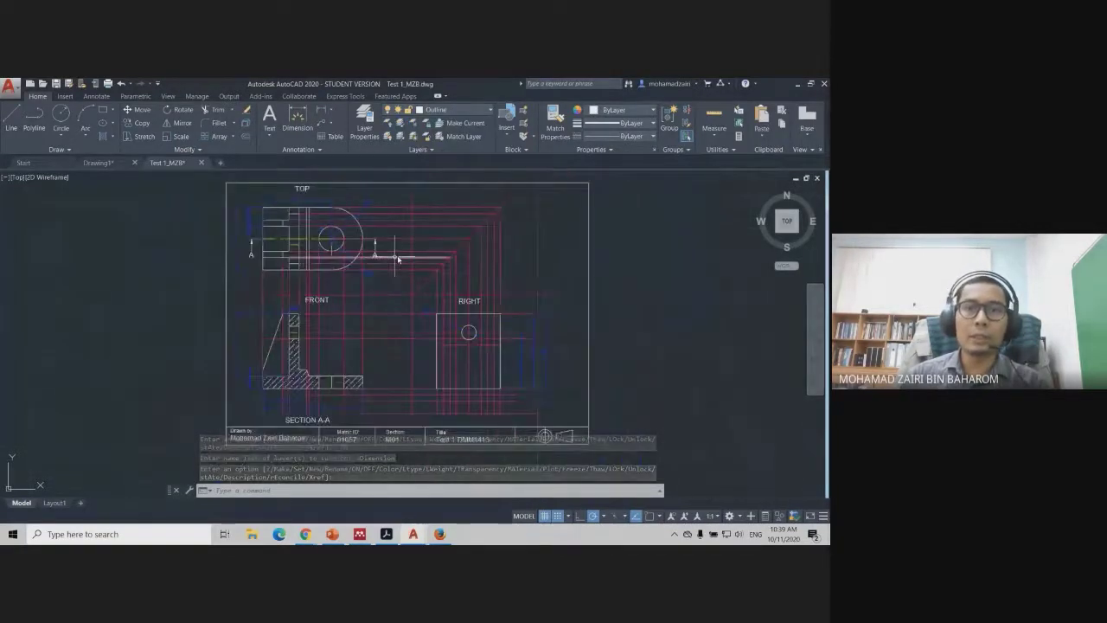
{"action": "scroll", "coordinate": [395, 254], "scroll_direction": "down", "scroll_amount": 2}
{"action": "scroll", "coordinate": [424, 250], "scroll_direction": "down", "scroll_amount": 1}
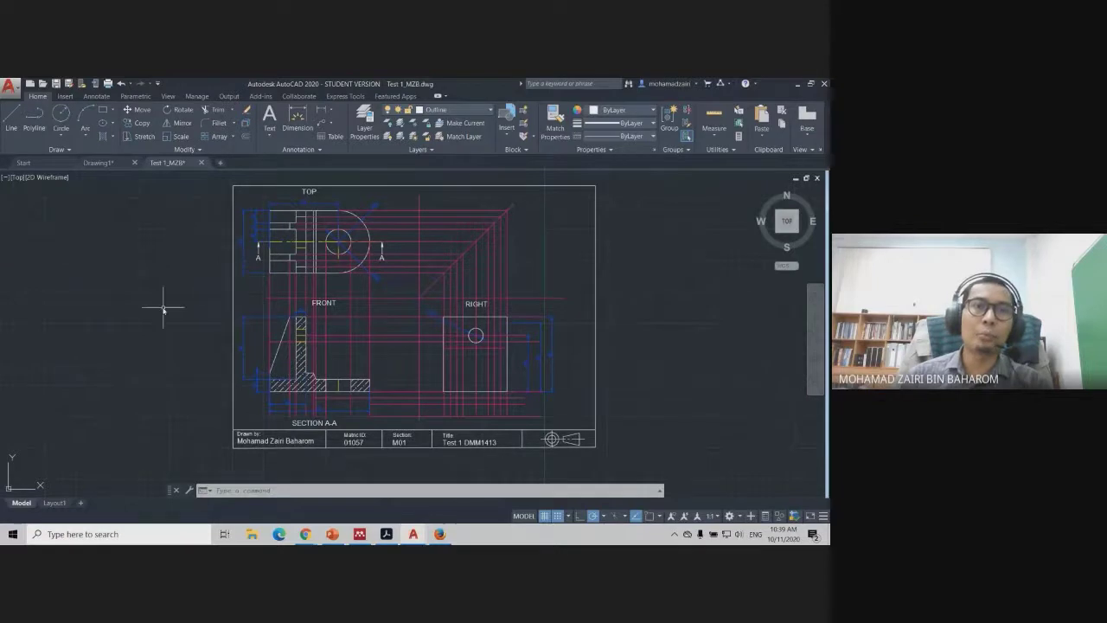
{"action": "left_click", "coordinate": [364, 128]}
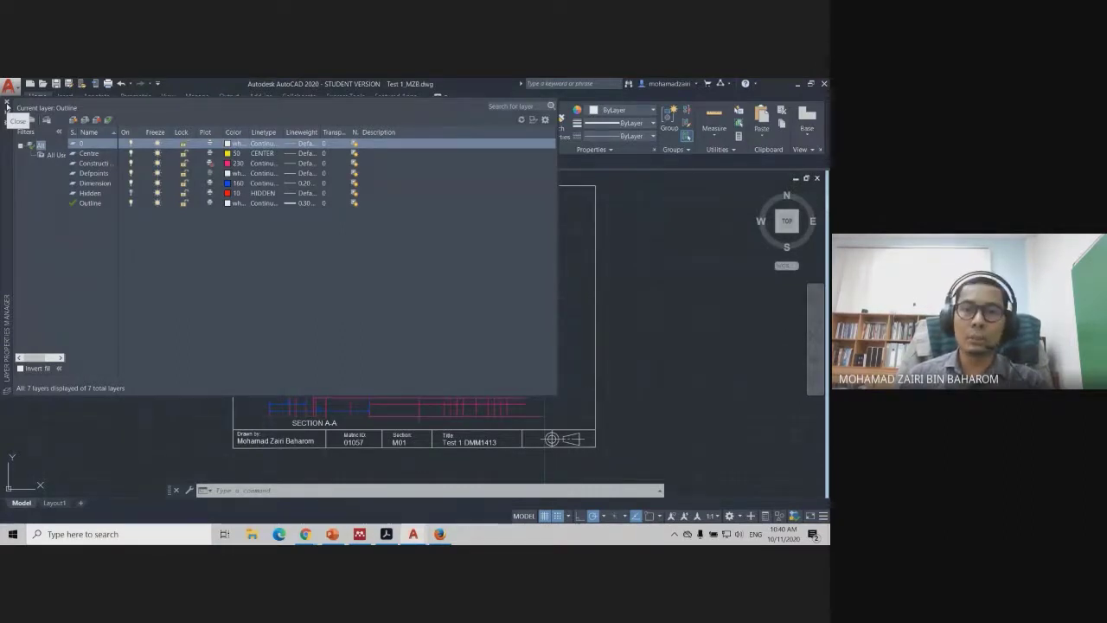
Close the Layer Properties Manager and pan down to show the TOP view
{"action": "left_click", "coordinate": [7, 108]}
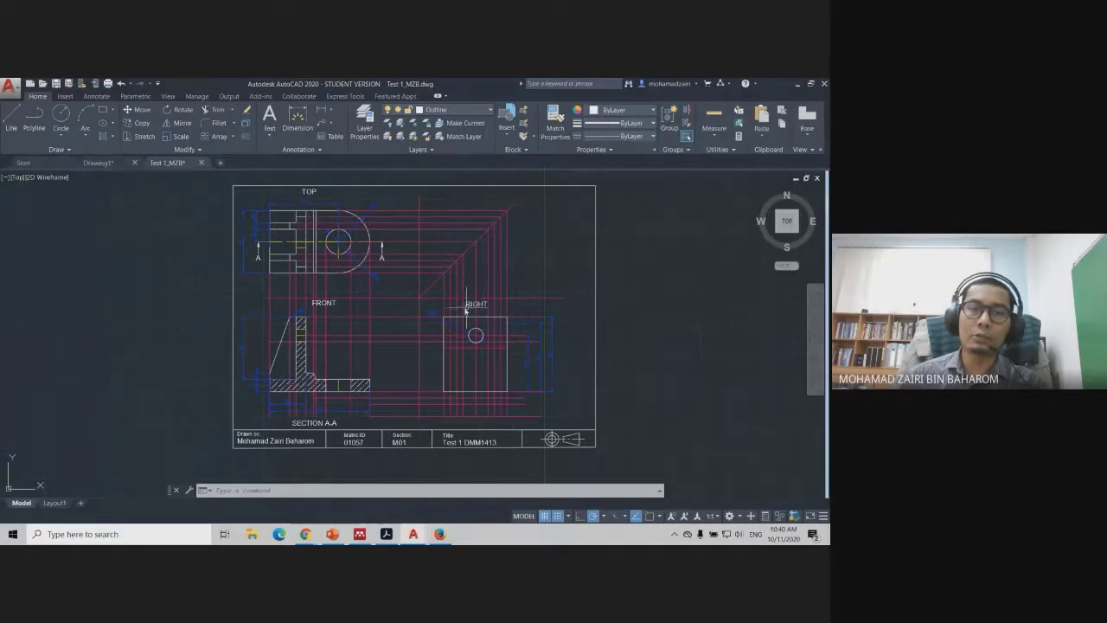
{"action": "scroll", "coordinate": [320, 278], "scroll_direction": "up", "scroll_amount": 2}
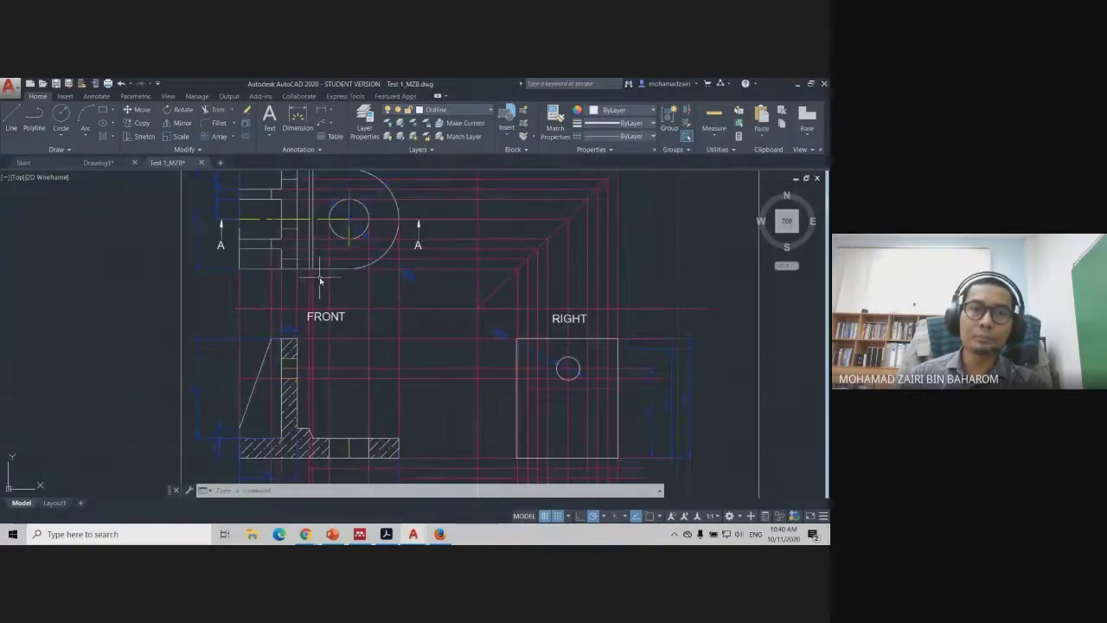
{"action": "middle_click_drag", "start_coordinate": [331, 252], "coordinate": [333, 291]}
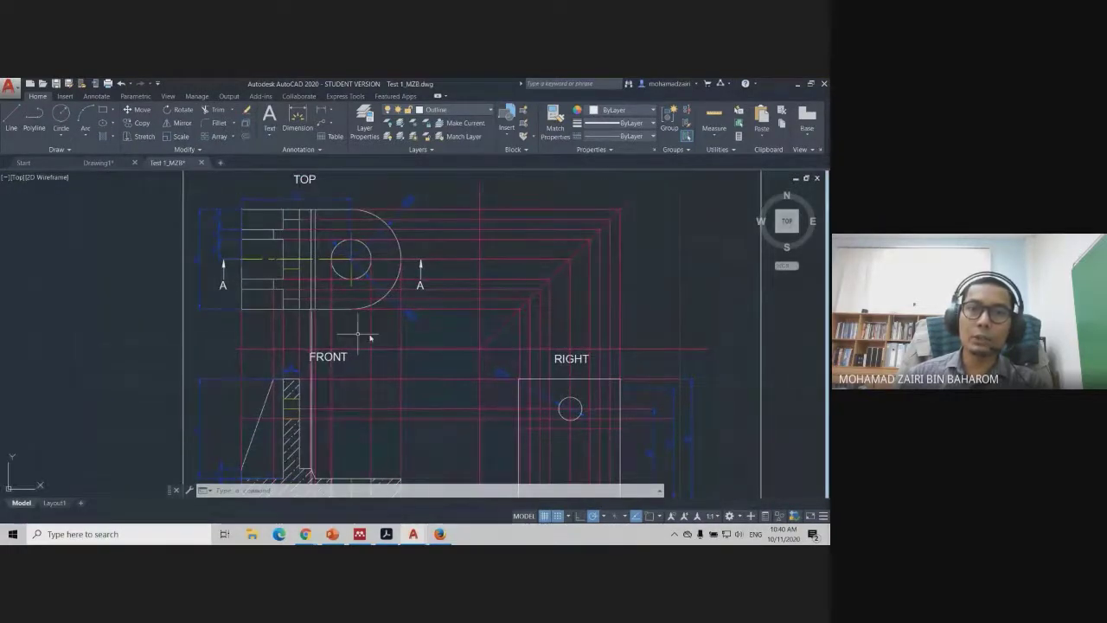
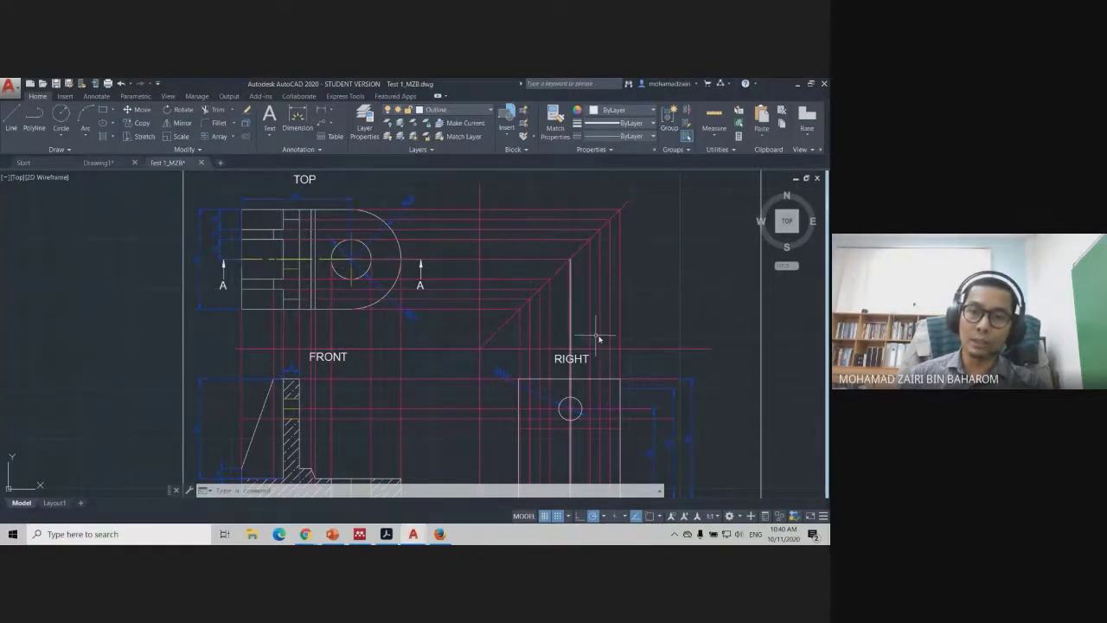
Frame the whole title-block sheet and turn off the Construction layer to hide the magenta lines
{"action": "middle_click_drag", "start_coordinate": [531, 361], "coordinate": [531, 331]}
{"action": "scroll", "coordinate": [531, 332], "scroll_direction": "down", "scroll_amount": 2}
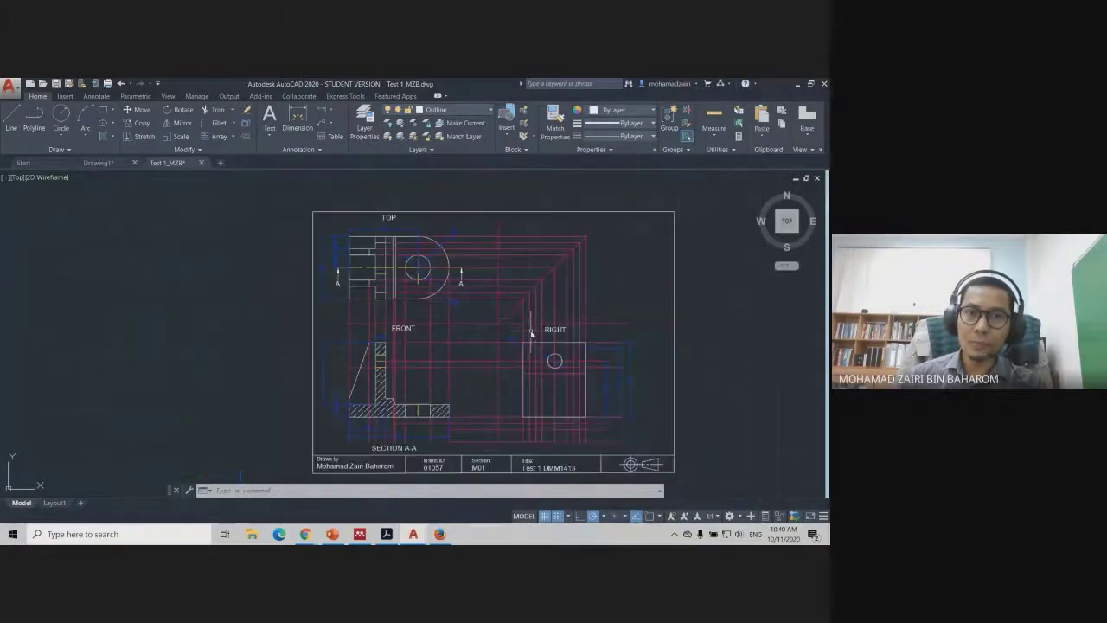
{"action": "middle_click_drag", "start_coordinate": [524, 294], "coordinate": [499, 309]}
{"action": "scroll", "coordinate": [330, 282], "scroll_direction": "up", "scroll_amount": 4}
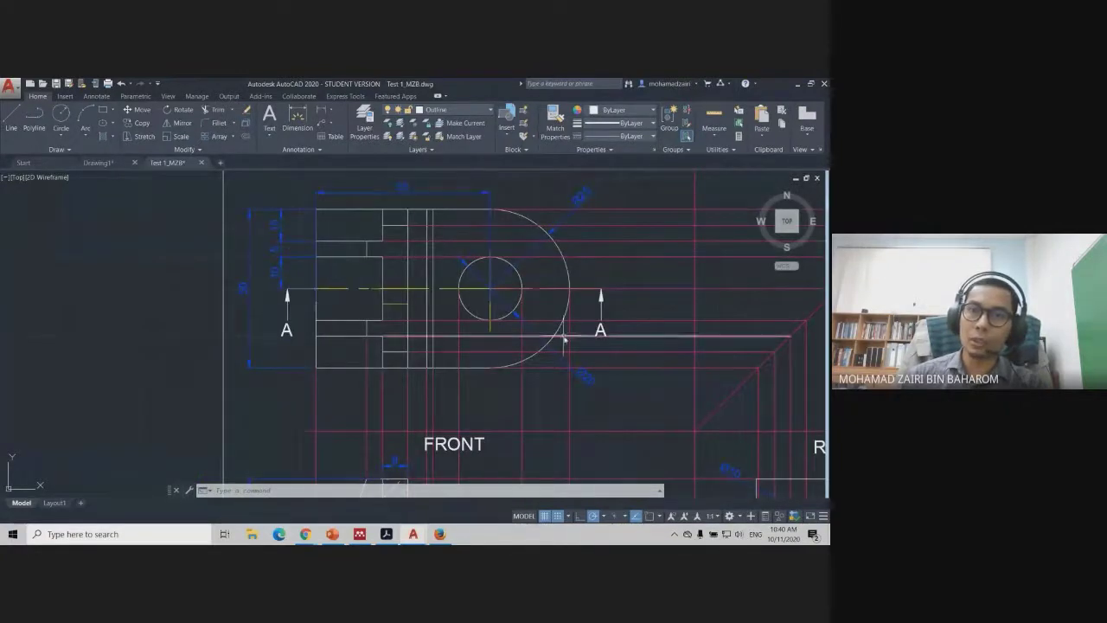
{"action": "scroll", "coordinate": [672, 316], "scroll_direction": "down", "scroll_amount": 2}
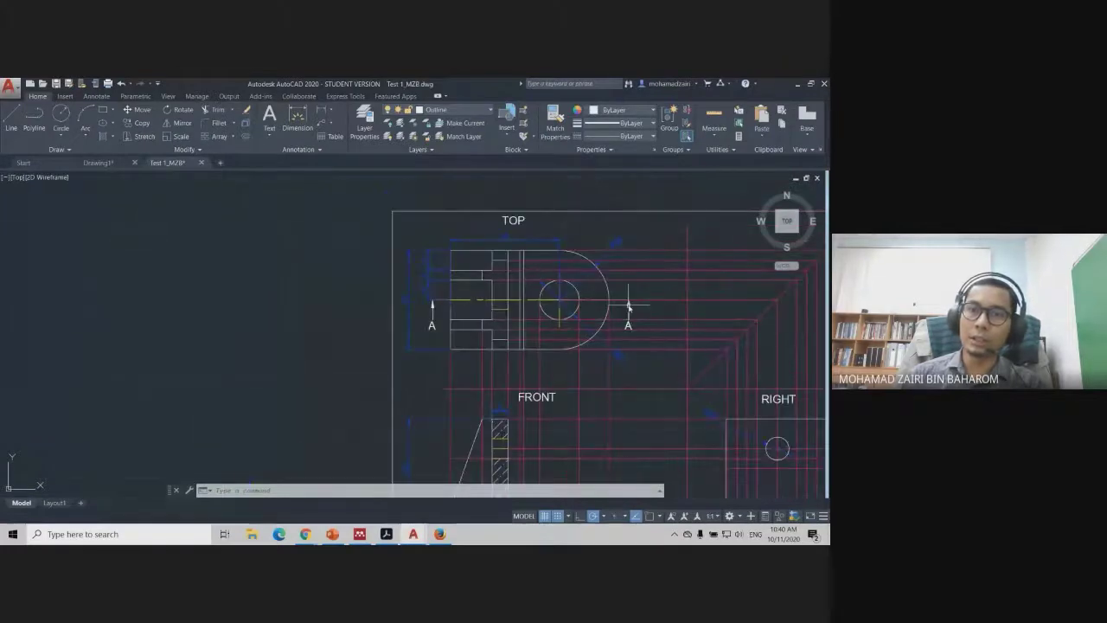
{"action": "middle_click_drag", "start_coordinate": [711, 344], "coordinate": [543, 317]}
{"action": "scroll", "coordinate": [558, 315], "scroll_direction": "down", "scroll_amount": 2}
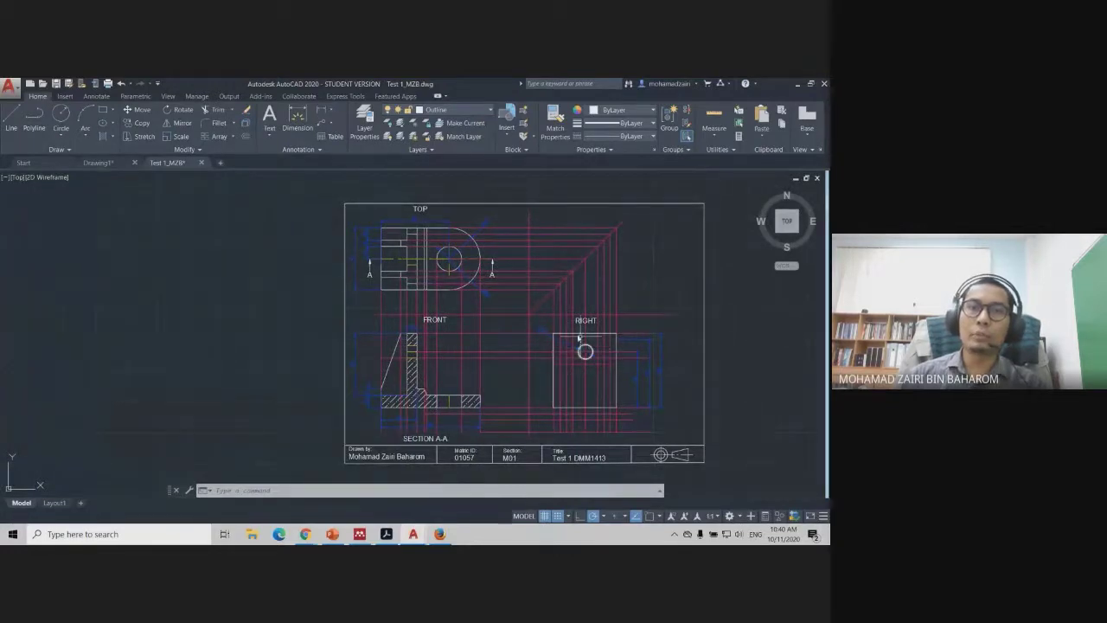
{"action": "middle_click_drag", "start_coordinate": [532, 298], "coordinate": [417, 292]}
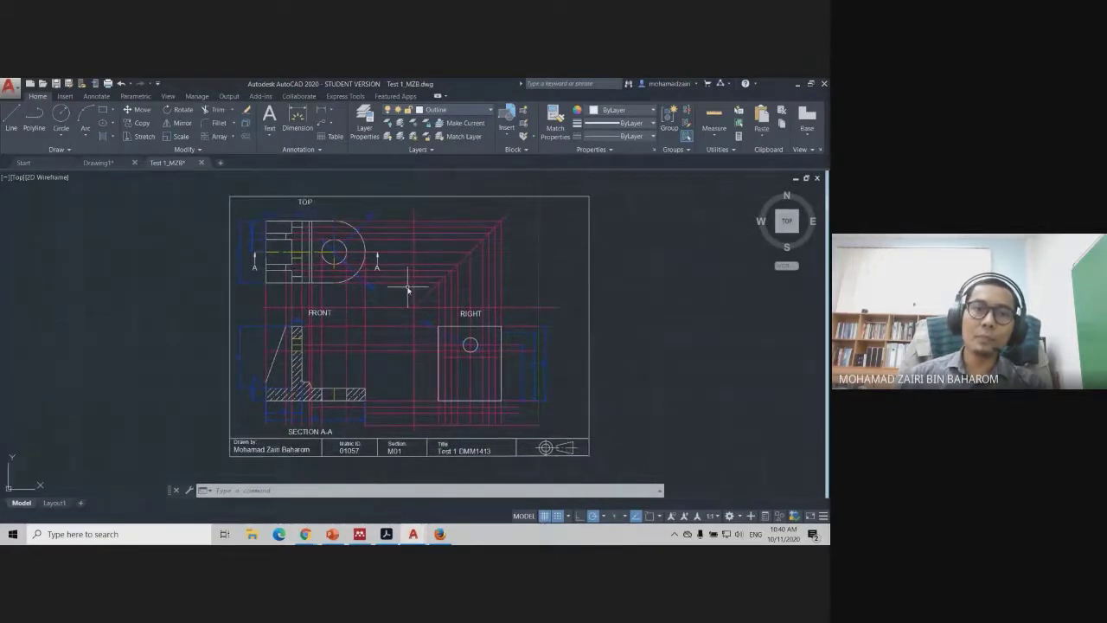
{"action": "scroll", "coordinate": [408, 288], "scroll_direction": "up", "scroll_amount": 2}
{"action": "scroll", "coordinate": [407, 288], "scroll_direction": "down", "scroll_amount": 2}
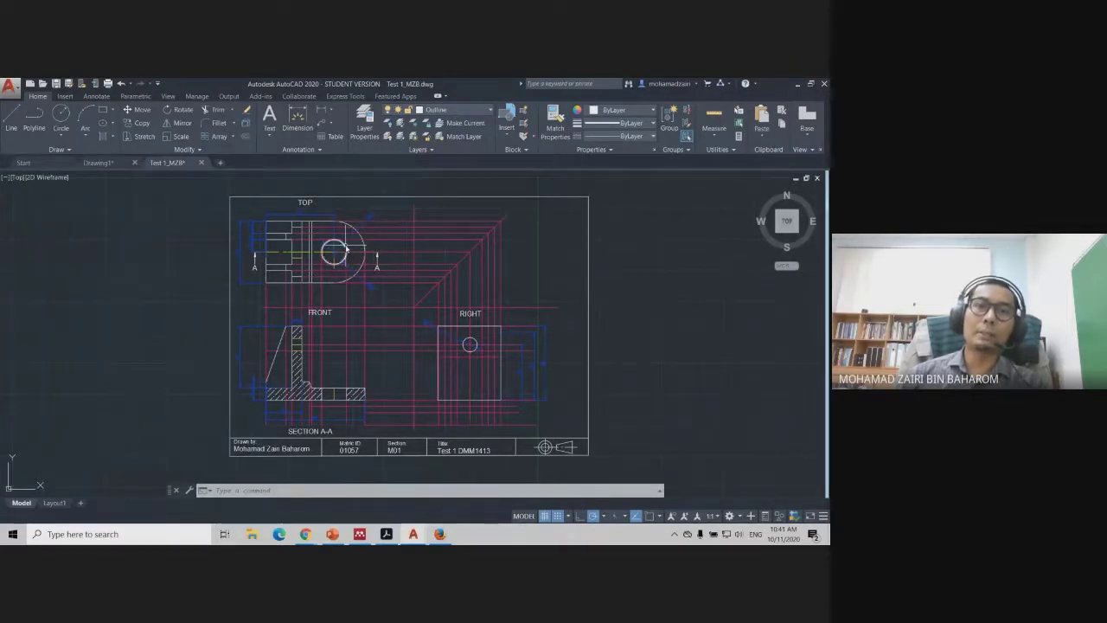
{"action": "left_click", "coordinate": [491, 110]}
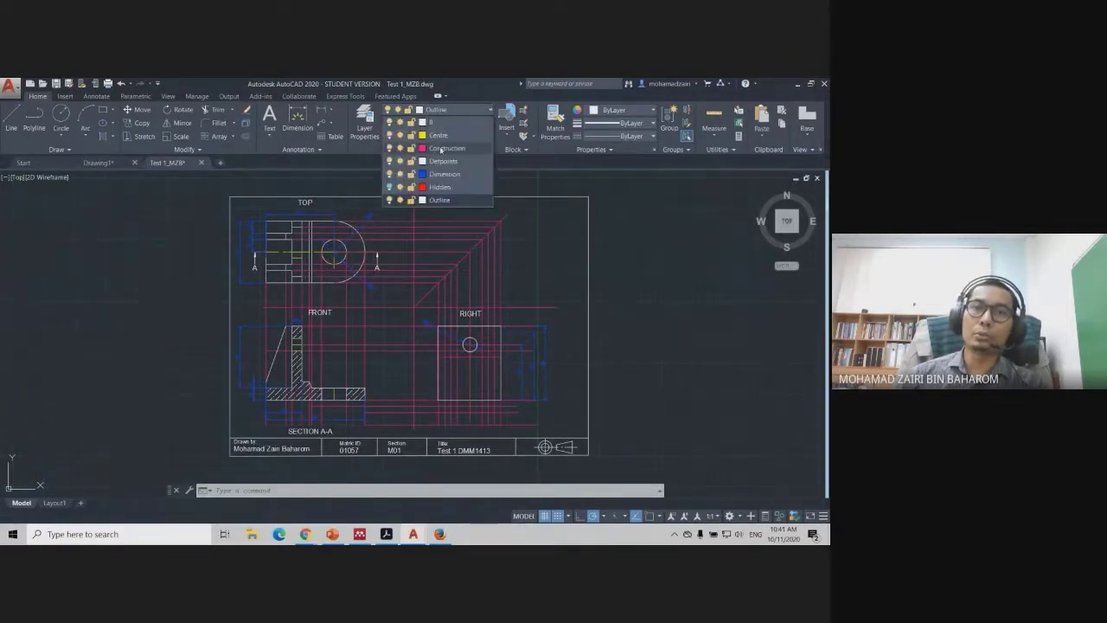
{"action": "left_click", "coordinate": [389, 148]}
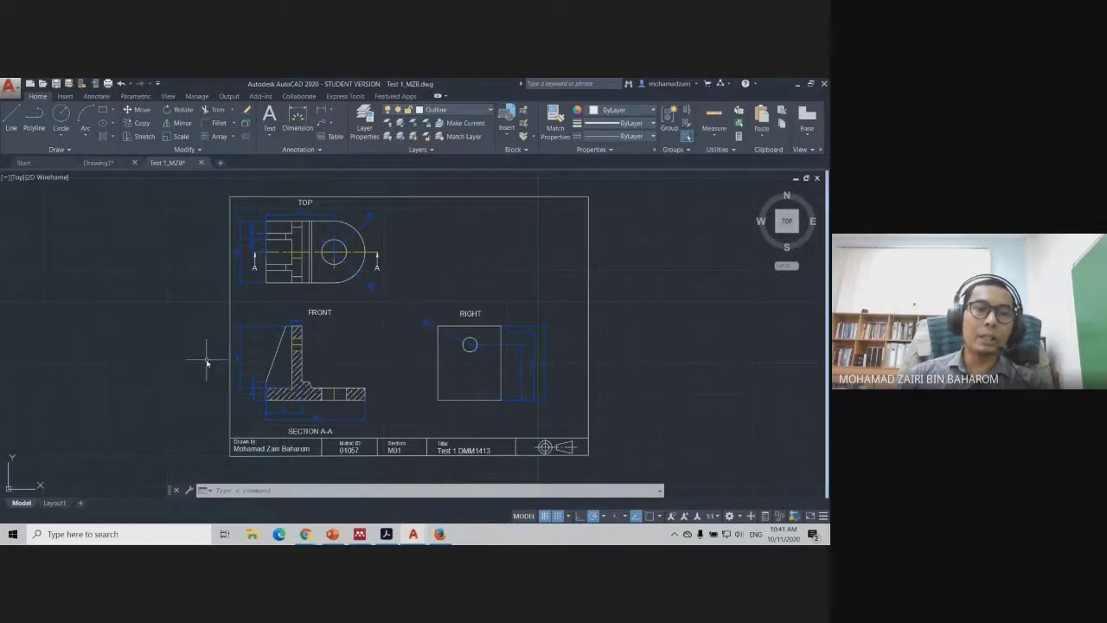
Zoom a window onto Section A-A to check it, then zoom back to extents
{"action": "type", "text": "z"}
{"action": "key", "text": "Return"}
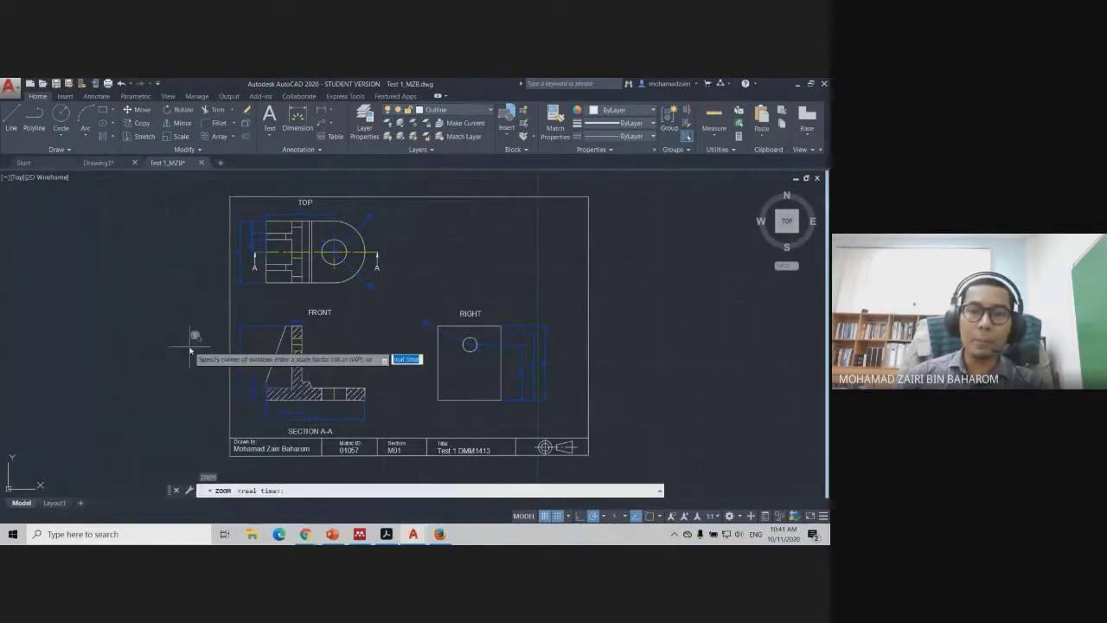
{"action": "left_click", "coordinate": [191, 347]}
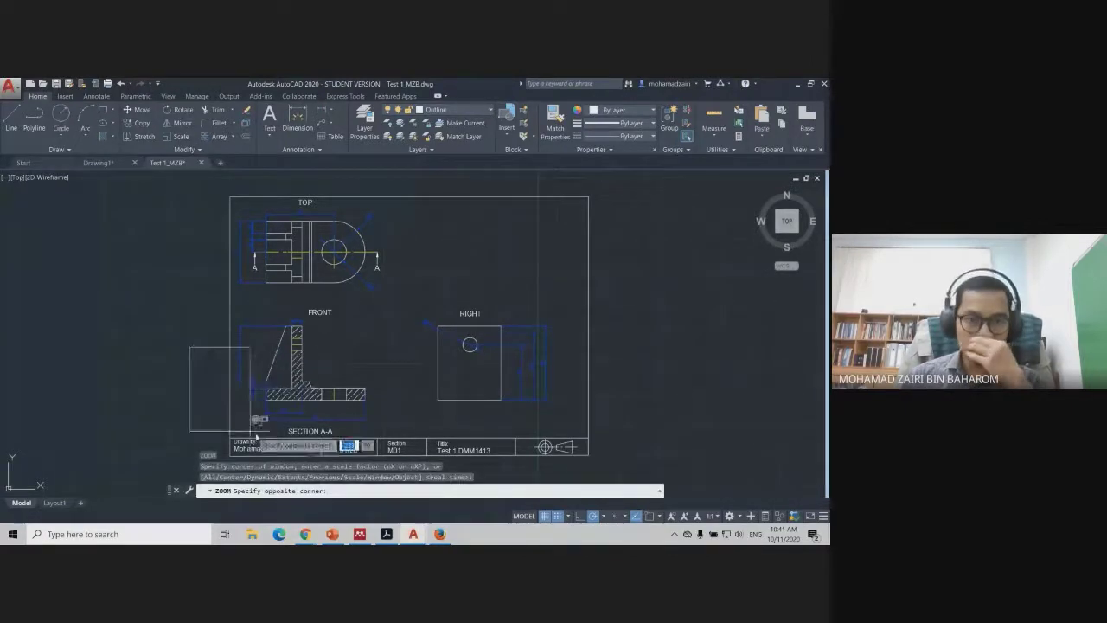
{"action": "left_click", "coordinate": [329, 458]}
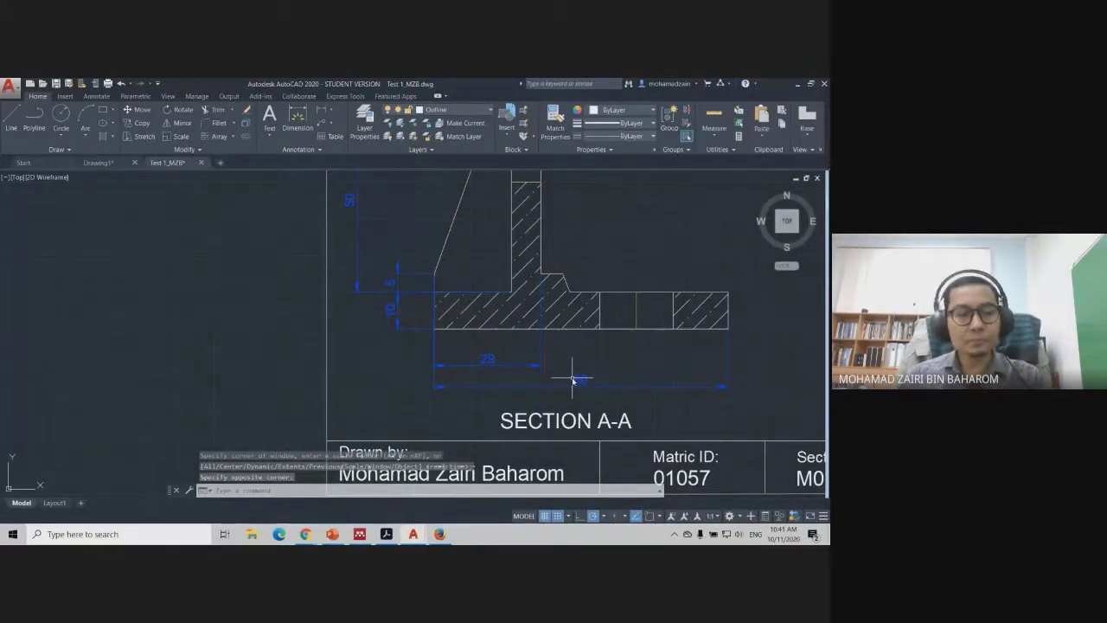
{"action": "key", "text": "Return"}
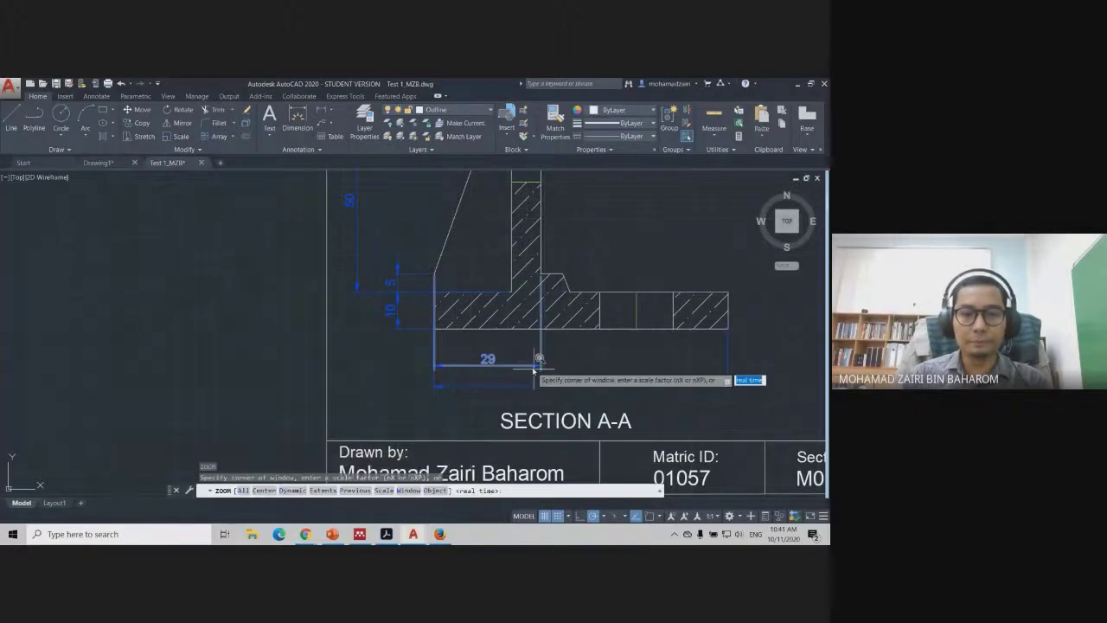
{"action": "key", "text": "Return"}
{"action": "key", "text": "Escape"}
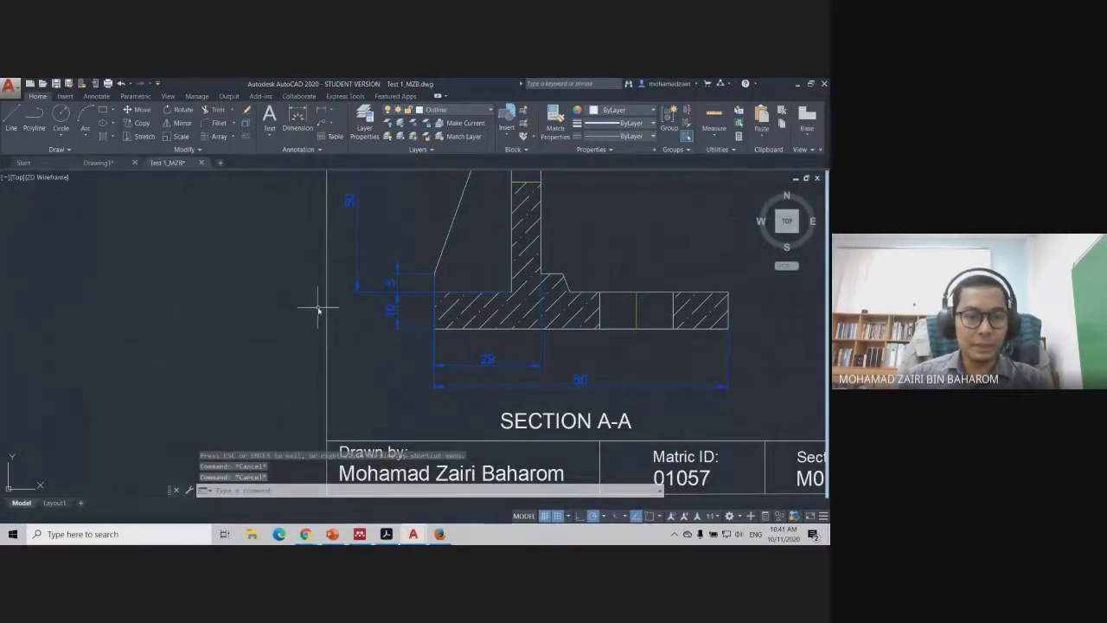
{"action": "key", "text": "Return"}
{"action": "type", "text": "e"}
{"action": "key", "text": "Return"}
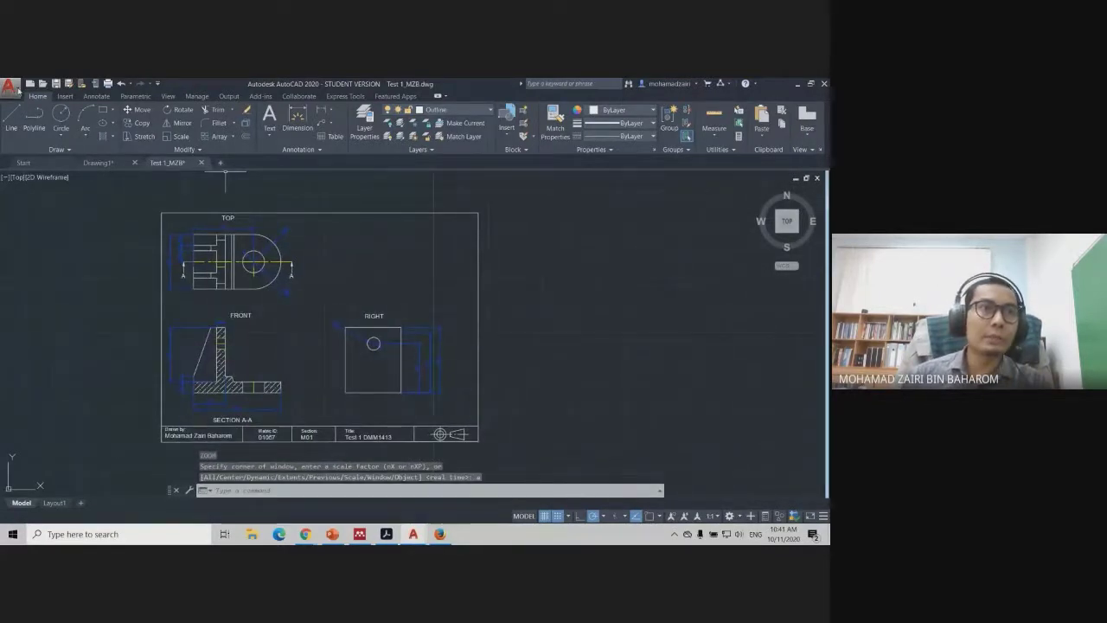
Start a single-sheet plot using the Adobe PDF plotter on Letter paper
{"action": "left_click", "coordinate": [17, 89]}
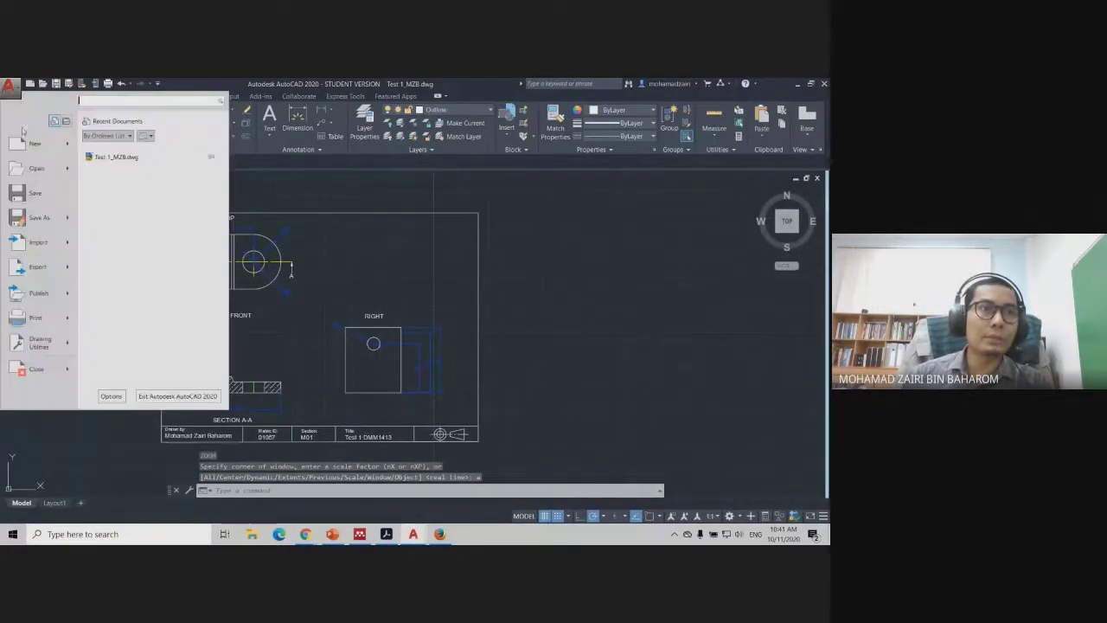
{"action": "left_click", "coordinate": [38, 320]}
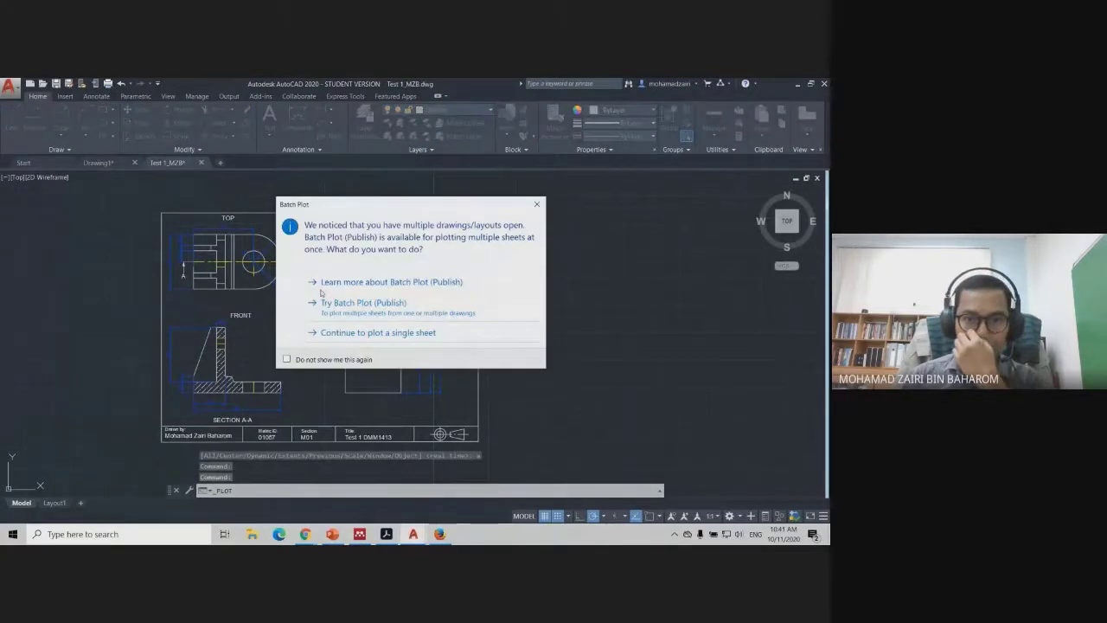
{"action": "left_click", "coordinate": [360, 330]}
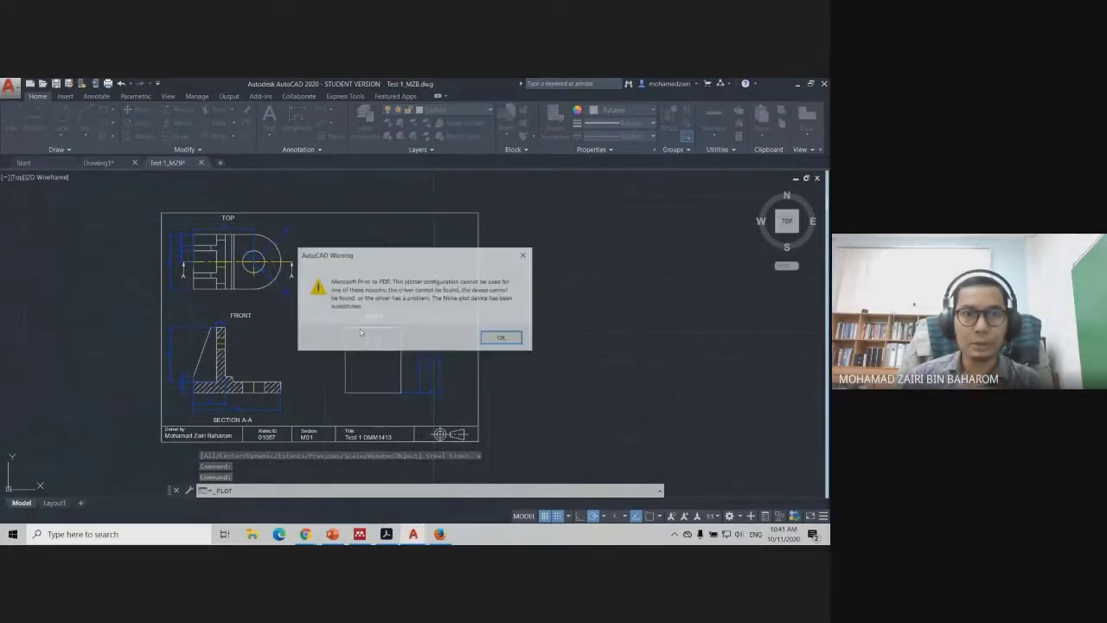
{"action": "left_click", "coordinate": [509, 339]}
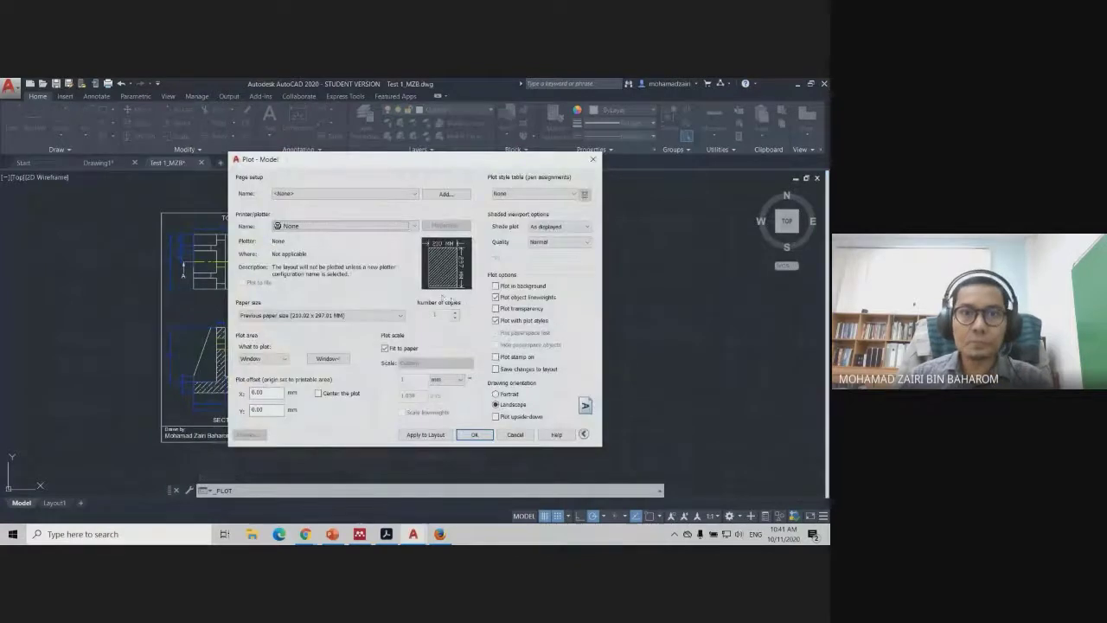
{"action": "left_click", "coordinate": [323, 228]}
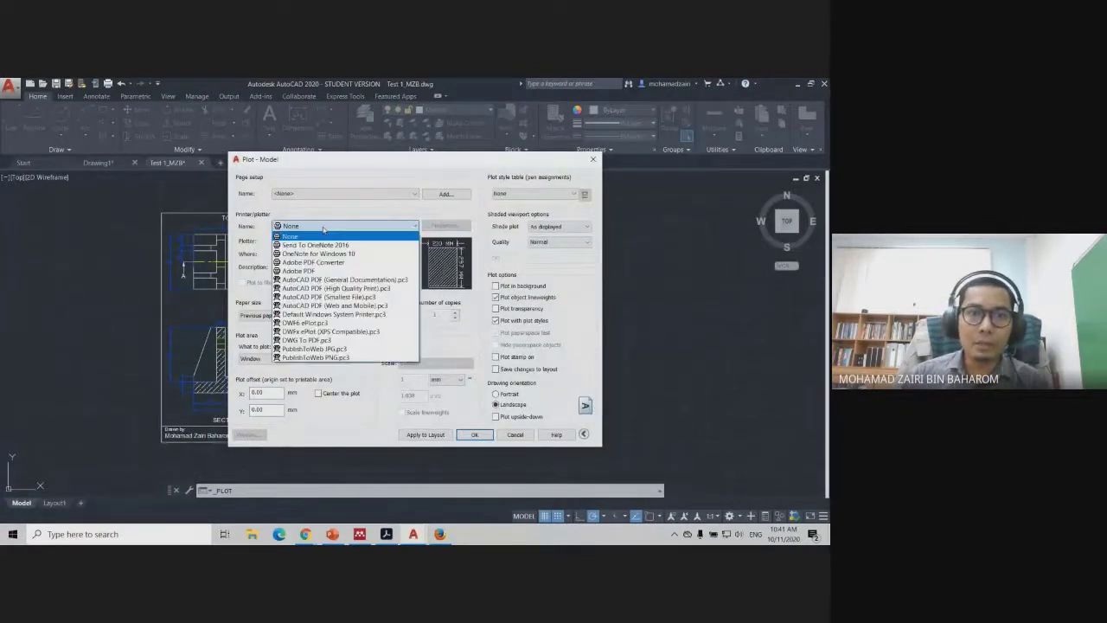
{"action": "left_click", "coordinate": [324, 271]}
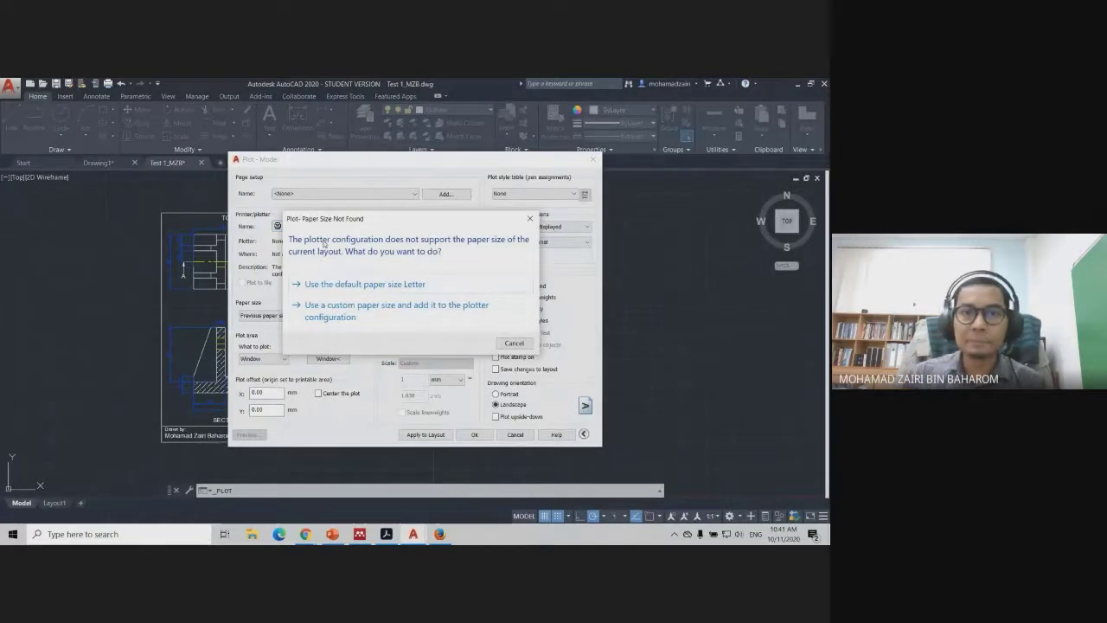
{"action": "left_click", "coordinate": [382, 285]}
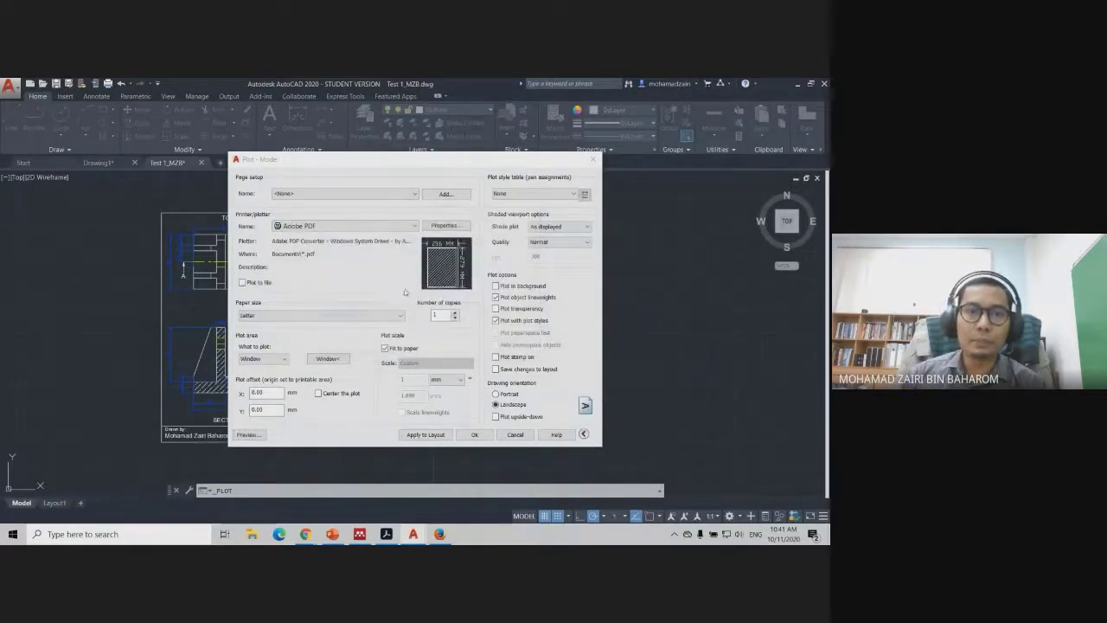
Set the plot area to a Window framing the title-block border and preview it
{"action": "left_click", "coordinate": [265, 359]}
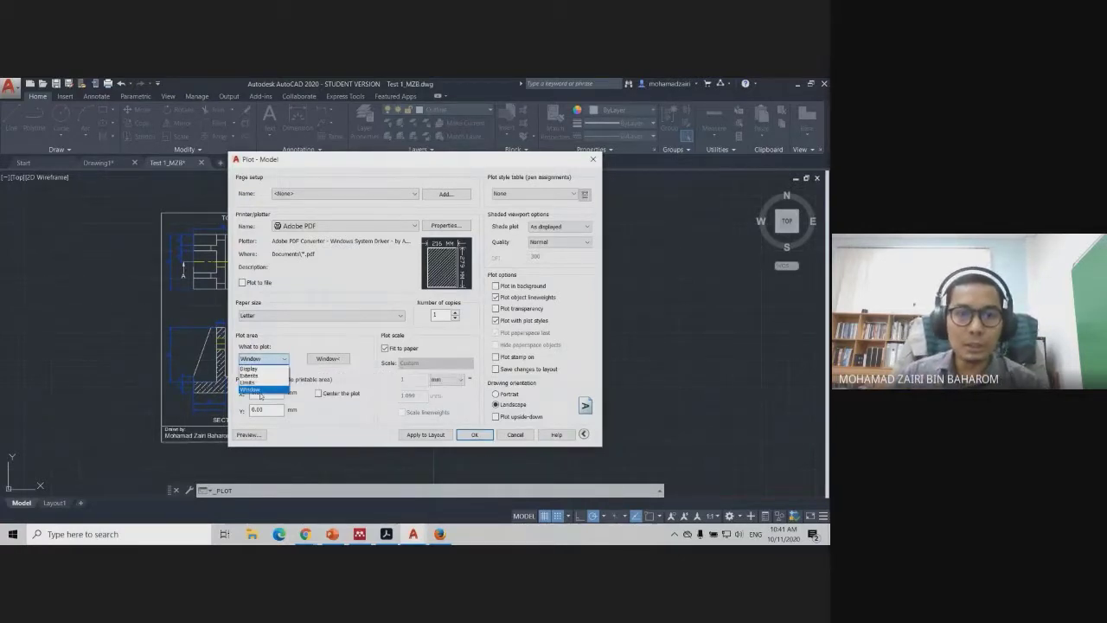
{"action": "left_click", "coordinate": [259, 390]}
{"action": "left_click", "coordinate": [328, 358]}
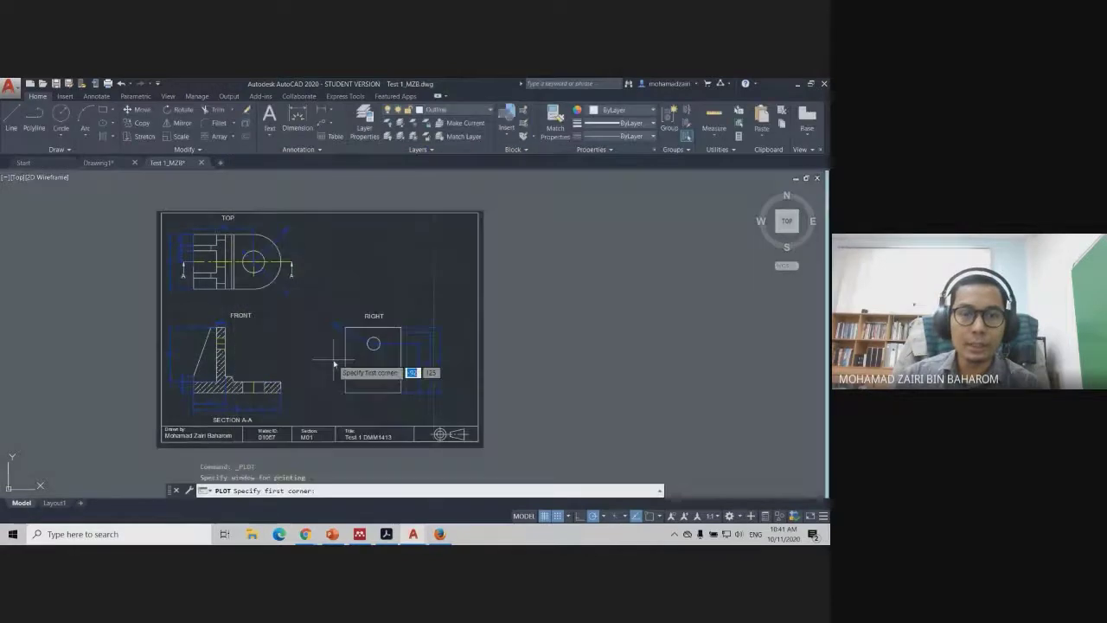
{"action": "left_click", "coordinate": [159, 213]}
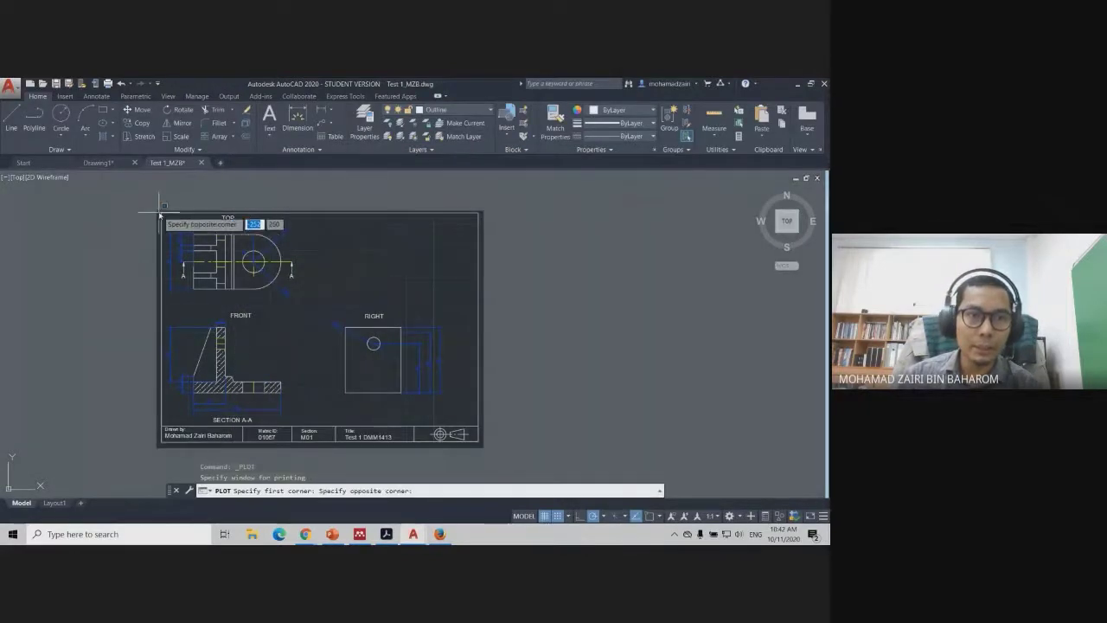
{"action": "left_click", "coordinate": [483, 446]}
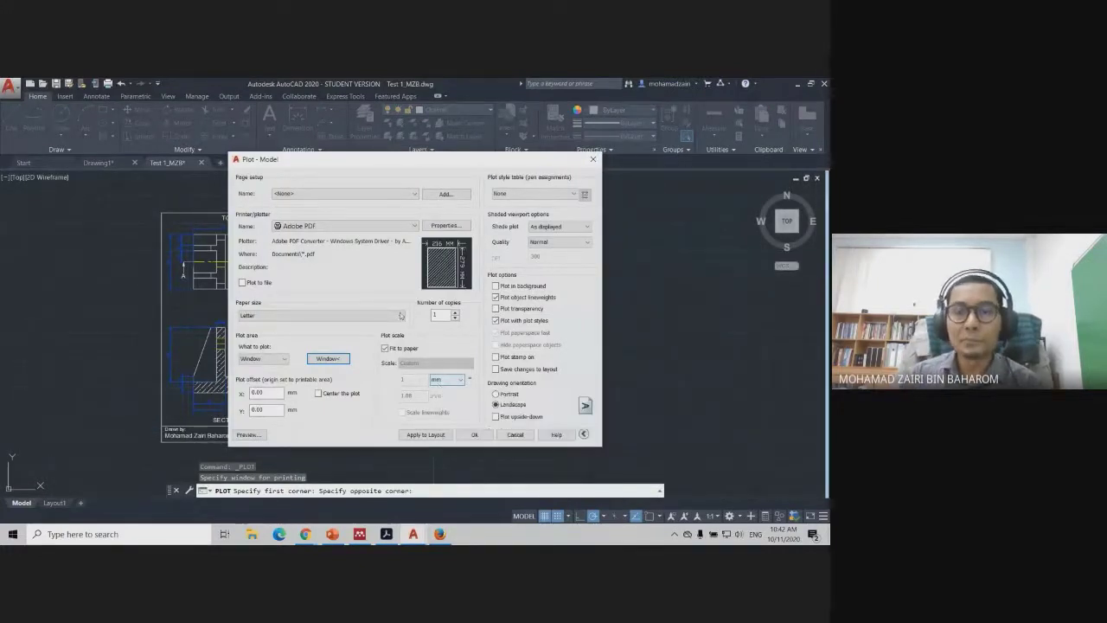
{"action": "left_click", "coordinate": [248, 435]}
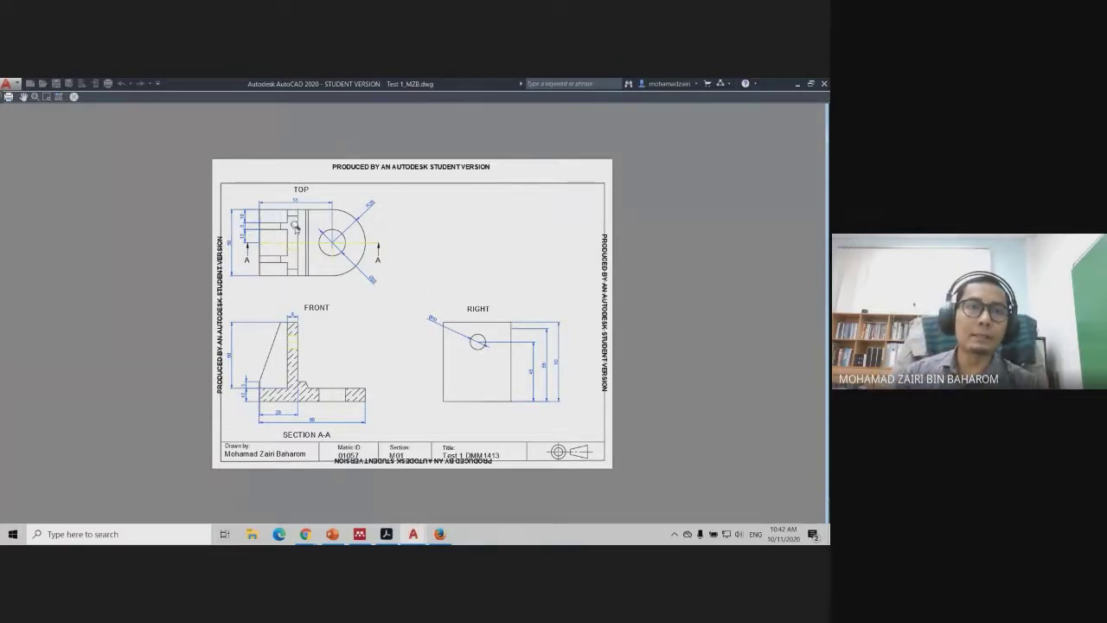
Keep Letter paper, switch the plot area to Display, and preview the small result
{"action": "left_click", "coordinate": [75, 97]}
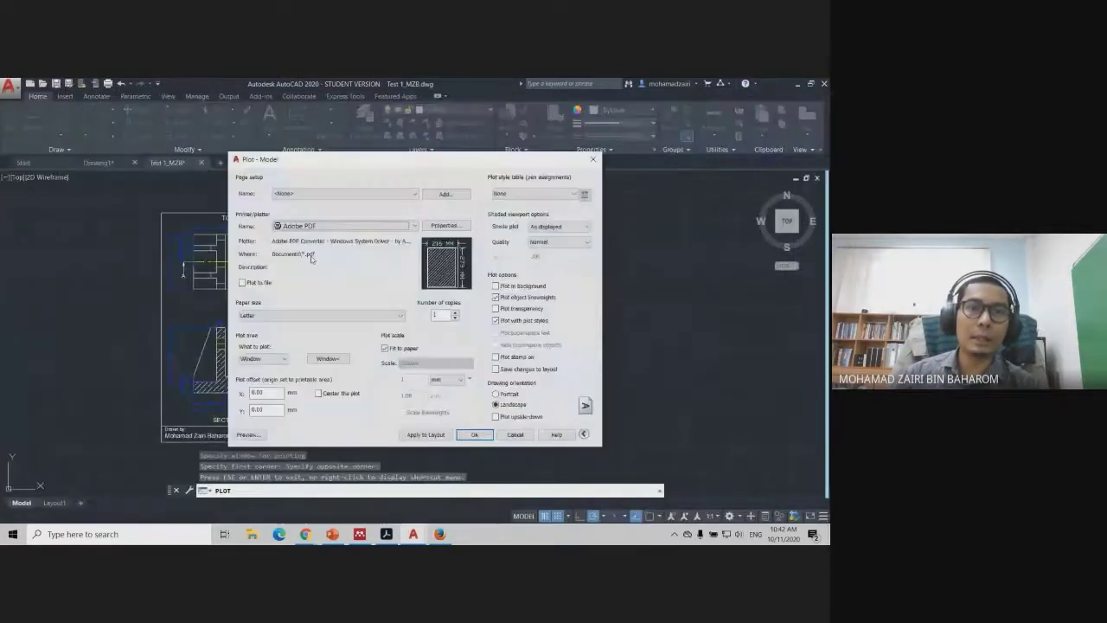
{"action": "left_click", "coordinate": [358, 316]}
{"action": "left_click", "coordinate": [358, 317]}
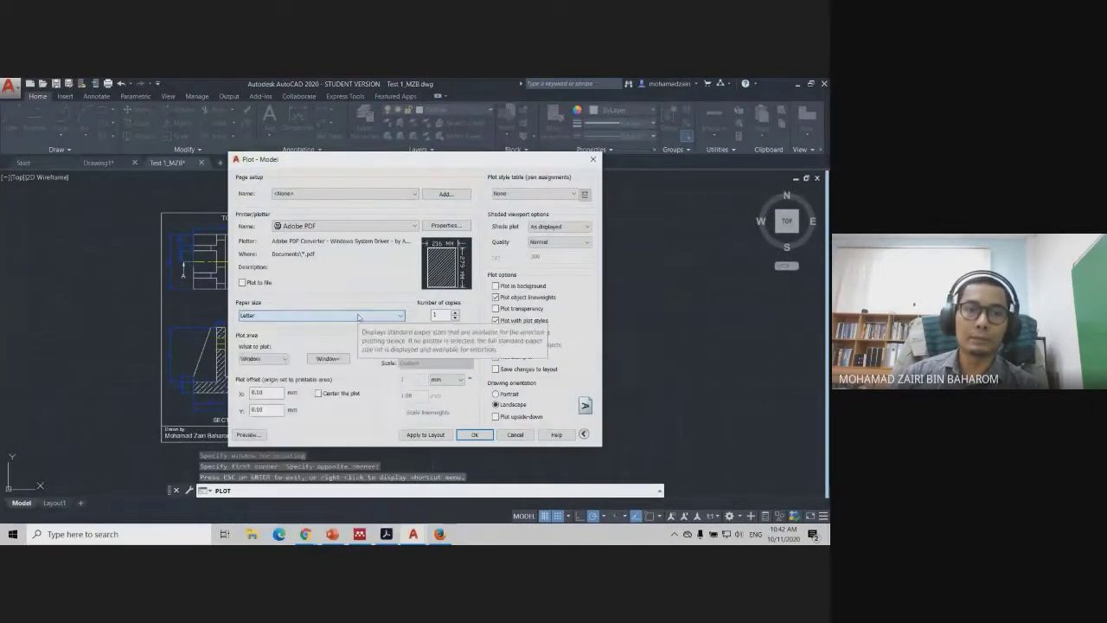
{"action": "left_click", "coordinate": [279, 358]}
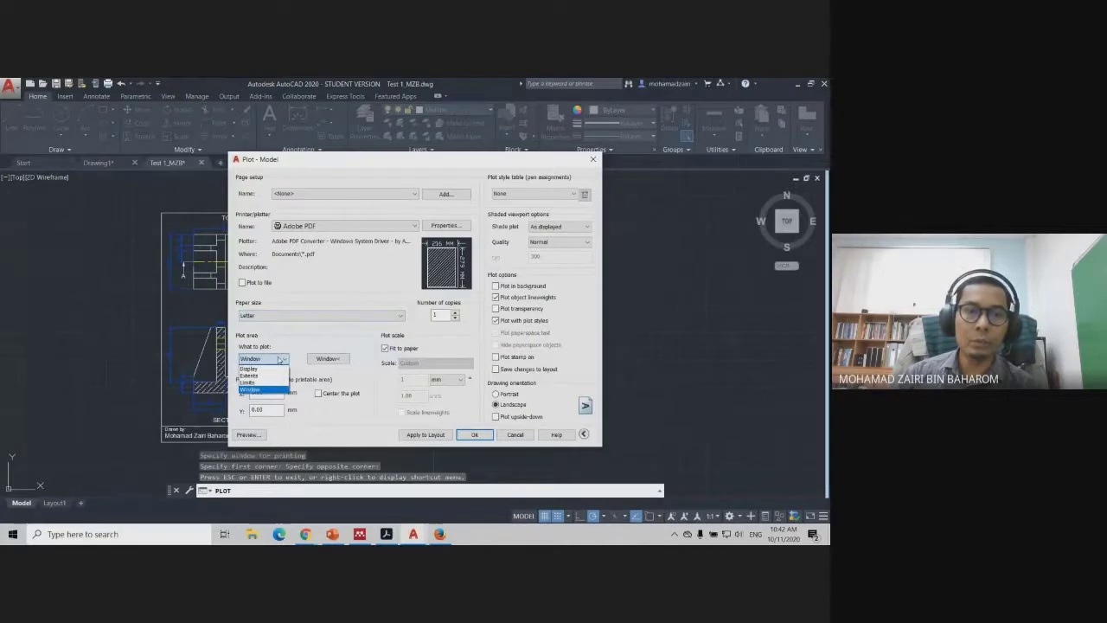
{"action": "left_click", "coordinate": [250, 369]}
{"action": "left_click", "coordinate": [249, 434]}
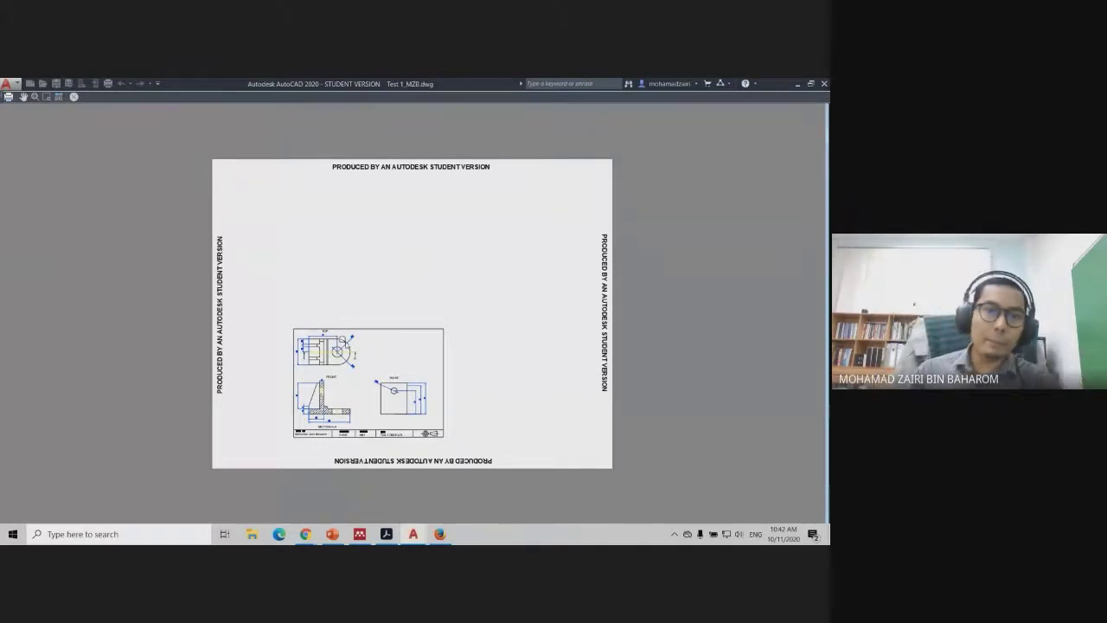
{"action": "left_click", "coordinate": [74, 97]}
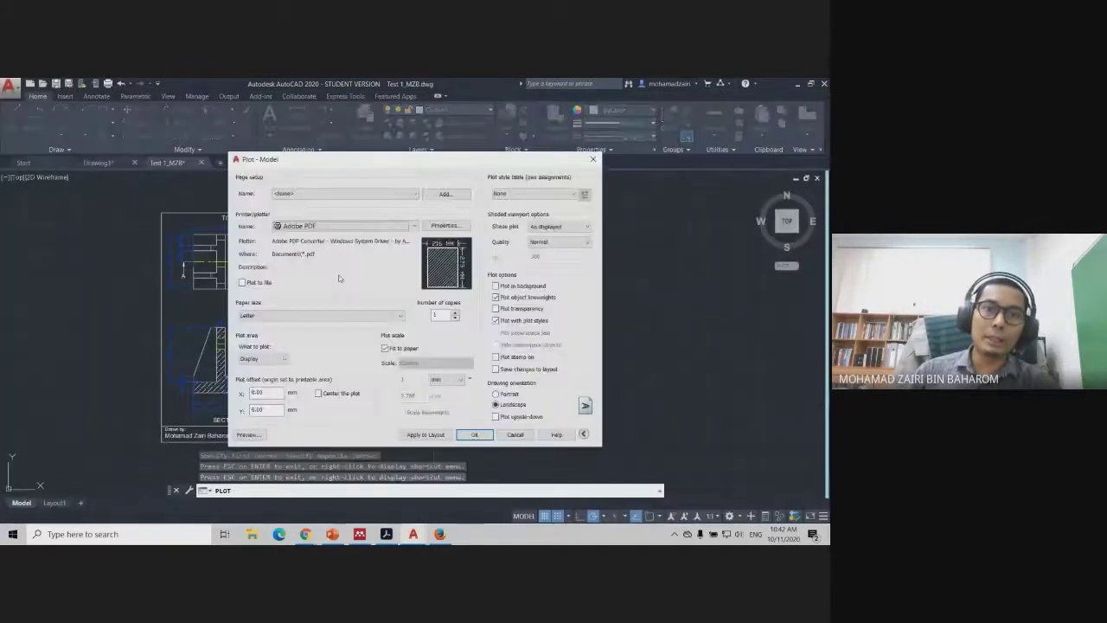
Re-pick a Window around the title block, preview the full-sheet plot, and close the Plot dialog
{"action": "left_click", "coordinate": [264, 358]}
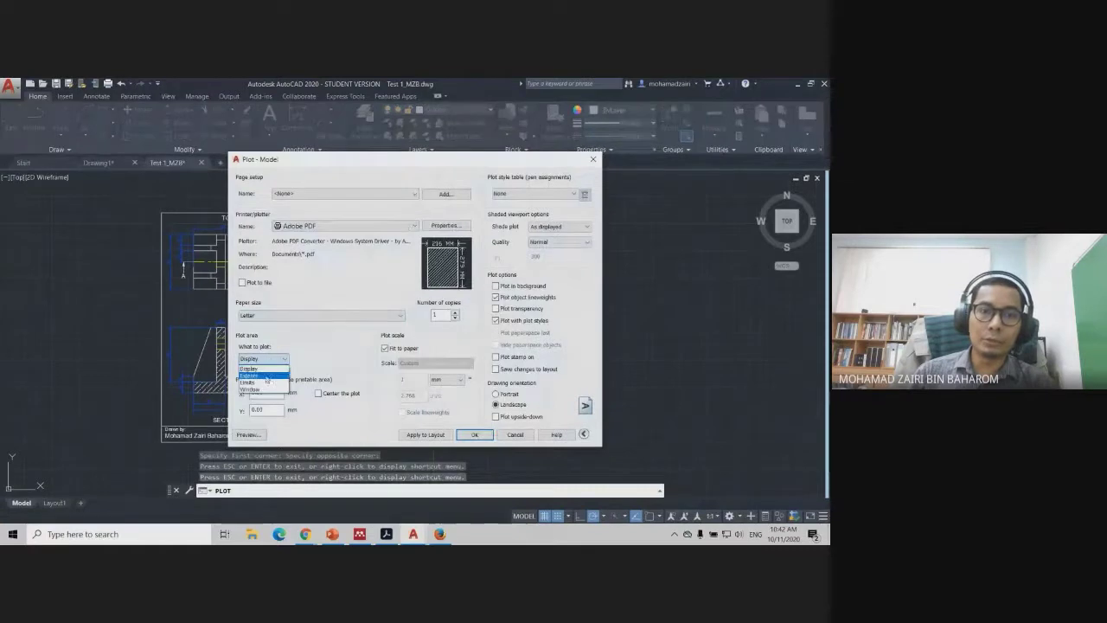
{"action": "left_click", "coordinate": [264, 390]}
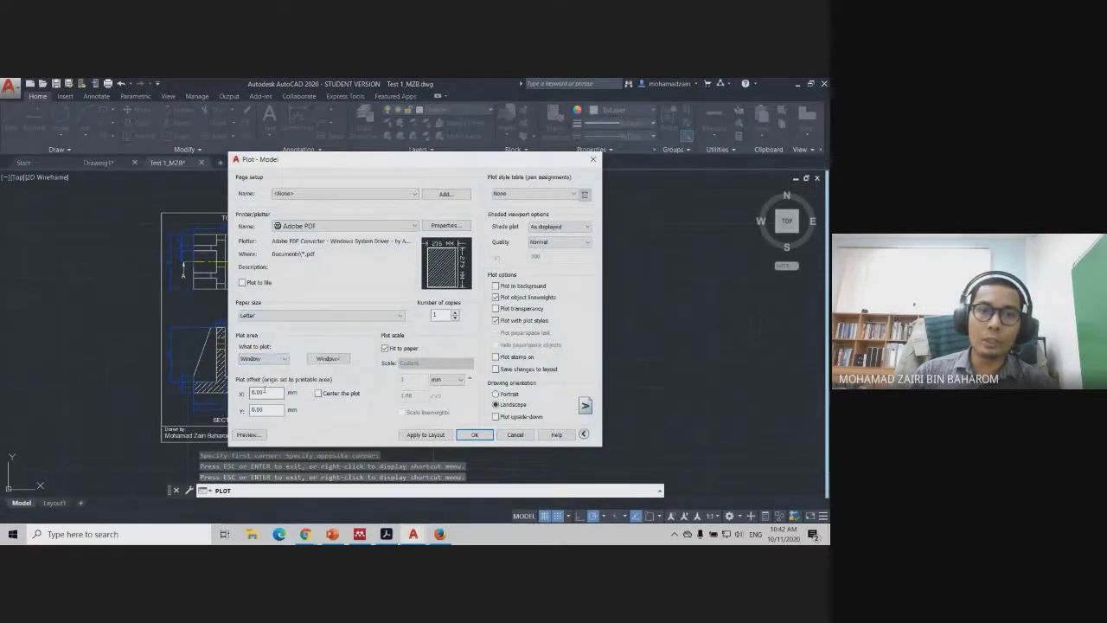
{"action": "left_click", "coordinate": [328, 360]}
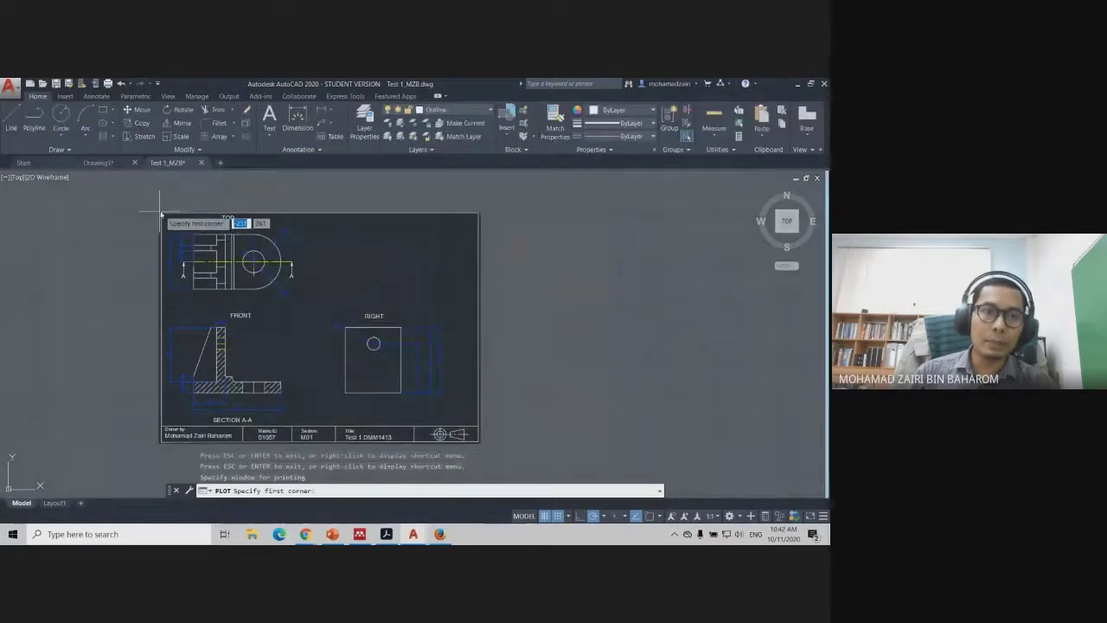
{"action": "left_click", "coordinate": [160, 212]}
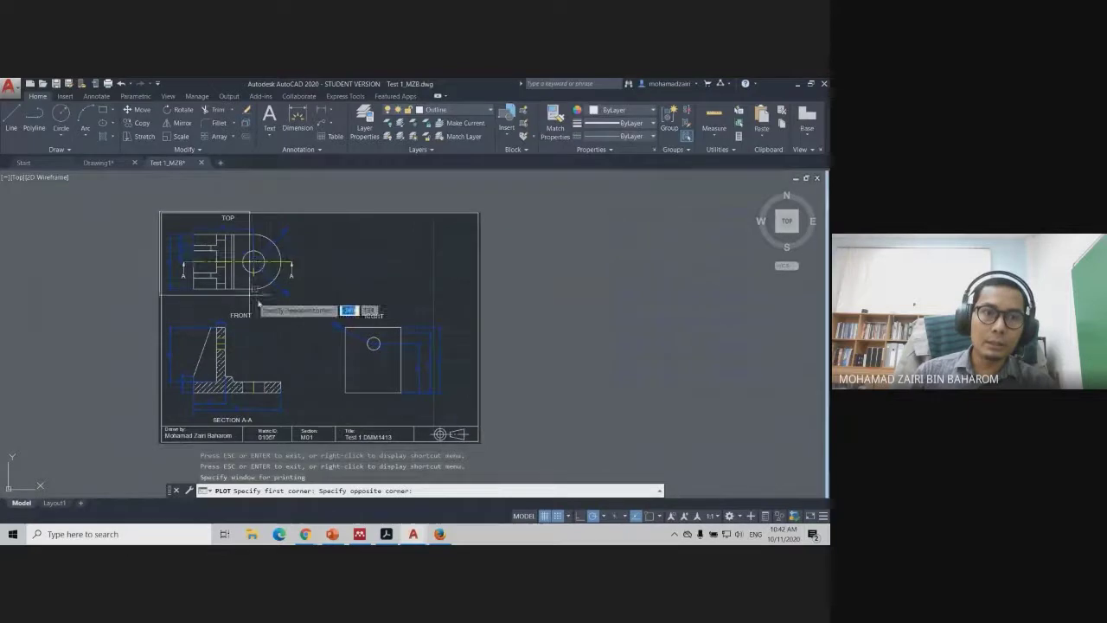
{"action": "left_click", "coordinate": [481, 443]}
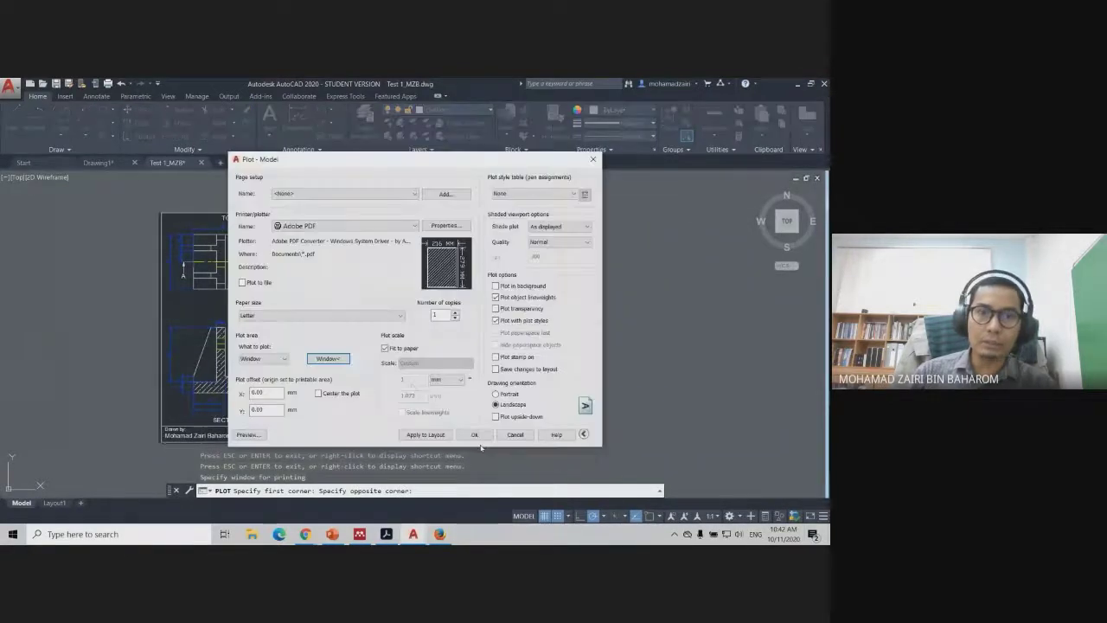
{"action": "left_click", "coordinate": [248, 435]}
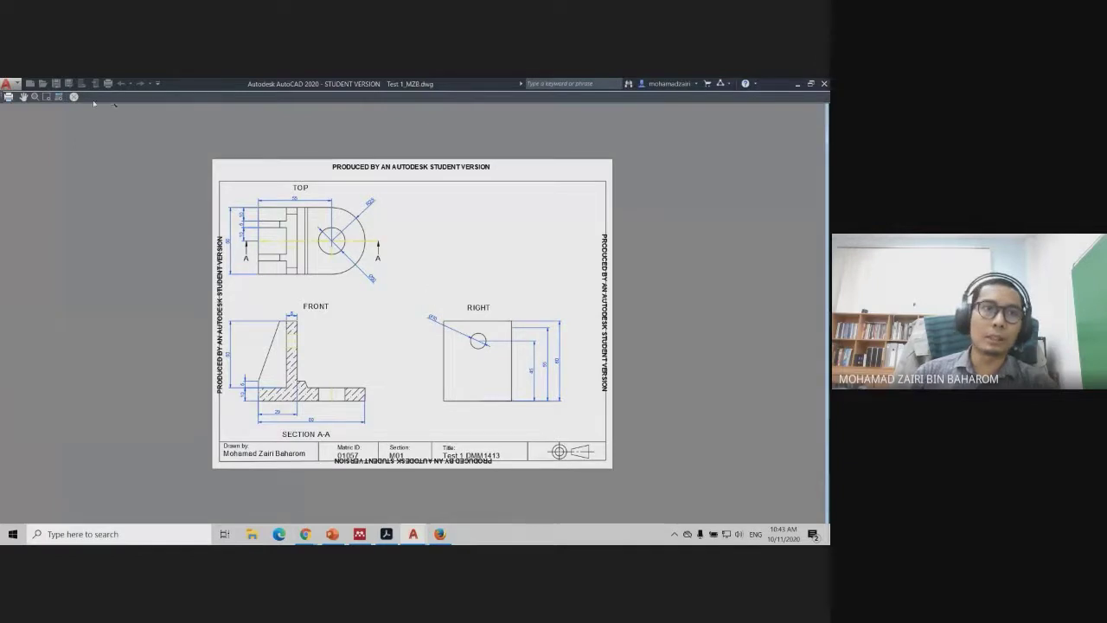
{"action": "key", "text": "Escape"}
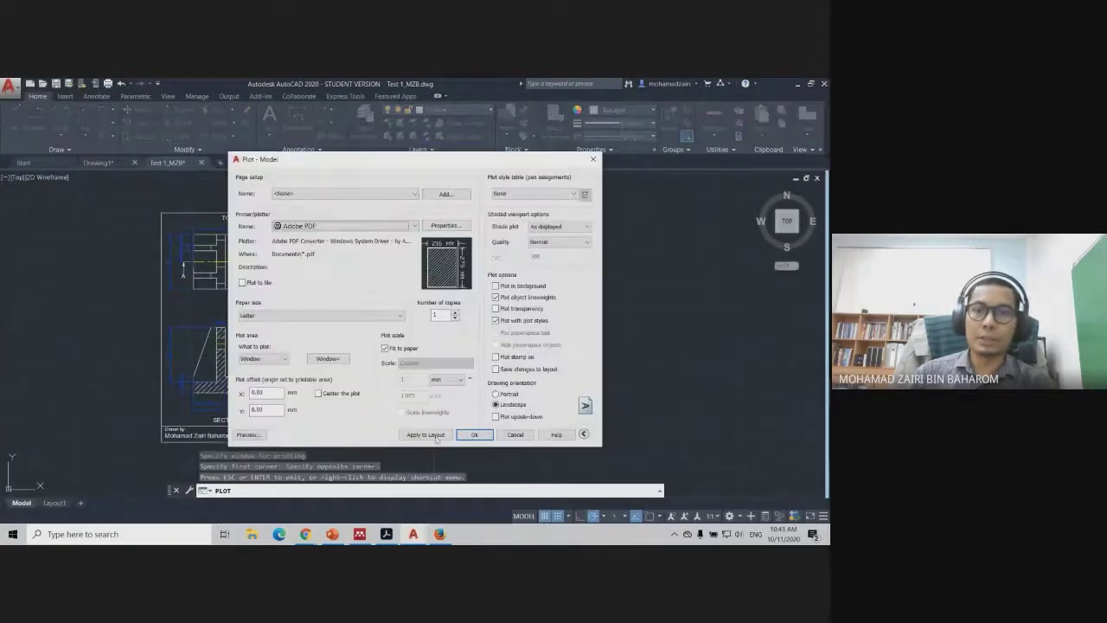
{"action": "left_click", "coordinate": [515, 435]}
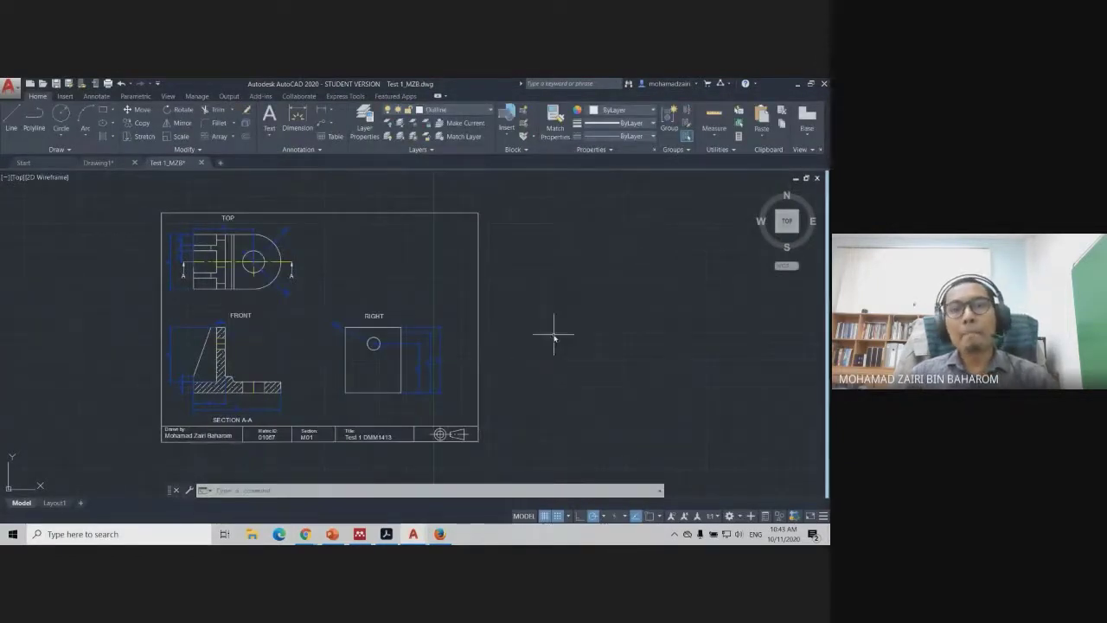
Turn the Construction layer back on so the magenta projection lines reappear
{"action": "middle_click_drag", "start_coordinate": [519, 304], "coordinate": [589, 308]}
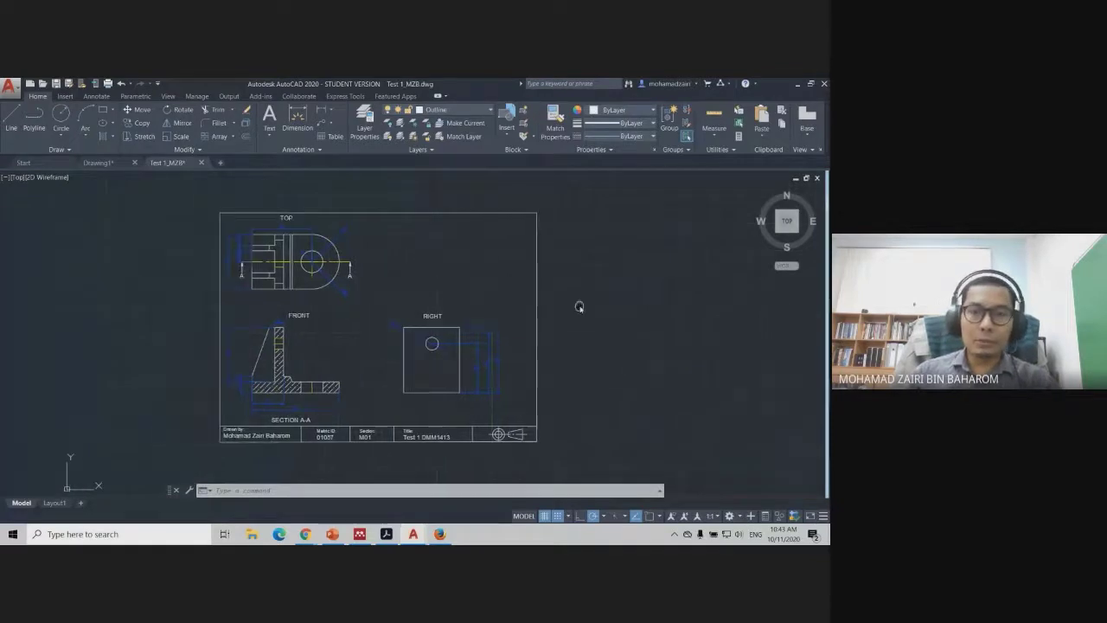
{"action": "left_click", "coordinate": [491, 110]}
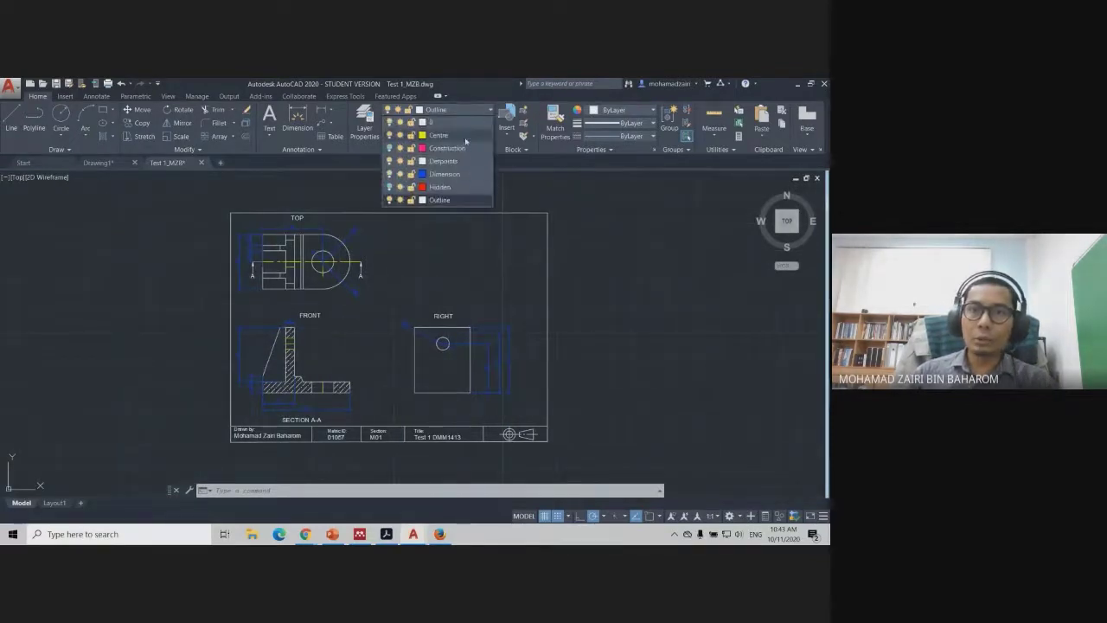
{"action": "left_click", "coordinate": [389, 148]}
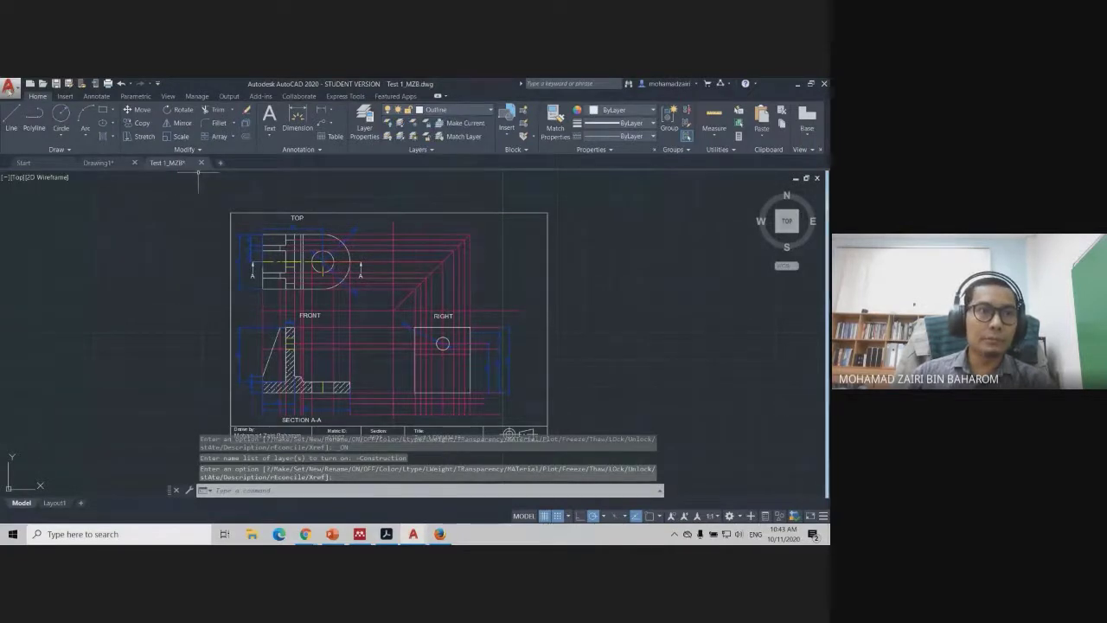
{"action": "left_click", "coordinate": [9, 87]}
Start a single-sheet plot and pick a window around the title block
{"action": "left_click", "coordinate": [39, 322]}
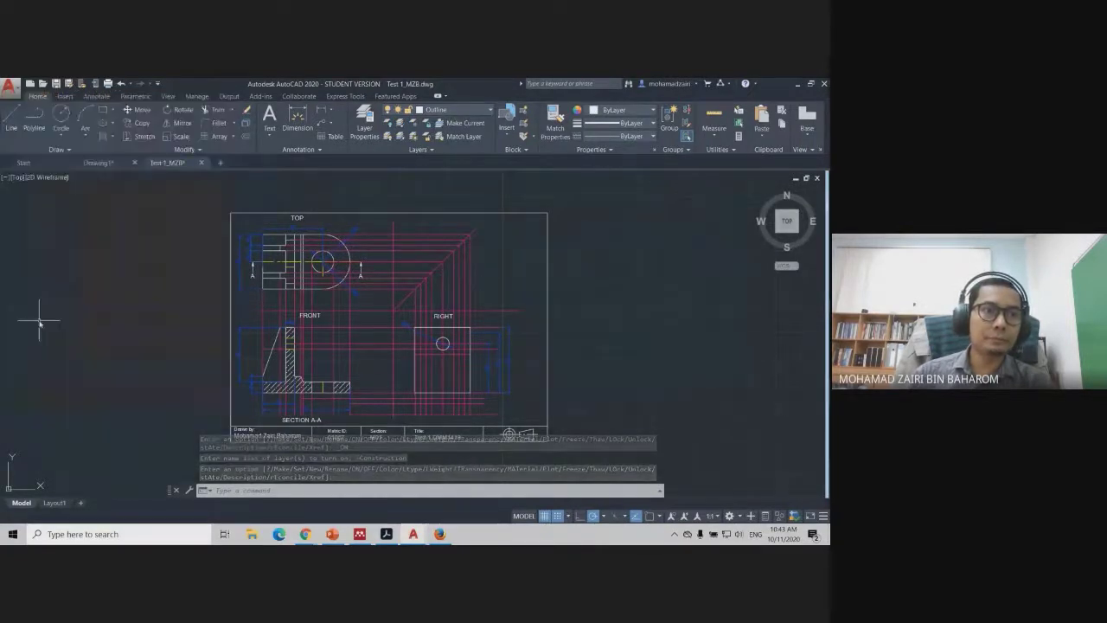
{"action": "left_click", "coordinate": [364, 333]}
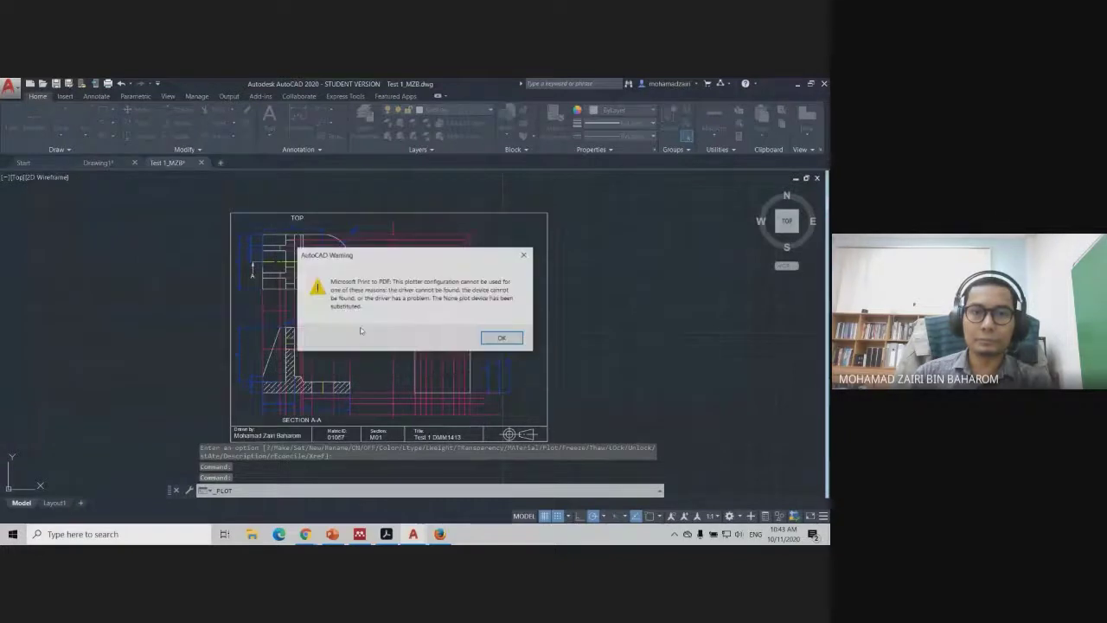
{"action": "left_click", "coordinate": [497, 337]}
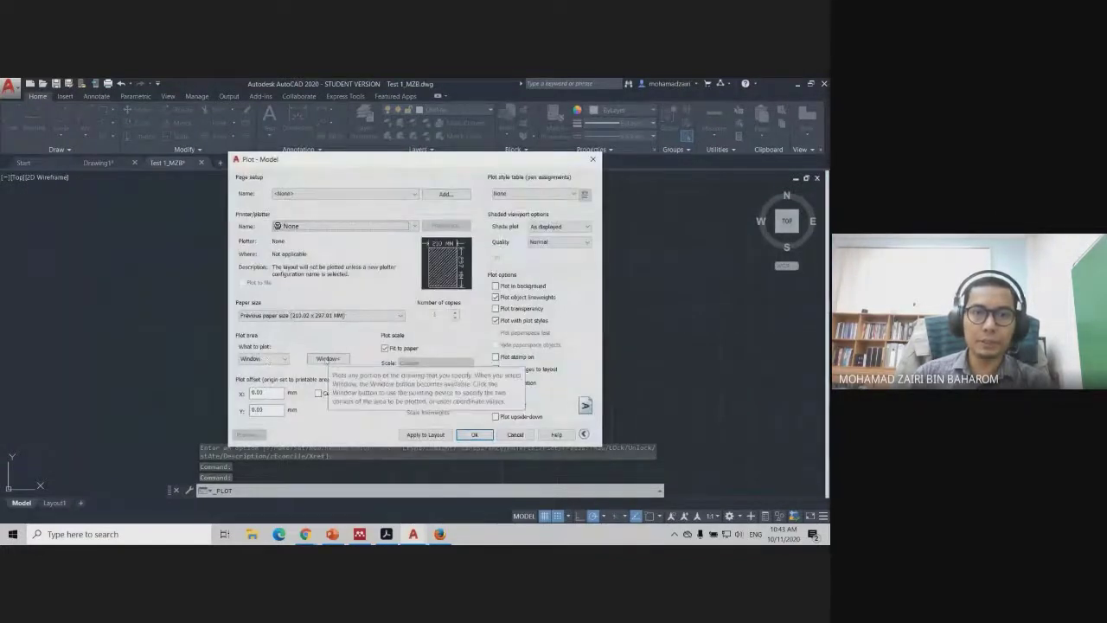
{"action": "left_click", "coordinate": [328, 358]}
{"action": "left_click", "coordinate": [229, 213]}
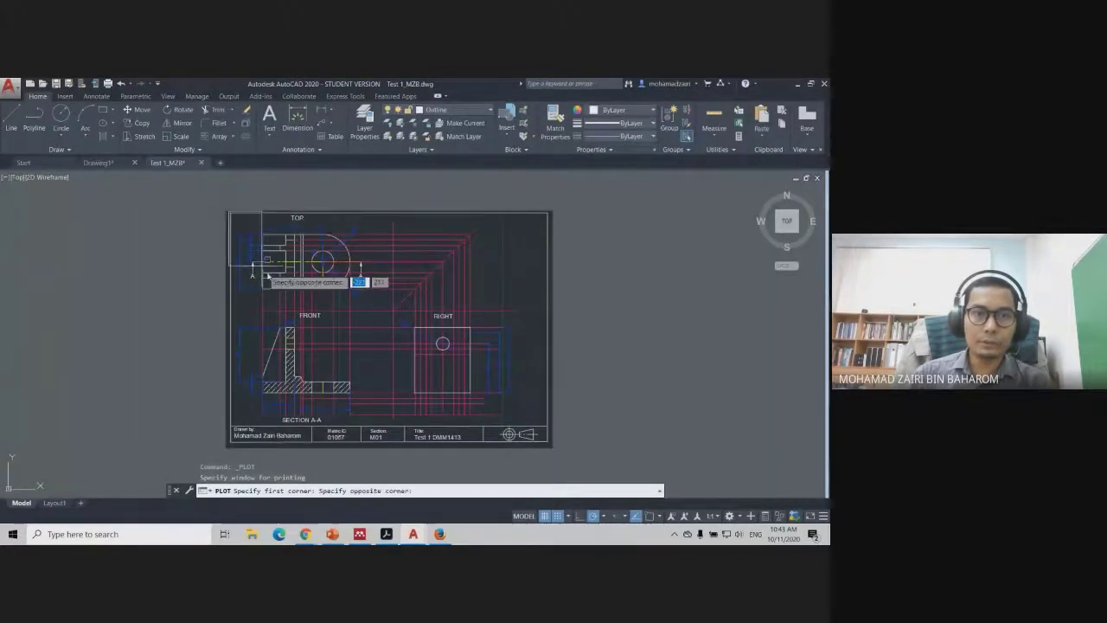
{"action": "left_click", "coordinate": [551, 446]}
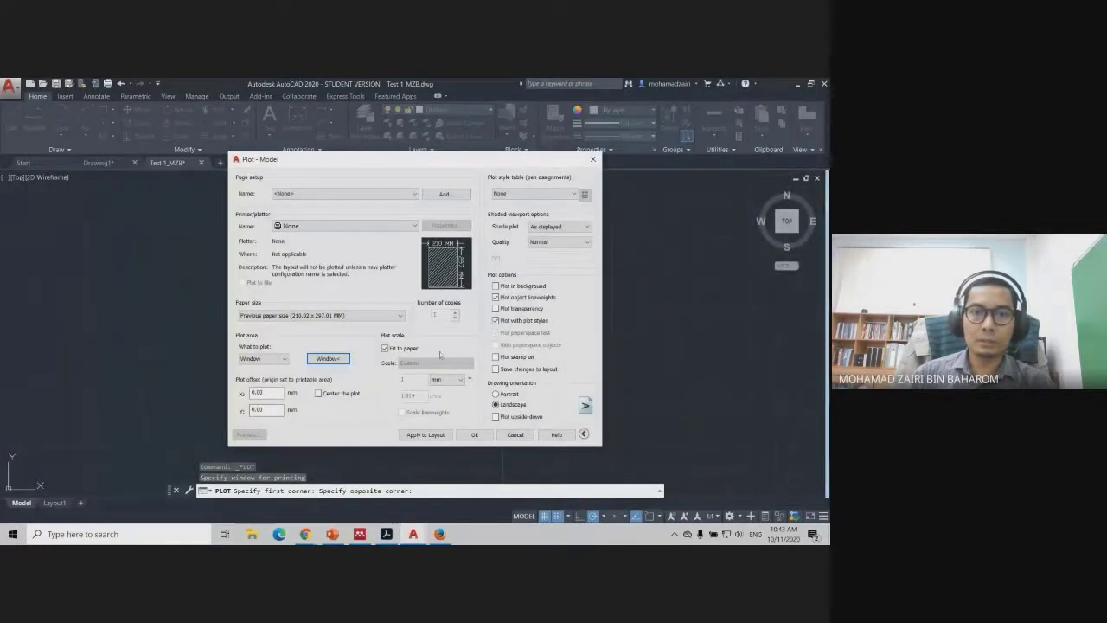
{"action": "left_click", "coordinate": [328, 358]}
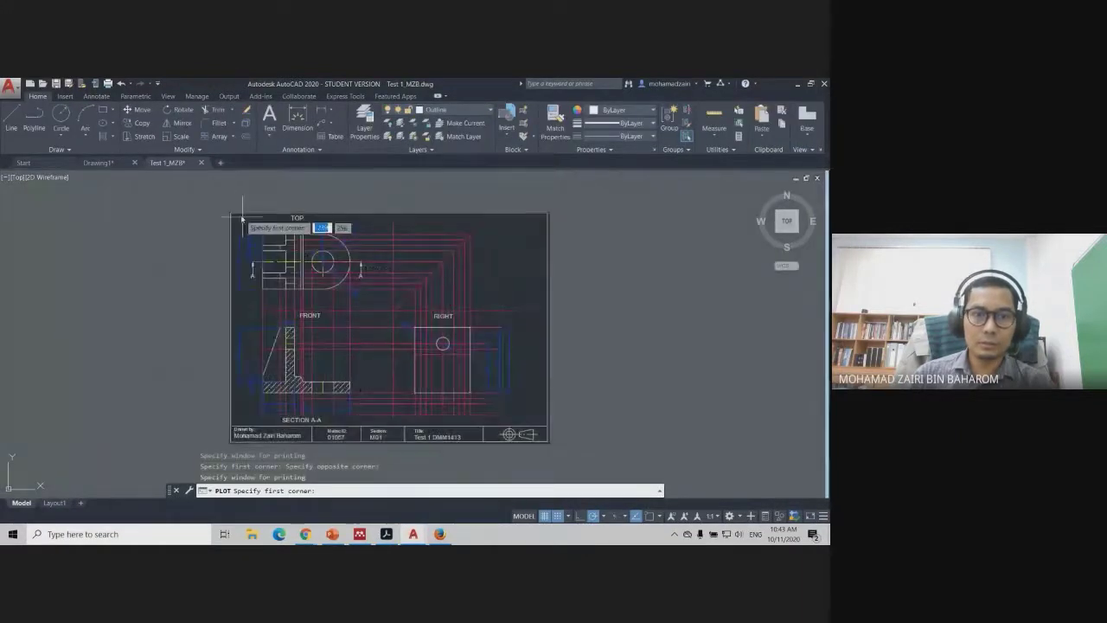
{"action": "left_click", "coordinate": [229, 213]}
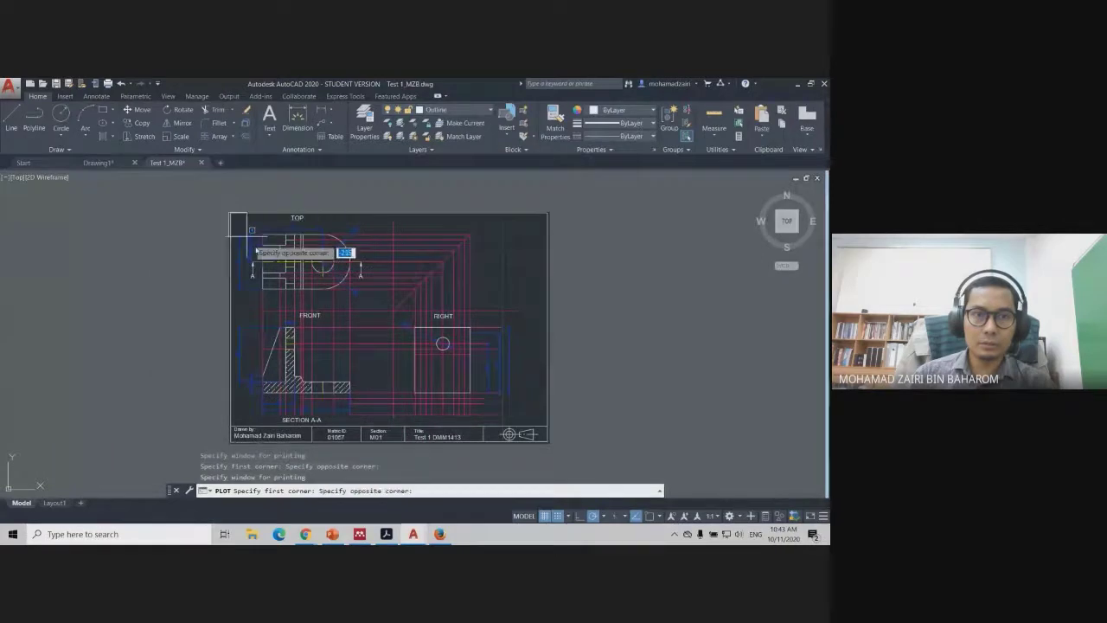
{"action": "left_click", "coordinate": [552, 447]}
Choose Adobe PDF on Letter paper, re-pick the title-block window, and preview the plot
{"action": "left_click", "coordinate": [319, 227]}
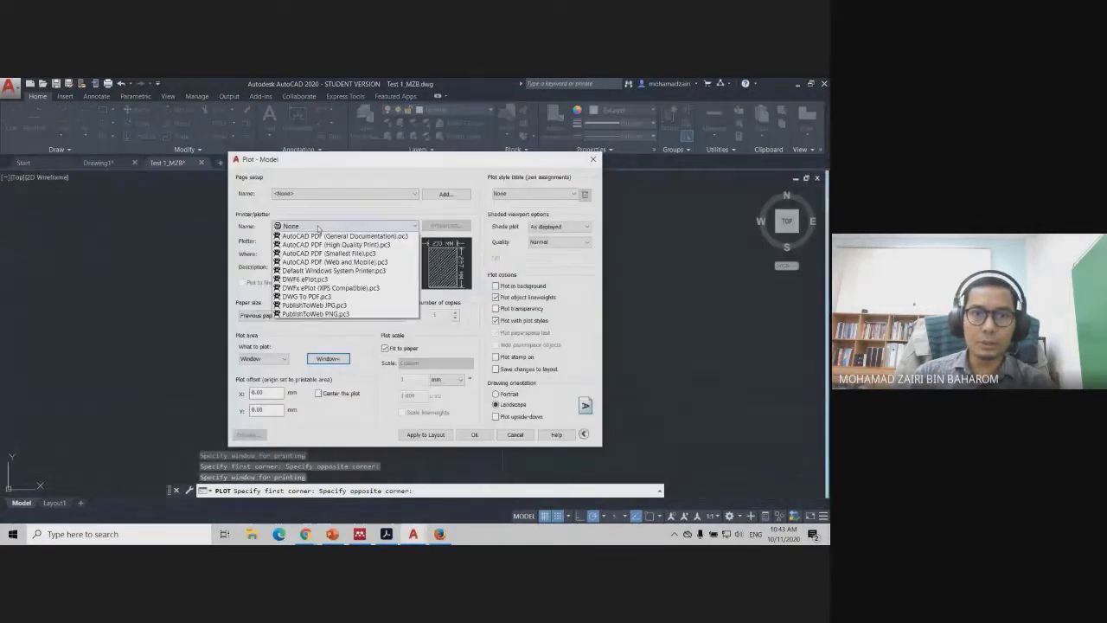
{"action": "left_click", "coordinate": [307, 272]}
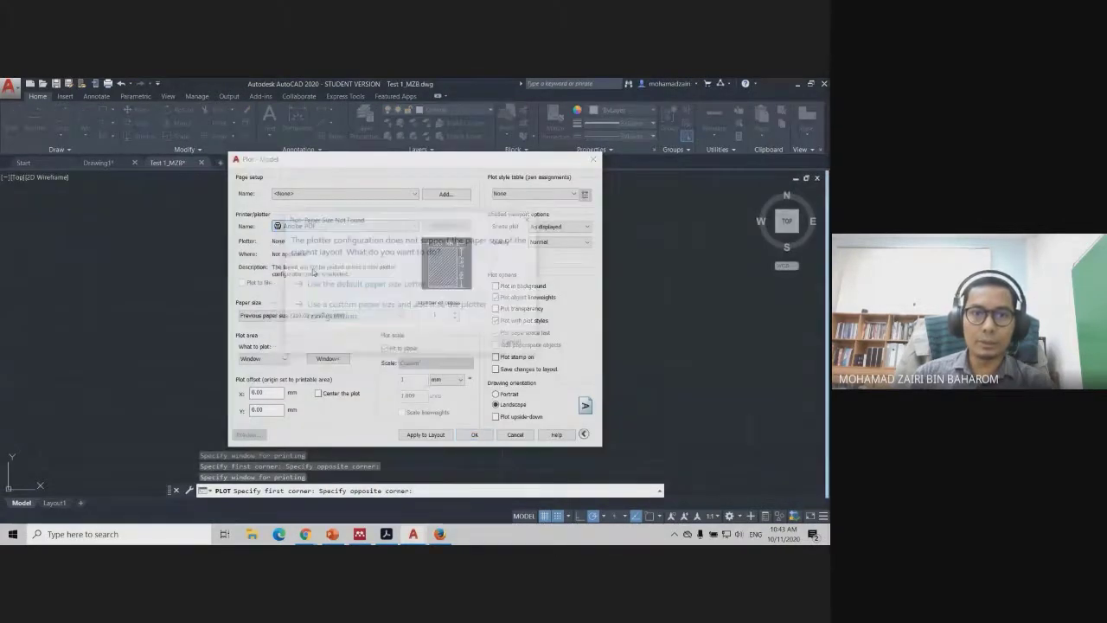
{"action": "left_click", "coordinate": [343, 288]}
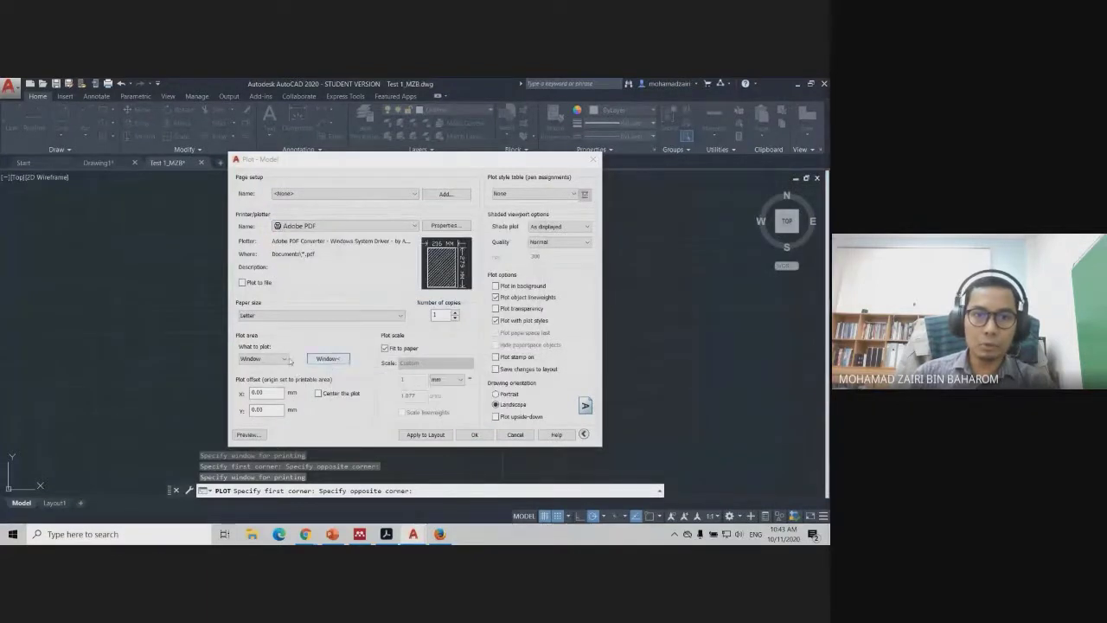
{"action": "left_click", "coordinate": [333, 358]}
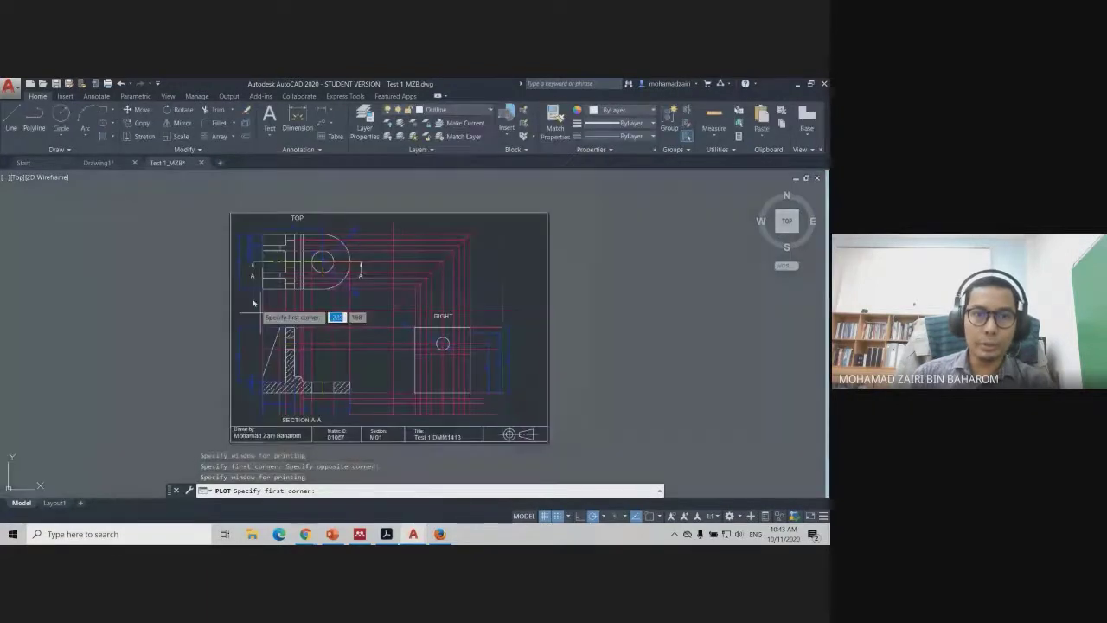
{"action": "left_click", "coordinate": [229, 214]}
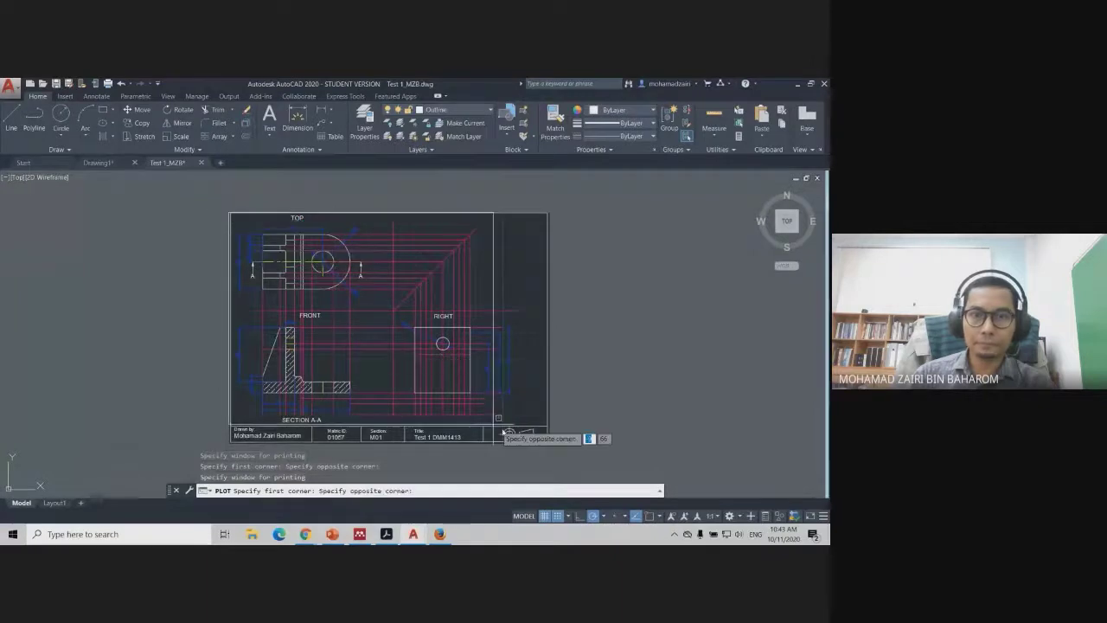
{"action": "left_click", "coordinate": [550, 445]}
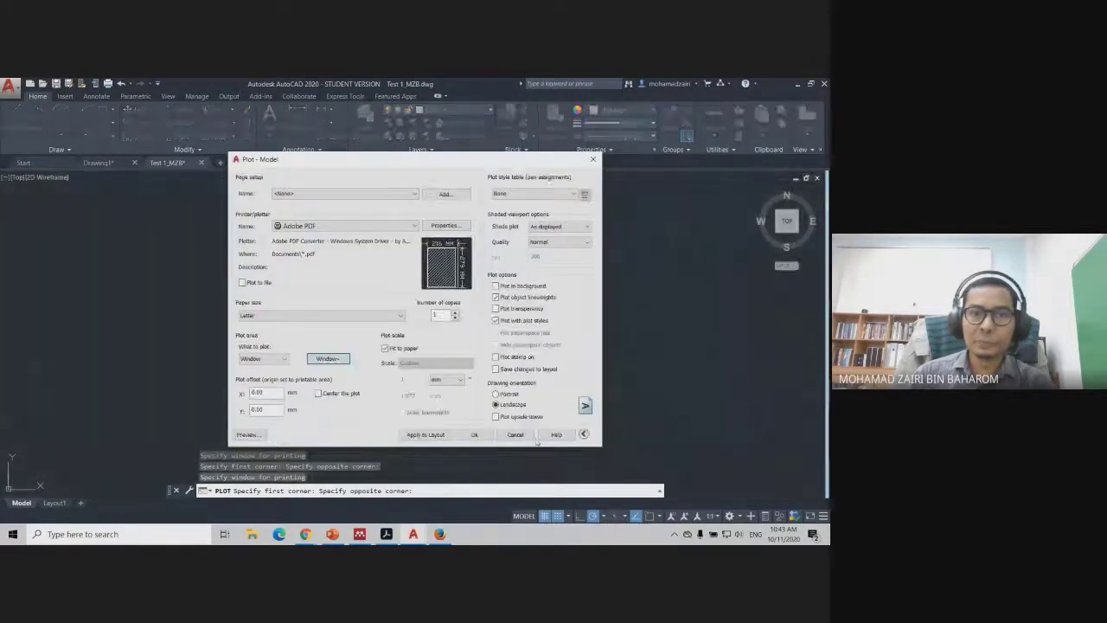
{"action": "left_click", "coordinate": [248, 434]}
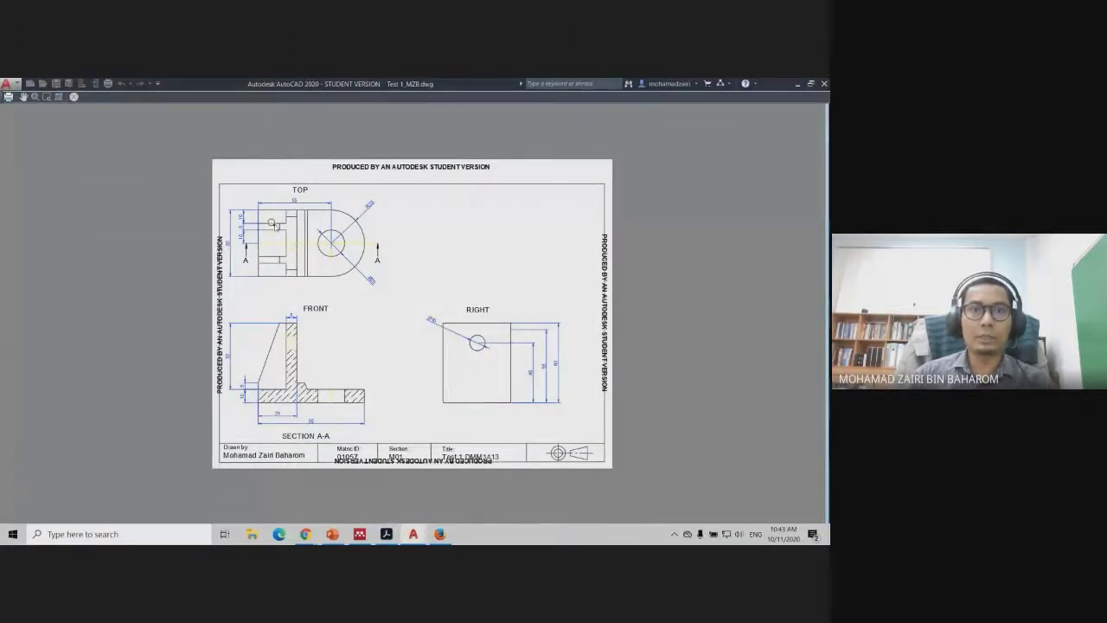
Close the preview, cancel the plot, and open the Layer Properties Manager
{"action": "left_click", "coordinate": [76, 97]}
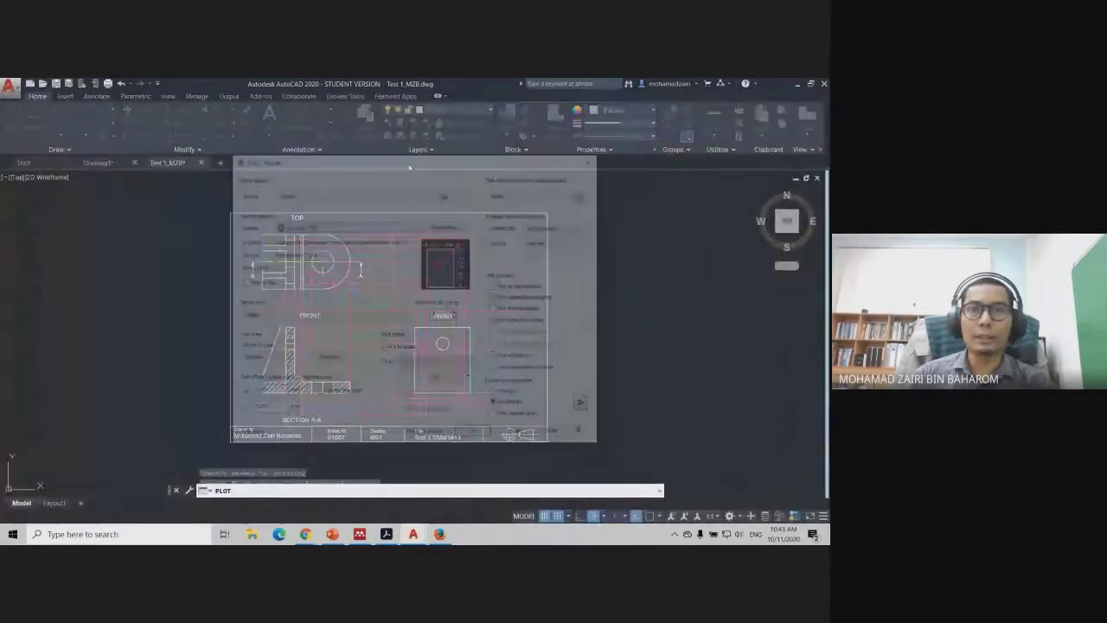
{"action": "left_click", "coordinate": [515, 434]}
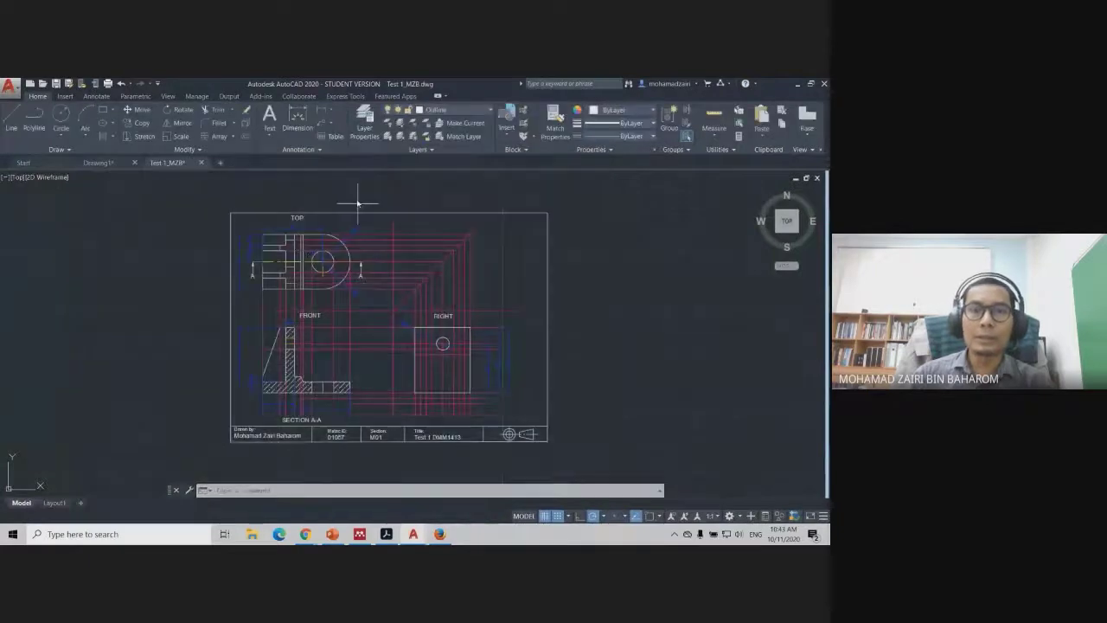
{"action": "left_click", "coordinate": [355, 137]}
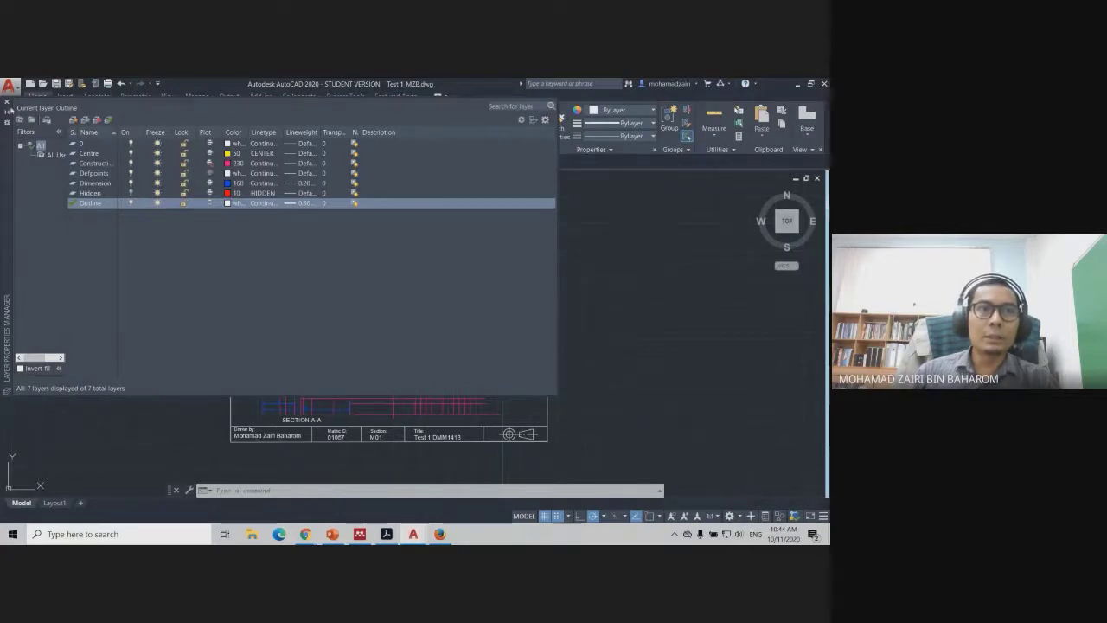
Close the layer manager and start a single-sheet plot to Adobe PDF on Letter paper
{"action": "left_click", "coordinate": [7, 101]}
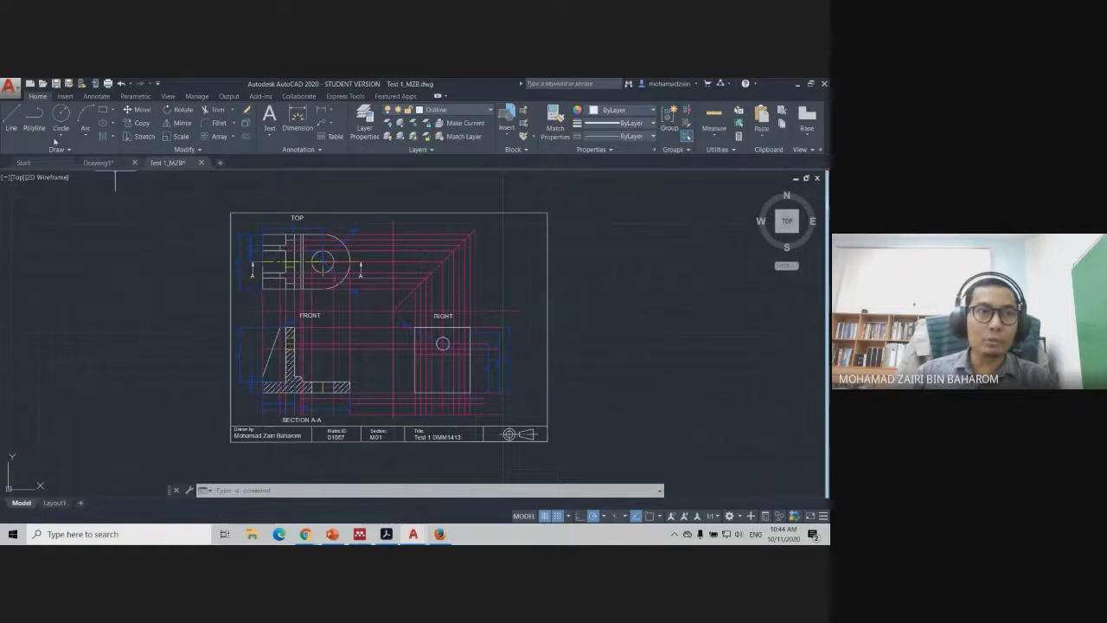
{"action": "left_click", "coordinate": [10, 85]}
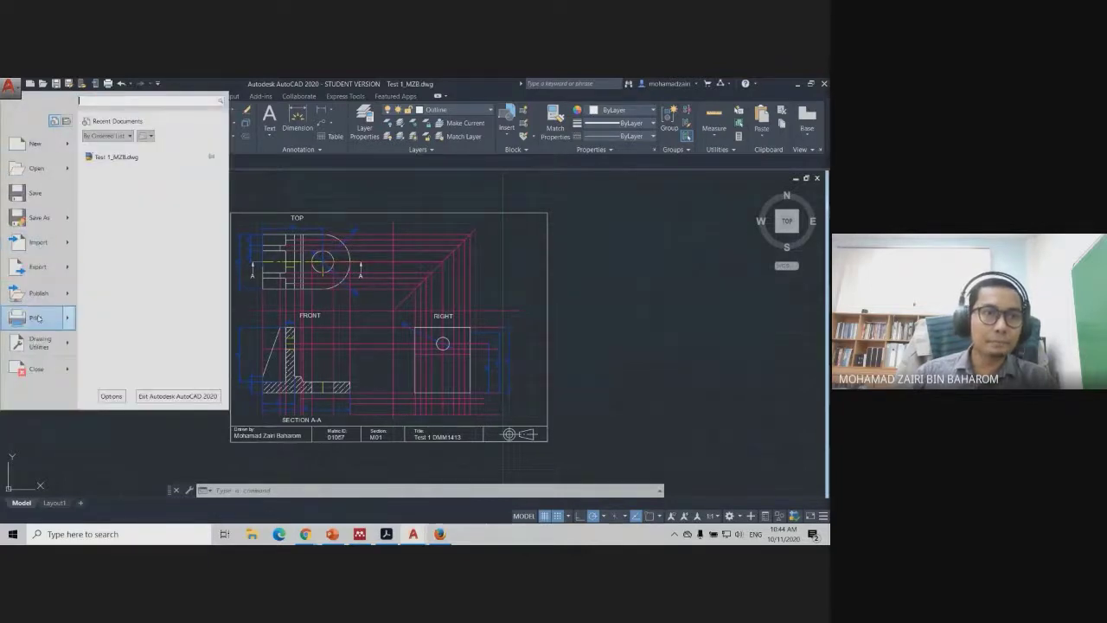
{"action": "left_click", "coordinate": [35, 318]}
{"action": "left_click", "coordinate": [363, 332]}
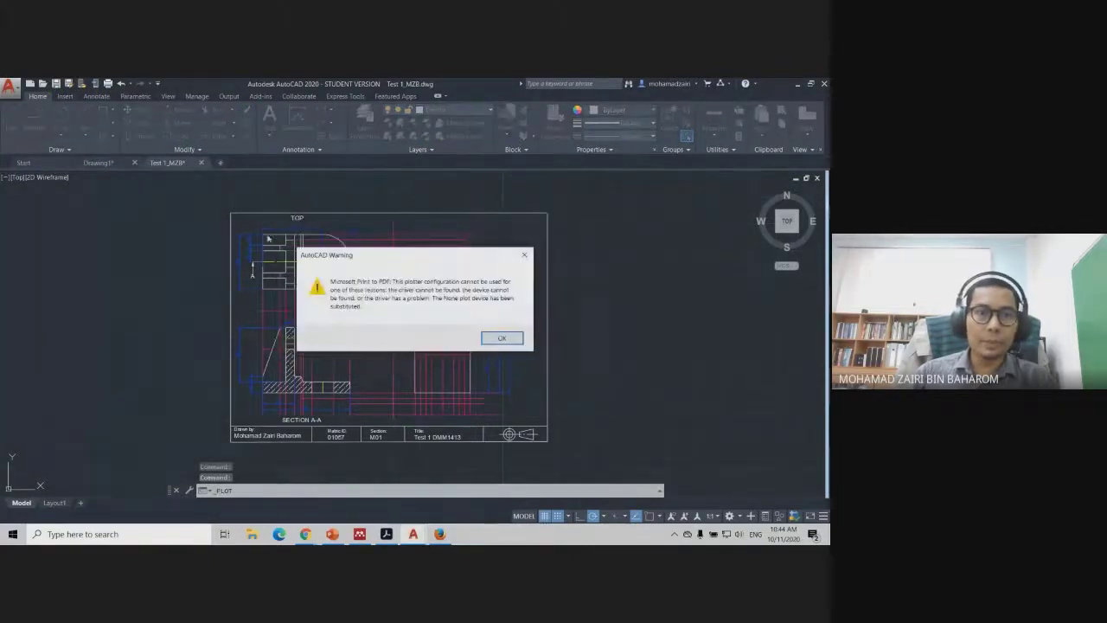
{"action": "left_click", "coordinate": [502, 339]}
{"action": "left_click", "coordinate": [346, 226]}
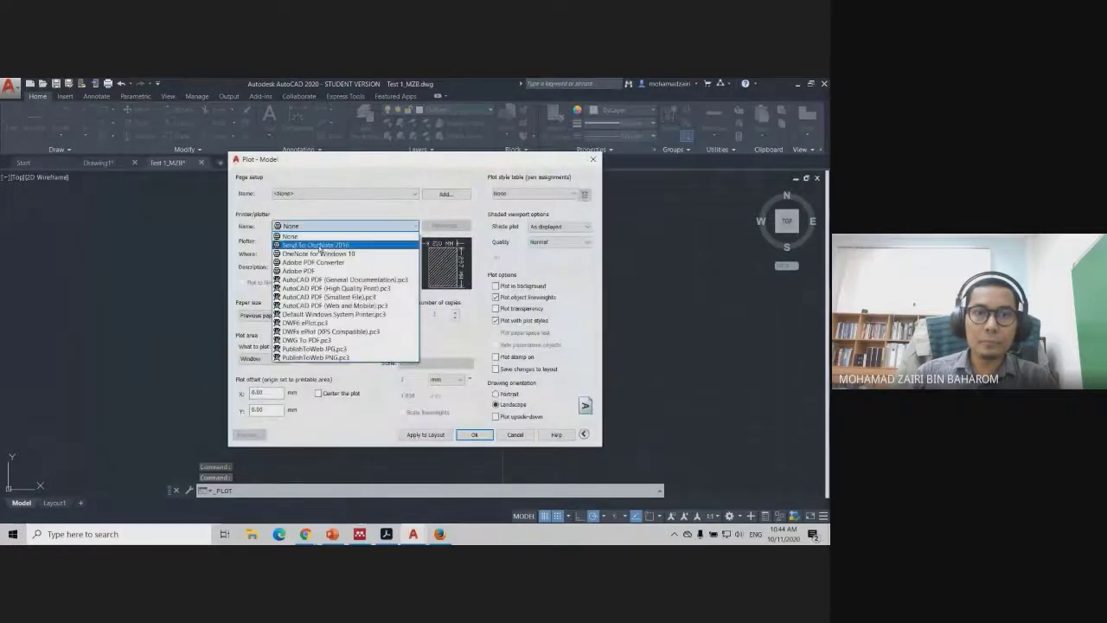
{"action": "left_click", "coordinate": [310, 271]}
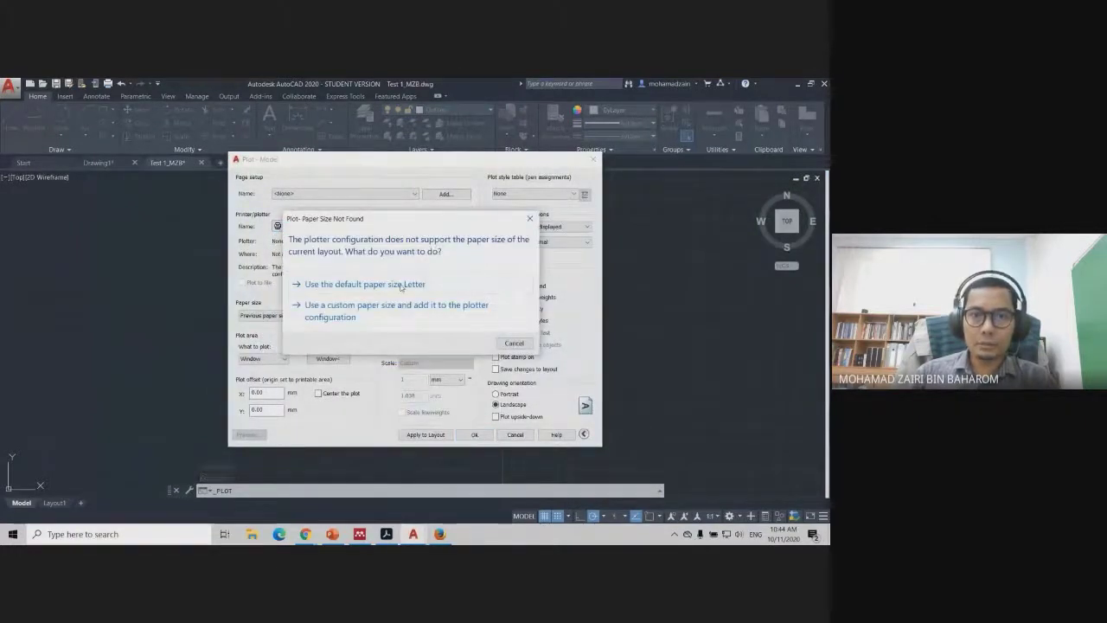
{"action": "left_click", "coordinate": [400, 286]}
{"action": "left_click", "coordinate": [287, 319]}
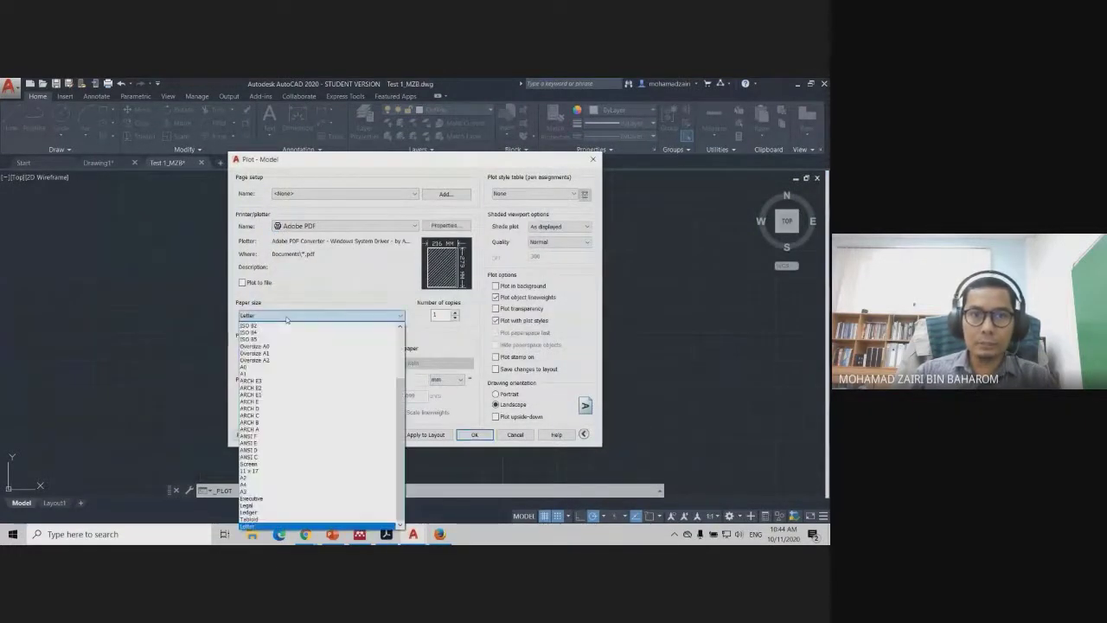
{"action": "left_click", "coordinate": [440, 289]}
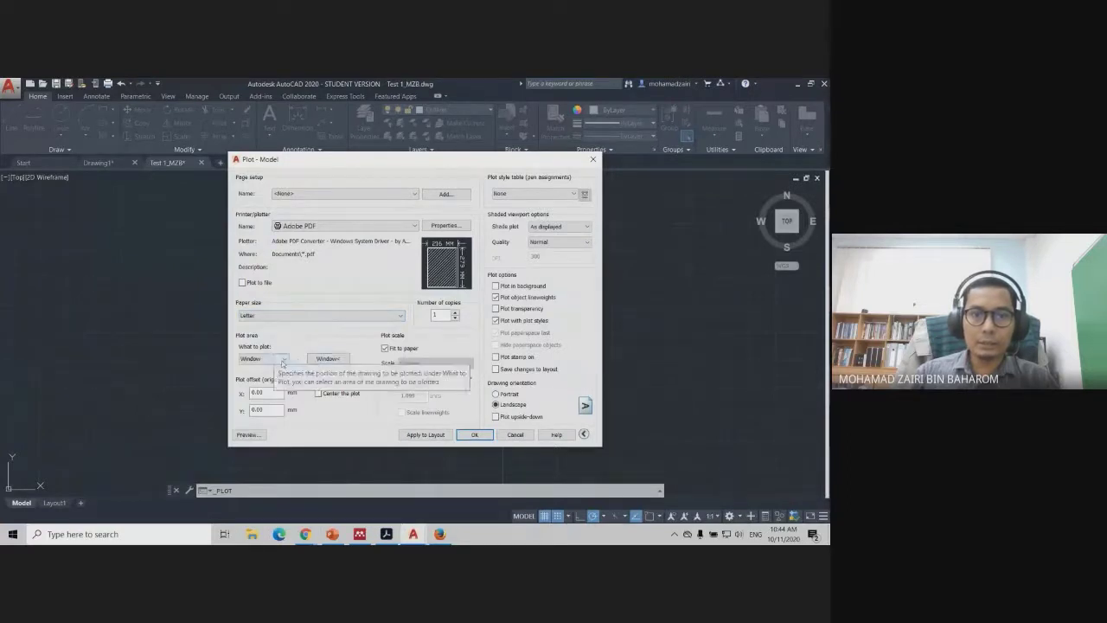
Window the title block corner to corner and preview the plot
{"action": "left_click", "coordinate": [325, 357]}
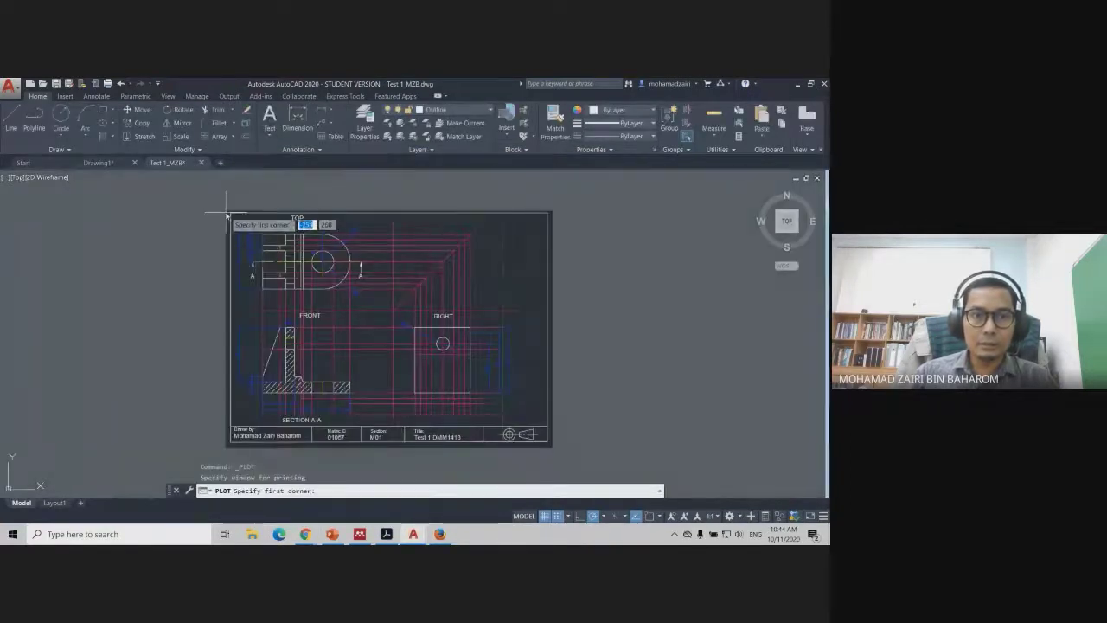
{"action": "left_click", "coordinate": [225, 212]}
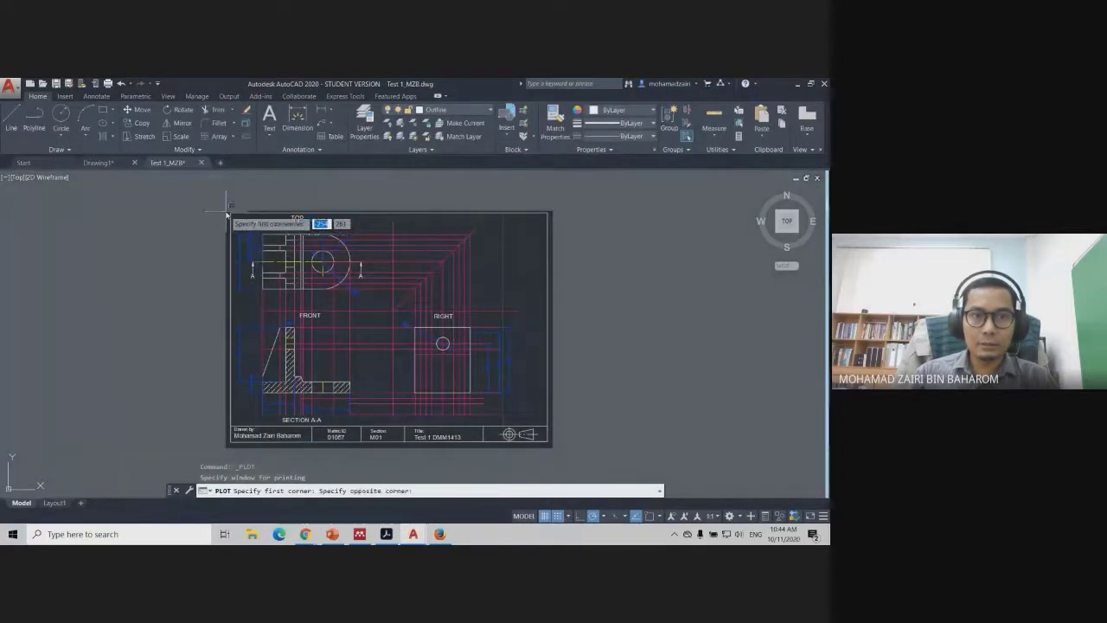
{"action": "left_click", "coordinate": [550, 444]}
{"action": "left_click", "coordinate": [248, 435]}
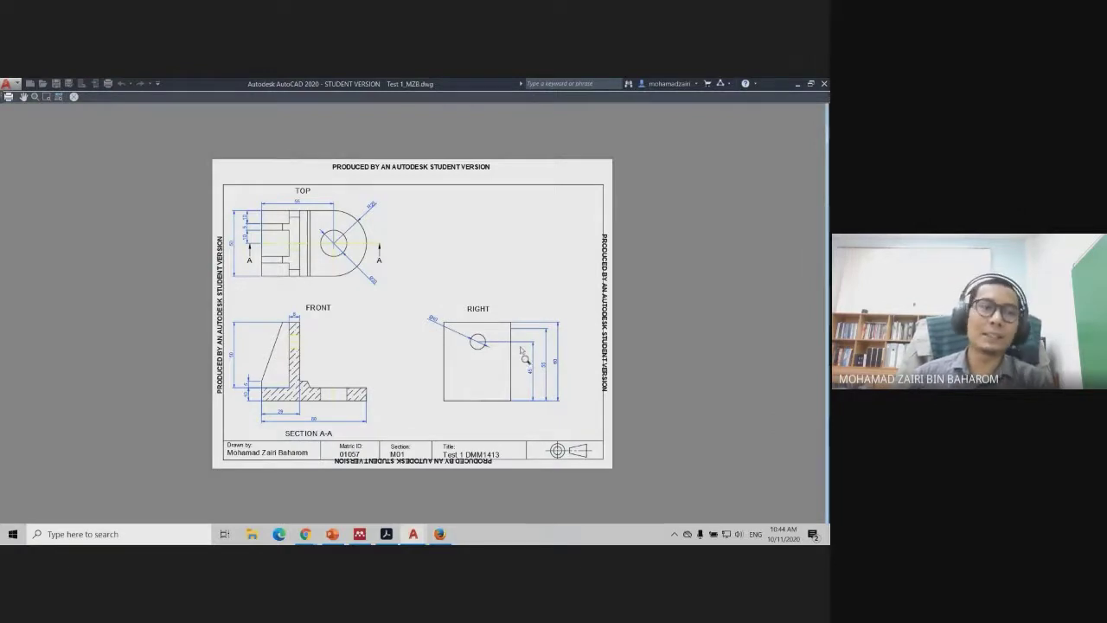
Abandon the plot and enable plotting for the Construction layer in the layer manager
{"action": "left_click", "coordinate": [74, 97]}
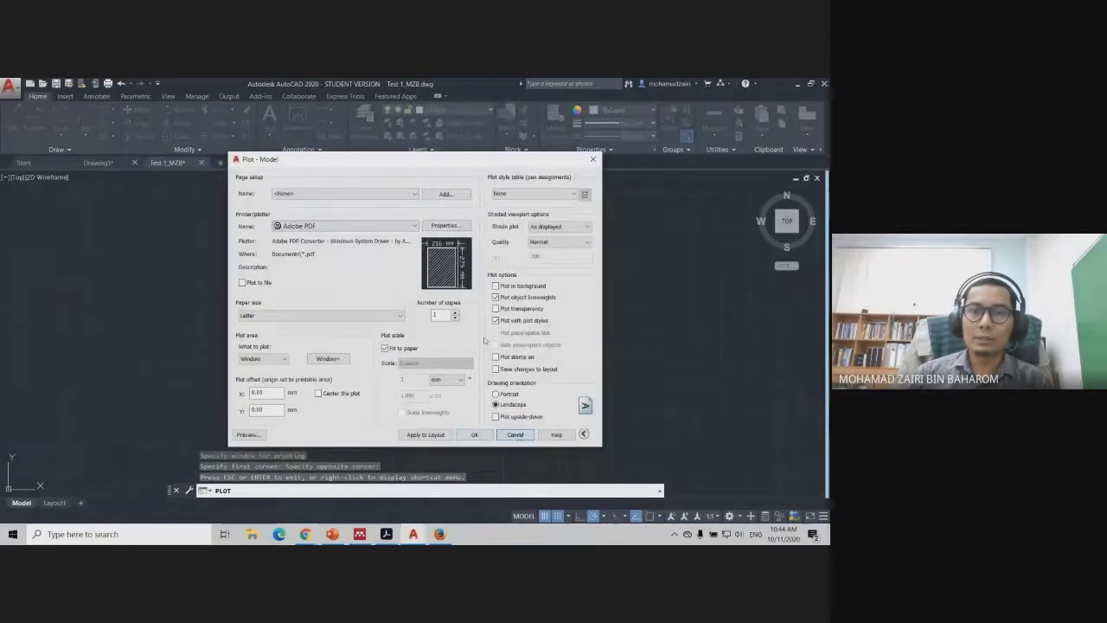
{"action": "left_click", "coordinate": [474, 434]}
{"action": "left_click", "coordinate": [361, 123]}
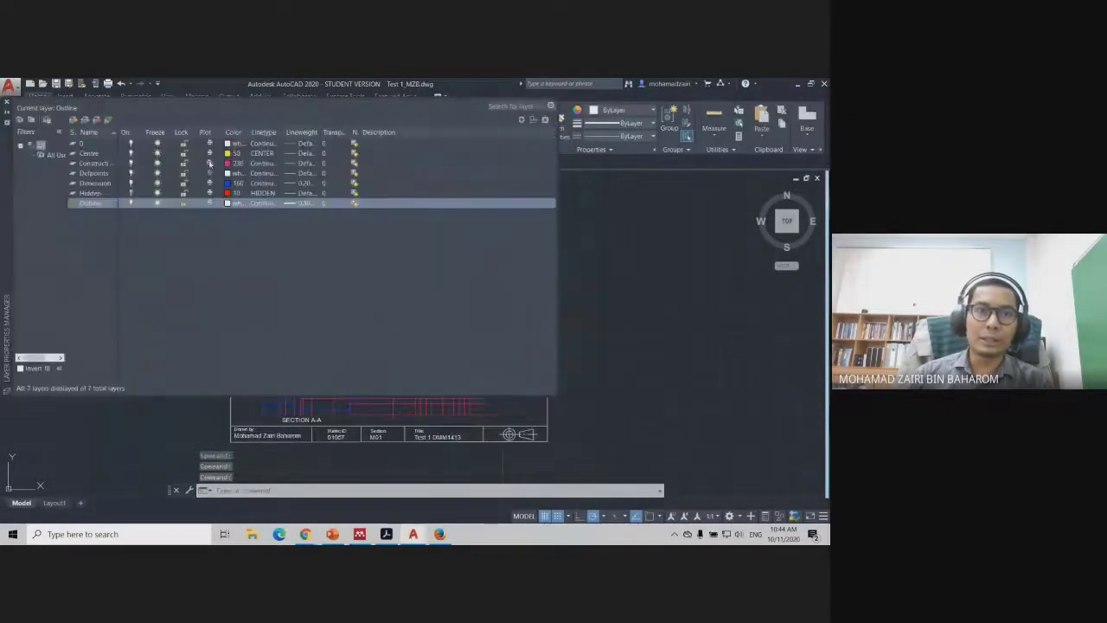
{"action": "left_click", "coordinate": [209, 162]}
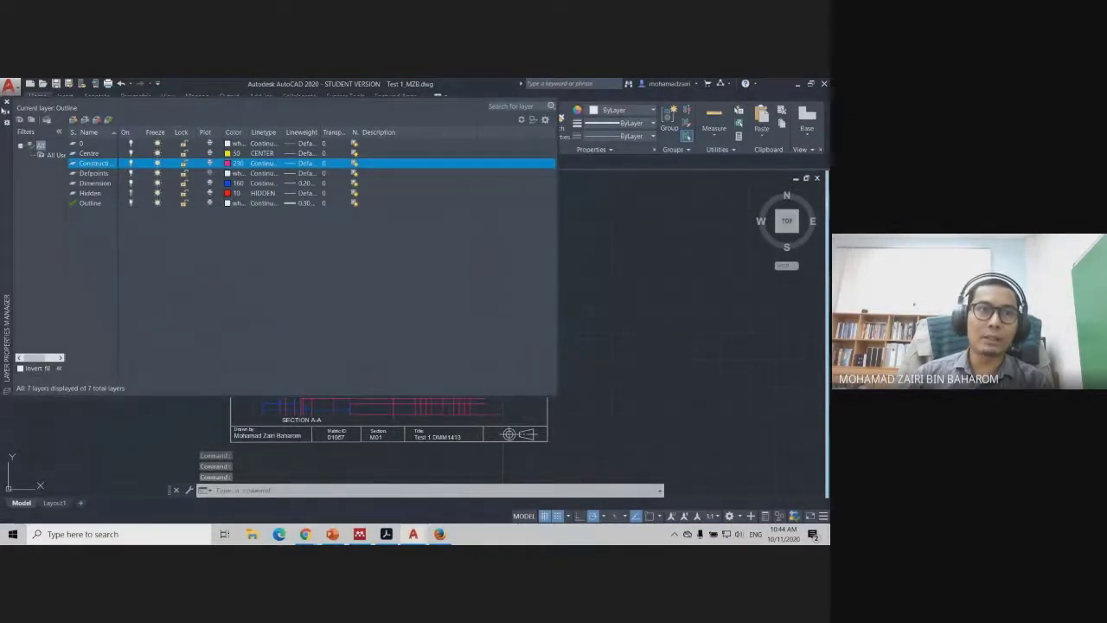
{"action": "left_click", "coordinate": [6, 103]}
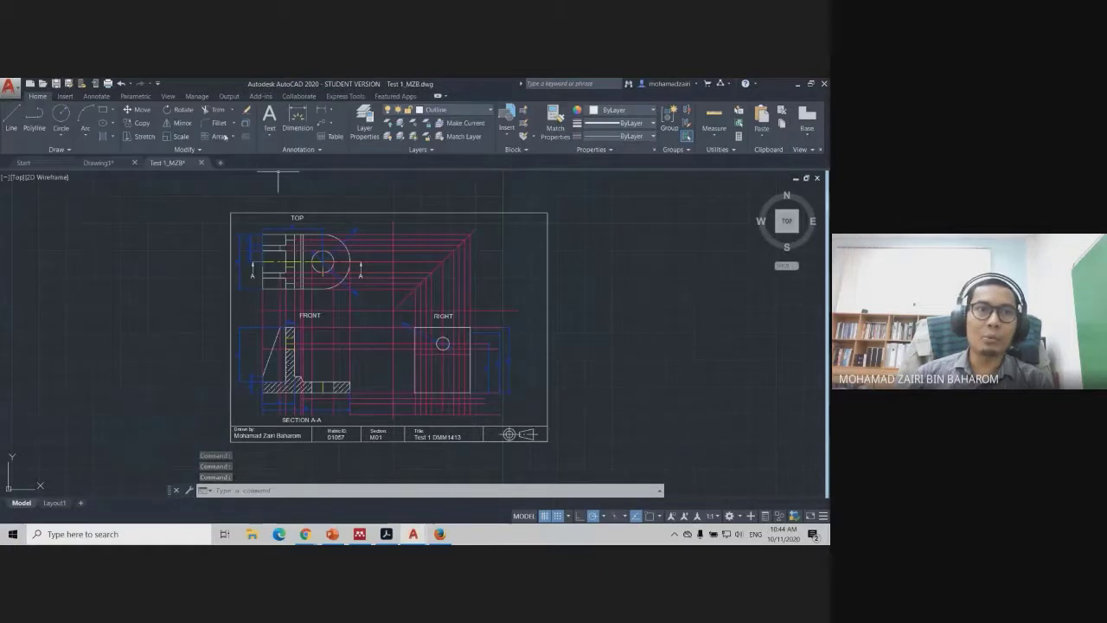
{"action": "left_click", "coordinate": [9, 95]}
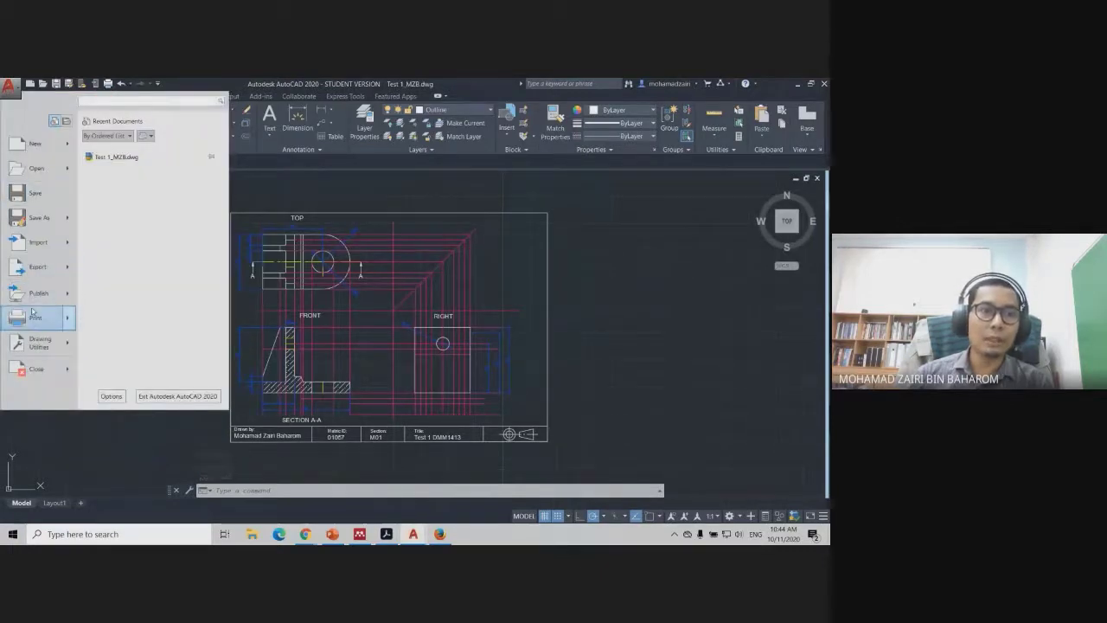
Plot a single sheet to Adobe PDF on Letter with a title-block window, and preview it
{"action": "left_click", "coordinate": [35, 318]}
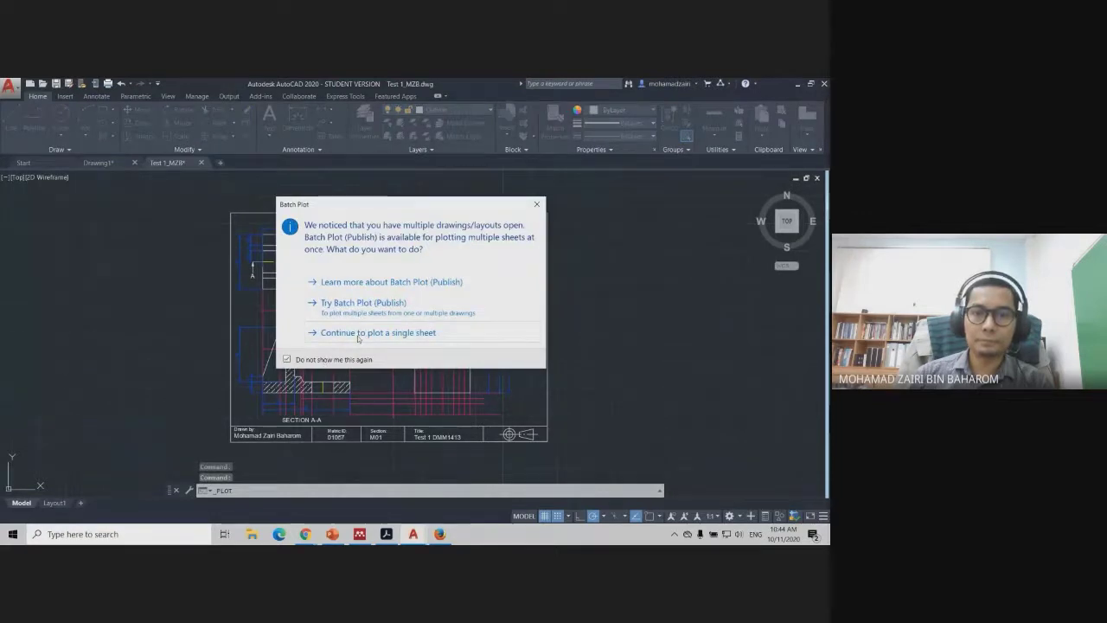
{"action": "left_click", "coordinate": [358, 334]}
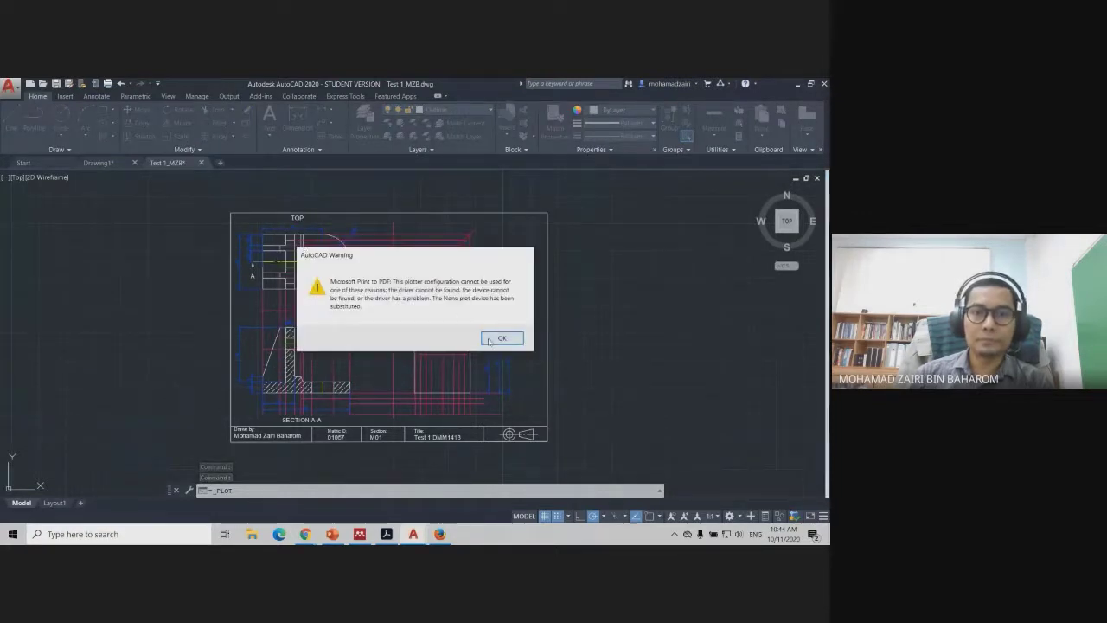
{"action": "left_click", "coordinate": [502, 338]}
{"action": "left_click", "coordinate": [346, 226]}
{"action": "left_click", "coordinate": [309, 233]}
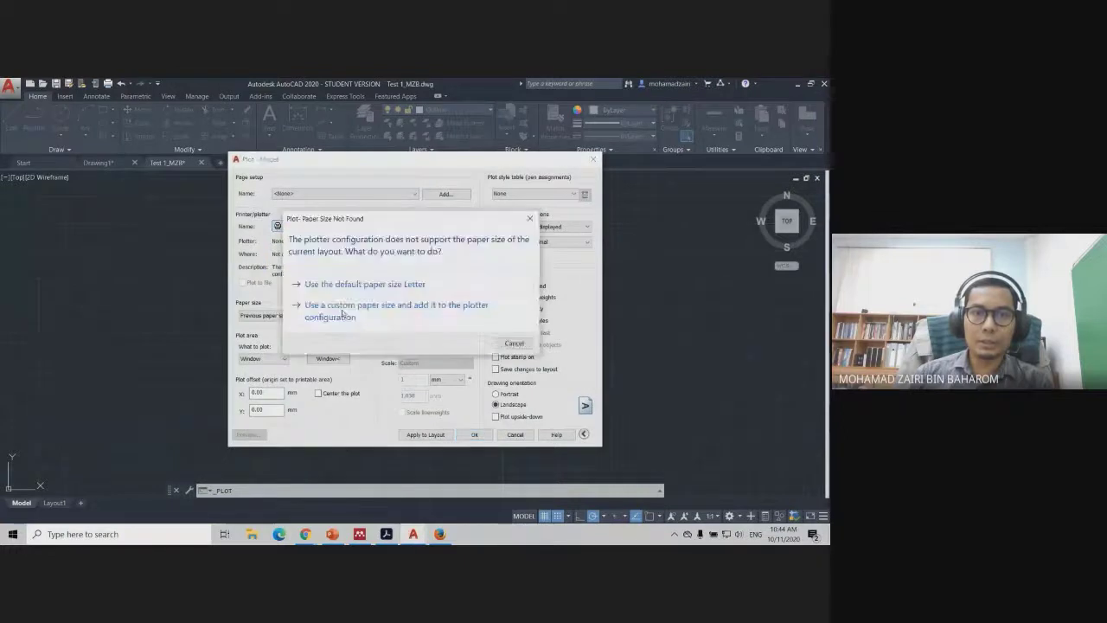
{"action": "left_click", "coordinate": [362, 285]}
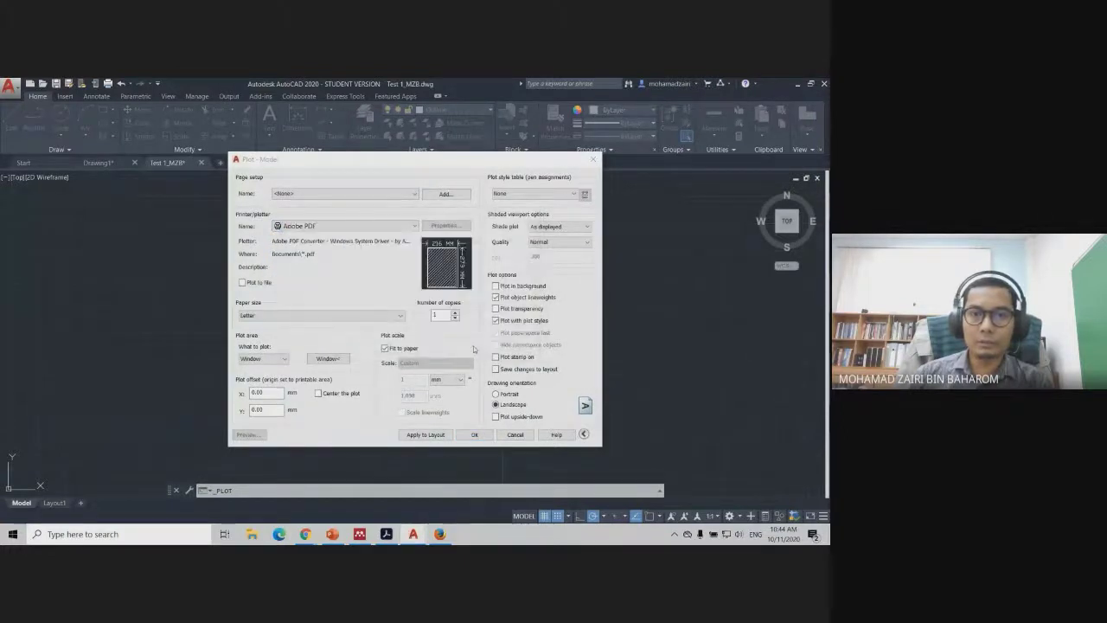
{"action": "left_click", "coordinate": [328, 358]}
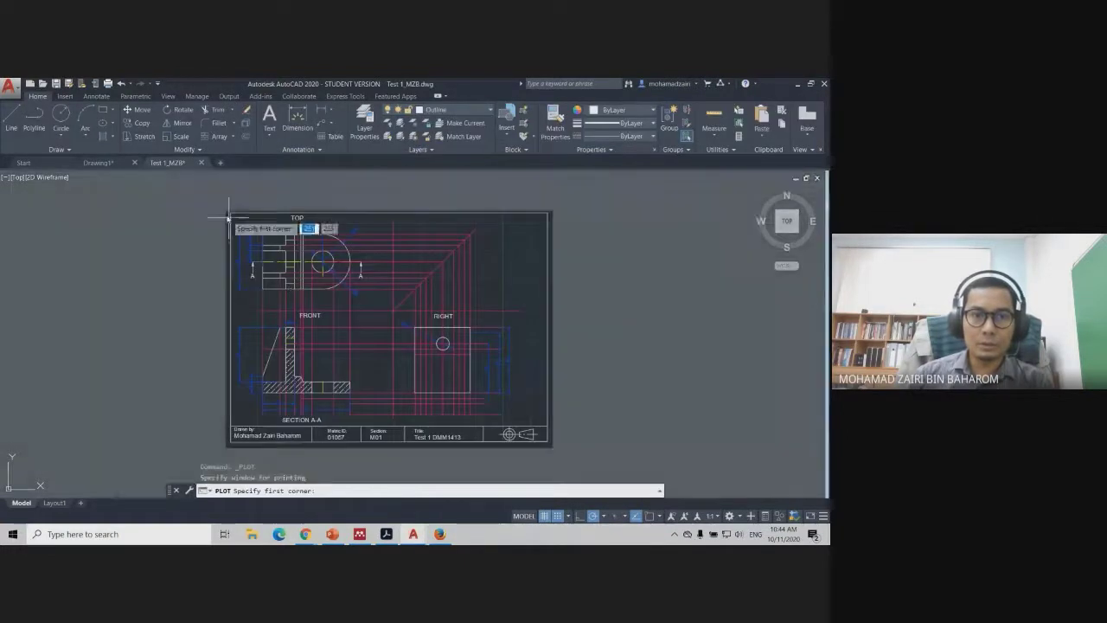
{"action": "left_click", "coordinate": [228, 211]}
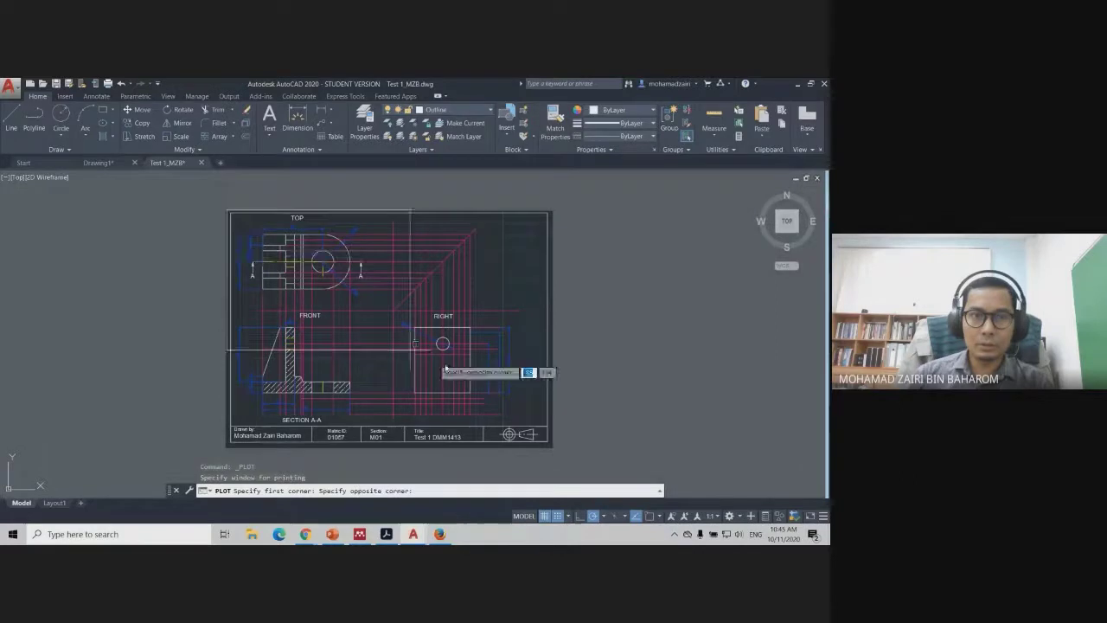
{"action": "left_click", "coordinate": [550, 445]}
{"action": "left_click", "coordinate": [248, 434]}
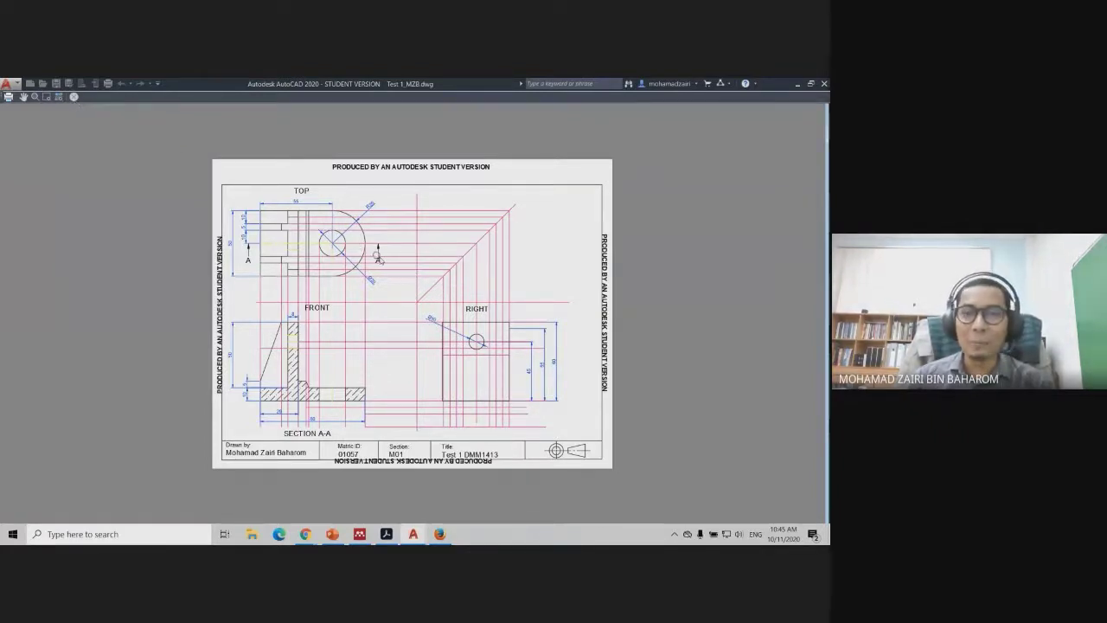
Close the plot preview and plot the windowed title-block sheet to a PDF file
{"action": "left_click", "coordinate": [74, 96]}
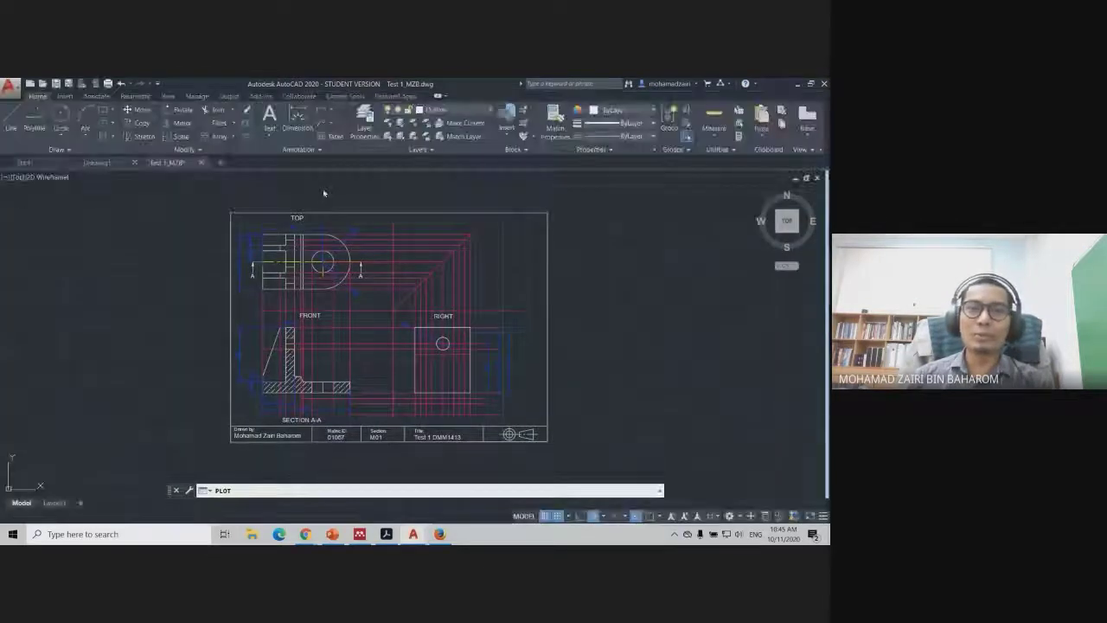
{"action": "left_click", "coordinate": [489, 436]}
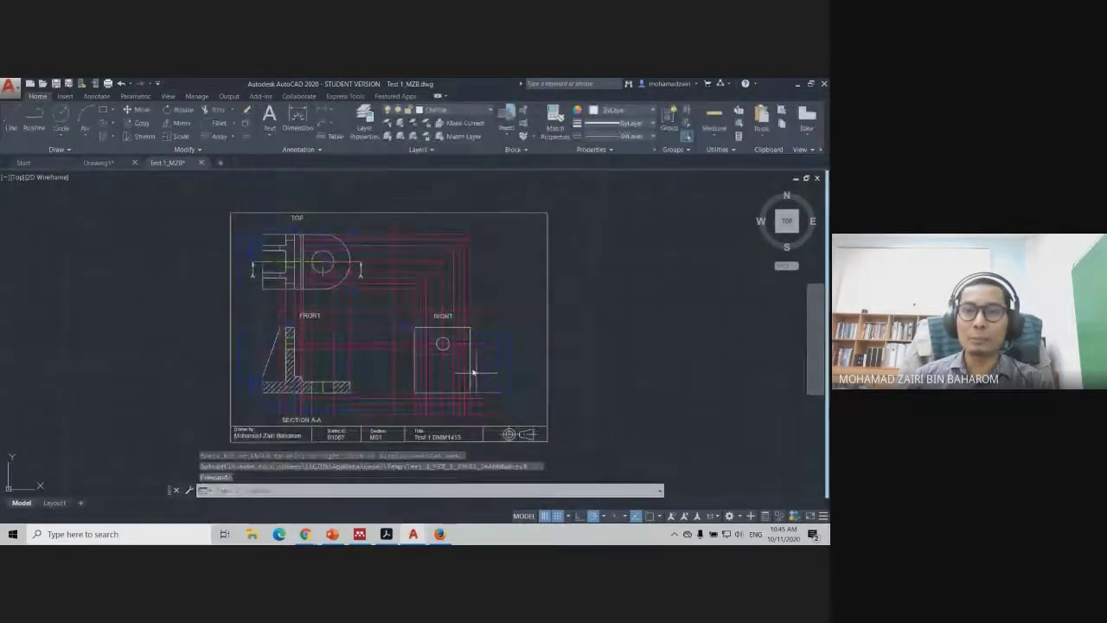
{"action": "scroll", "coordinate": [368, 245], "scroll_direction": "up", "scroll_amount": 2}
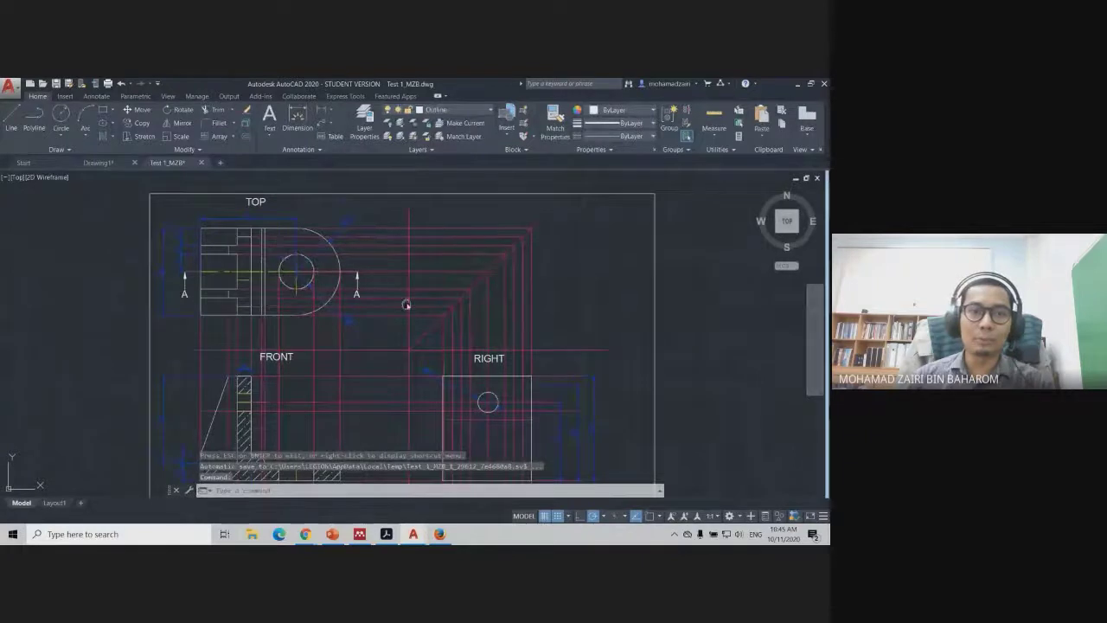
{"action": "middle_click_drag", "start_coordinate": [406, 304], "coordinate": [407, 285]}
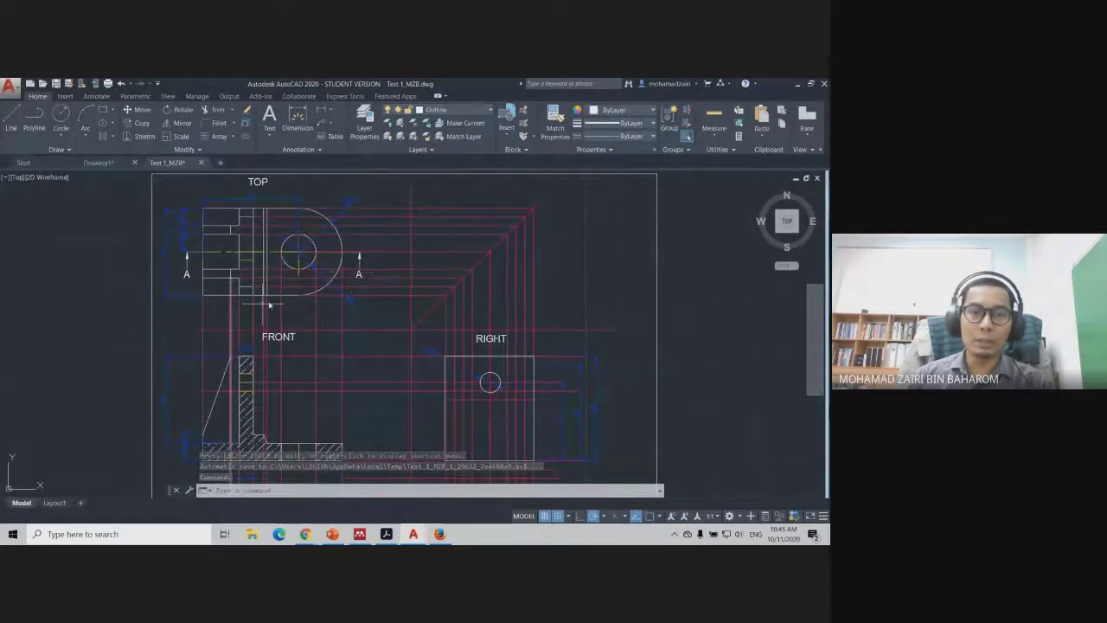